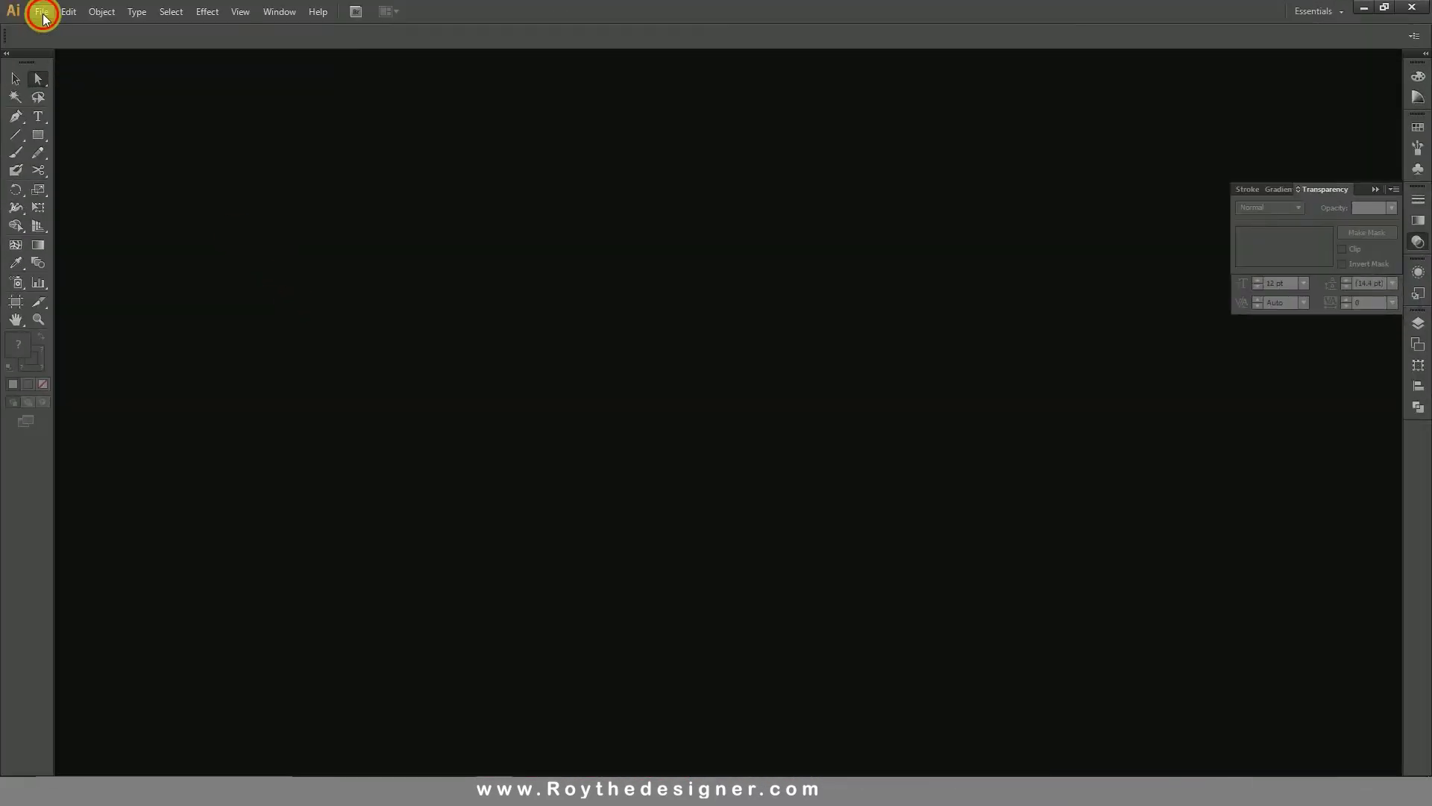
Create a blank A4 landscape document named 'Business Card Design tutorial # 13'.
click(42, 12)
click(60, 27)
text(Business Card Design tutorial)
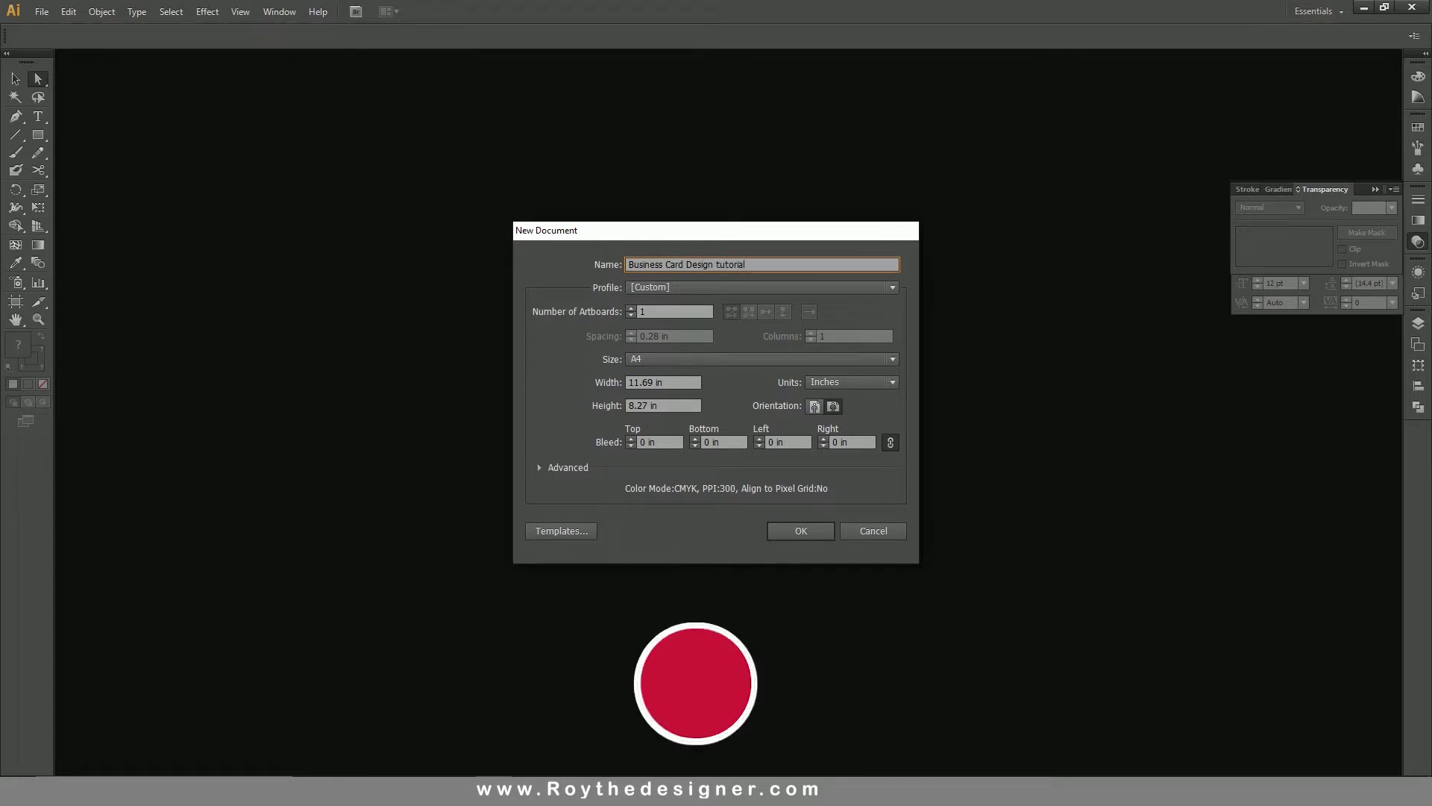
text(# 13)
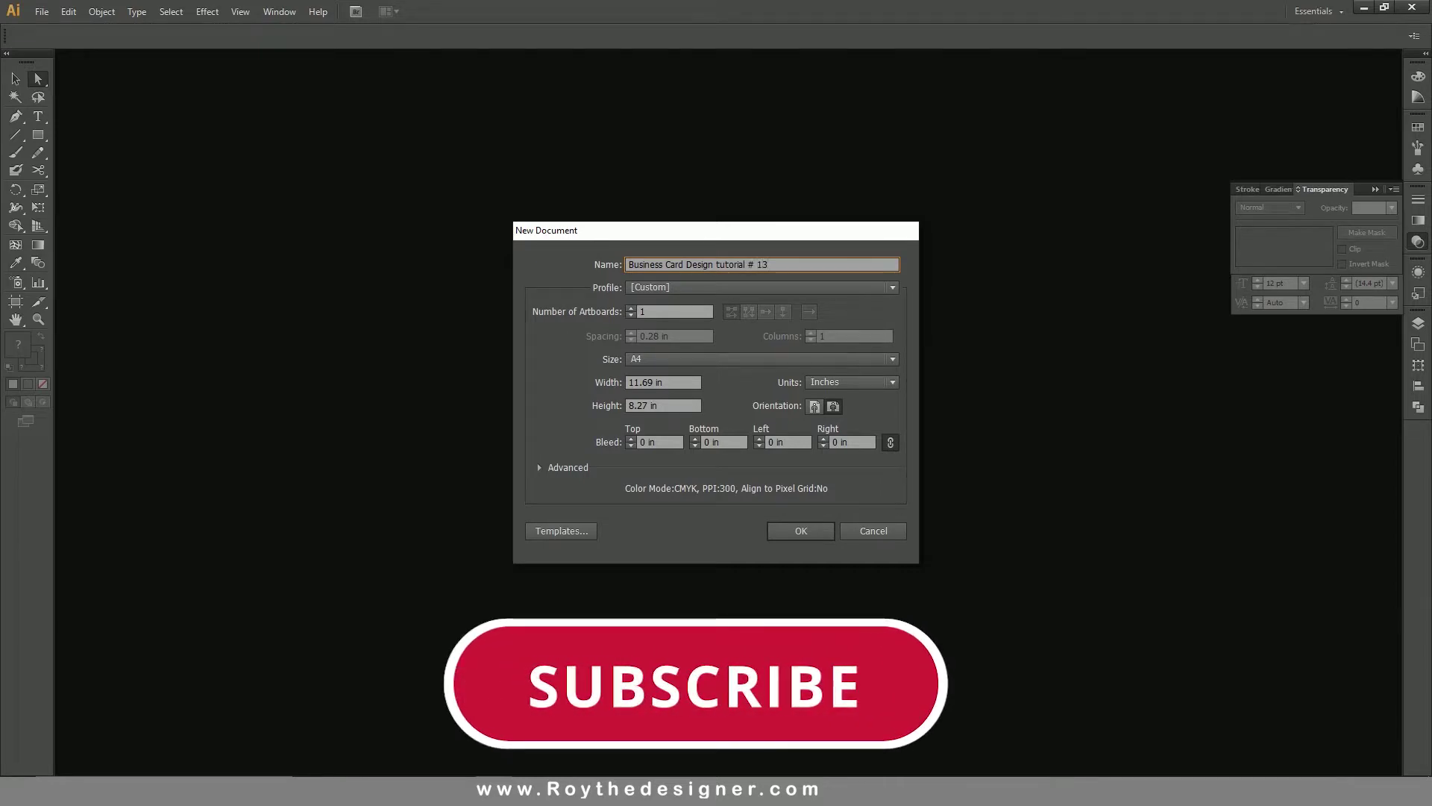
click(810, 531)
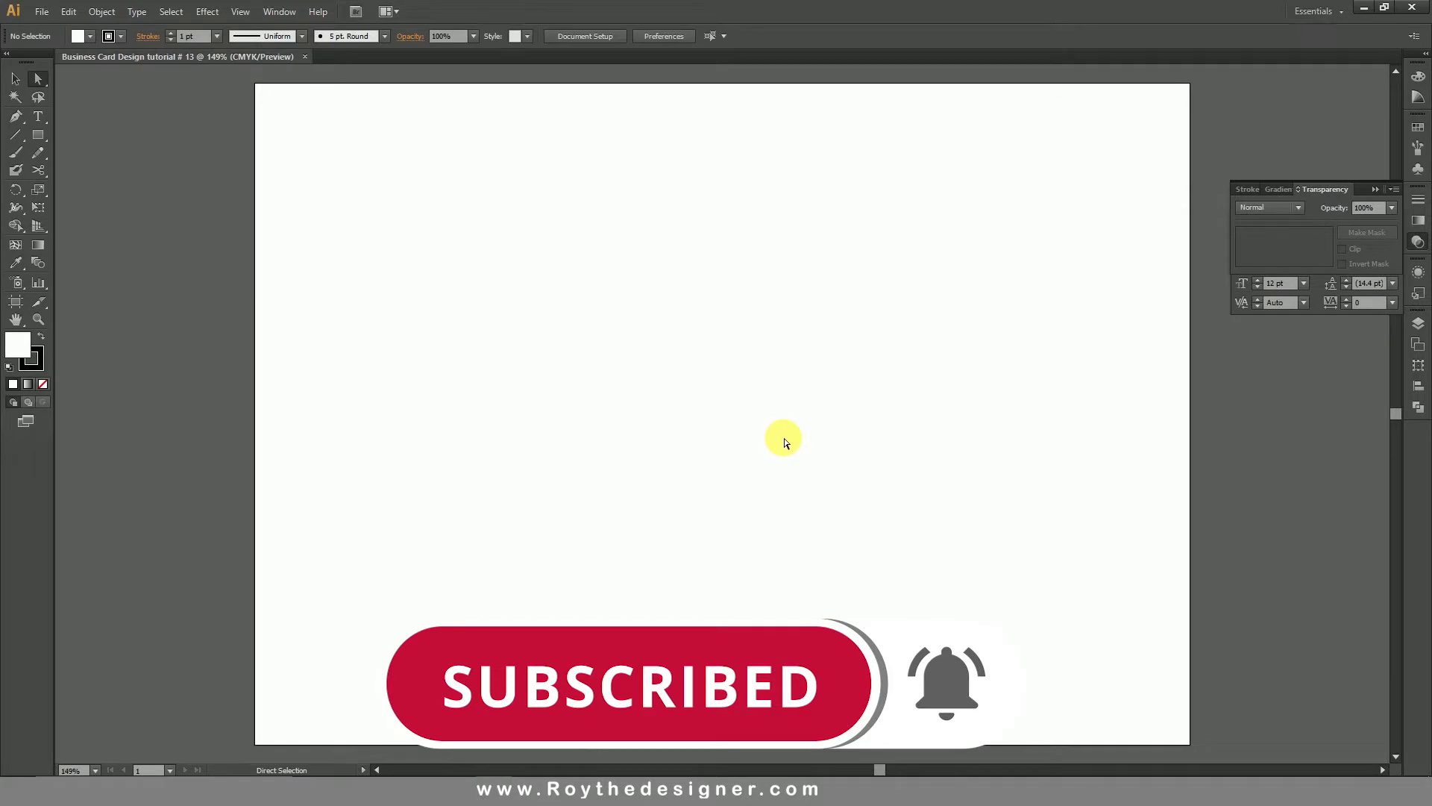
Draw a rectangle of exactly 3.5 × 2 in on the artboard.
key(ctrl+0)
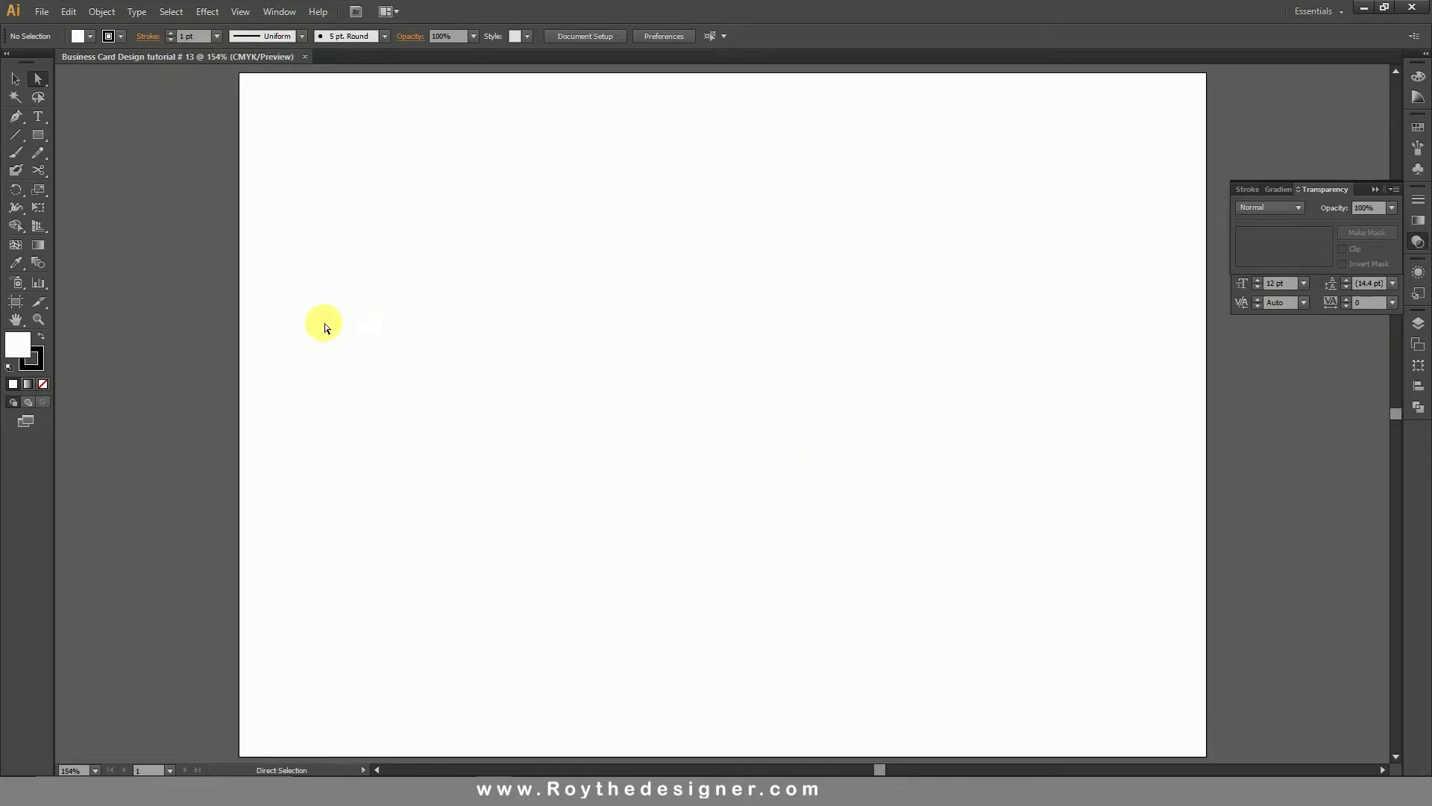
click(41, 133)
click(595, 355)
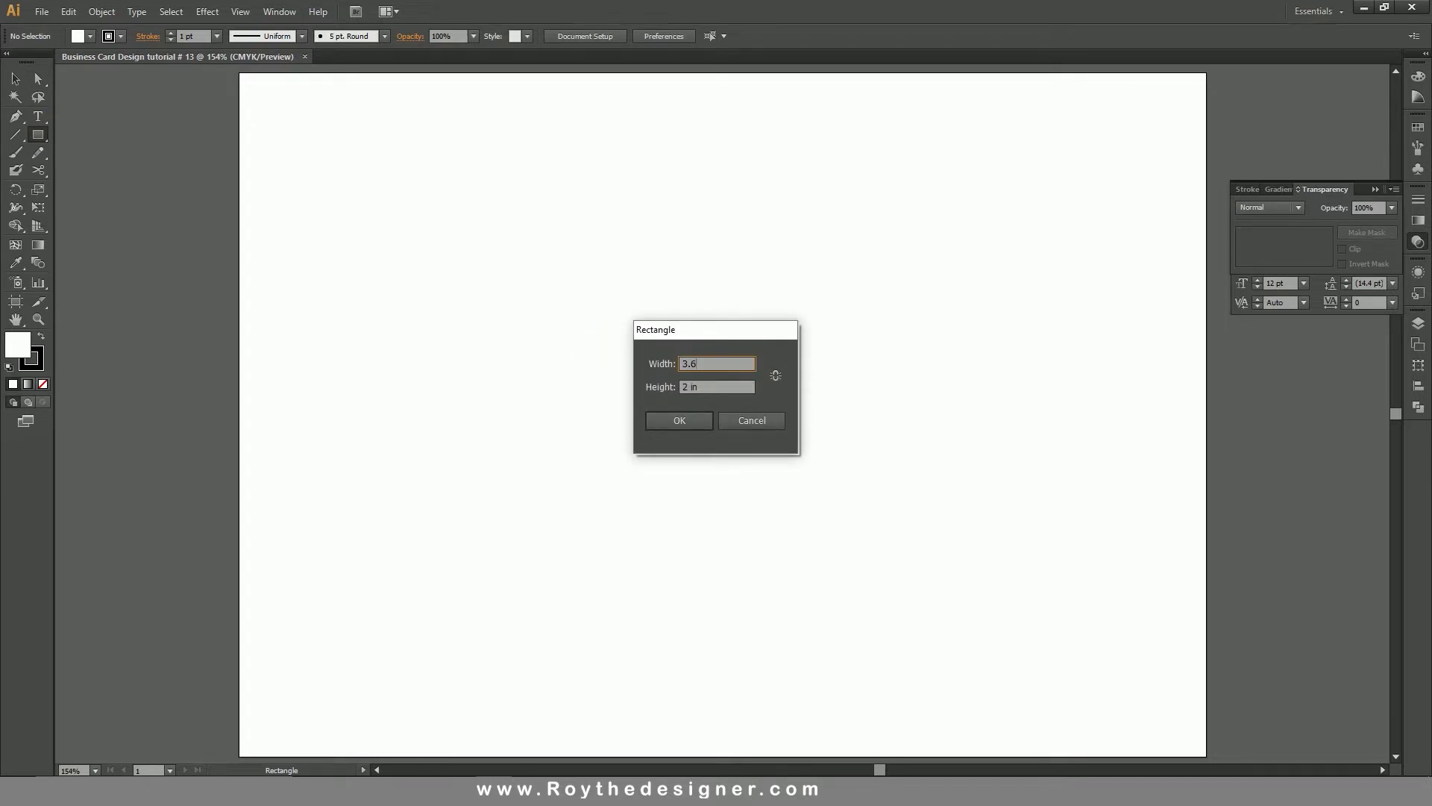
key(Tab)
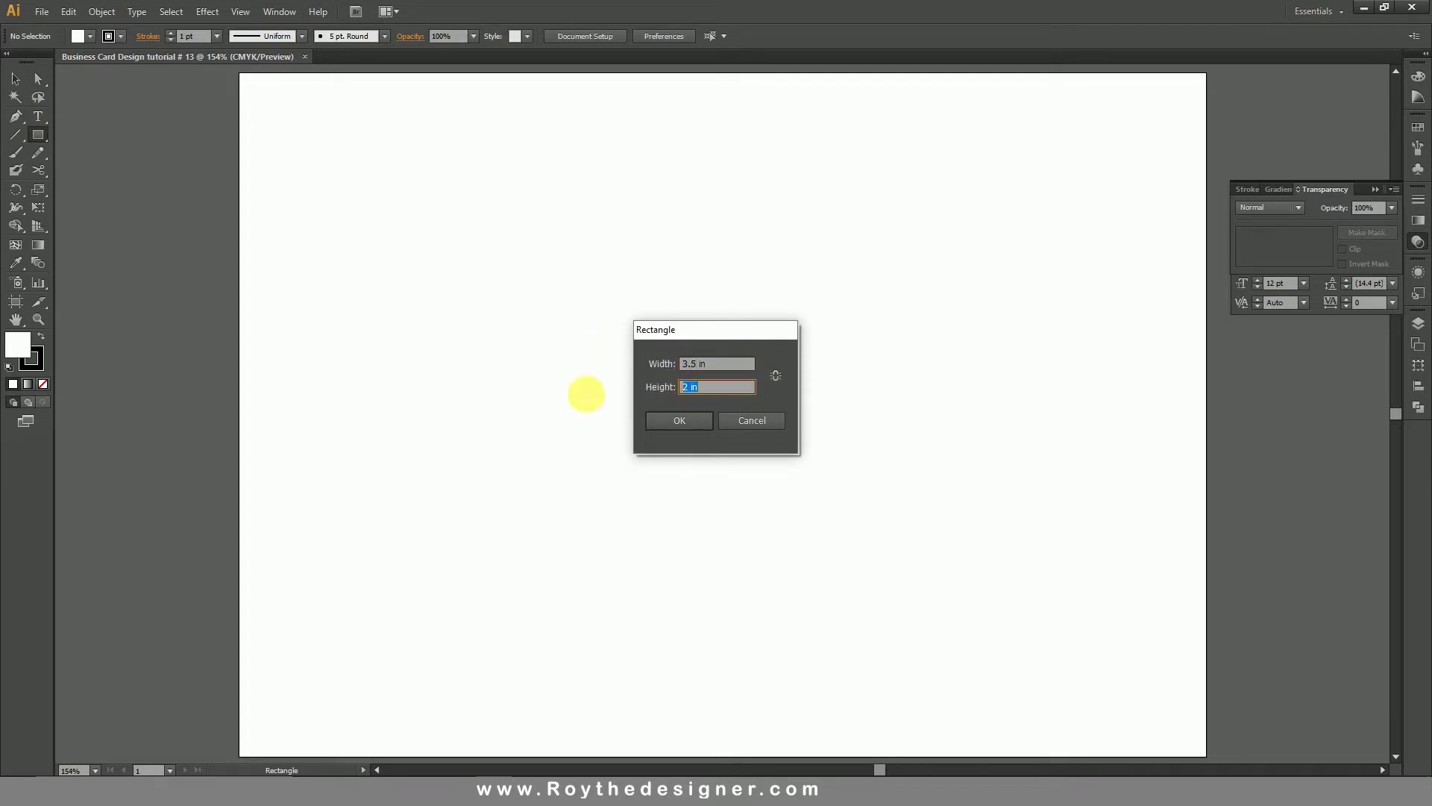
text(2)
click(679, 417)
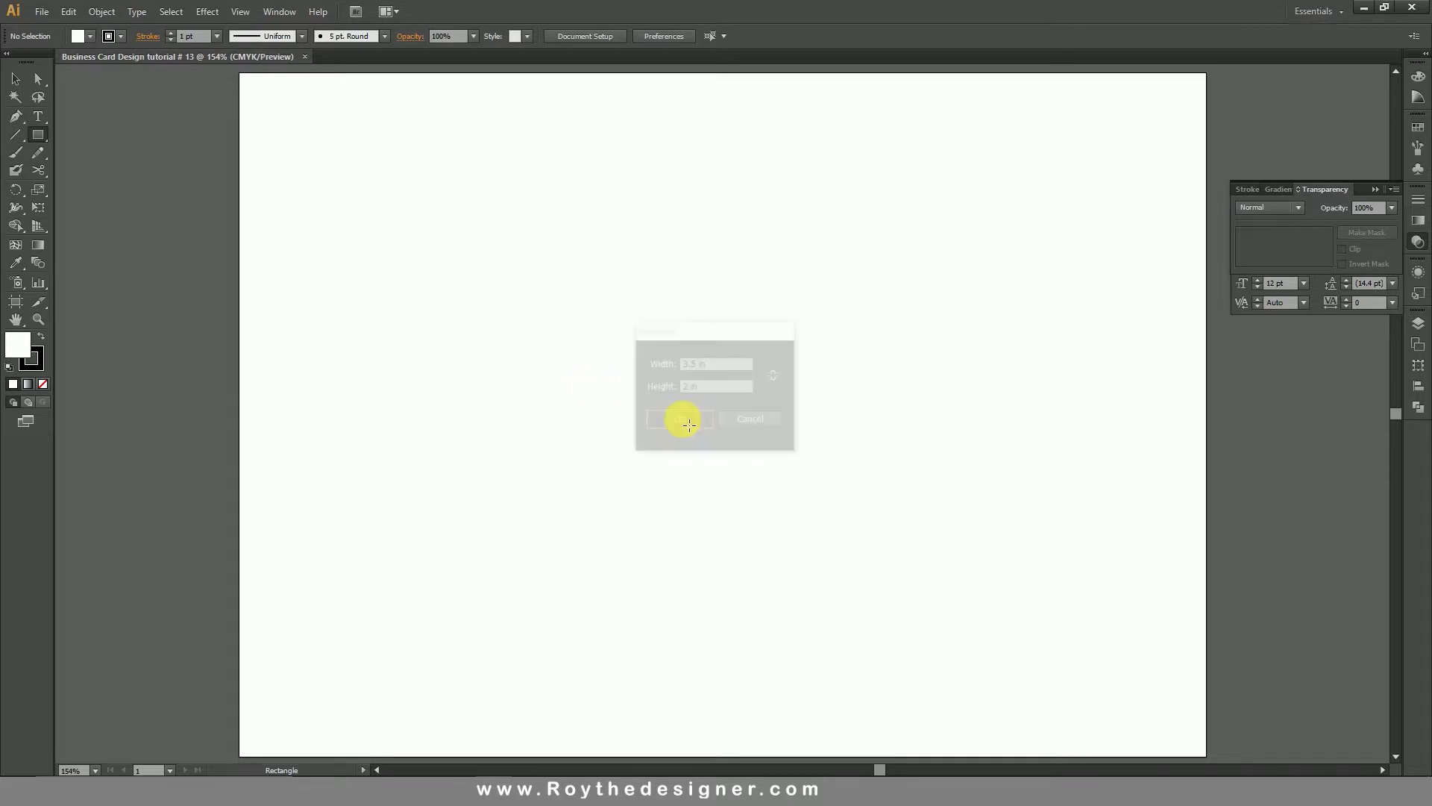
click(17, 79)
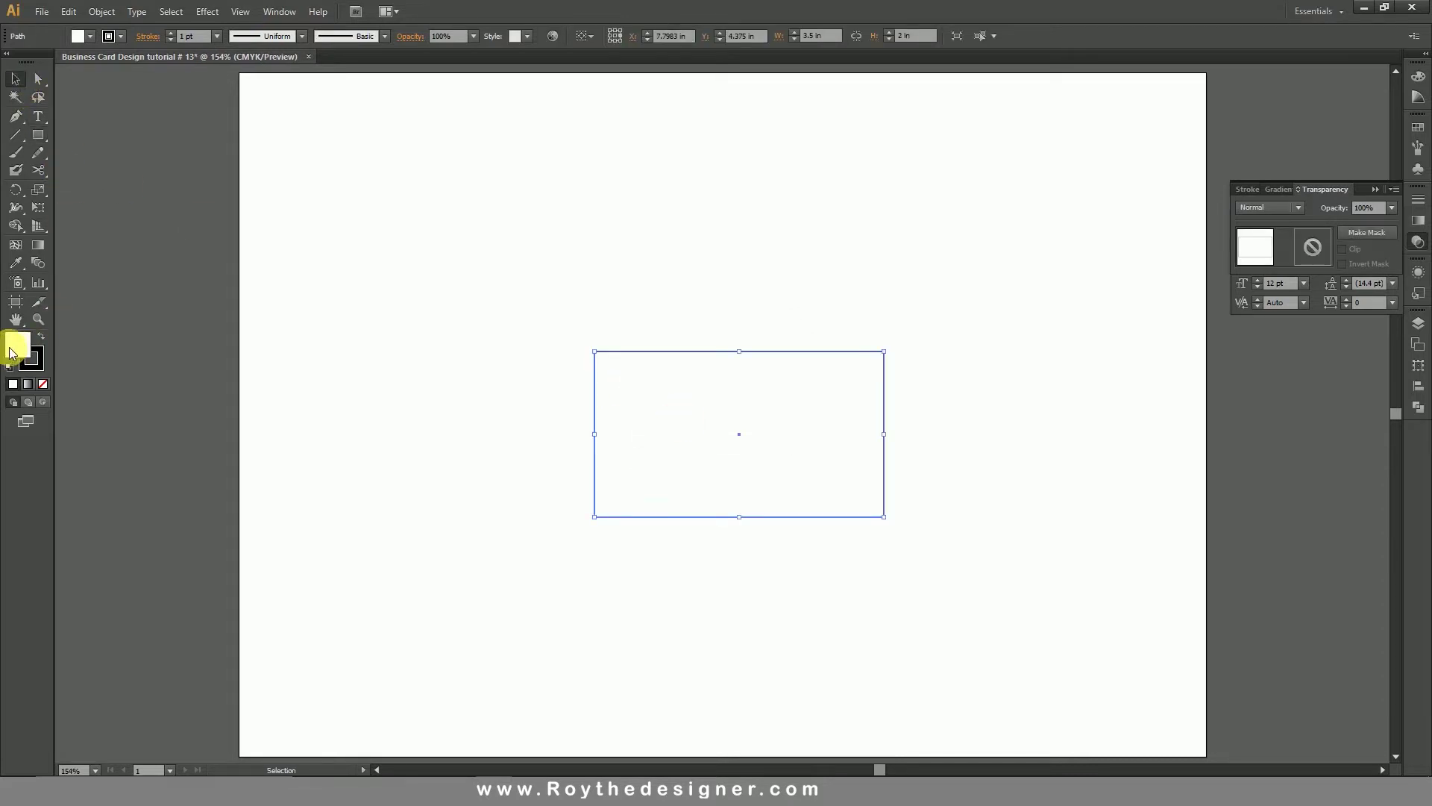
Give the rectangle a black fill with no stroke and move it up-left.
click(42, 384)
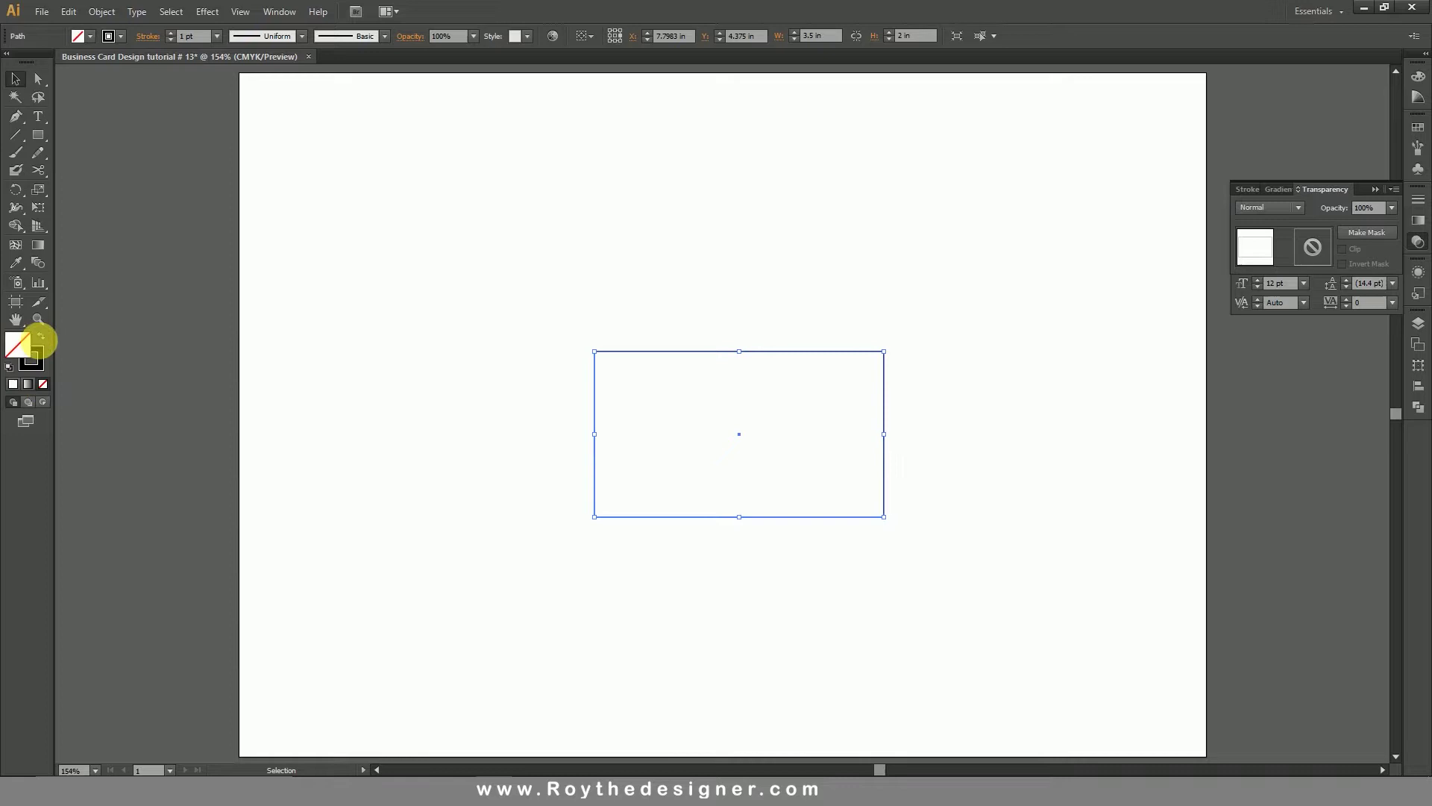
click(41, 338)
click(706, 350)
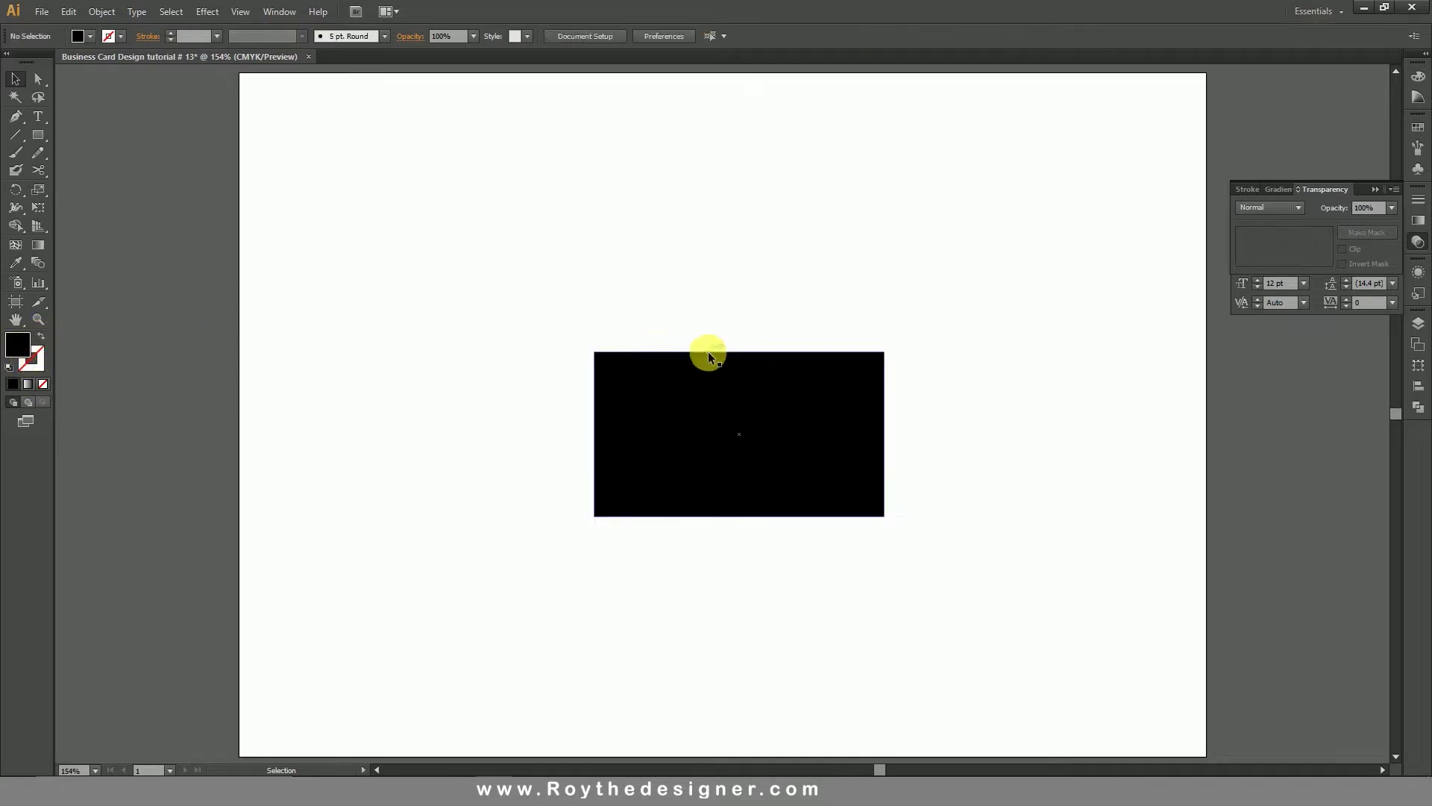
click(799, 434)
drag(792, 455, 752, 343)
click(892, 333)
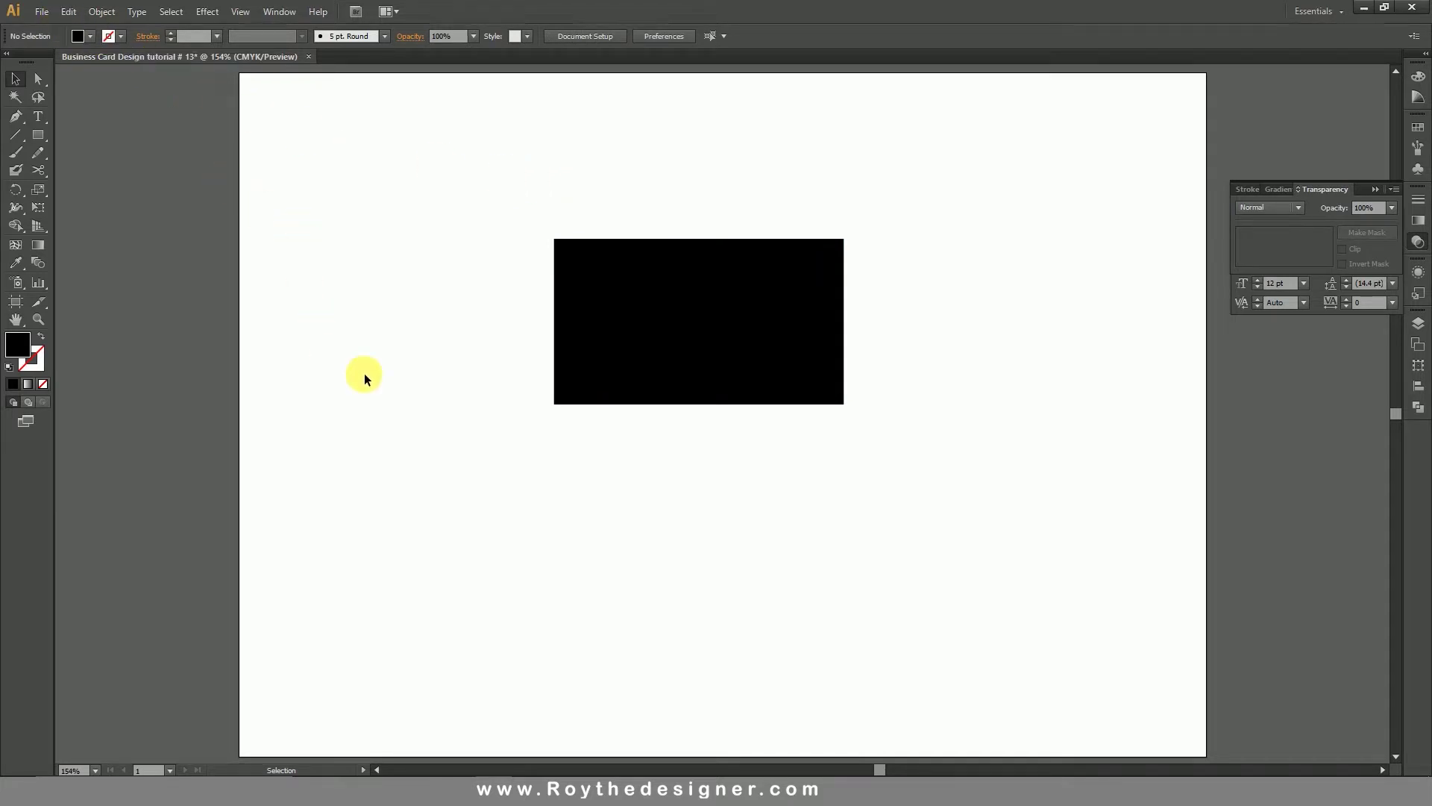
click(649, 323)
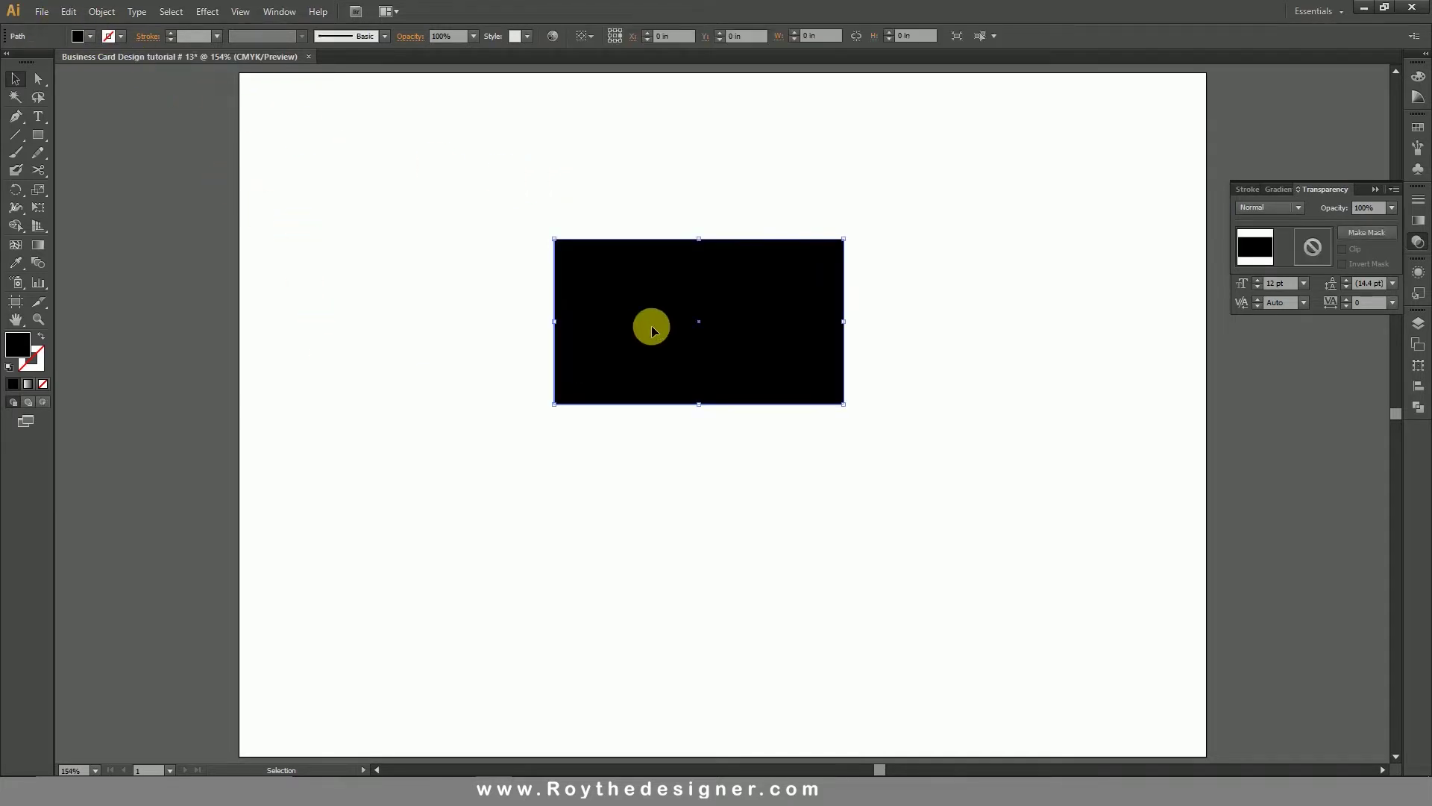
Fill the rectangle dark red, C0 M100 Y100 K10.
click(1418, 240)
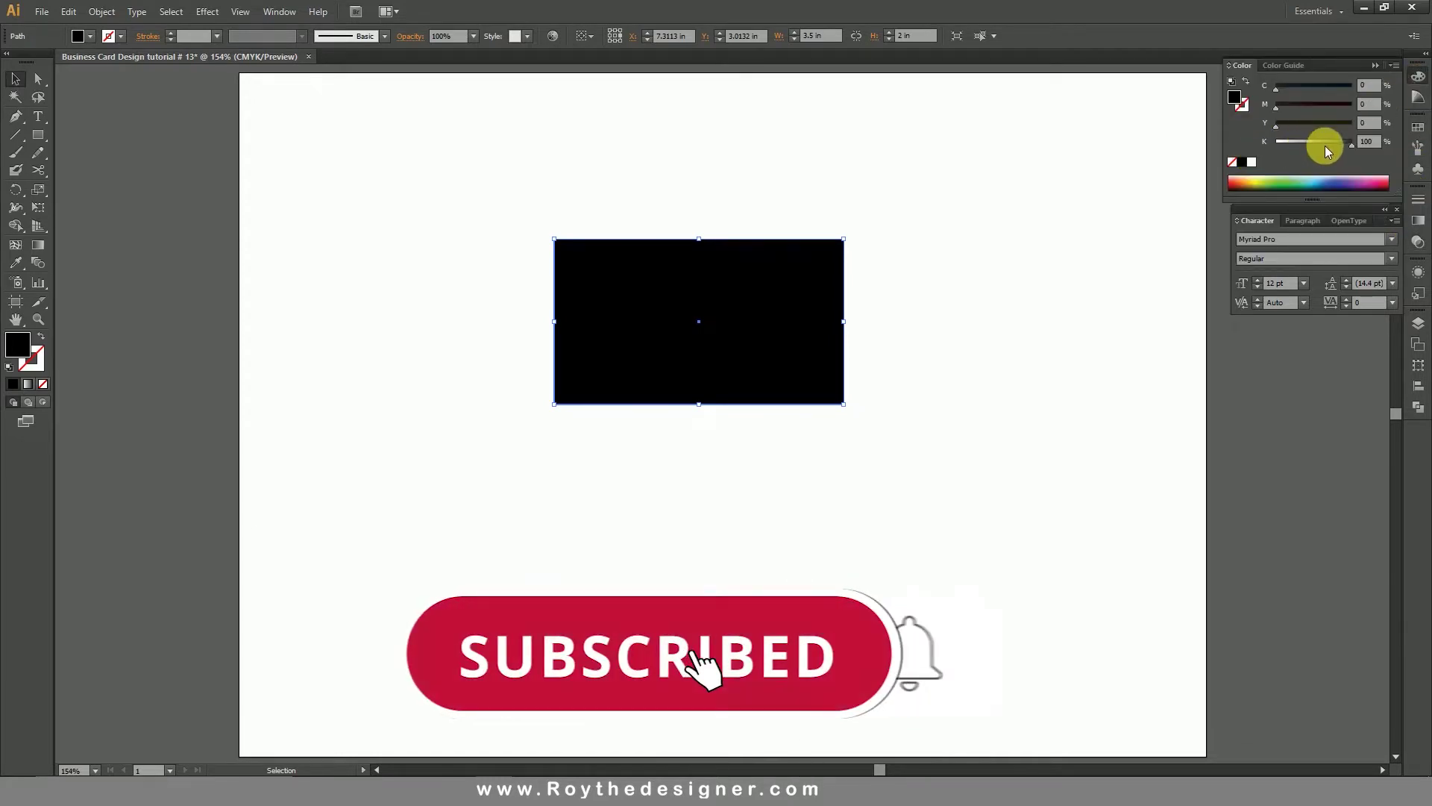
mouse_move(1325, 149)
mouse_down()
mouse_move(1275, 142)
mouse_move(1352, 123)
mouse_move(1352, 104)
mouse_up()
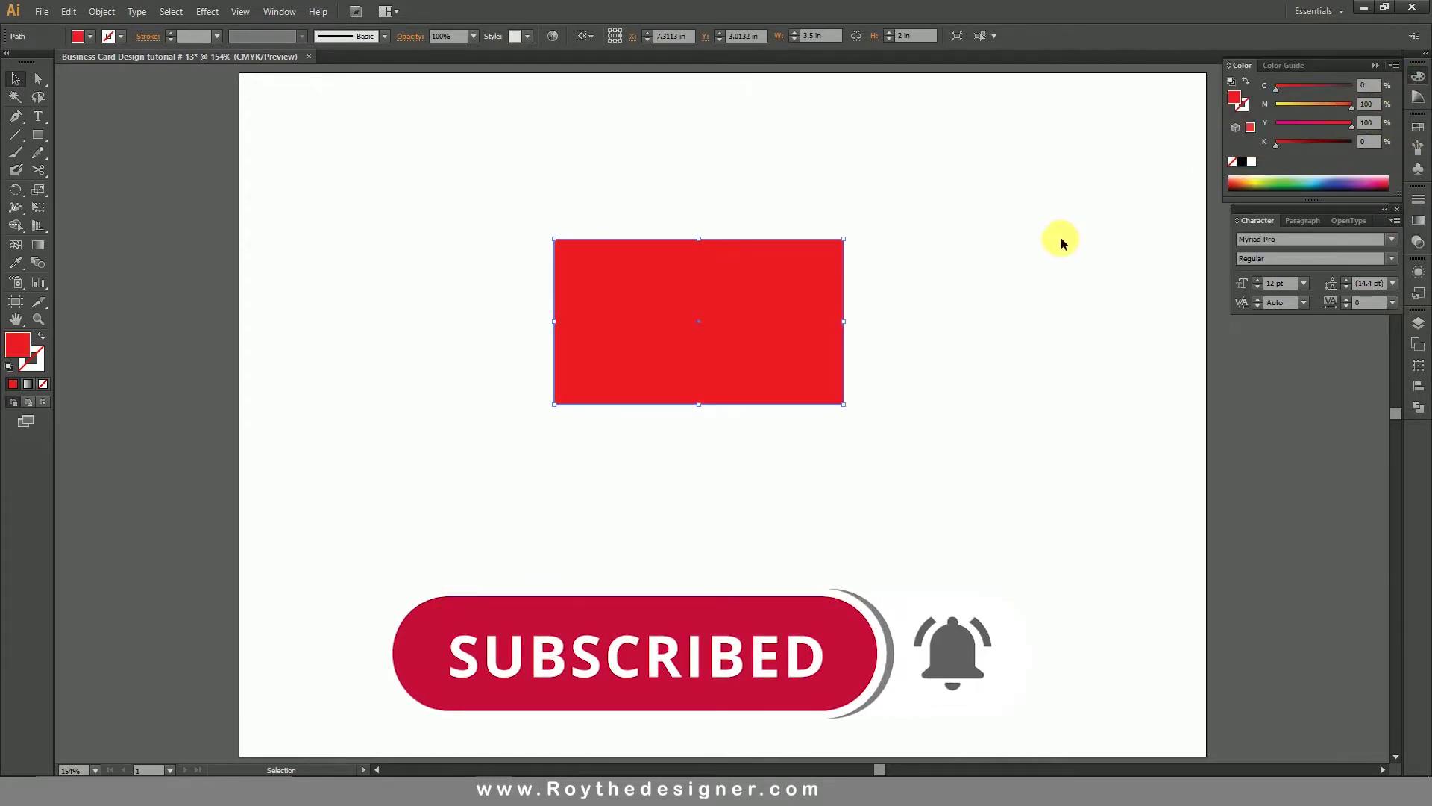
click(1366, 144)
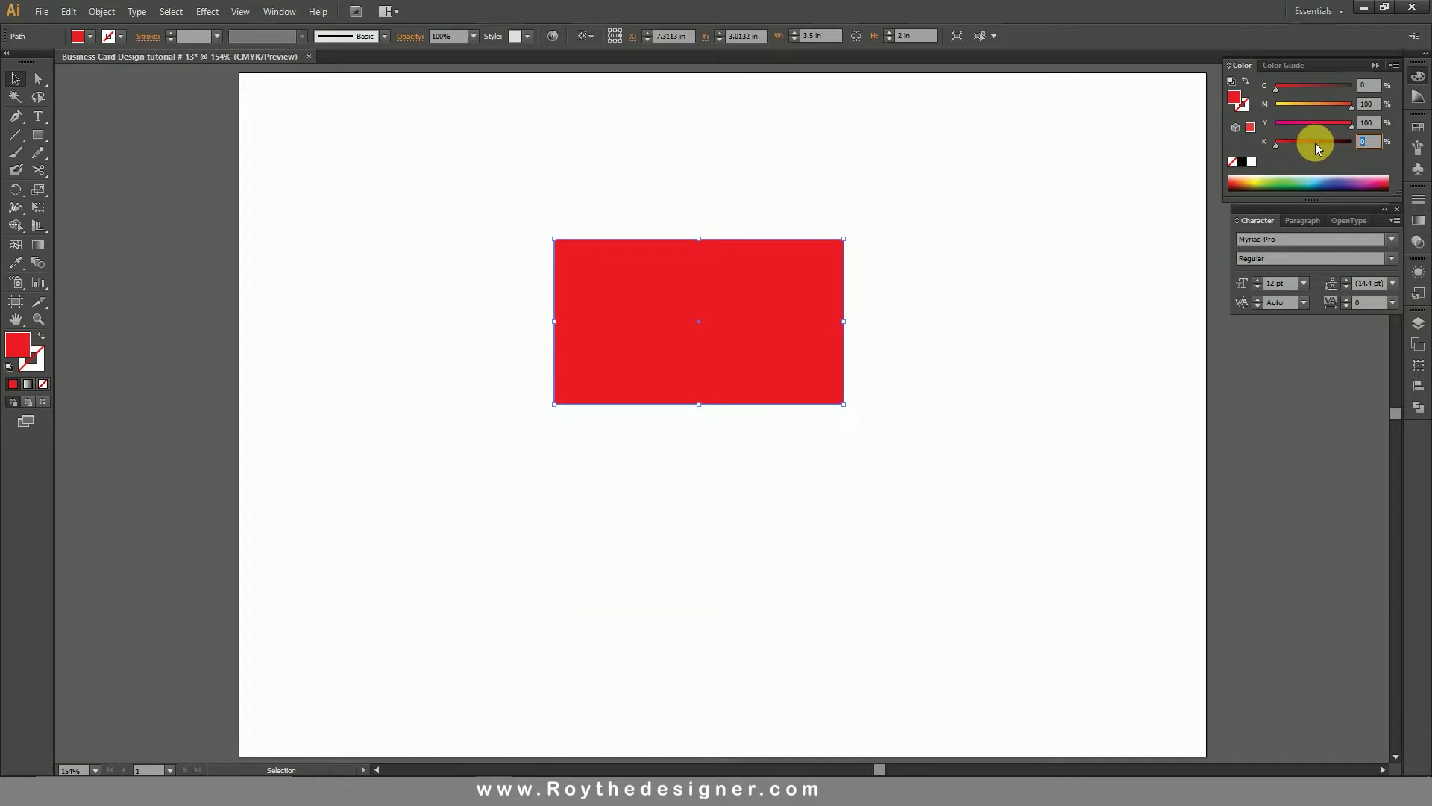
text(10)
key(Return)
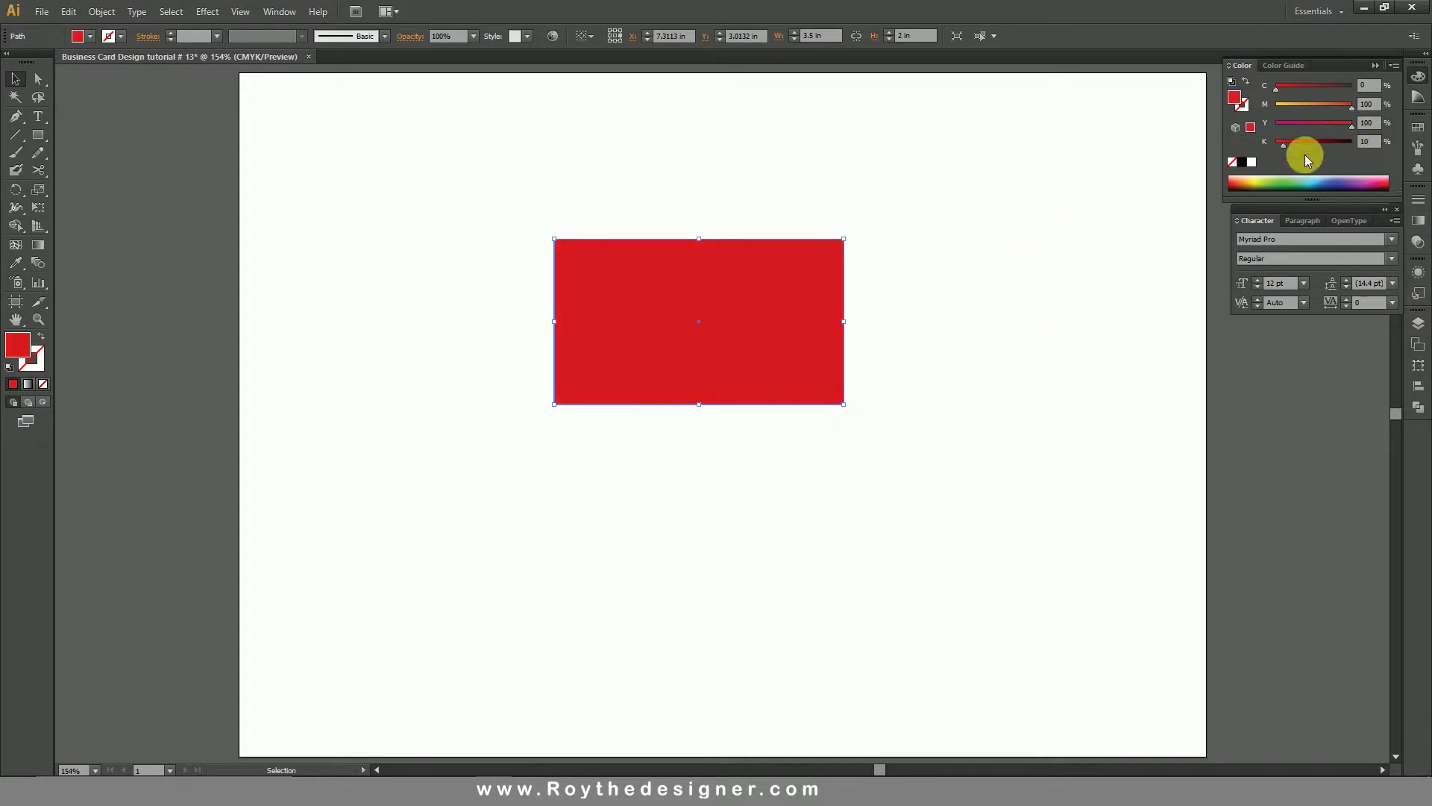
Open architecture.jpg as a separate document by dragging it from Explorer.
click(880, 209)
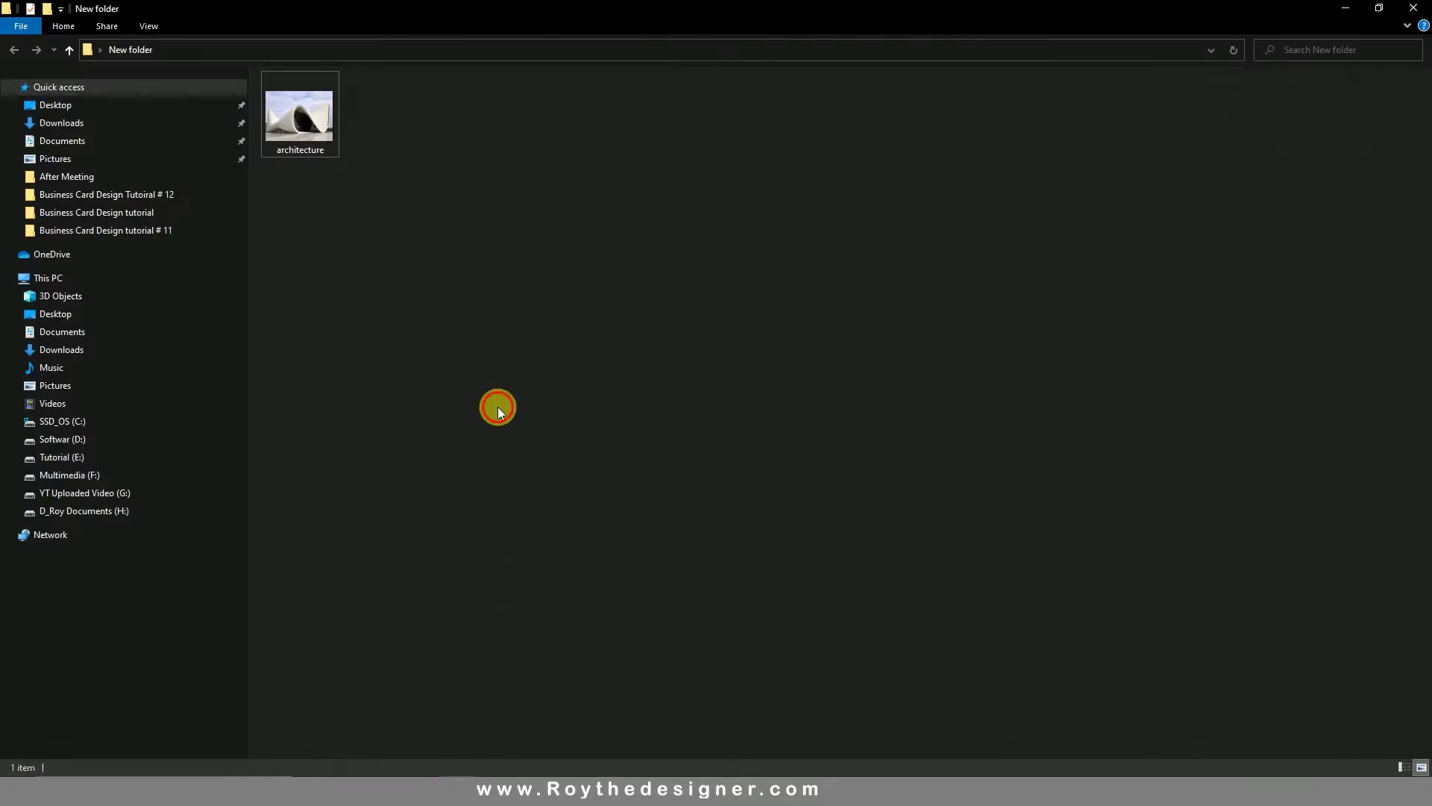
drag(320, 121, 493, 772)
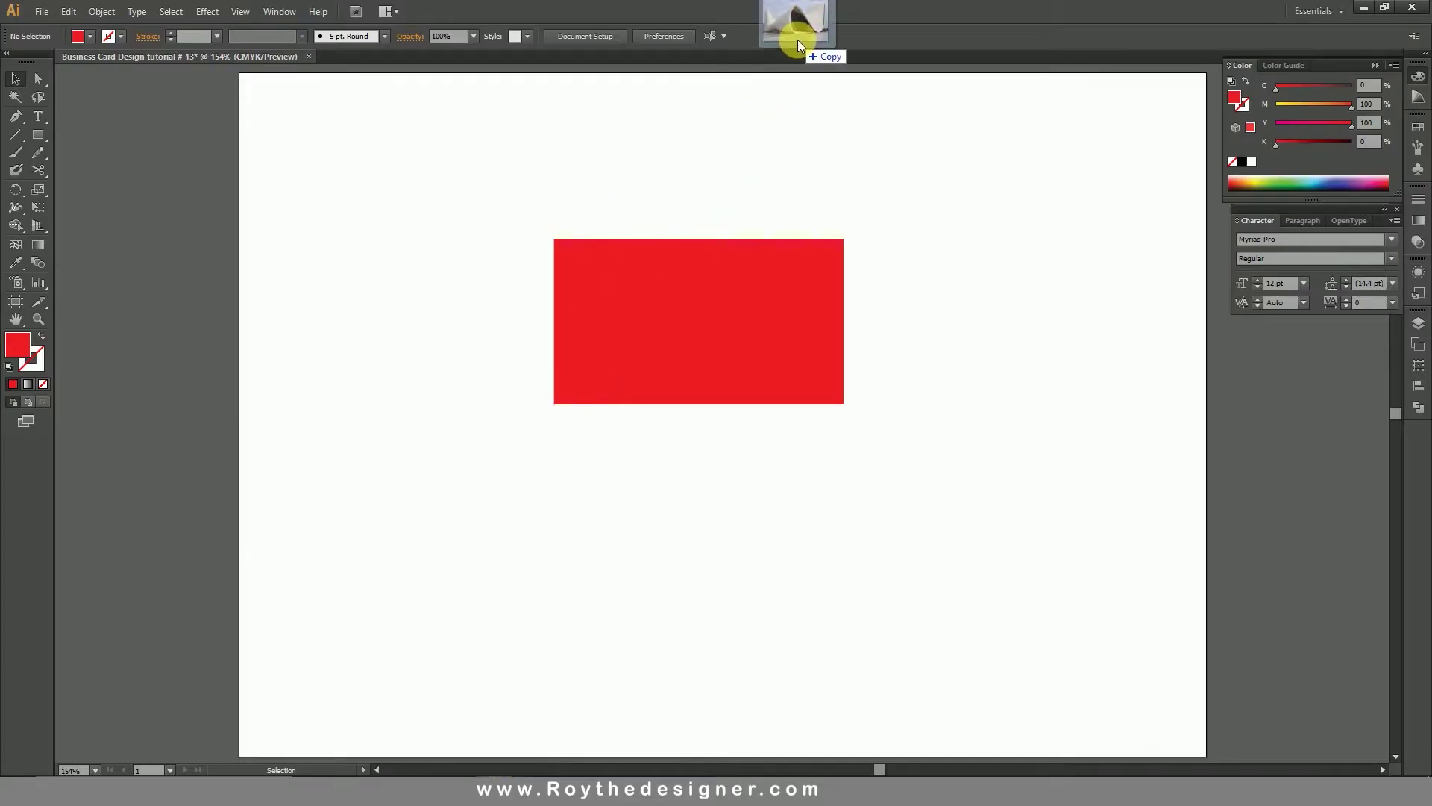
drag(493, 772, 798, 39)
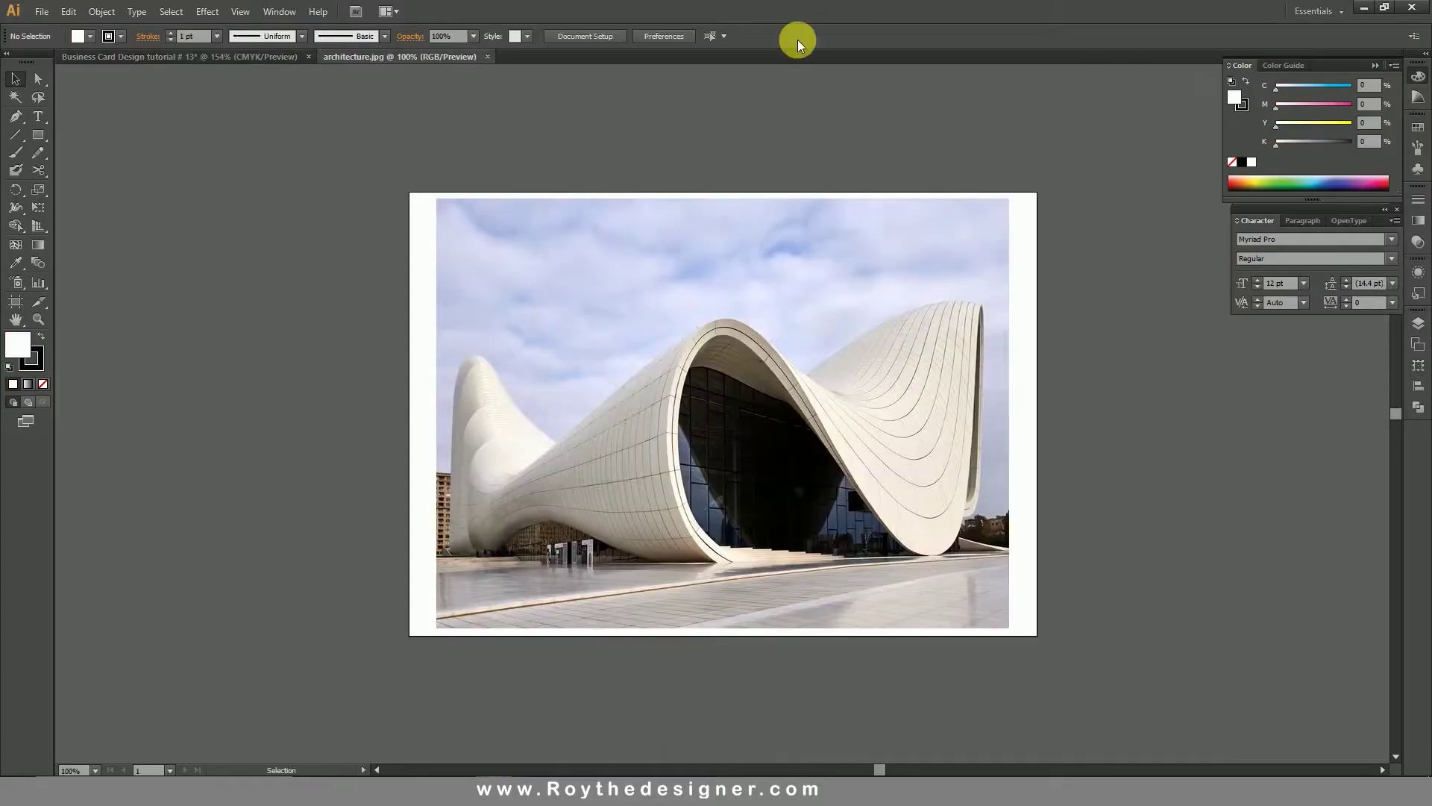
Move the architecture photo into the business card document, closing its original without saving.
click(770, 298)
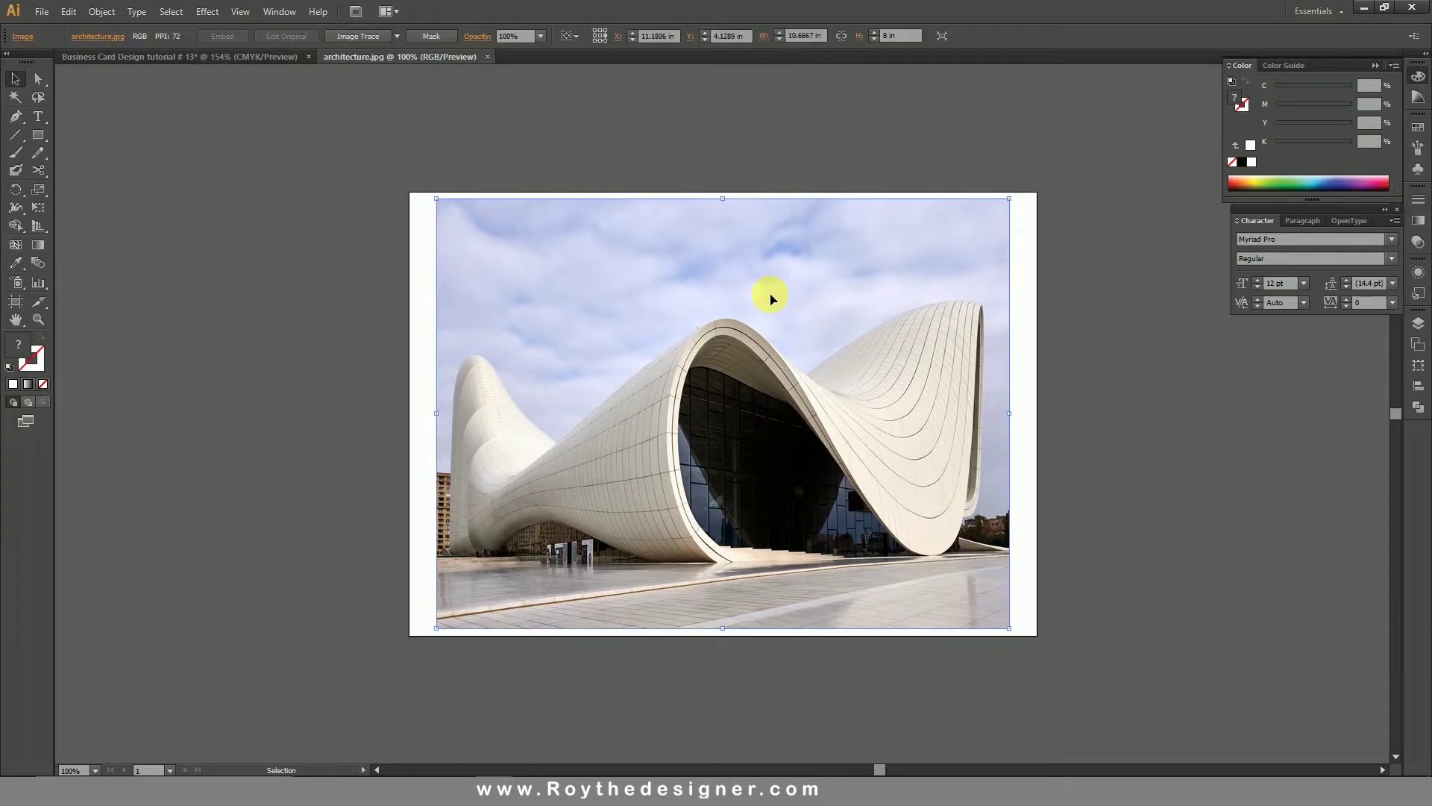
click(69, 11)
click(95, 69)
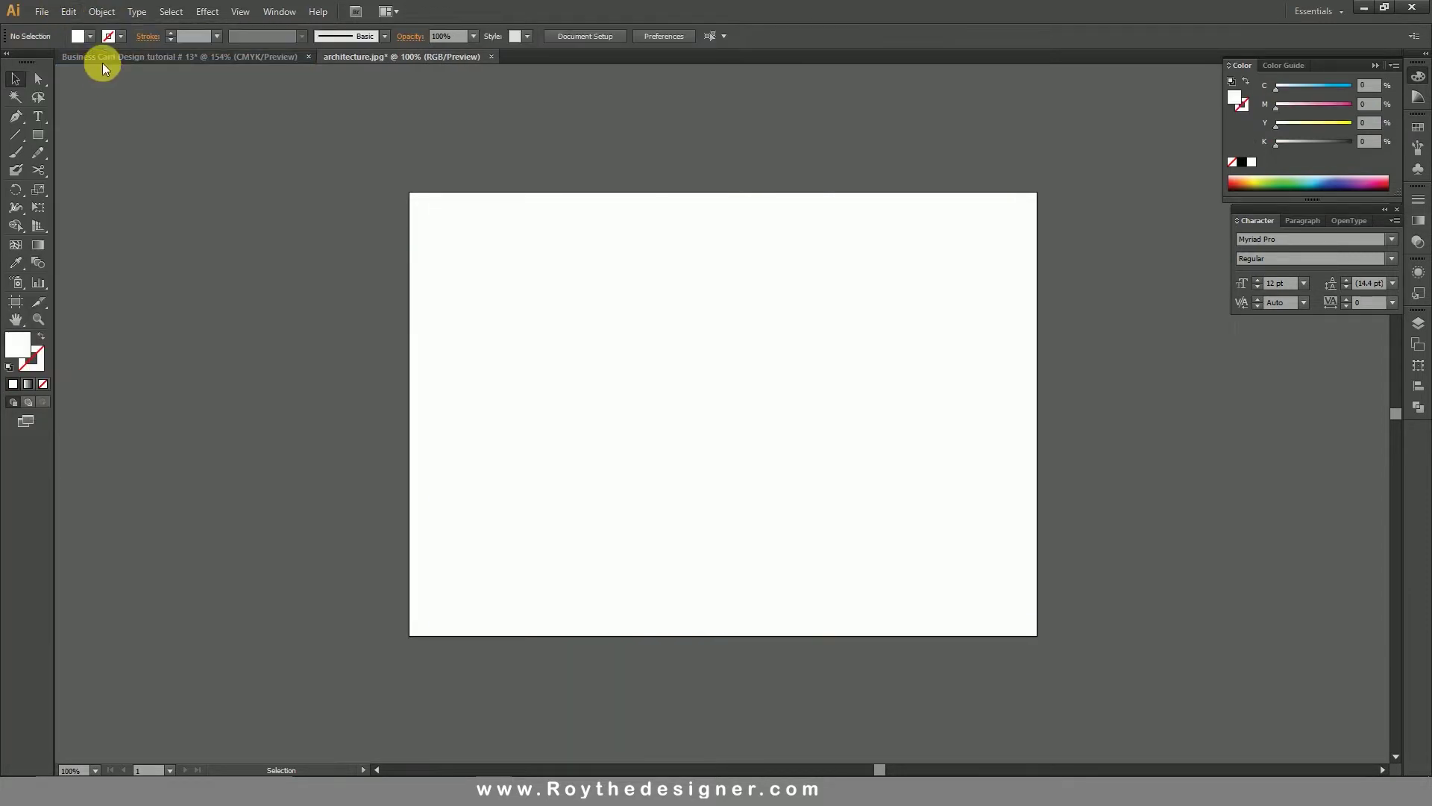
click(491, 57)
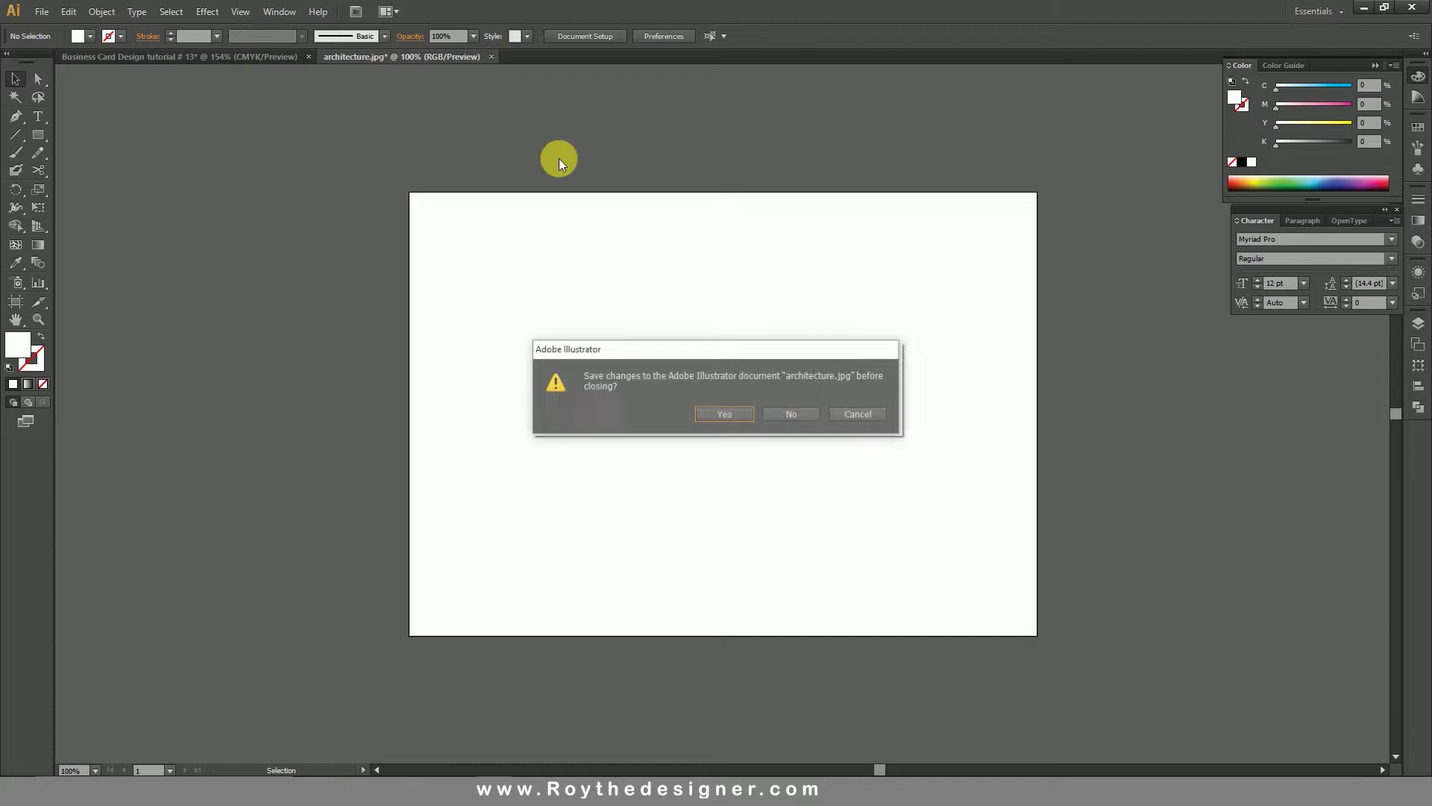
click(787, 413)
click(78, 13)
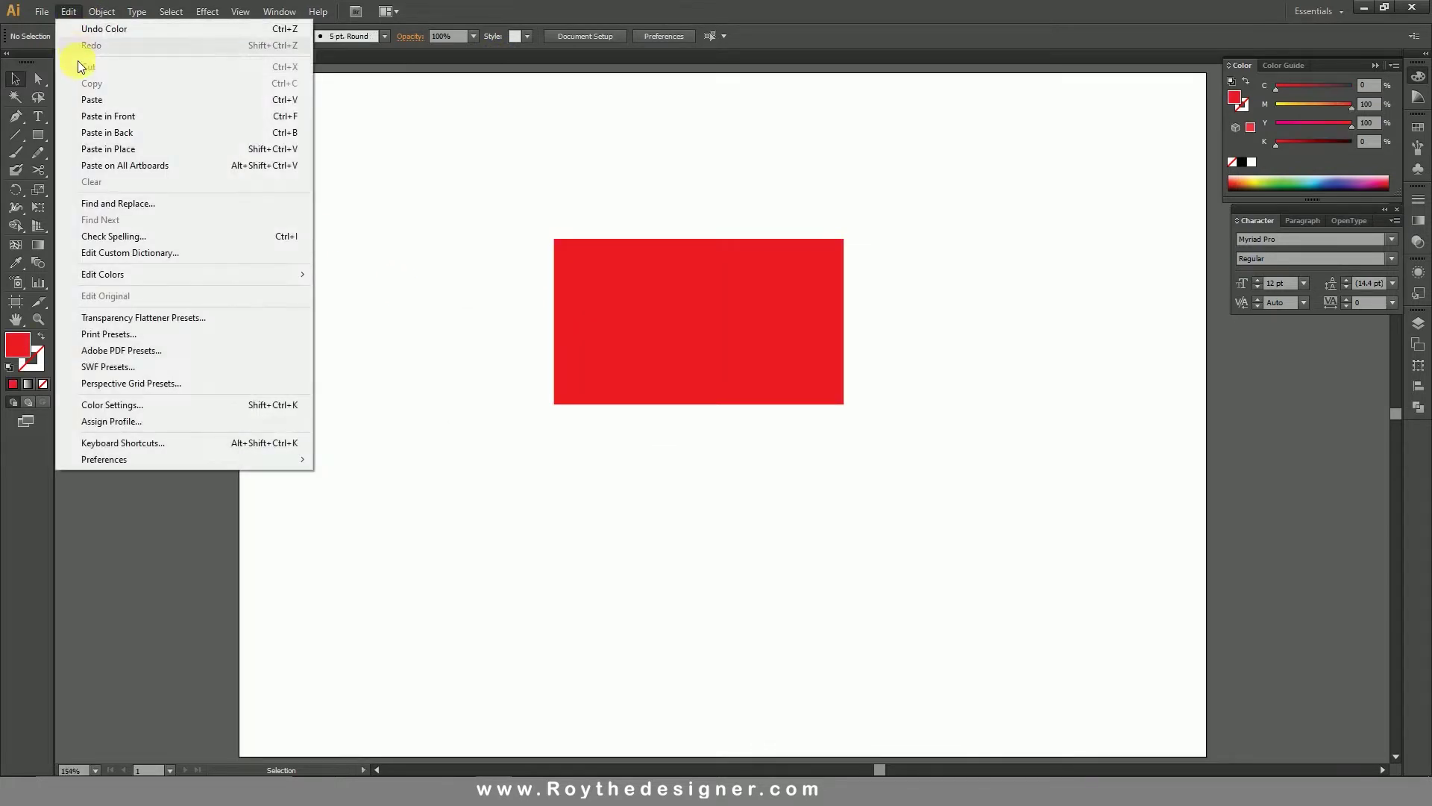
click(96, 98)
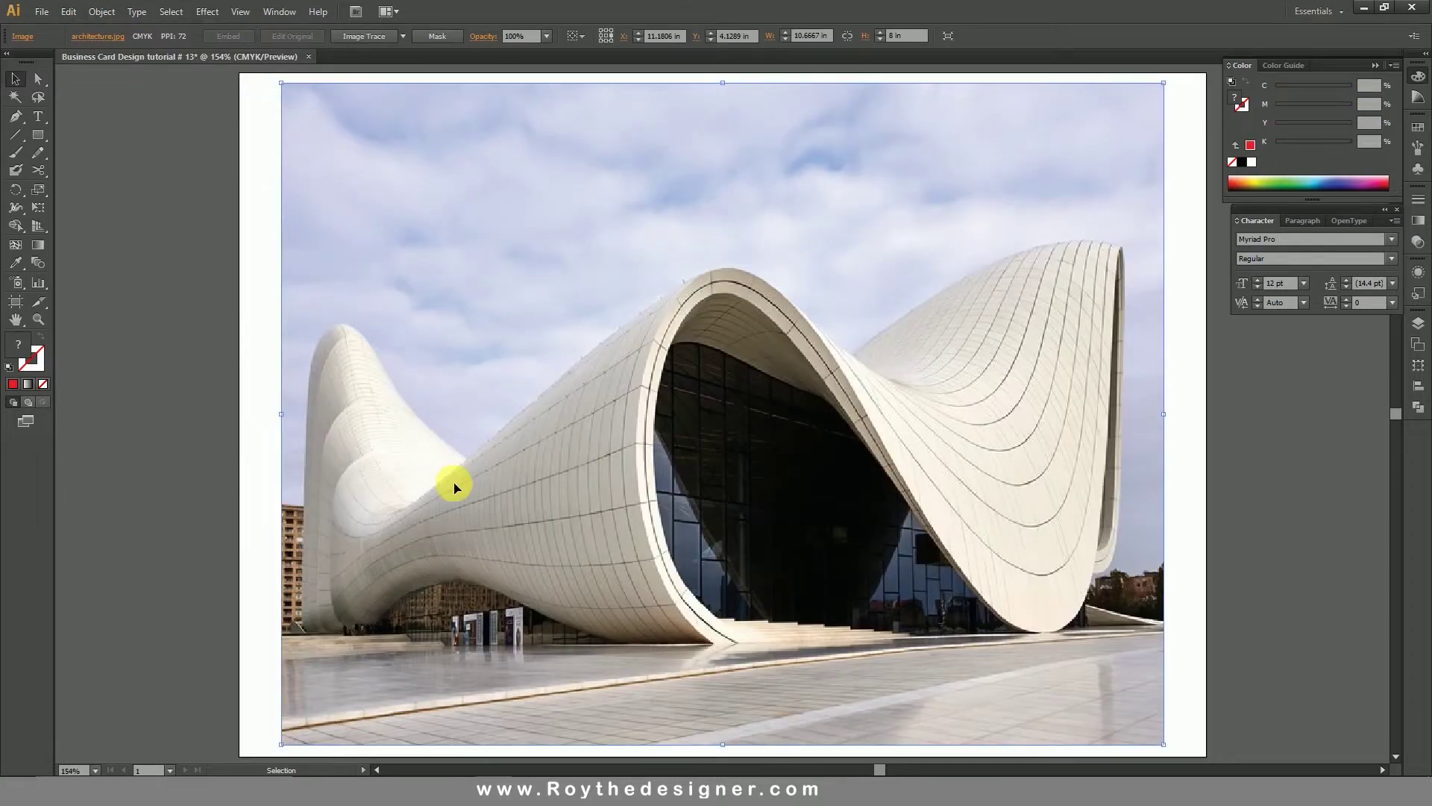
Scale the photo to 3.5 × 2 in and align it over the red rectangle.
drag(457, 486, 454, 514)
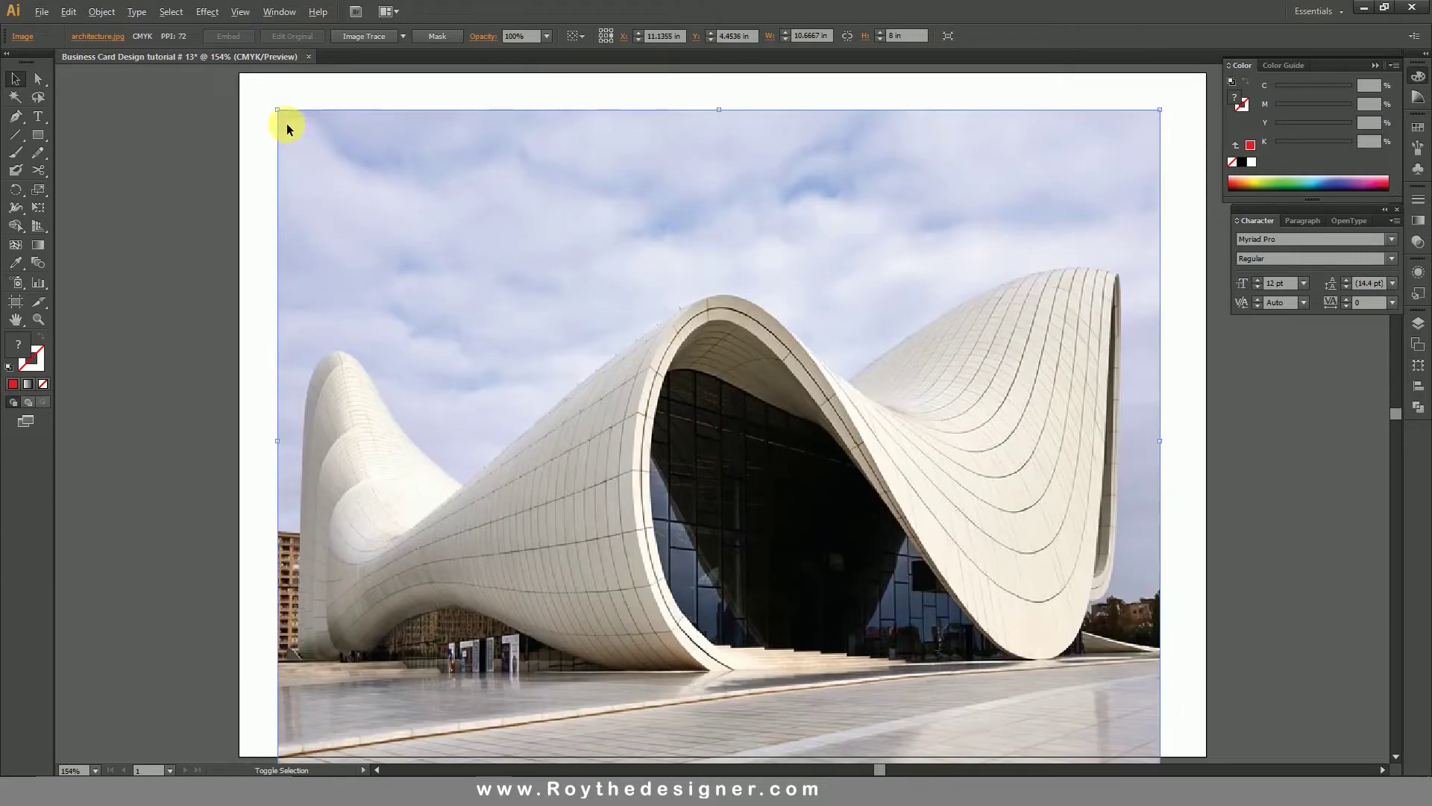
drag(278, 111, 575, 329)
drag(671, 448, 694, 307)
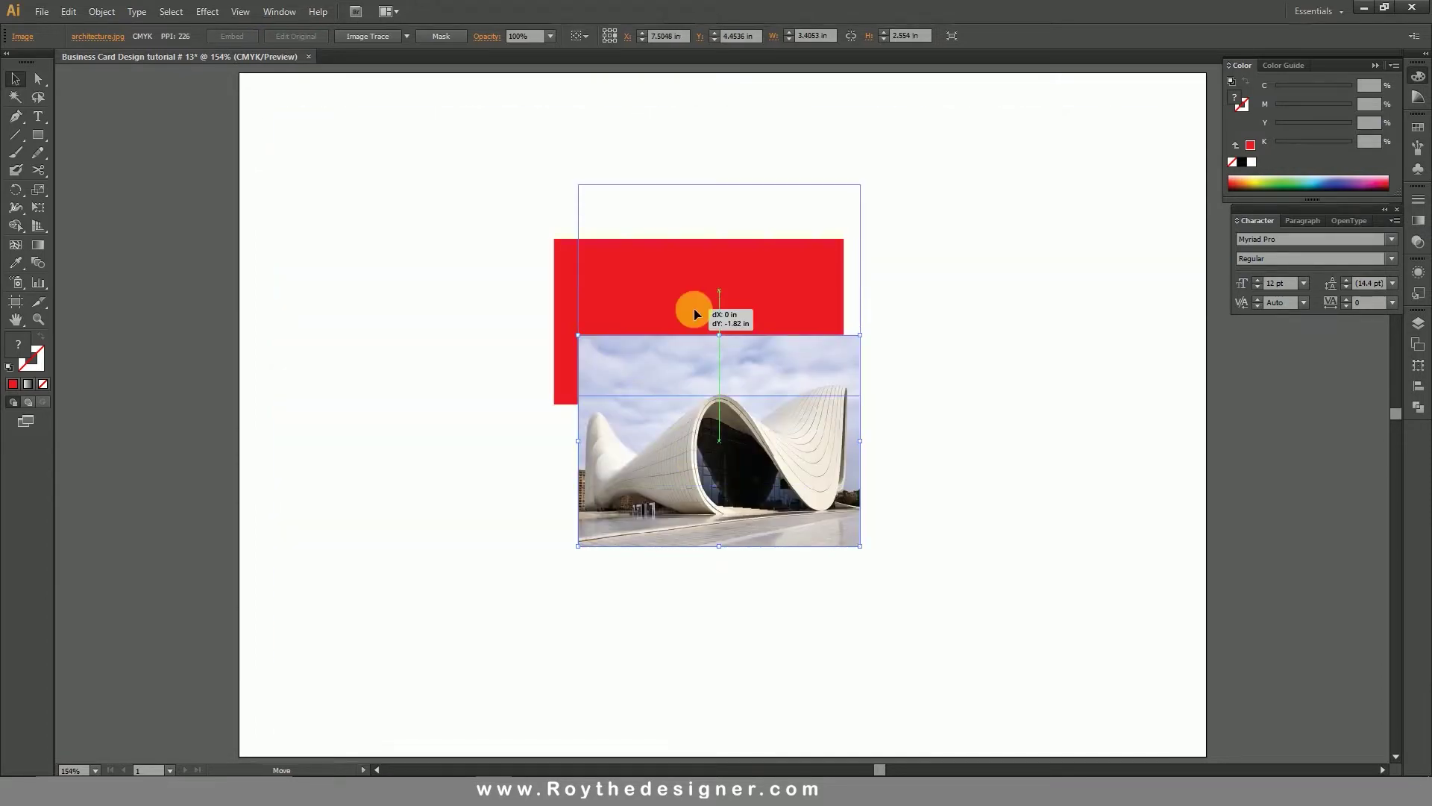
drag(517, 321, 720, 490)
drag(622, 364, 523, 398)
scroll(768, 262, down, 2)
scroll(781, 281, down, 2)
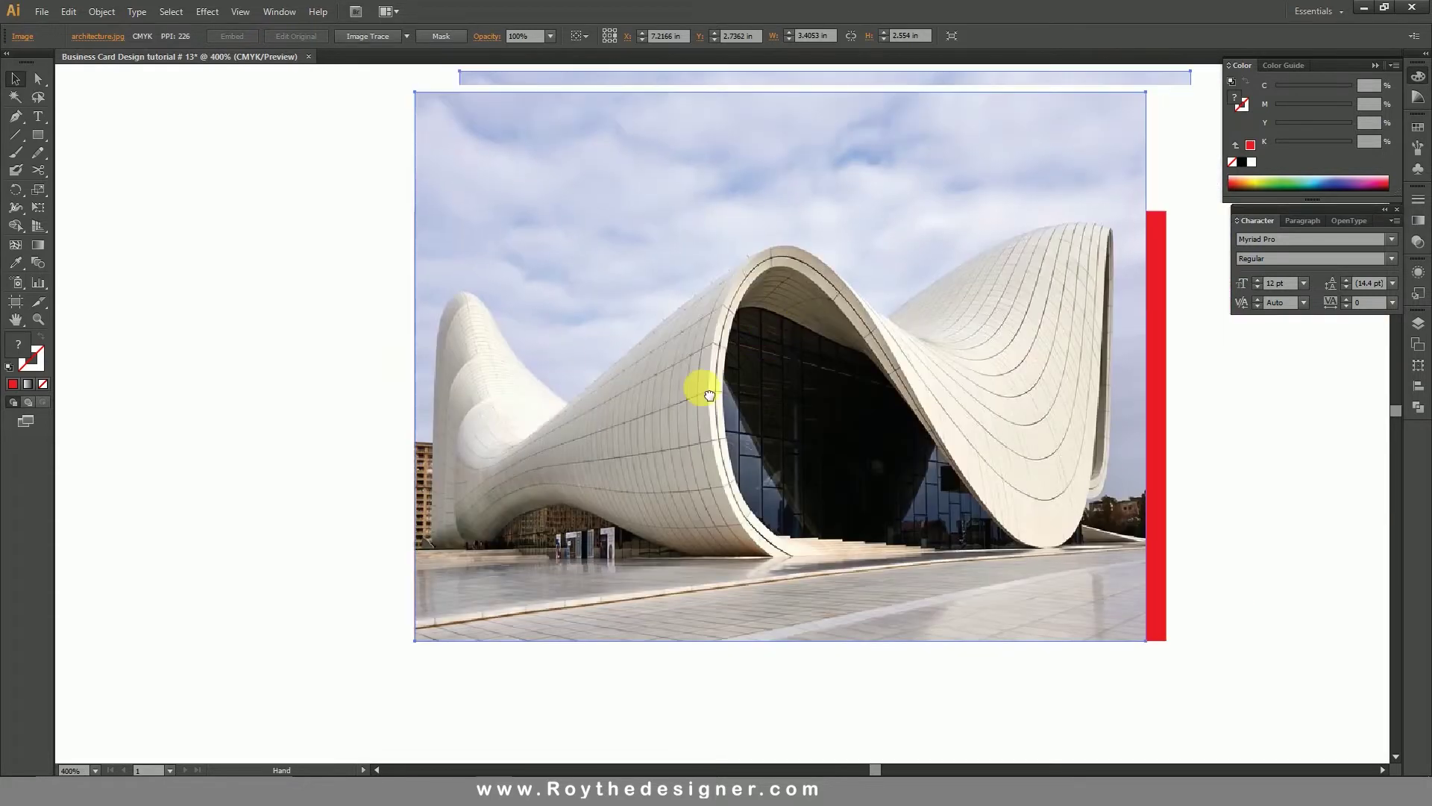
drag(998, 208, 1019, 327)
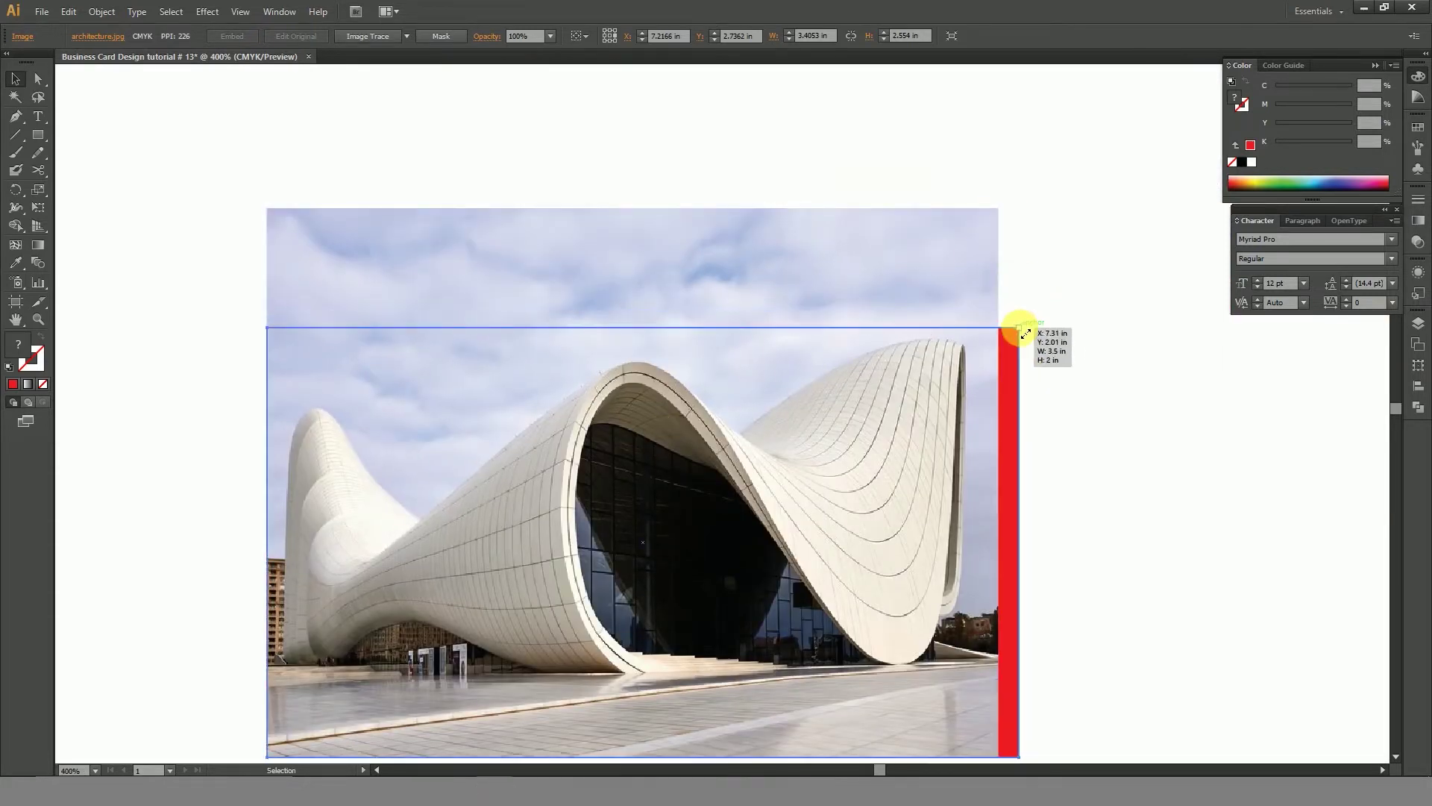
Zoom out until the whole photo is visible.
click(1054, 298)
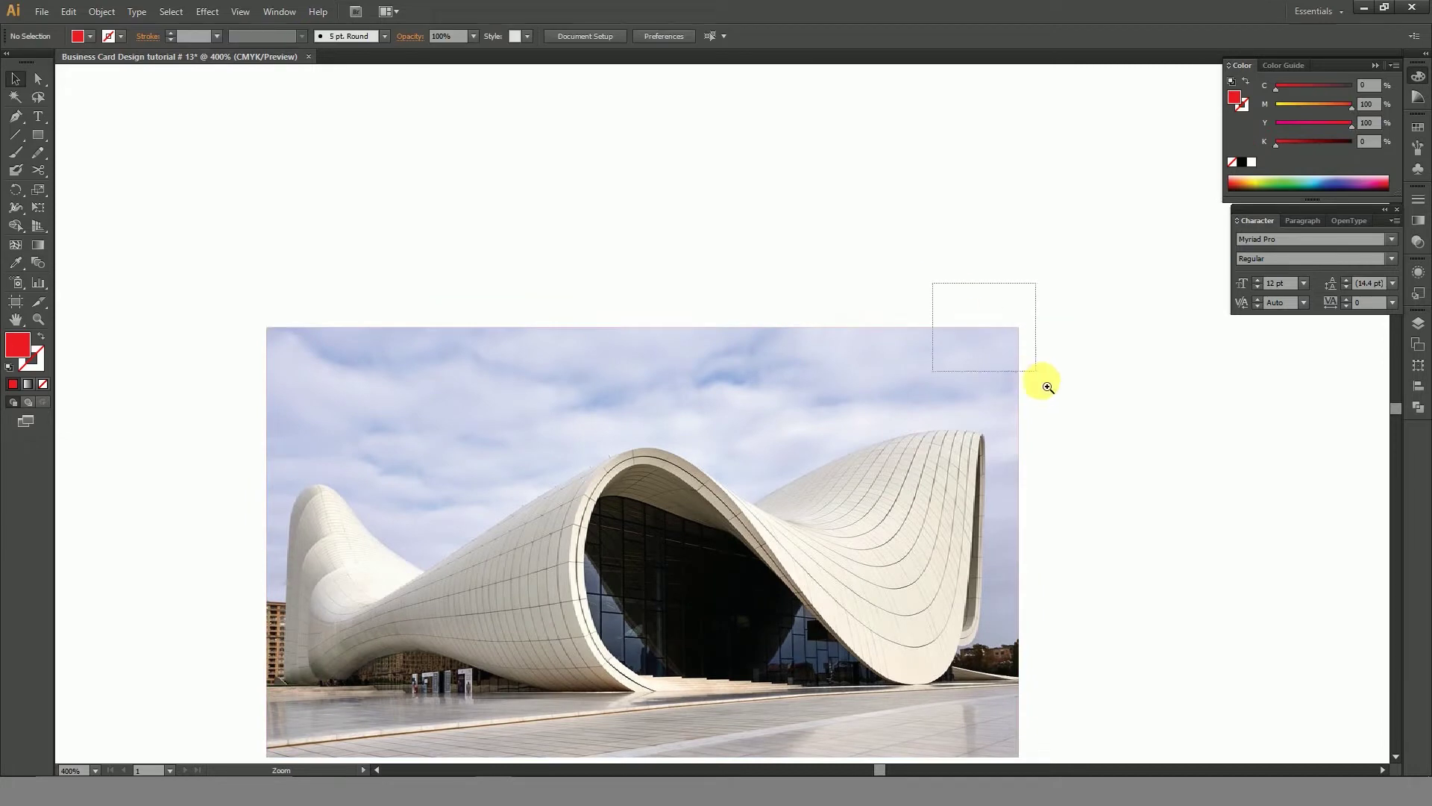
drag(930, 281, 1039, 377)
alt+click(746, 459)
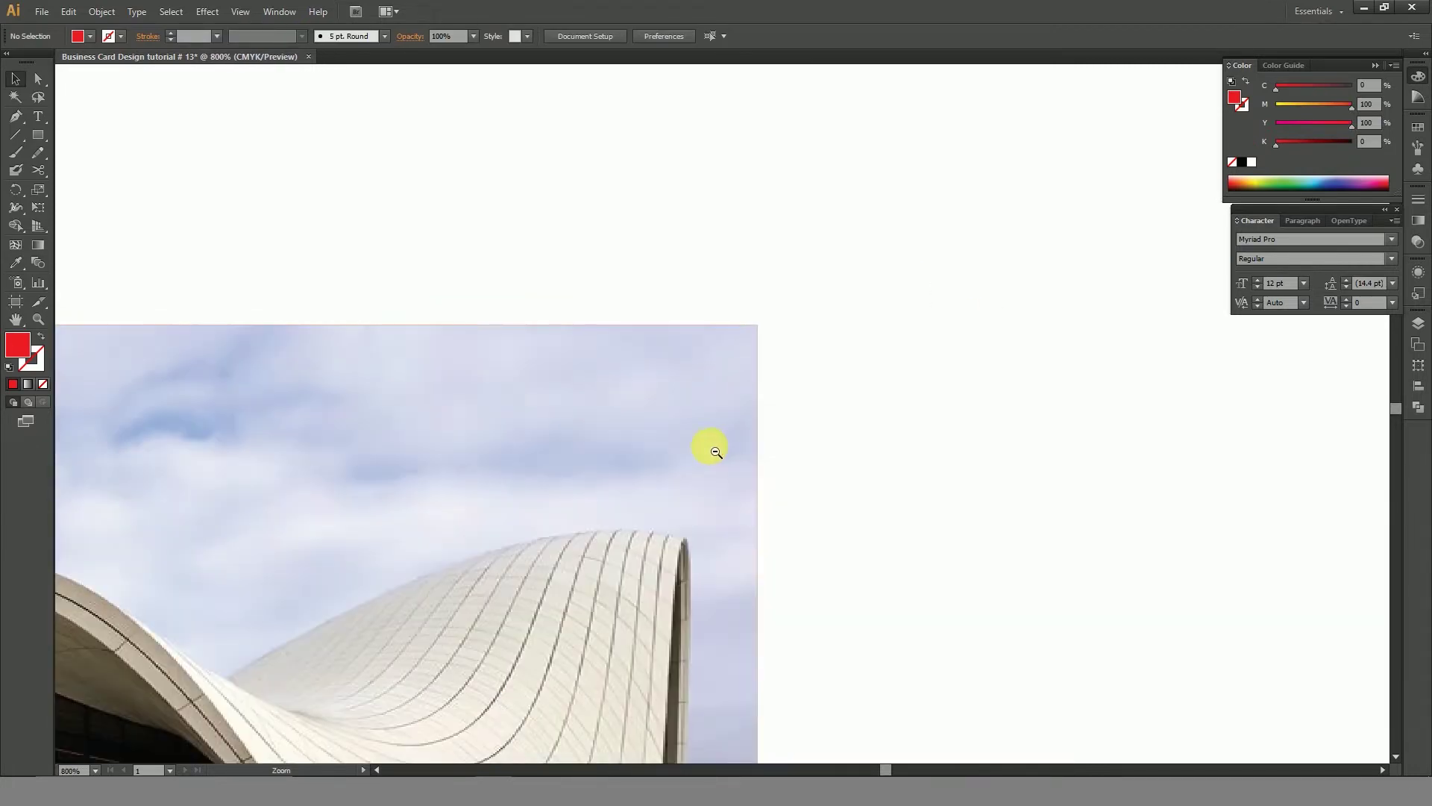
alt+click(857, 361)
alt+click(660, 397)
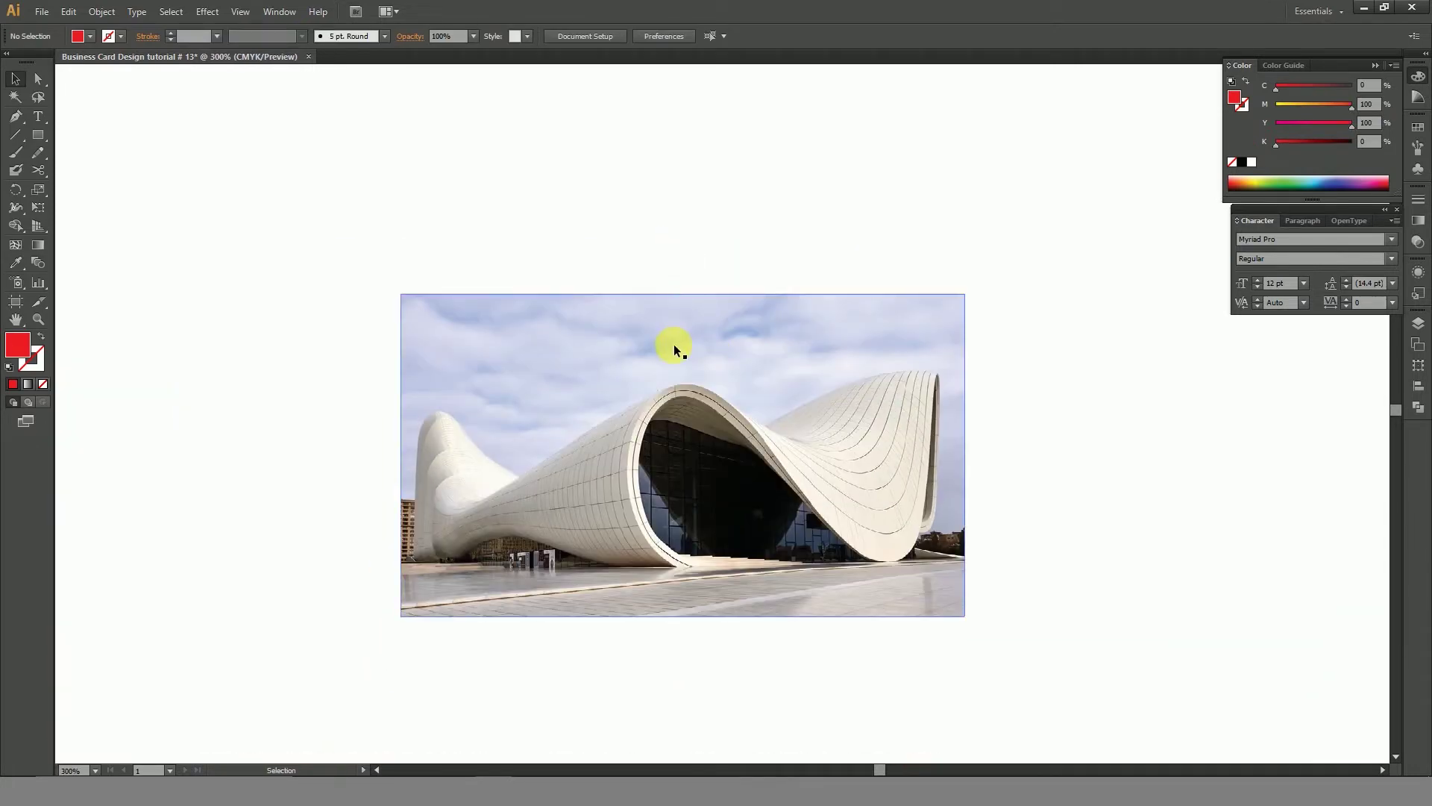
click(674, 344)
Send the architecture photo to the back, behind the red rectangle.
right_click(674, 345)
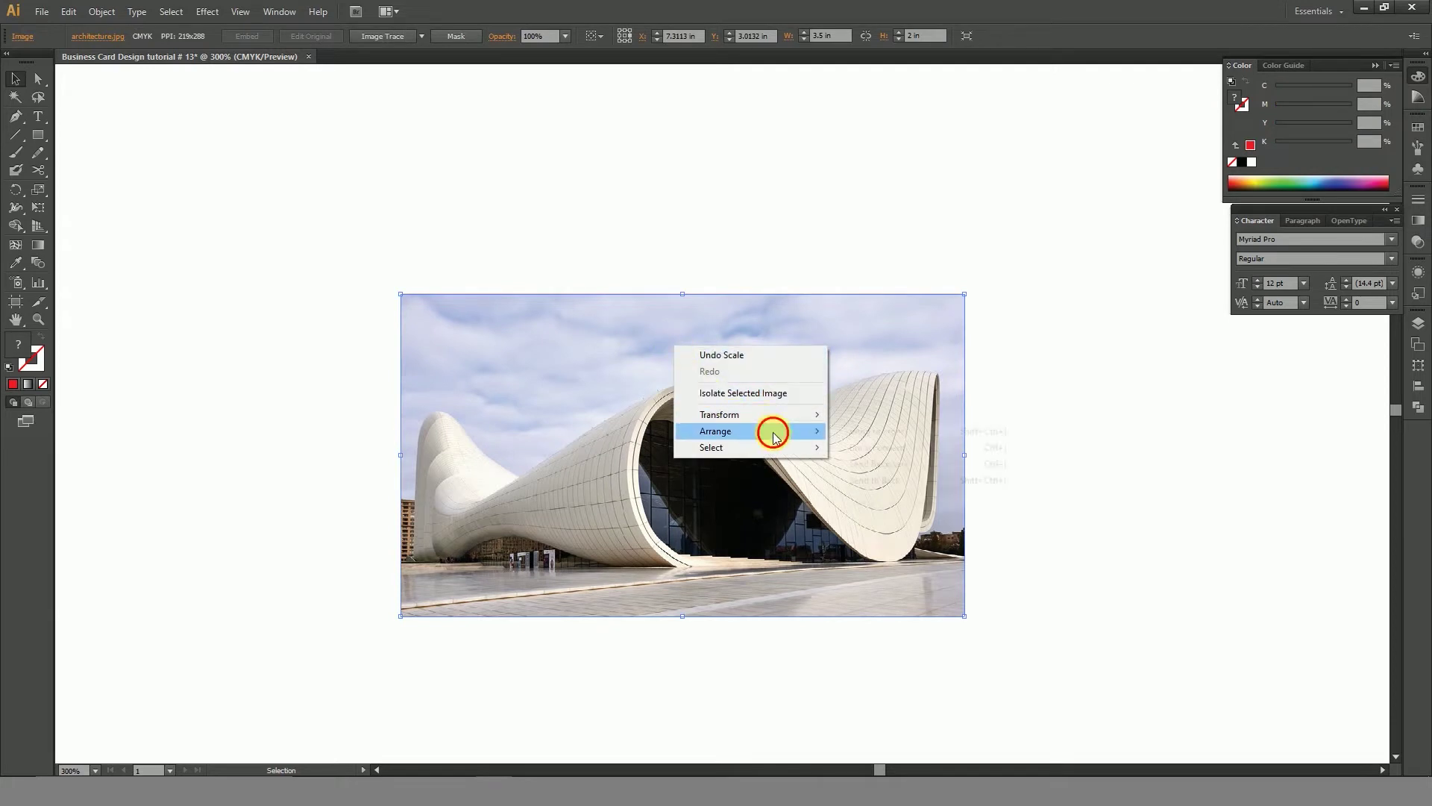
click(904, 479)
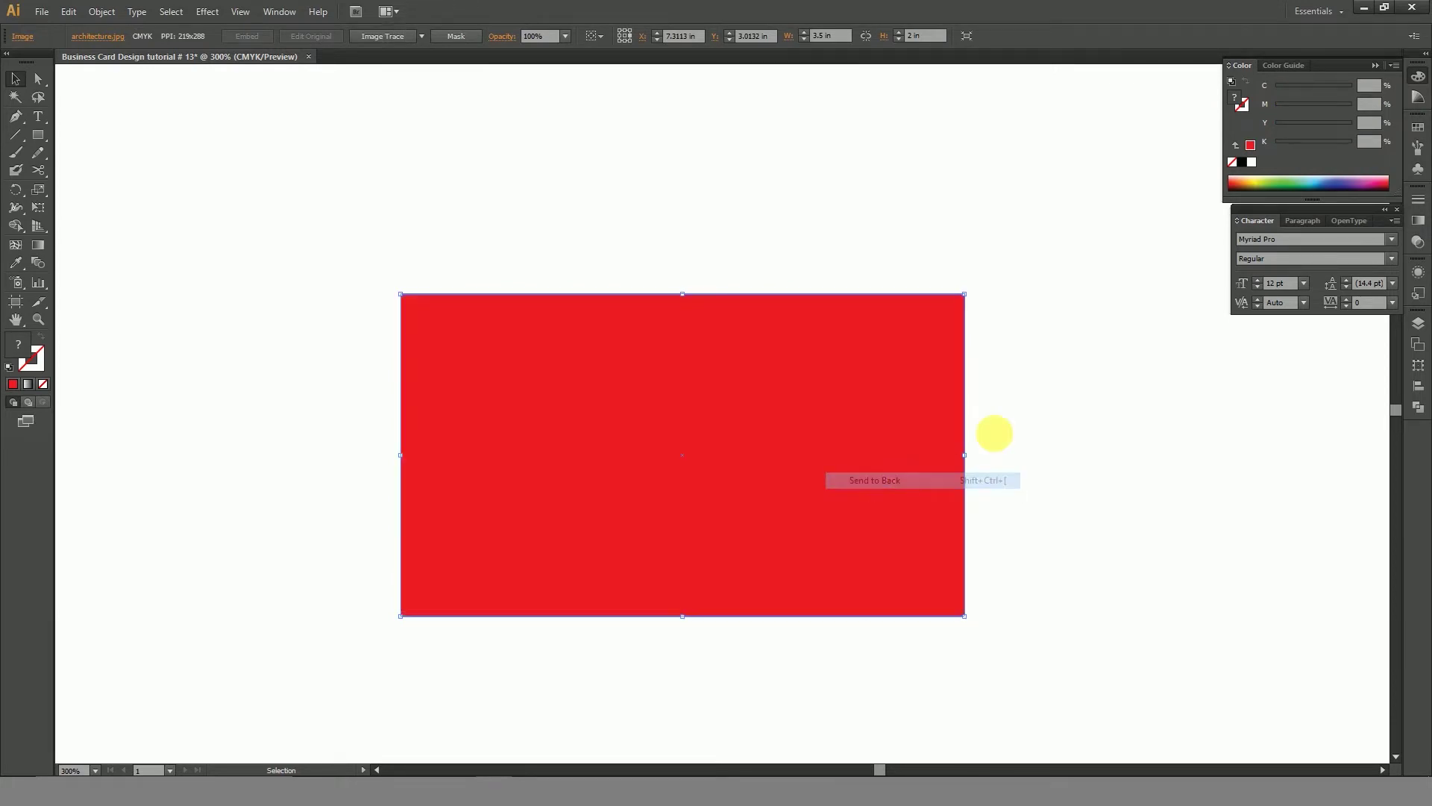
click(995, 434)
drag(343, 227, 1094, 716)
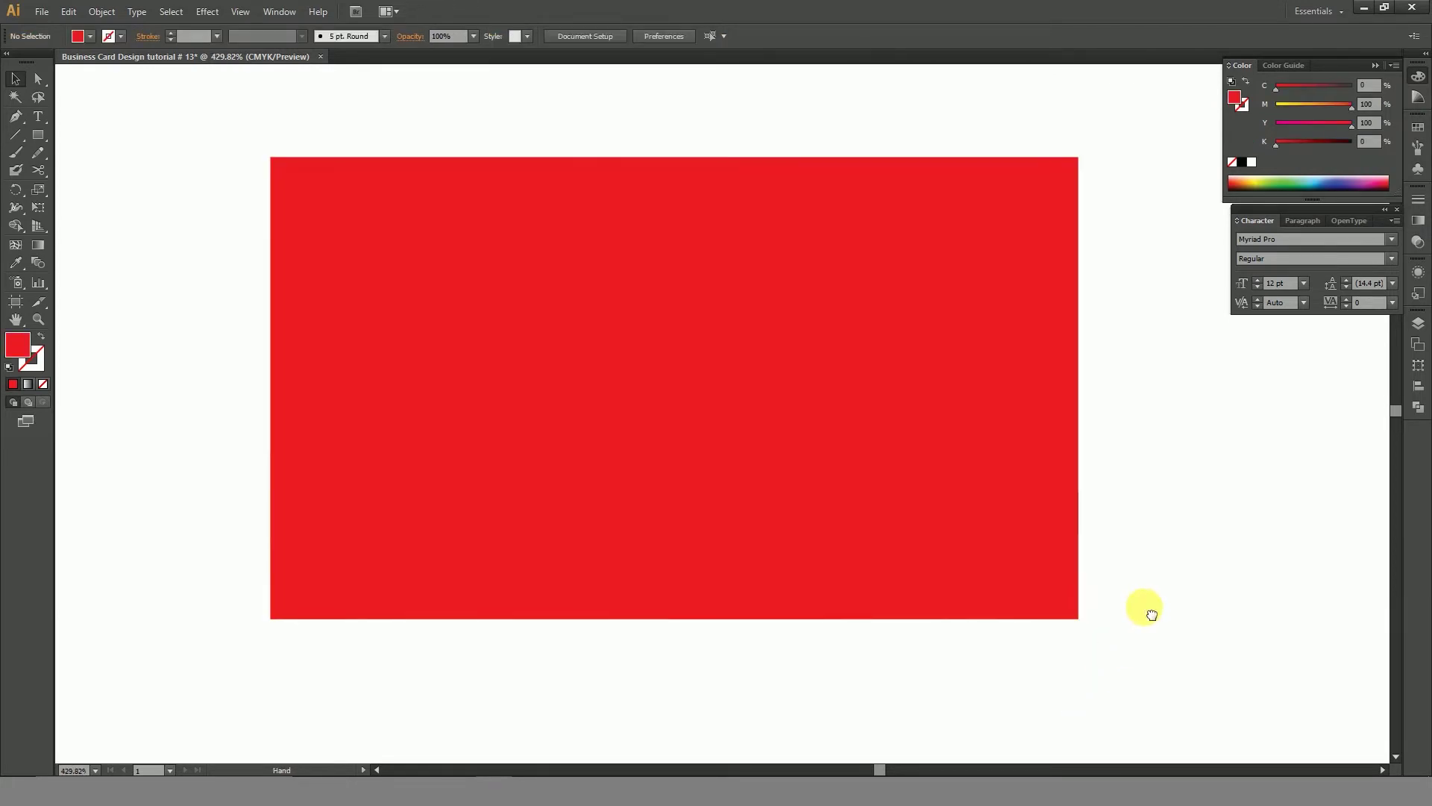
Set the red rectangle's blending mode to Color in the Transparency panel.
click(936, 329)
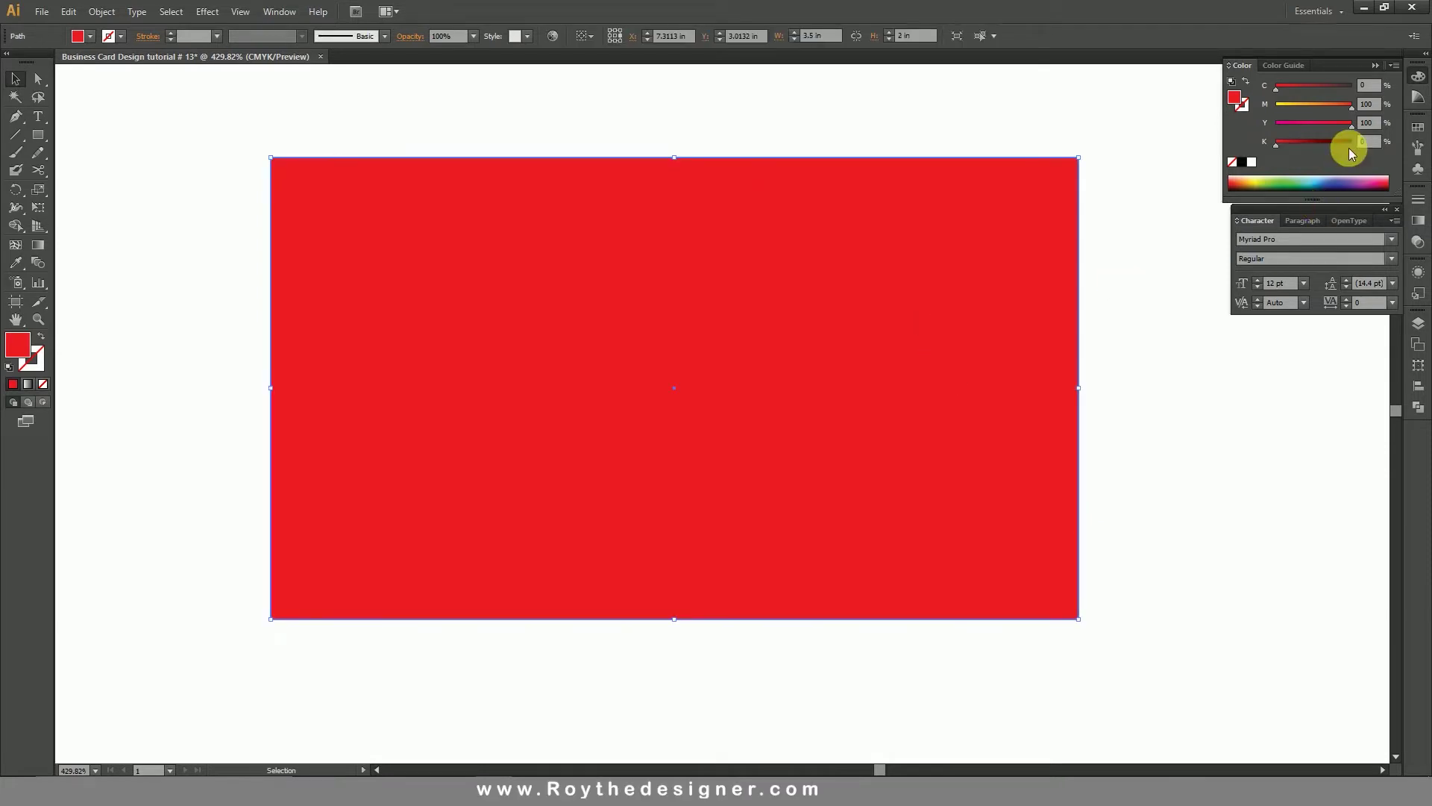
click(1418, 241)
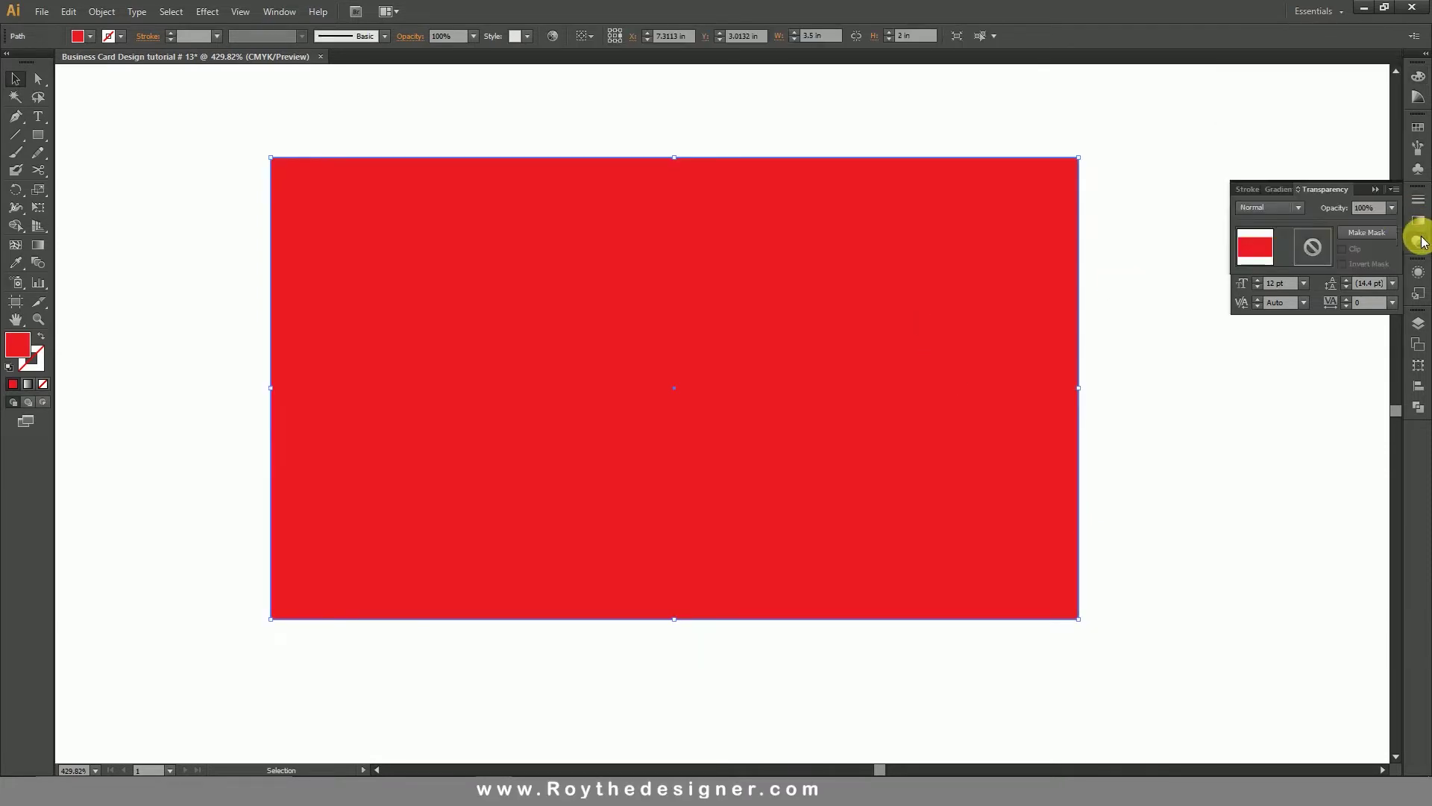
click(1292, 210)
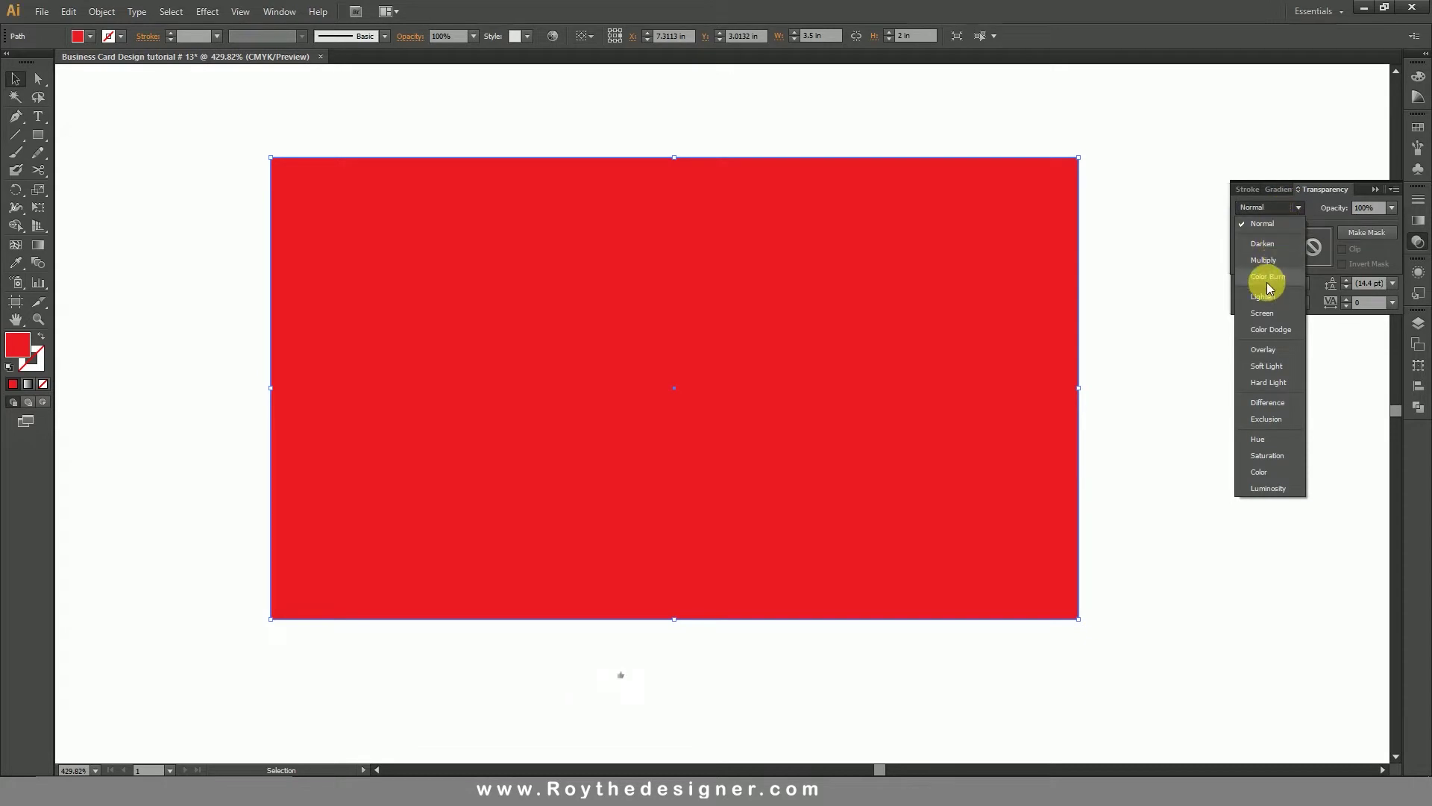
click(1262, 467)
click(1159, 324)
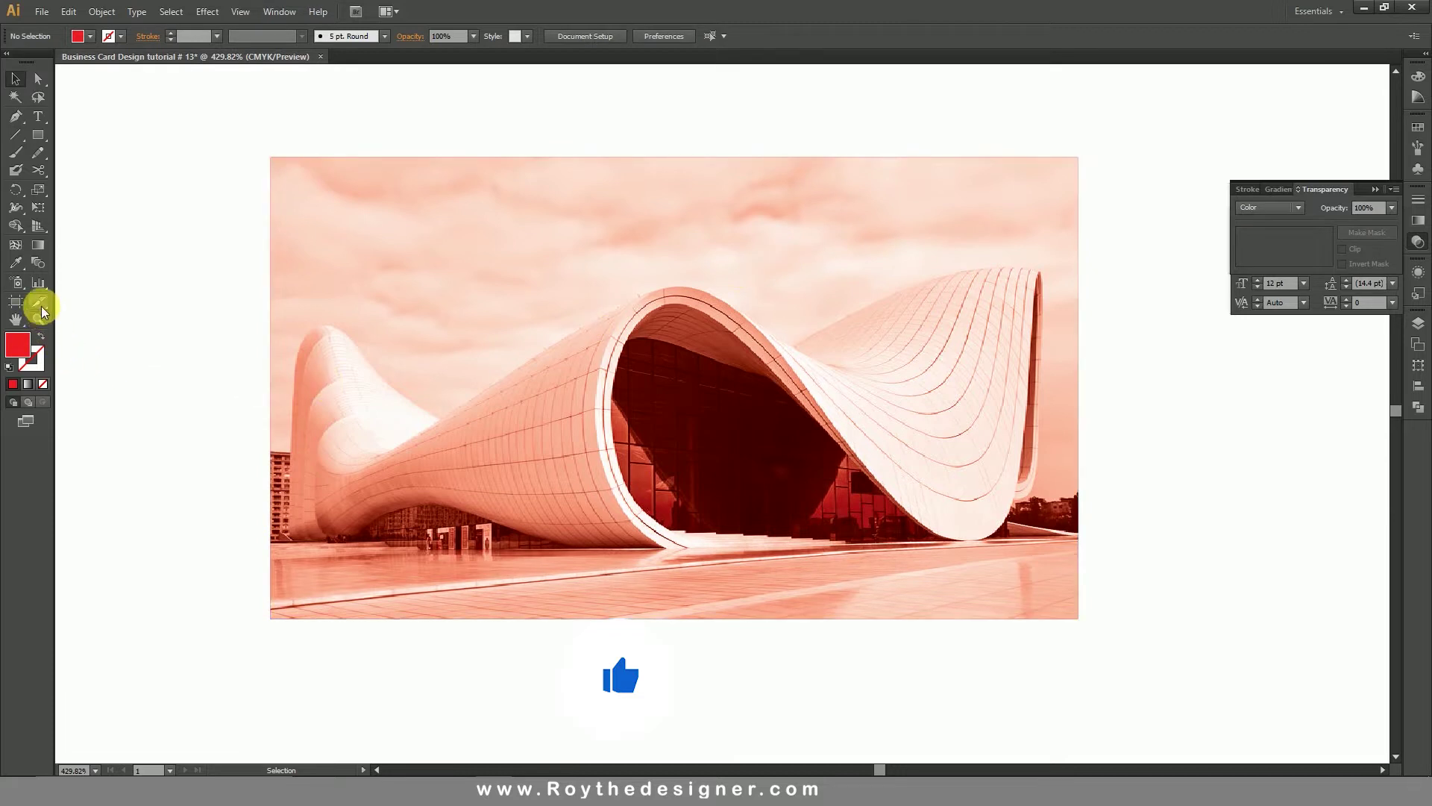
Draw a solid red band across the lower part of the photo.
click(38, 135)
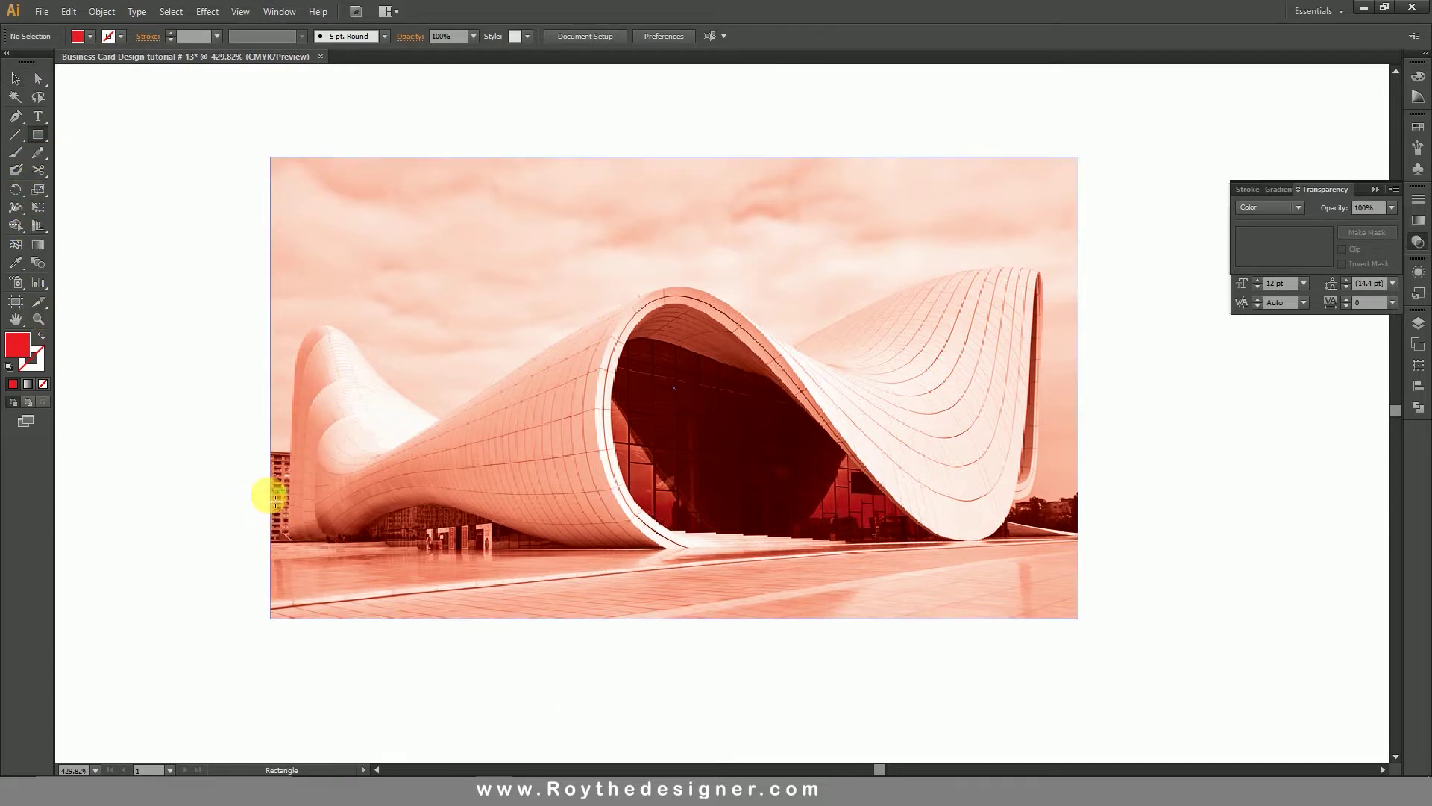
drag(275, 498, 1081, 621)
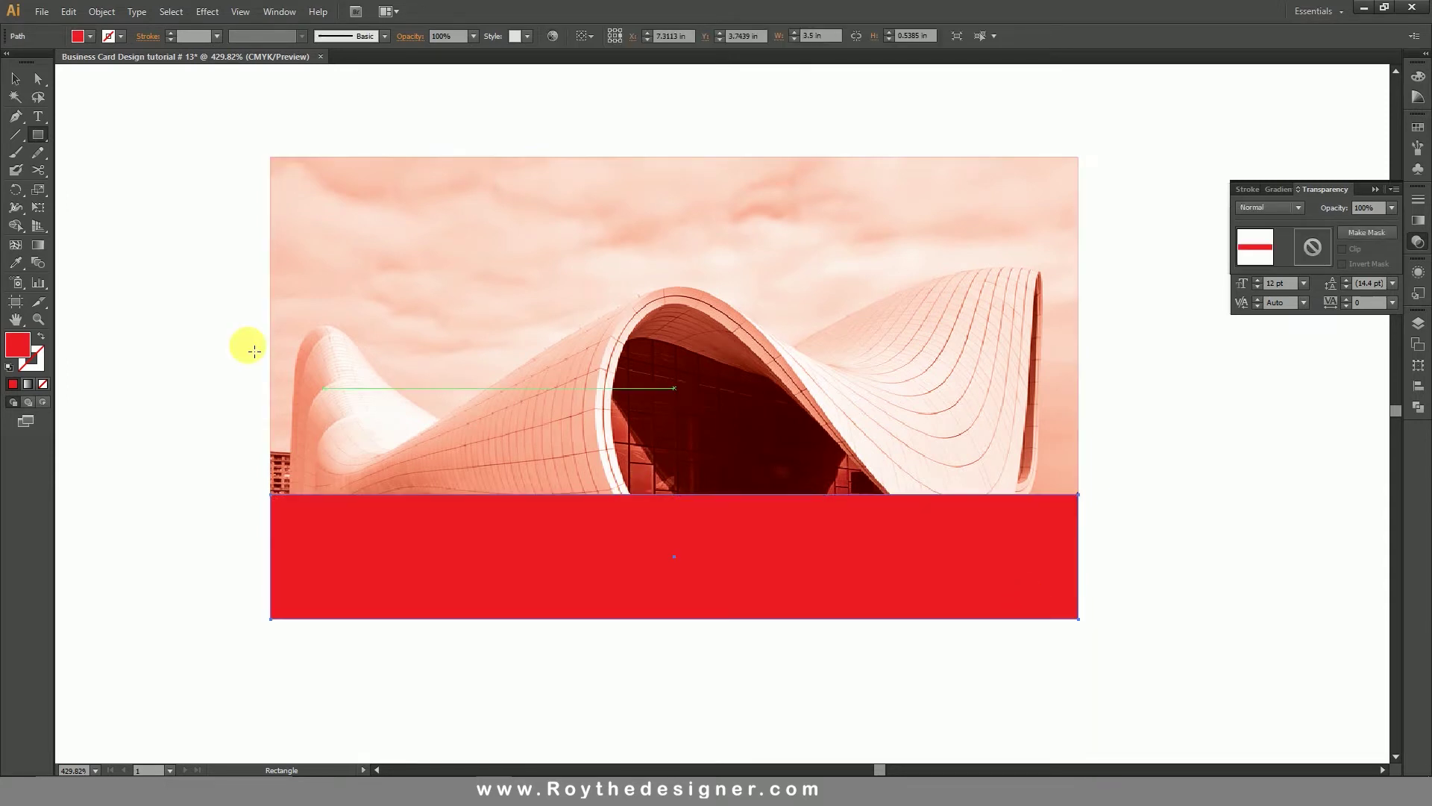
click(15, 79)
click(405, 104)
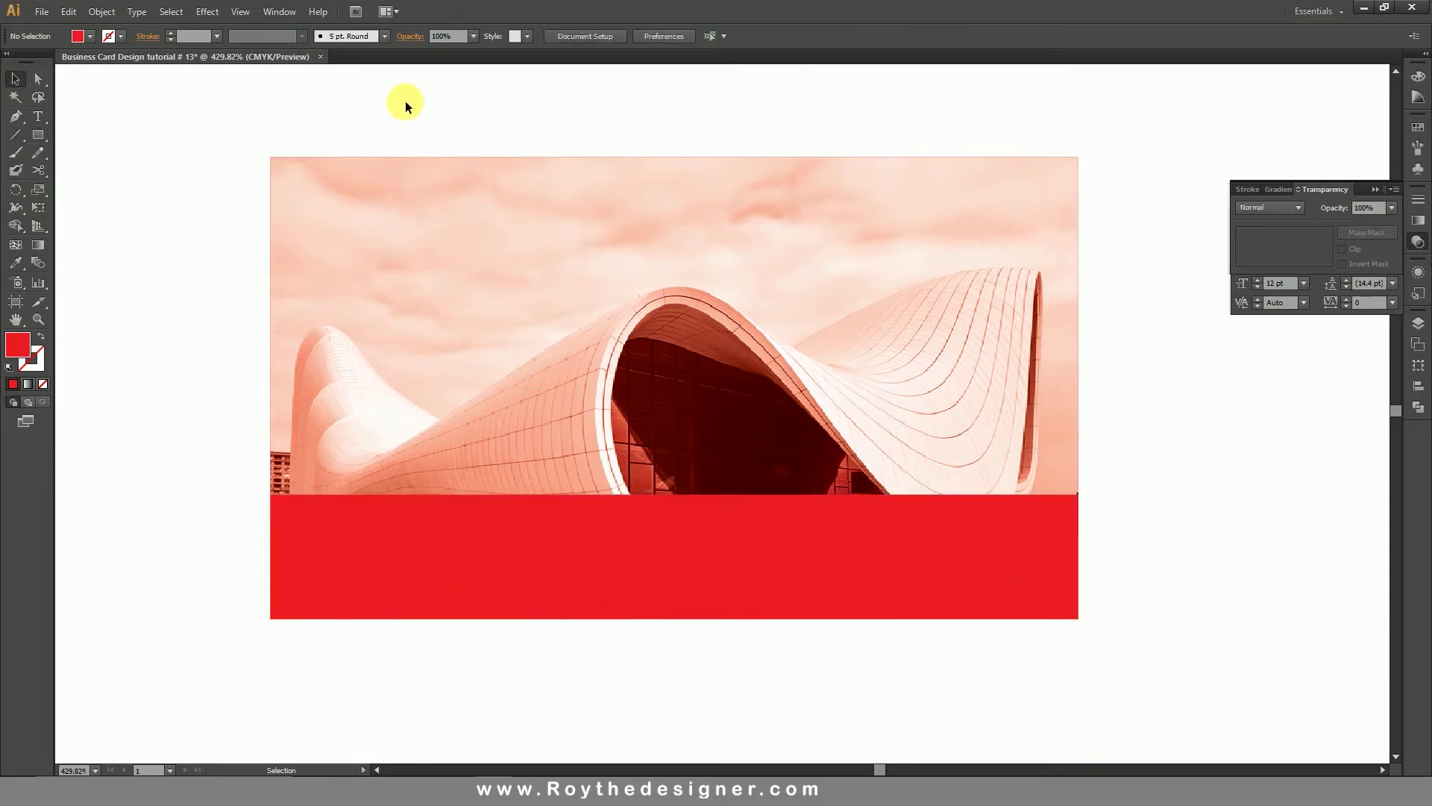
key(z)
drag(238, 120, 1152, 675)
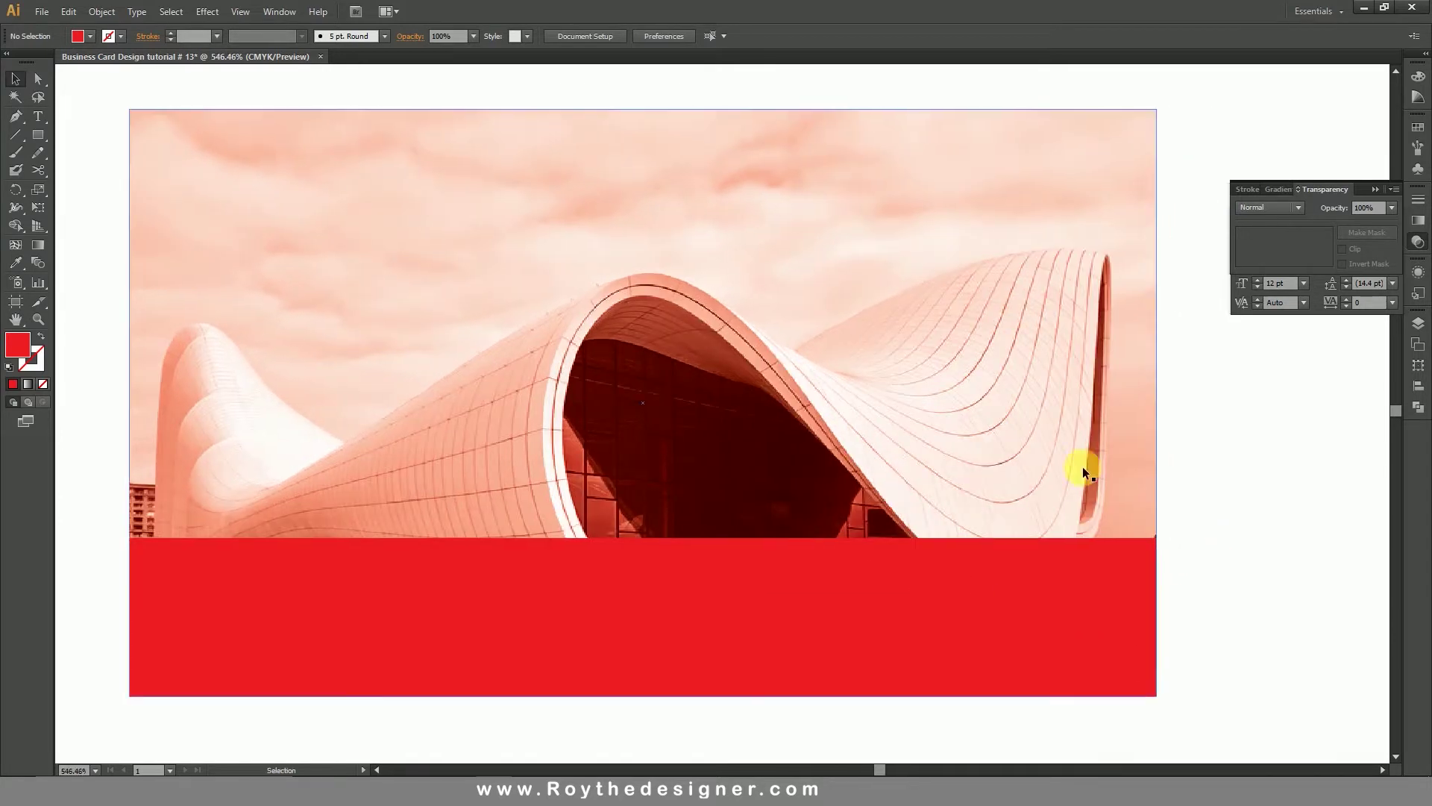
Open the Supporting file via File > Open.
click(42, 12)
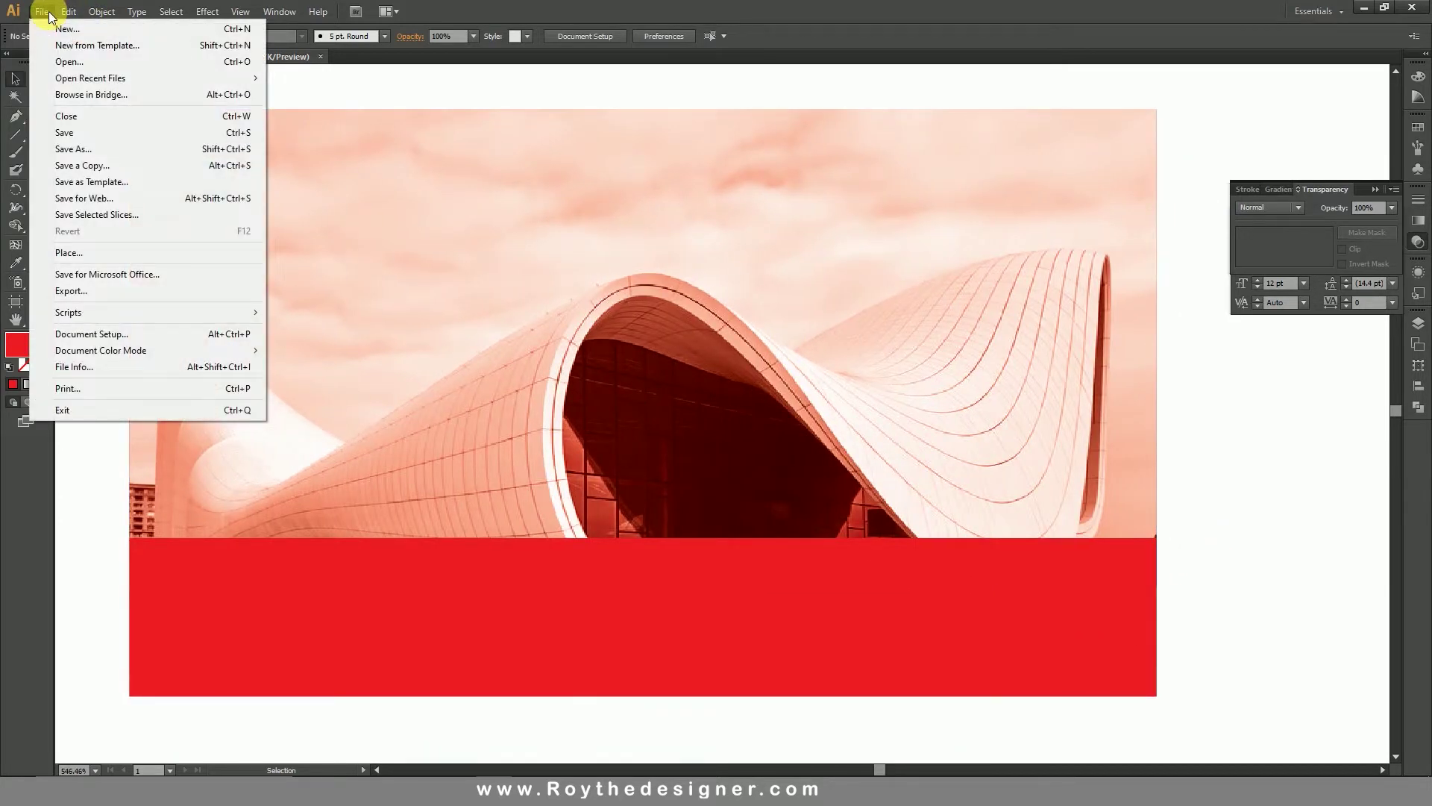
click(73, 64)
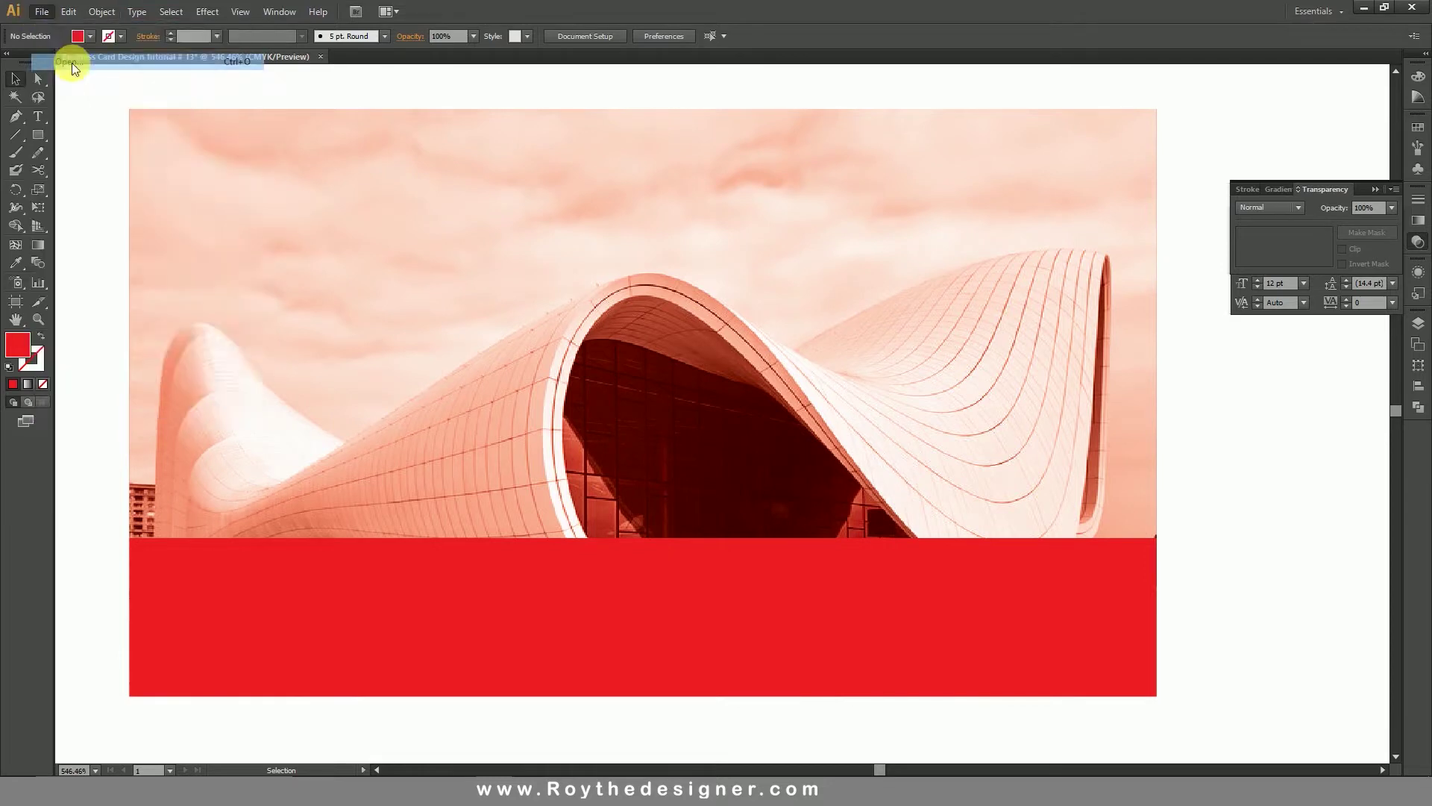
drag(550, 198, 550, 271)
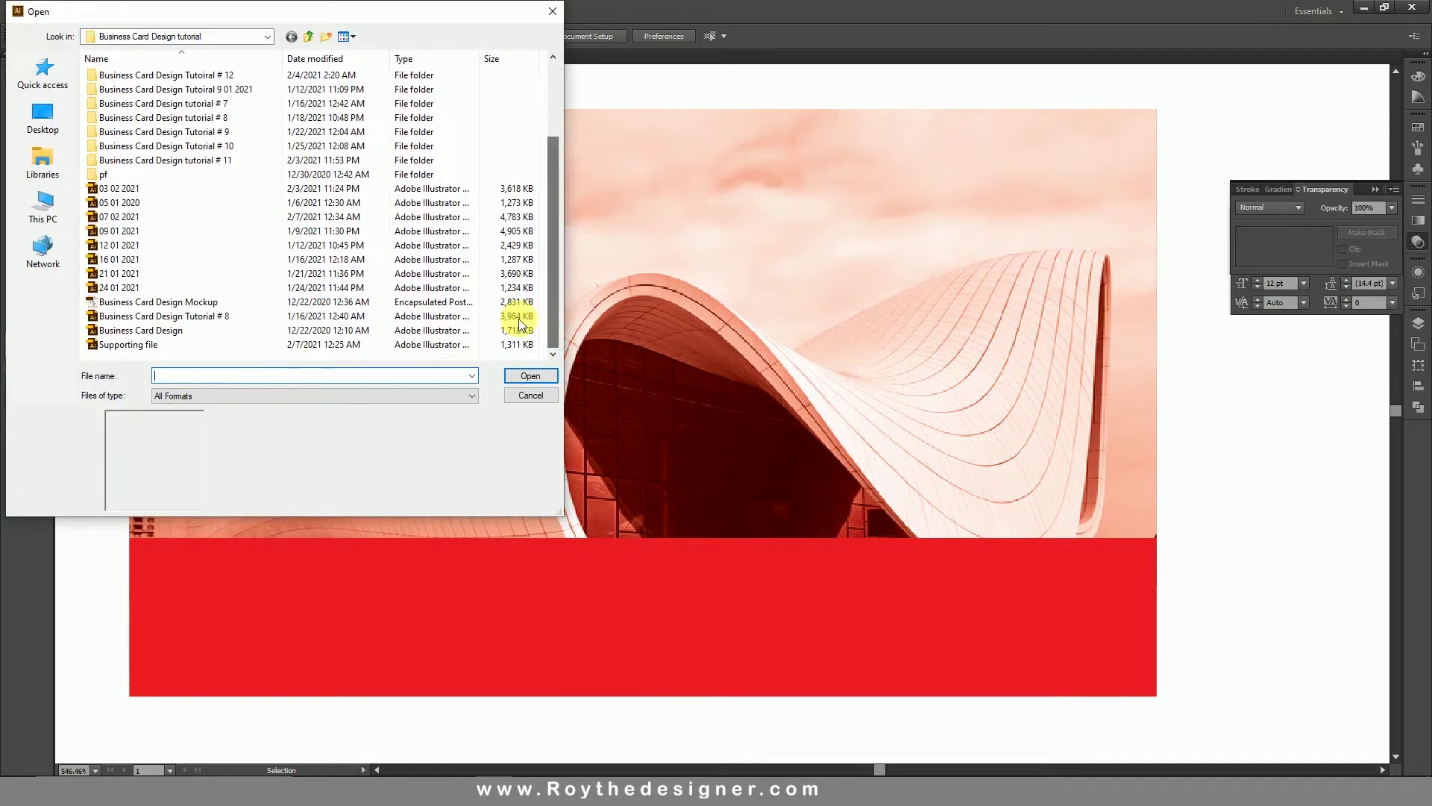
click(183, 344)
Copy the logo, company name, tagline, QR code and contact block from Supporting file.
click(545, 377)
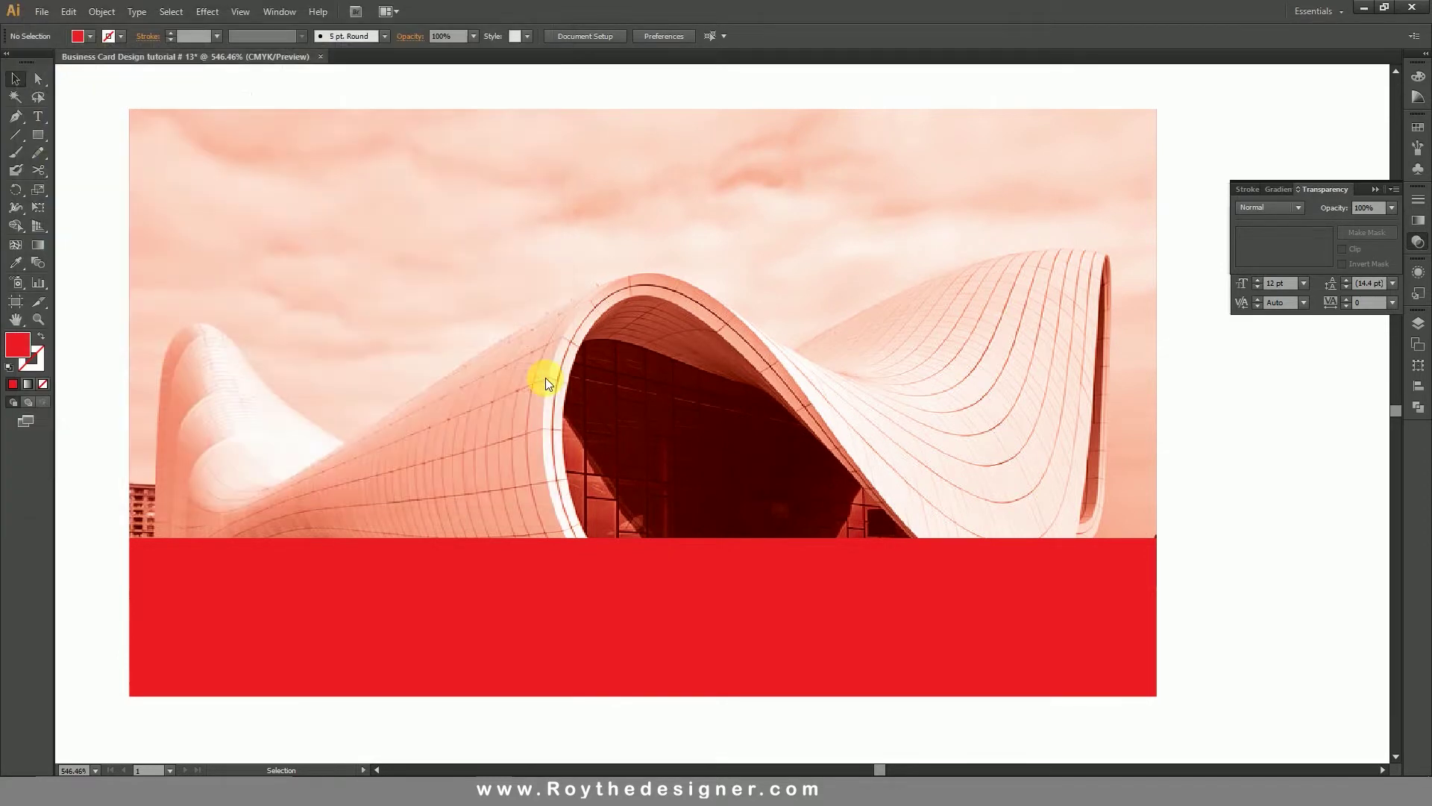
drag(655, 496, 975, 550)
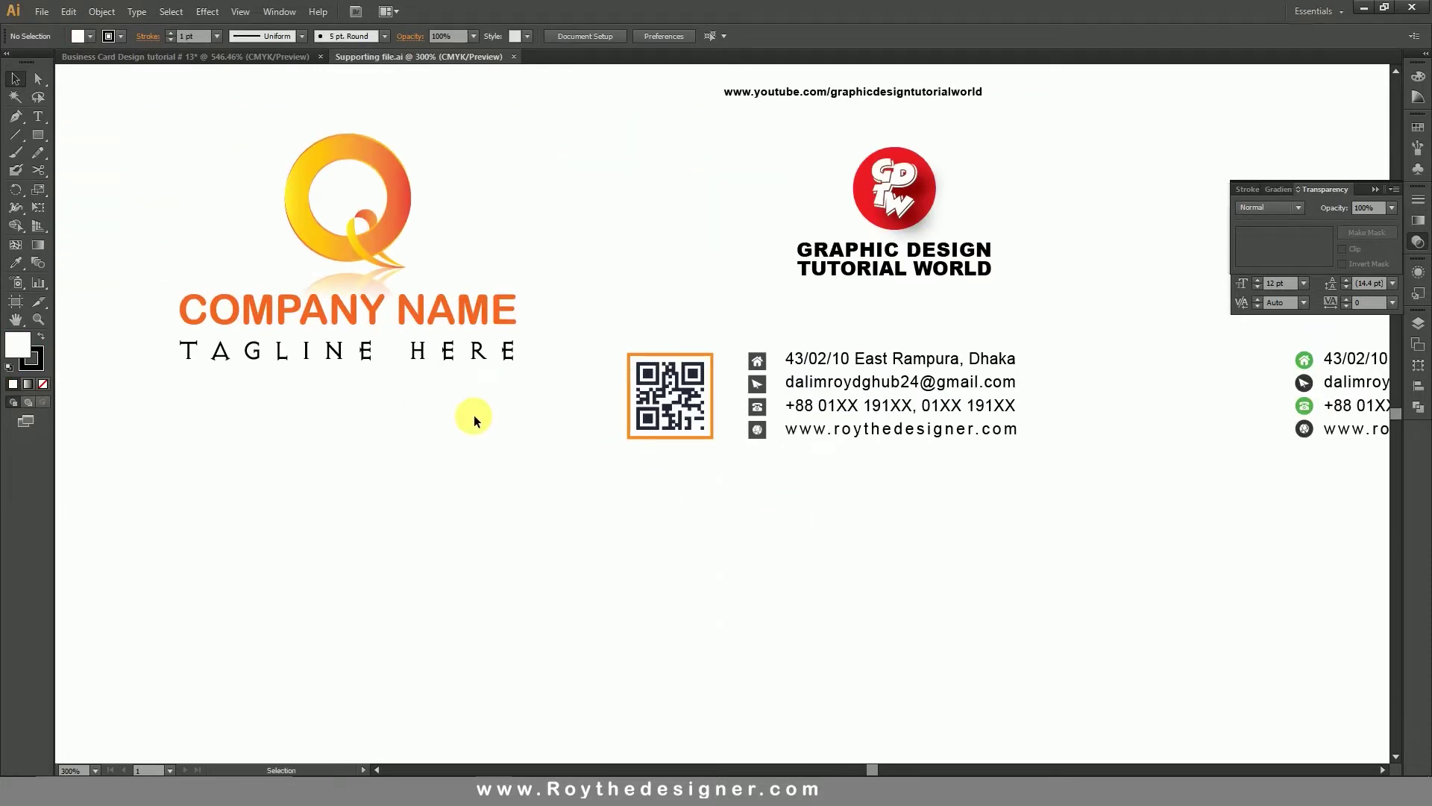
drag(863, 490, 628, 332)
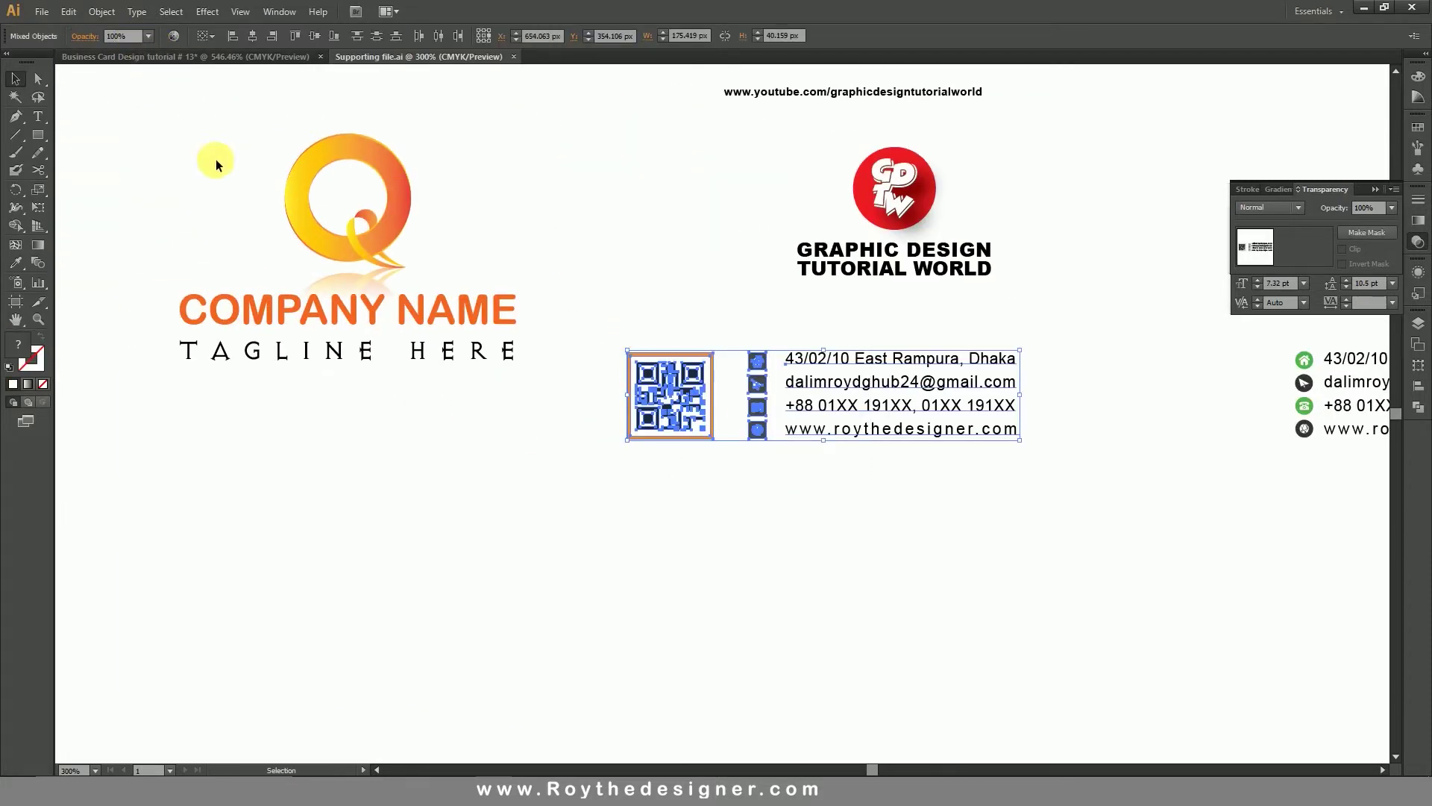
shift+click(358, 284)
click(68, 11)
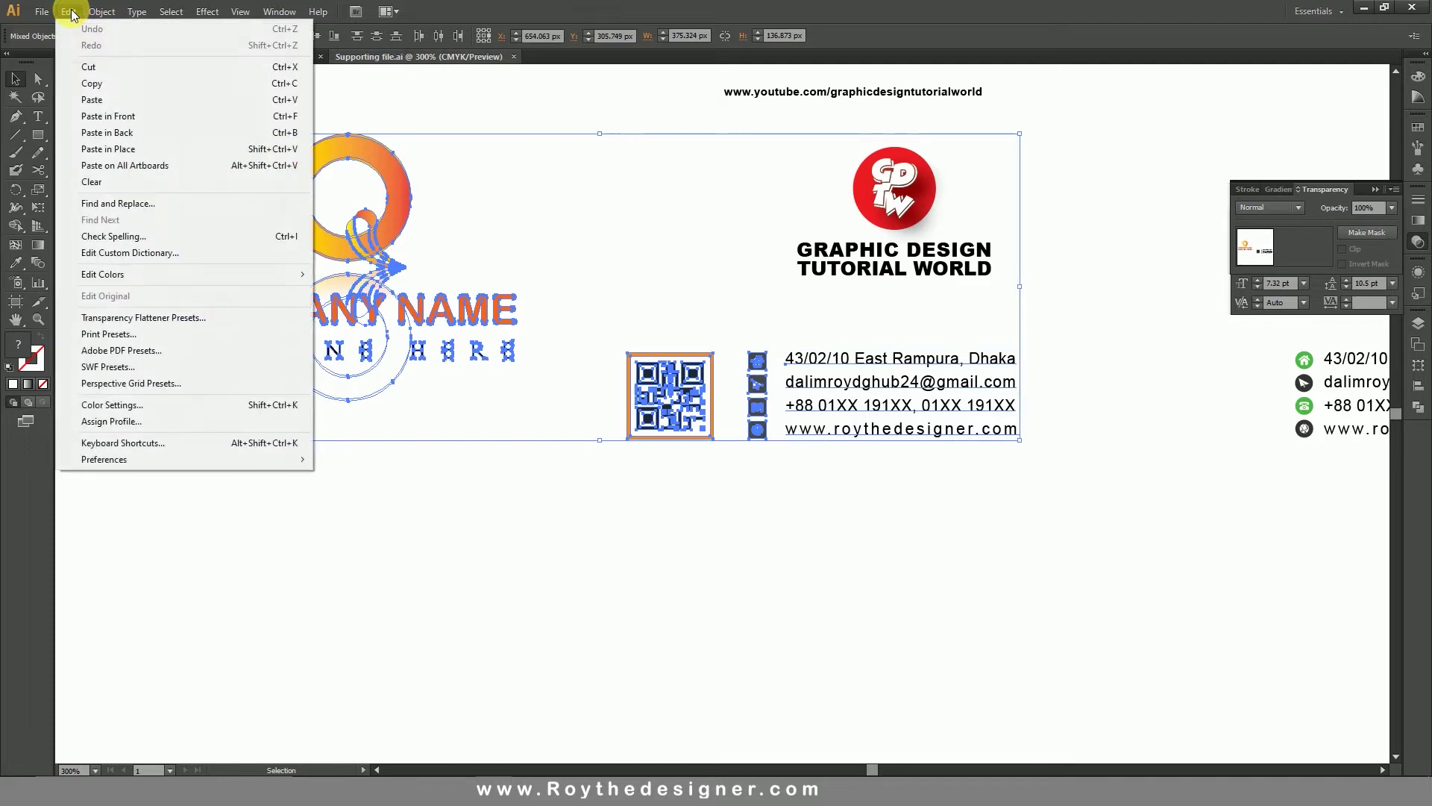
click(103, 84)
Paste the copied elements into the business card document below the card.
click(122, 56)
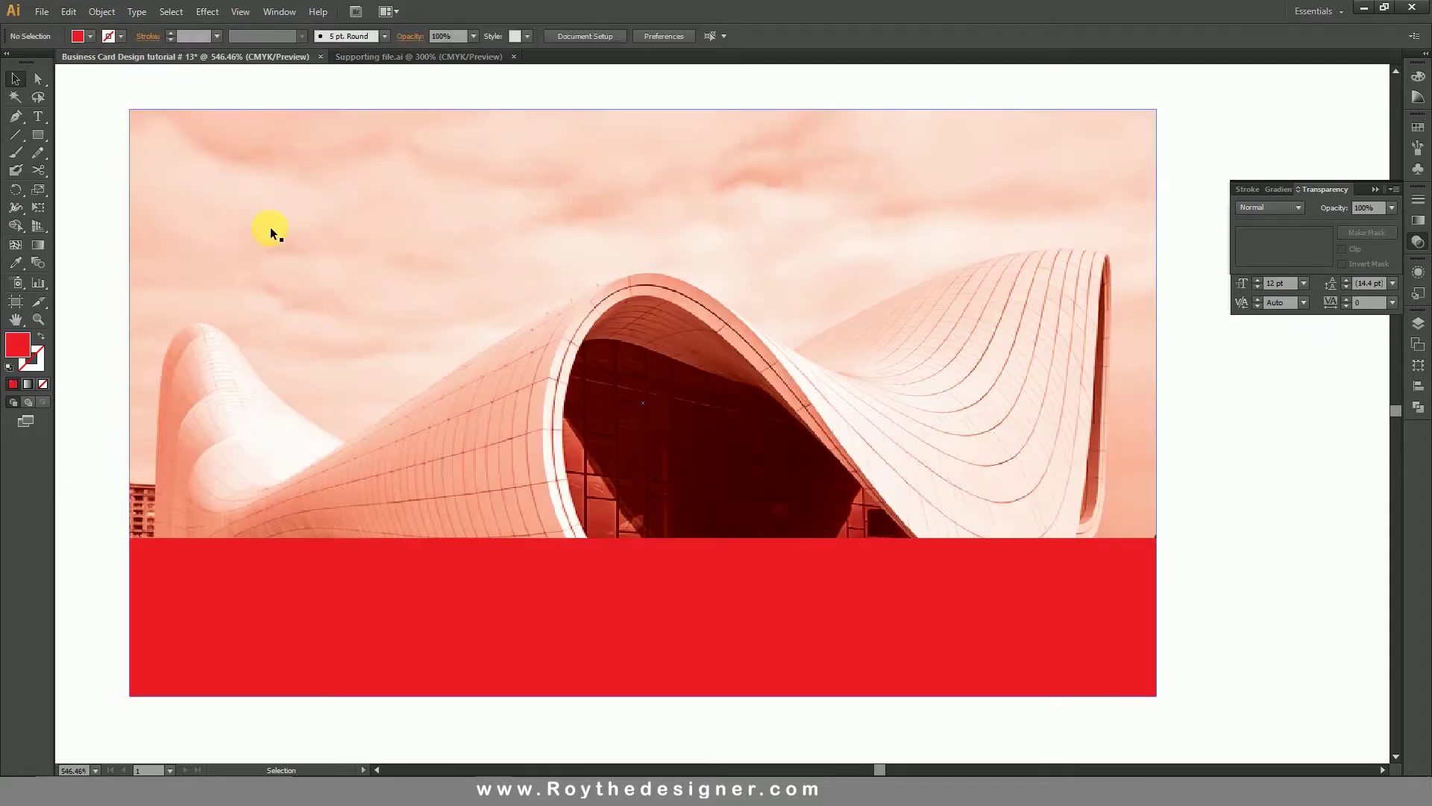
scroll(640, 441, down, 1)
scroll(872, 560, down, 3)
mouse_move(872, 561)
mouse_down()
mouse_move(810, 583)
mouse_move(662, 363)
mouse_up()
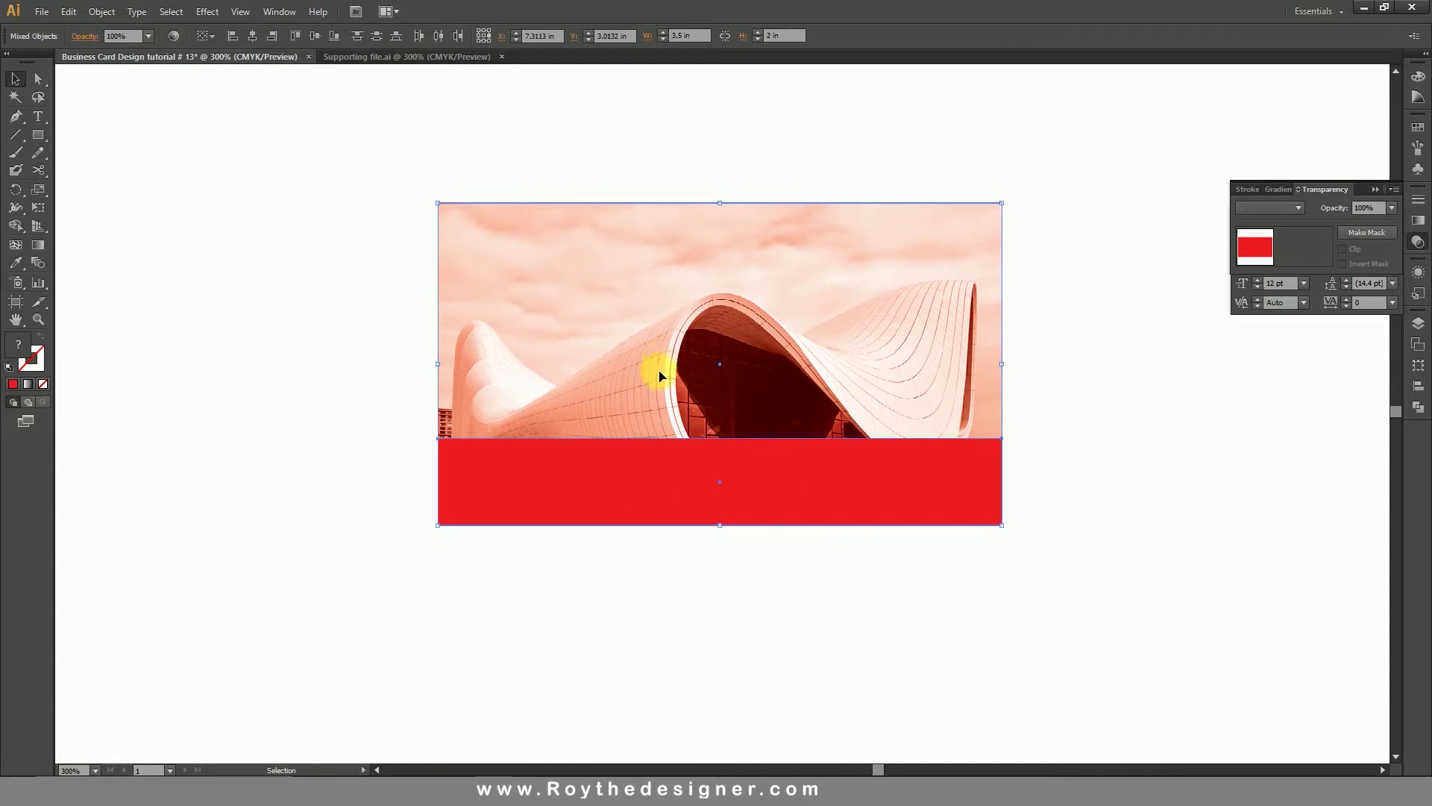
click(386, 284)
click(68, 11)
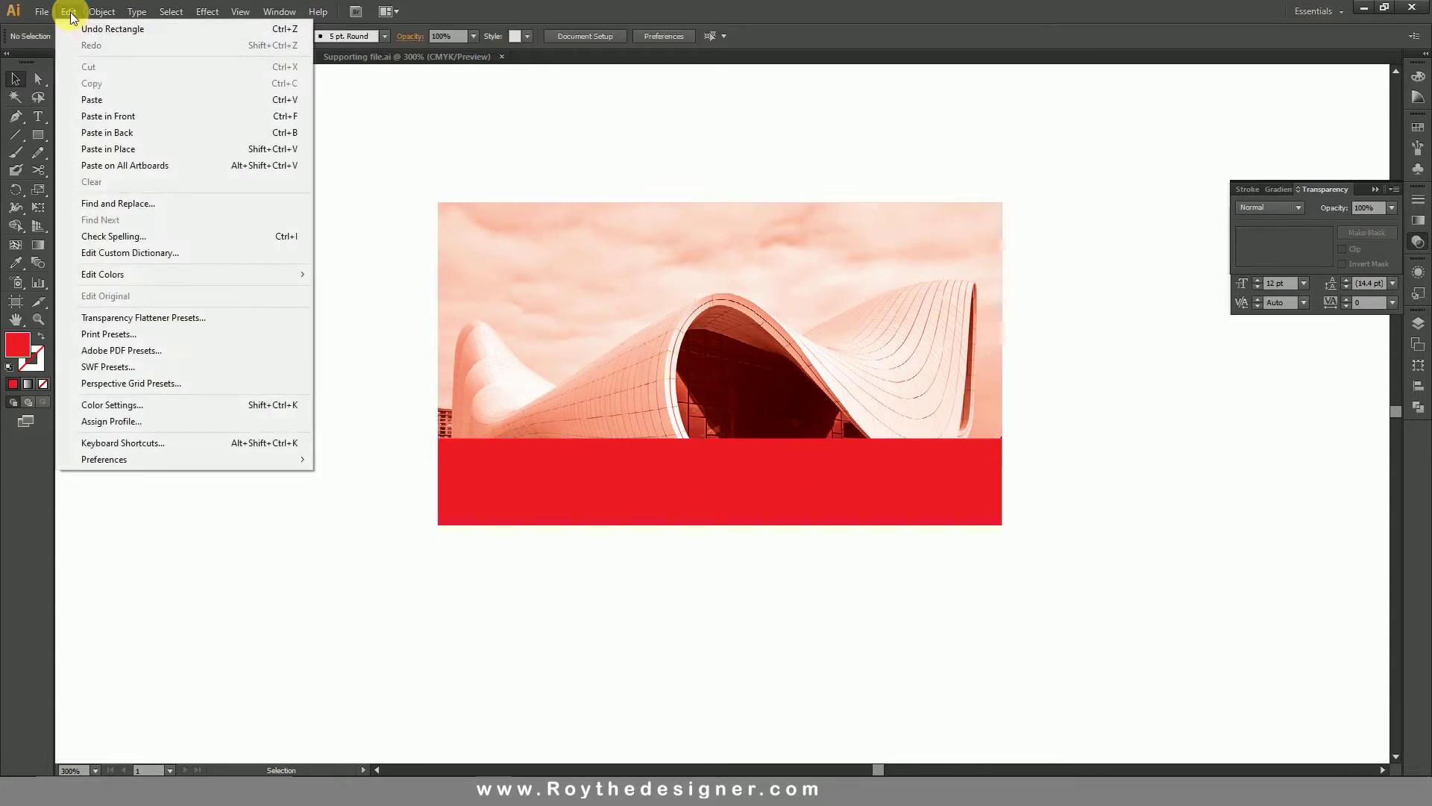
click(102, 100)
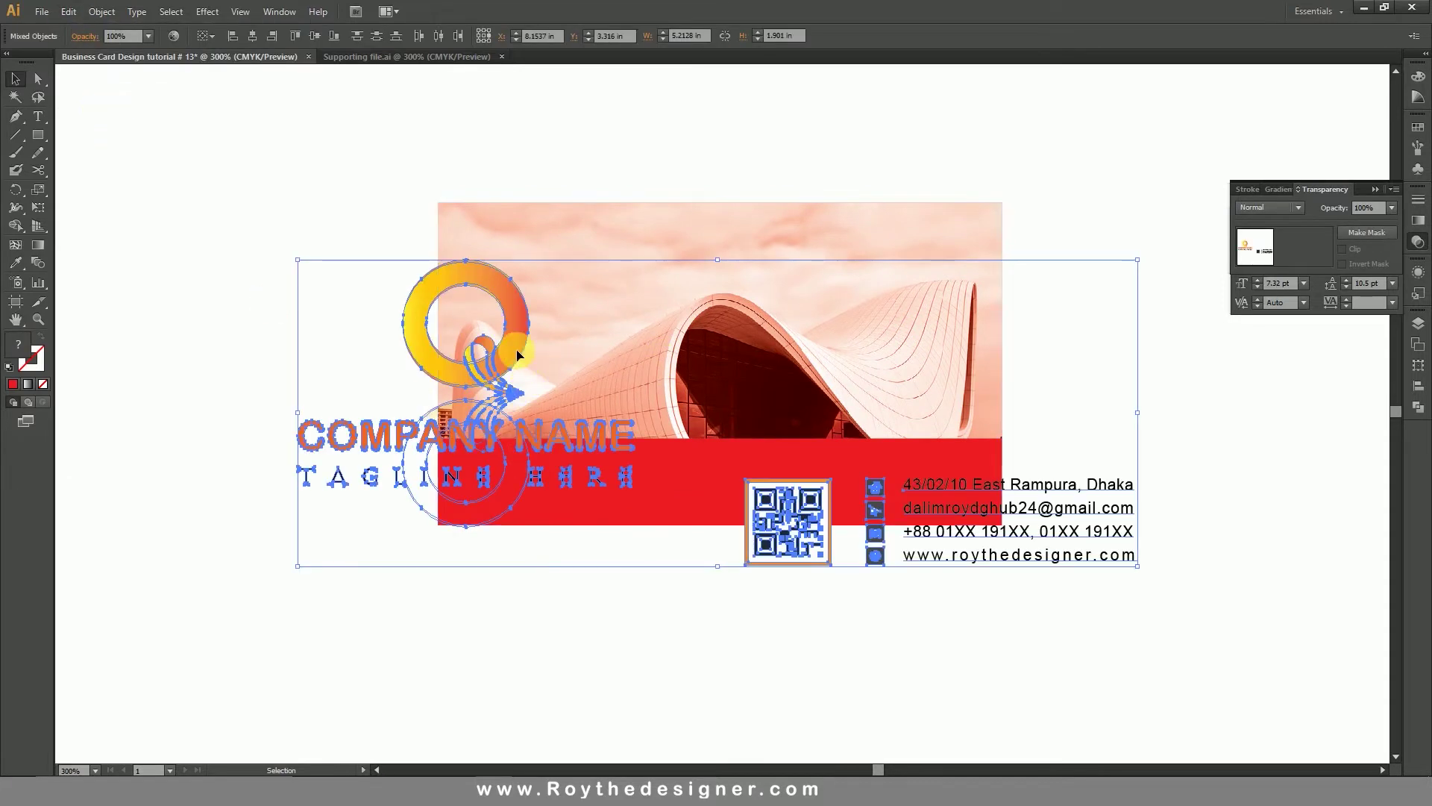
mouse_move(506, 357)
mouse_down()
mouse_move(399, 515)
mouse_move(367, 489)
mouse_up()
Lock the photo and red band with Object > Lock > Selection.
click(1075, 427)
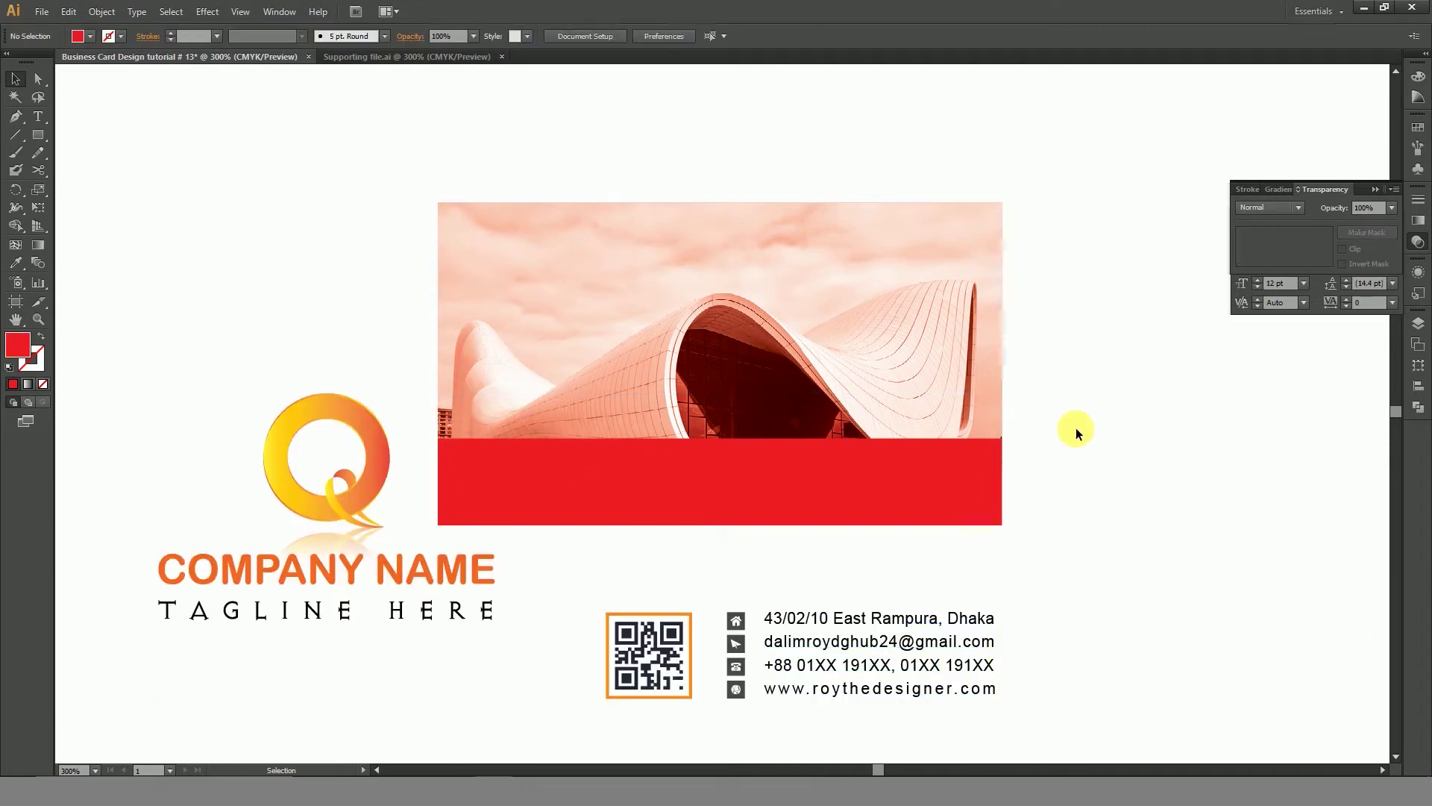
click(953, 345)
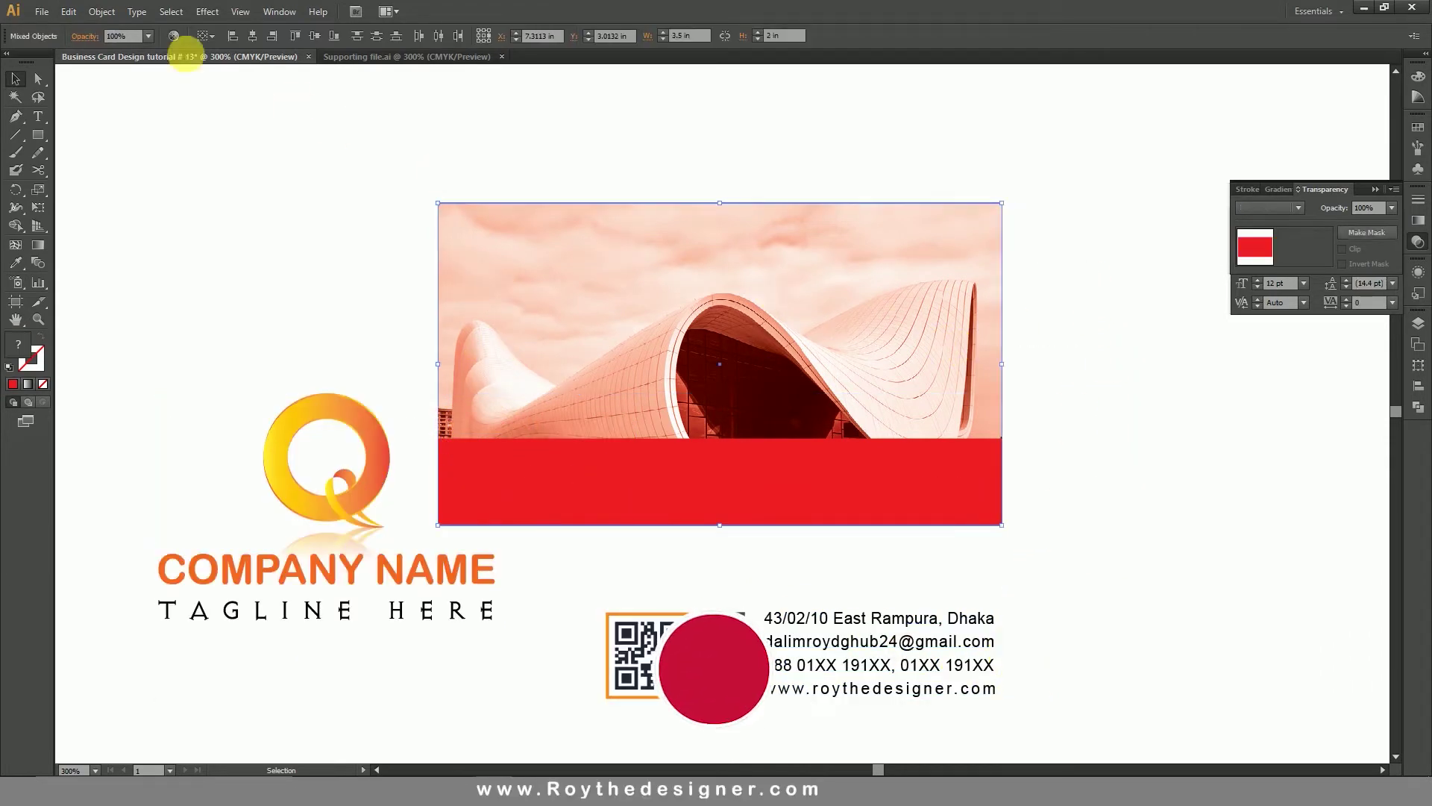
click(101, 11)
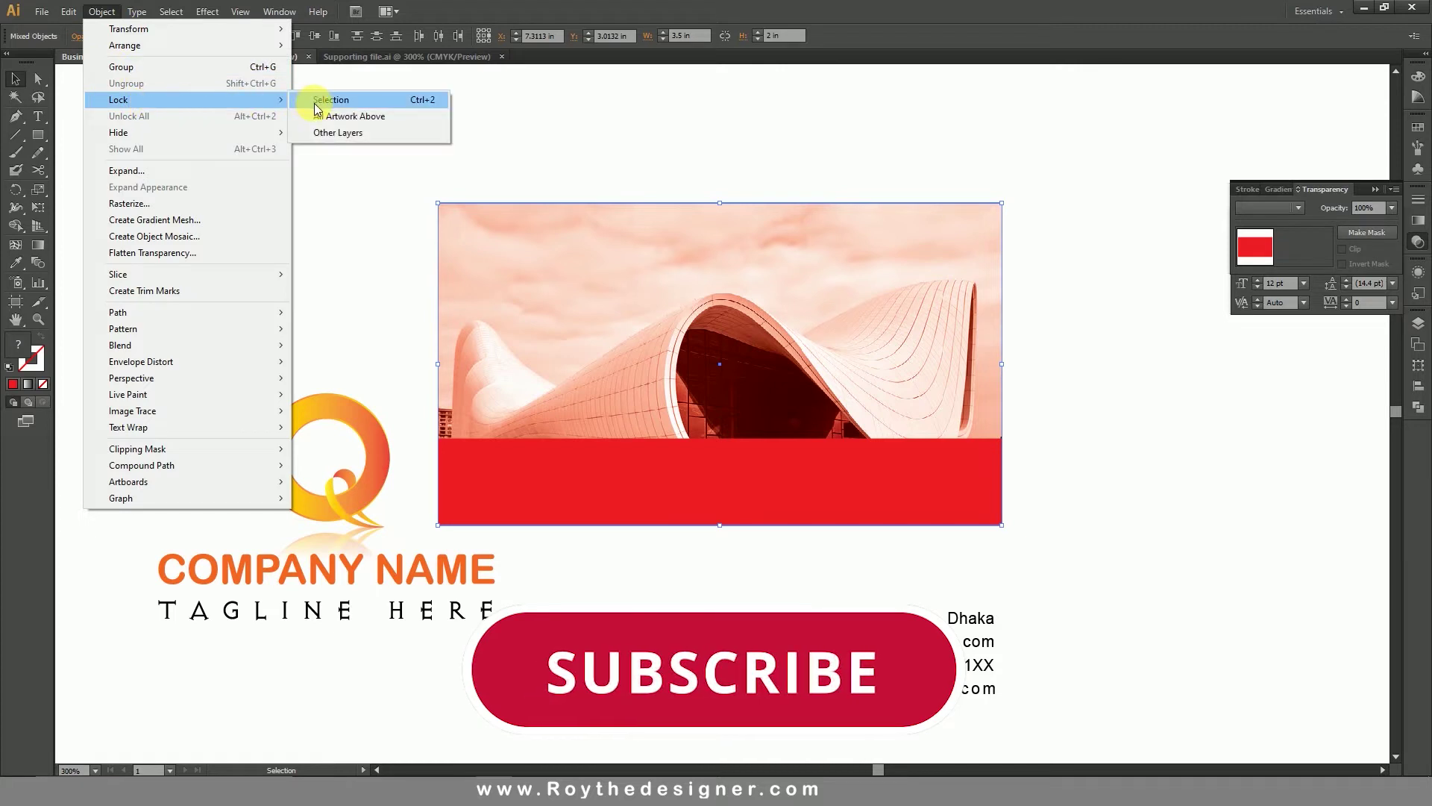
click(332, 99)
Group the logo, company name and tagline, shrink it, and place it on the photo's upper left.
drag(253, 339, 366, 593)
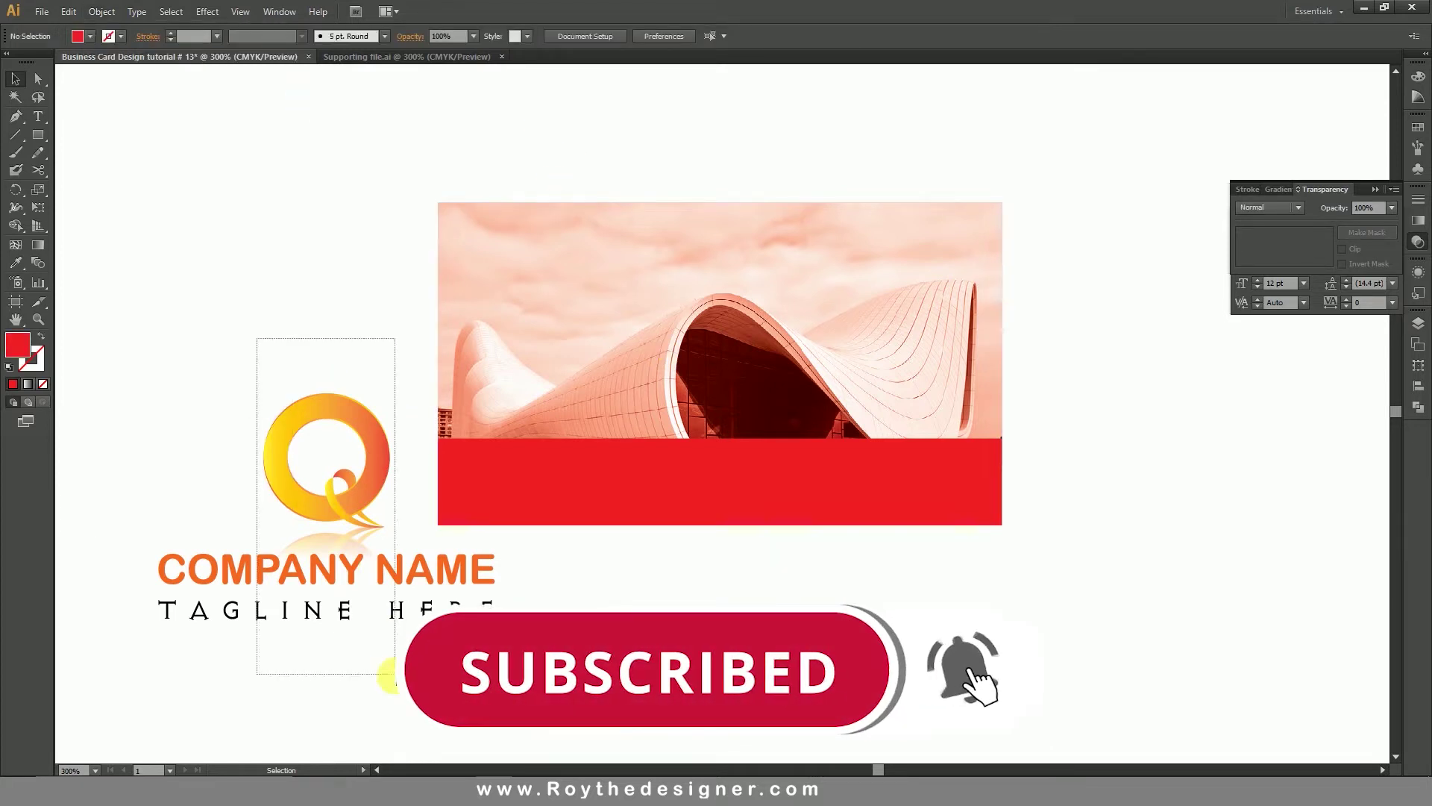
click(102, 13)
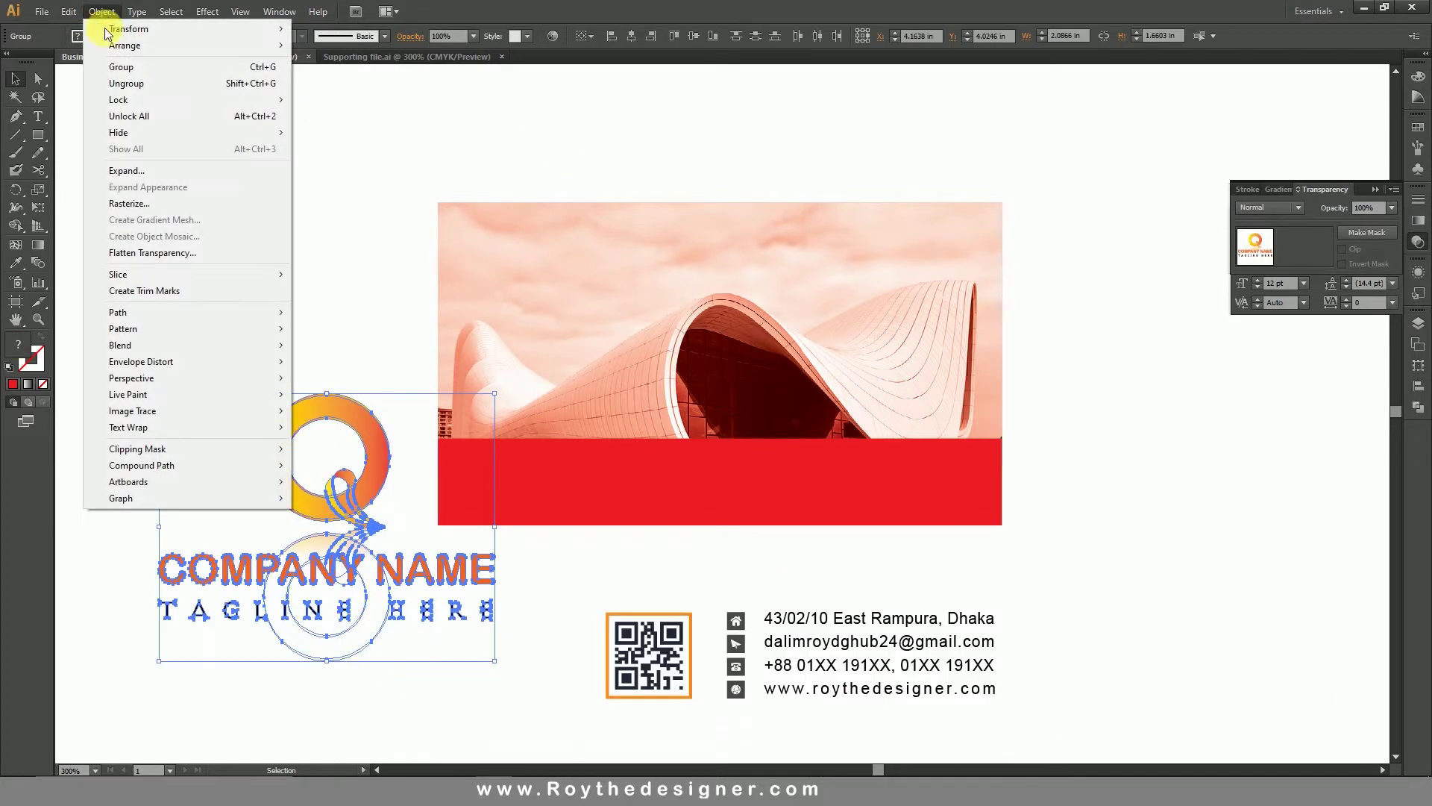
click(191, 66)
drag(327, 393, 339, 458)
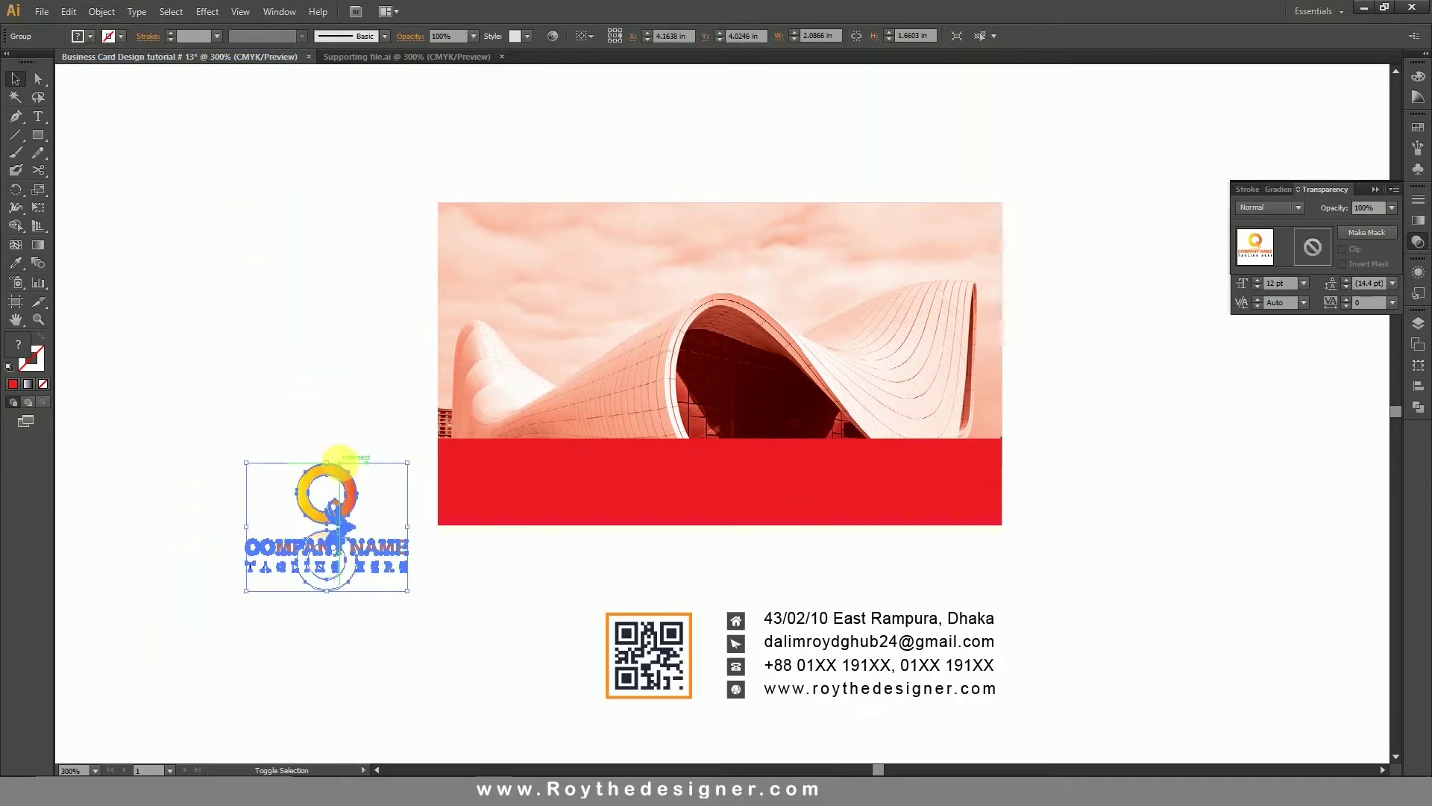
drag(377, 560, 531, 352)
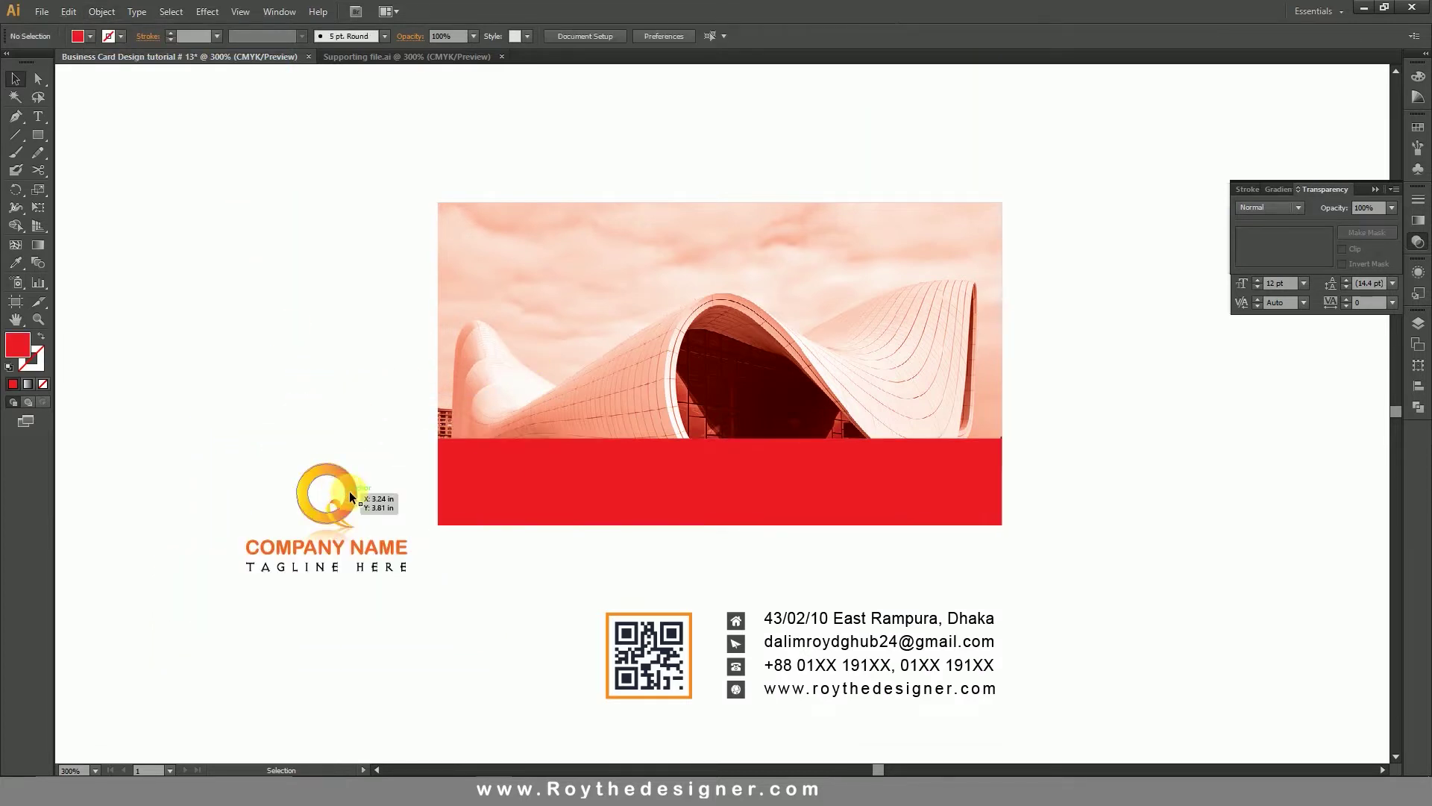
drag(357, 497, 597, 249)
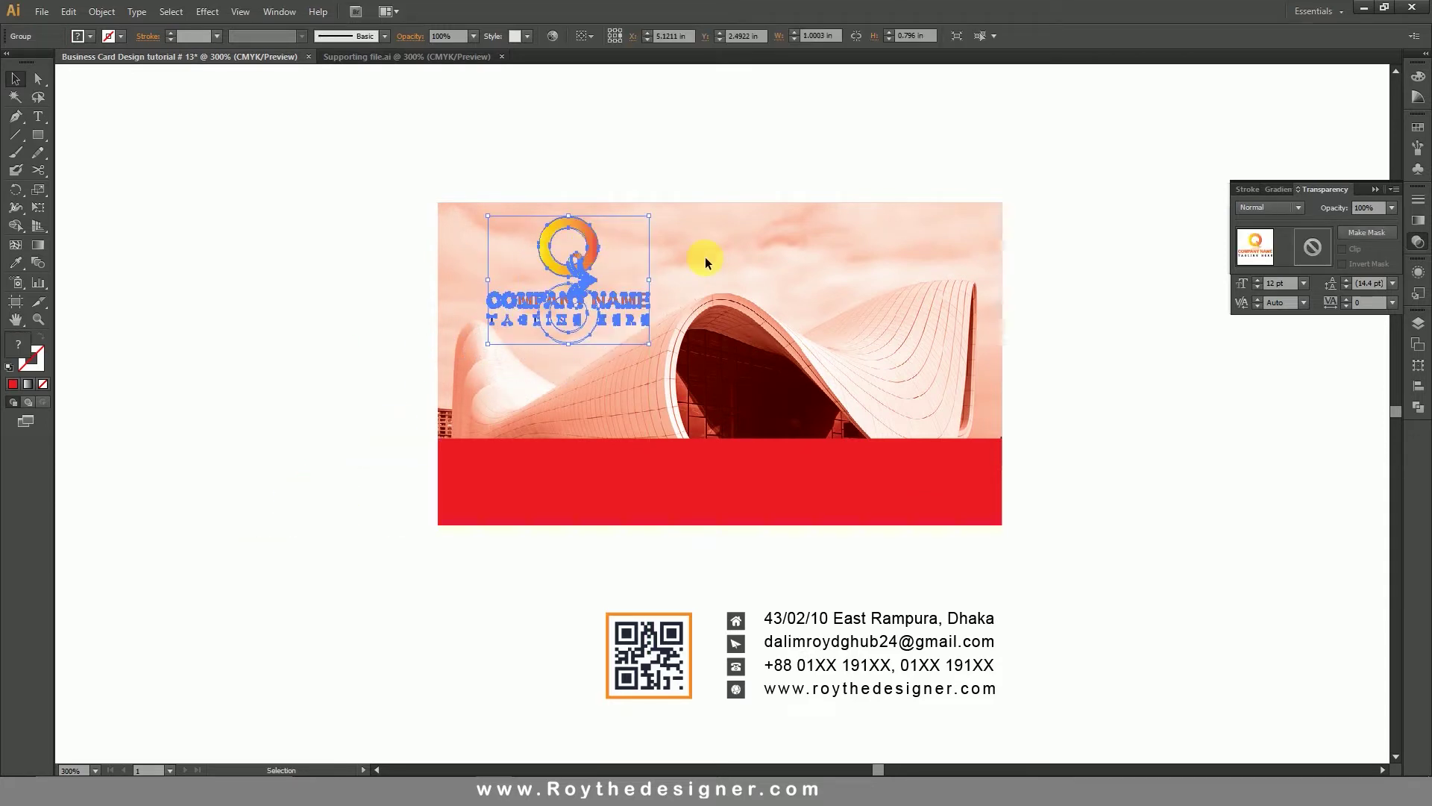
click(631, 269)
drag(380, 235, 849, 408)
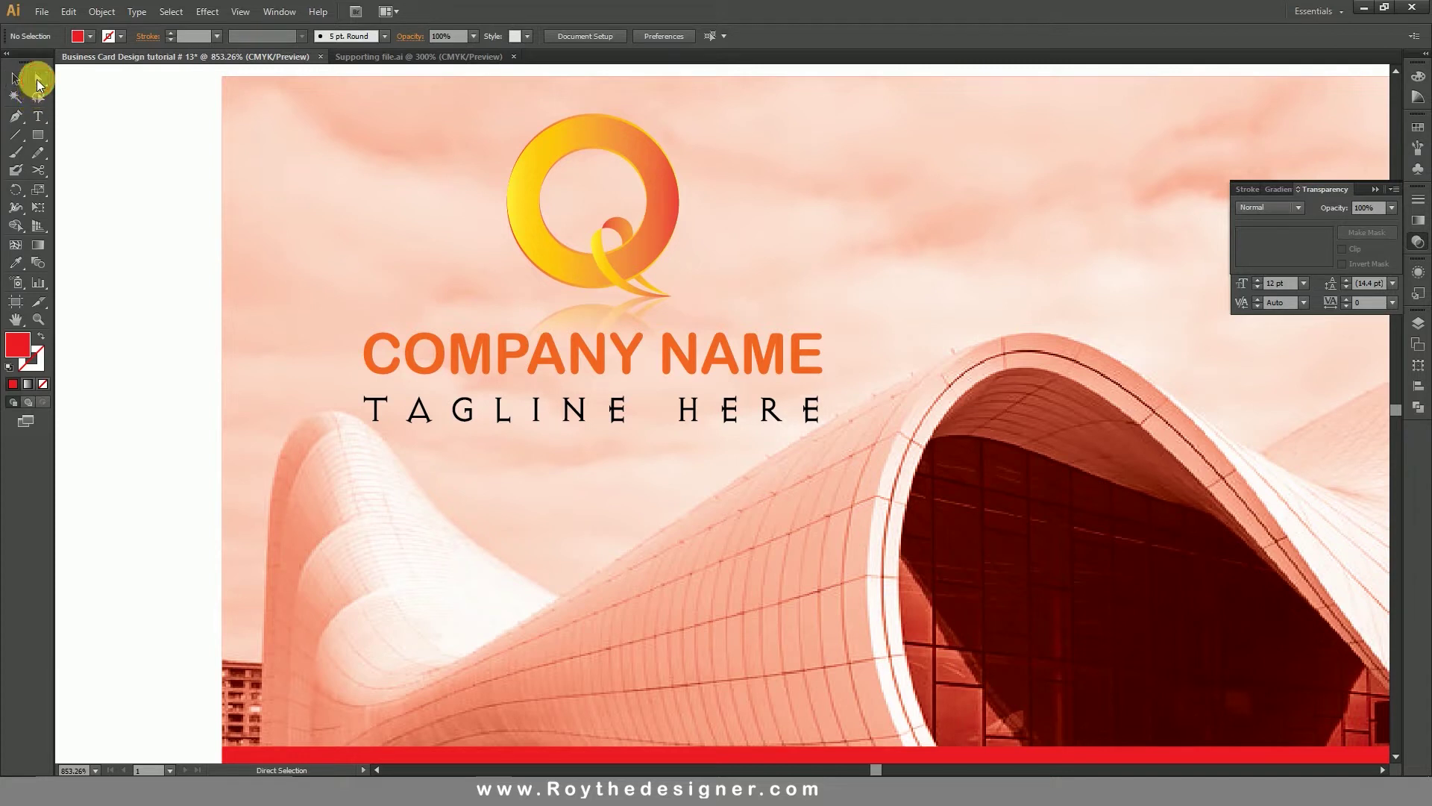
Give the company name and tagline a C0 M100 Y100 K20 dark red fill.
drag(597, 310, 597, 310)
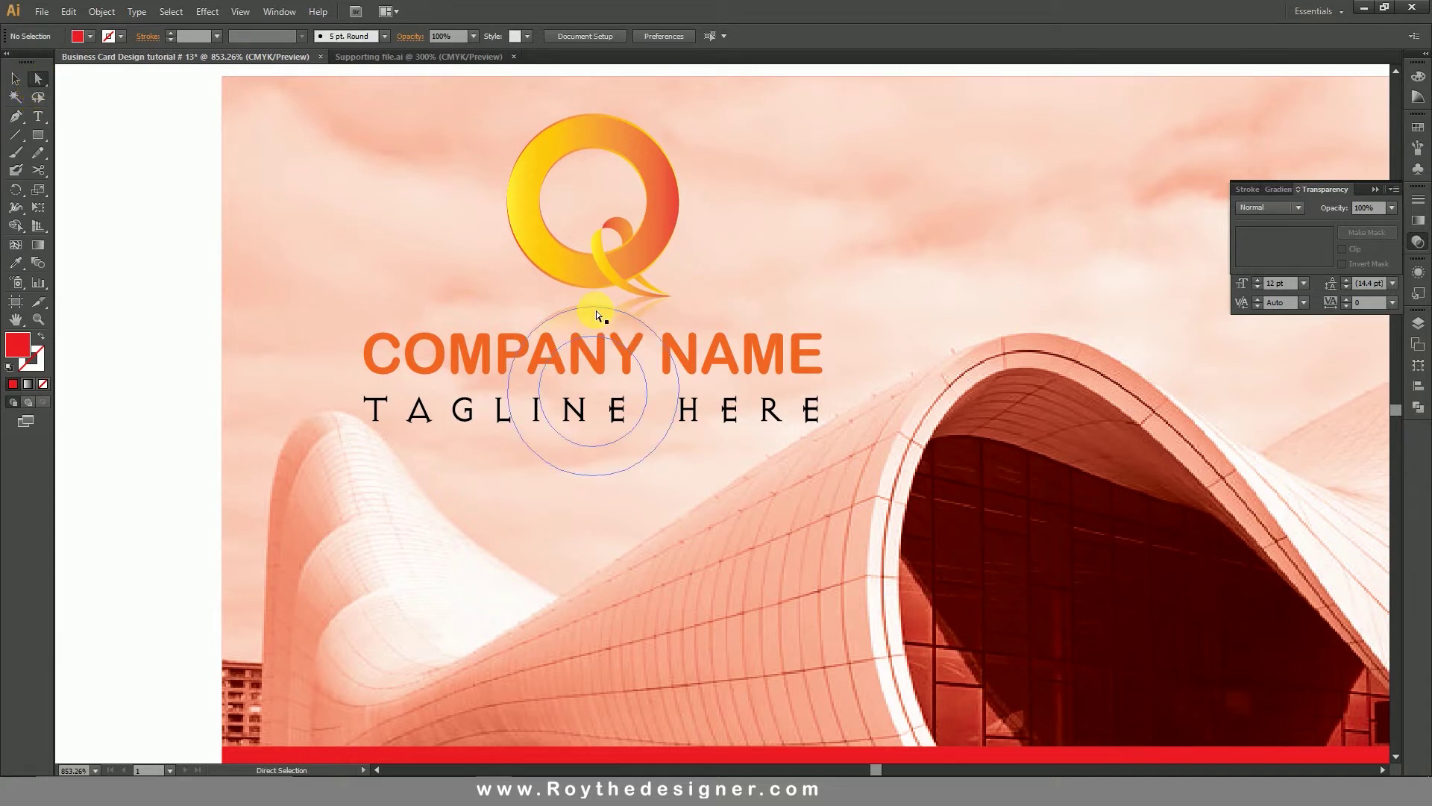
alt+click(391, 342)
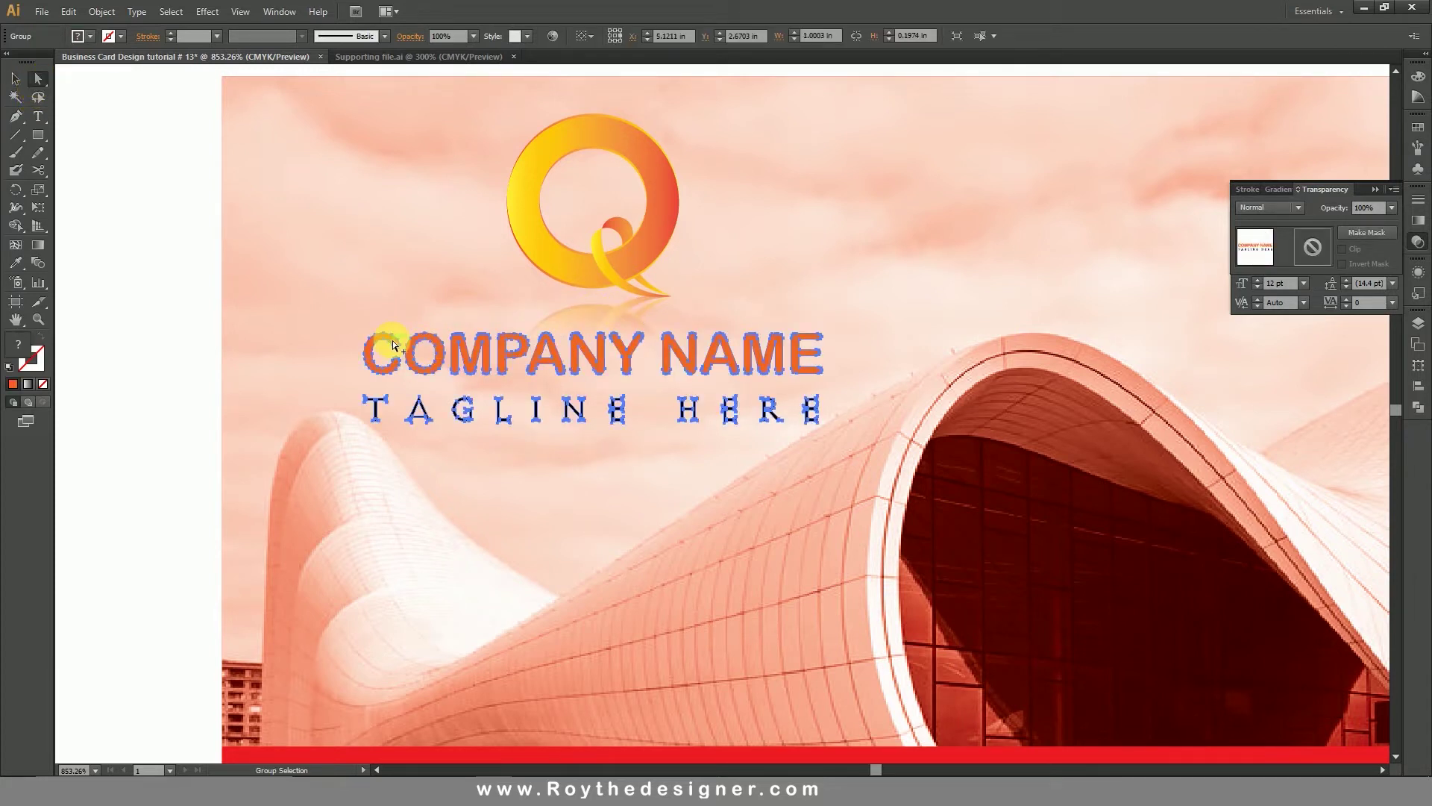
click(1419, 79)
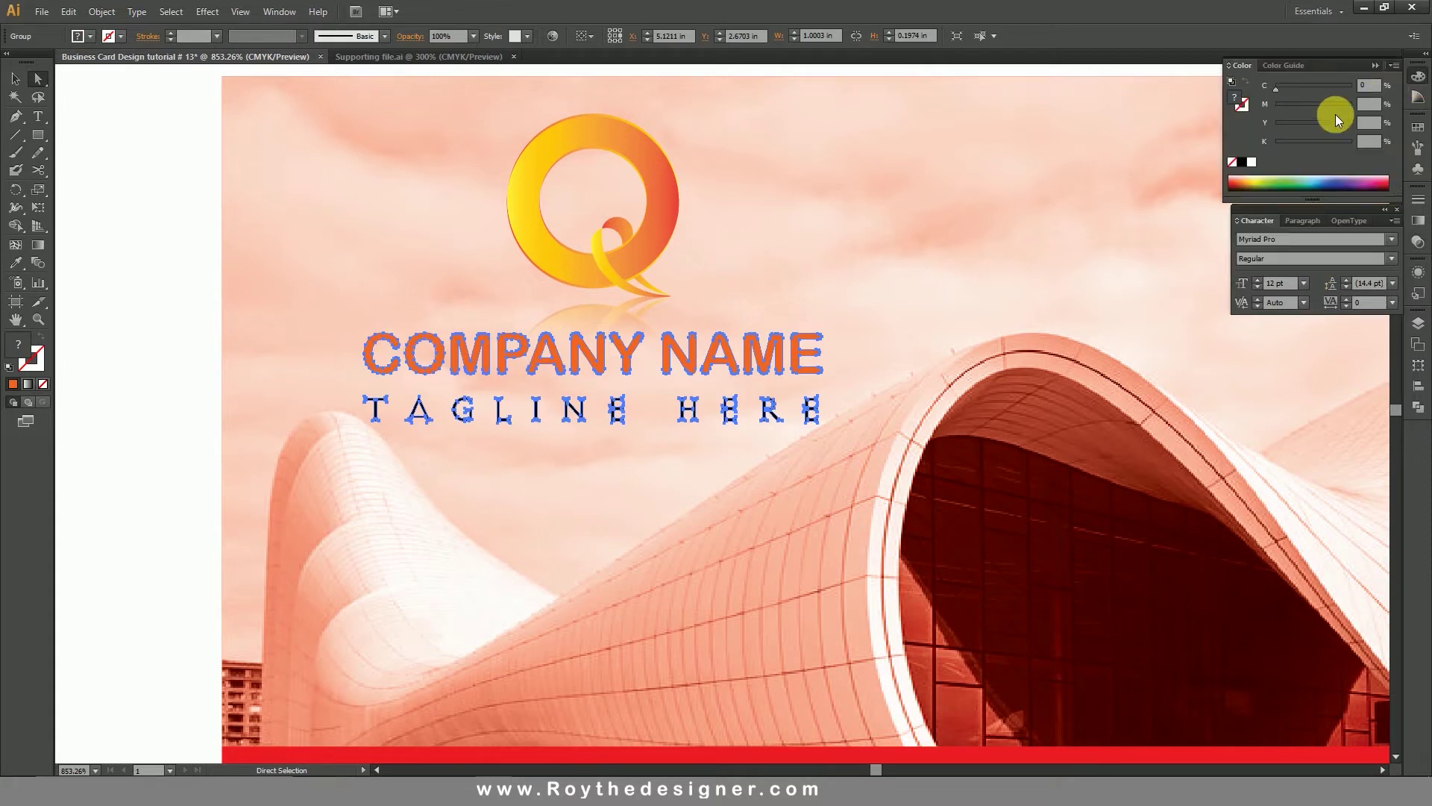
click(1252, 163)
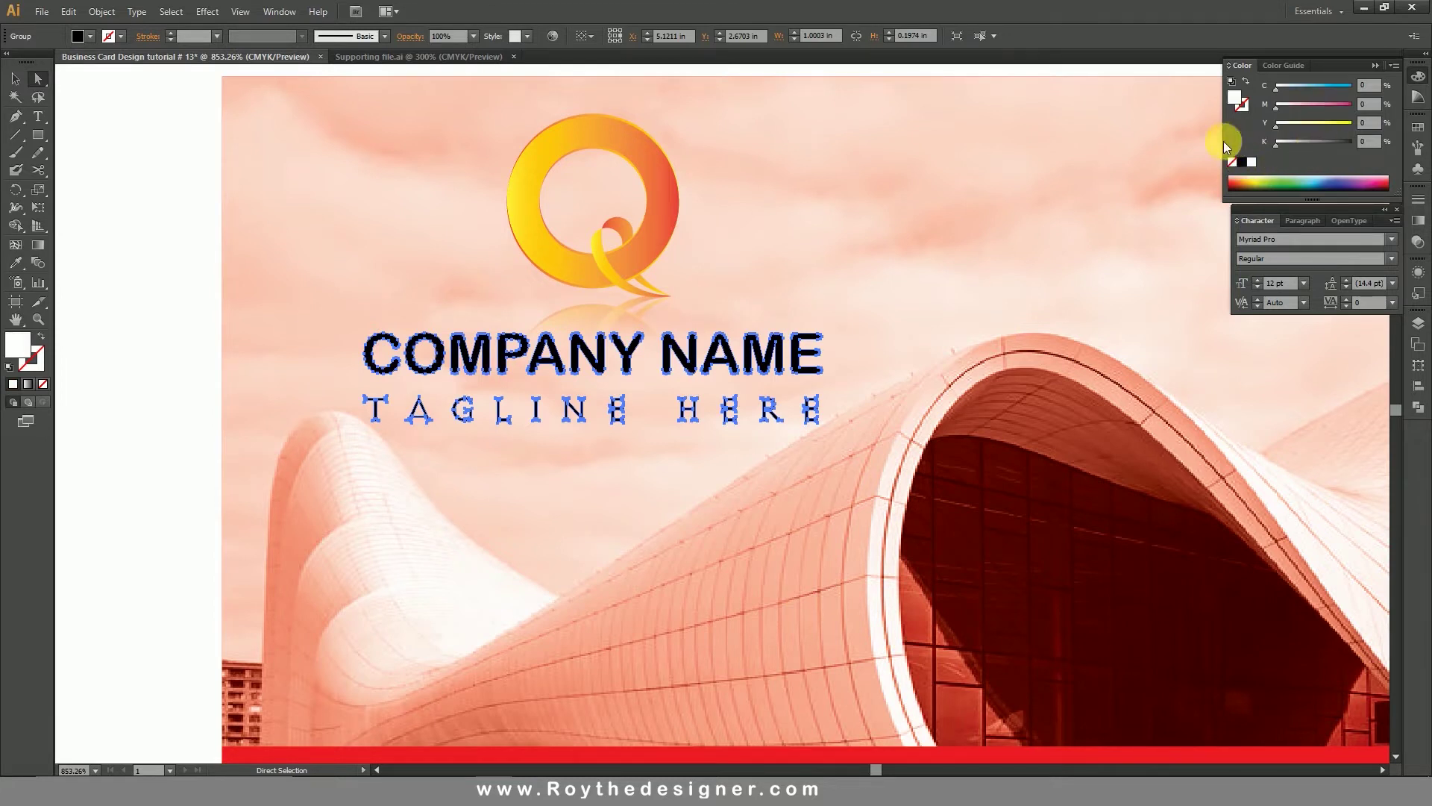
mouse_move(1275, 123)
mouse_down()
mouse_move(1352, 122)
mouse_move(1352, 104)
mouse_up()
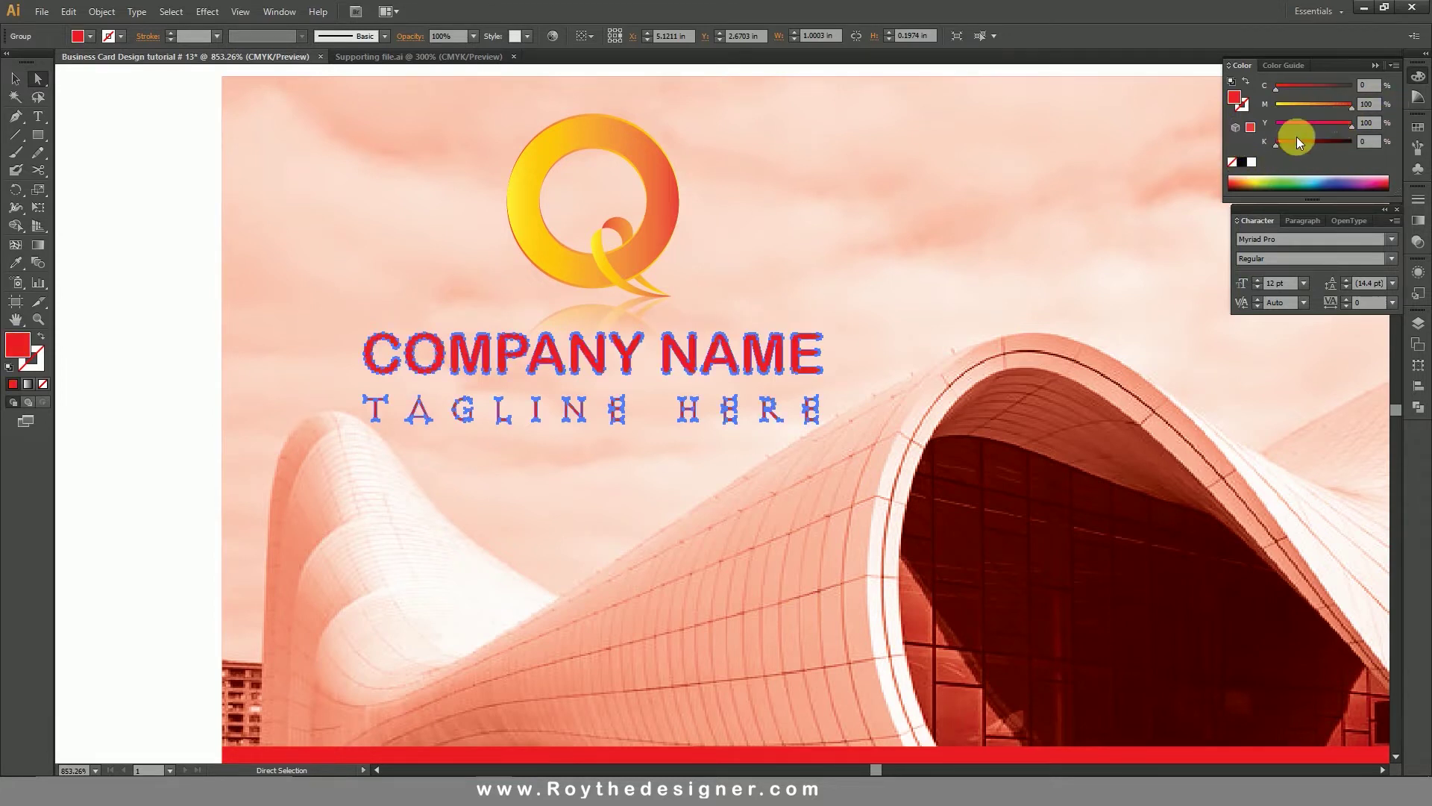
drag(1296, 141, 1298, 144)
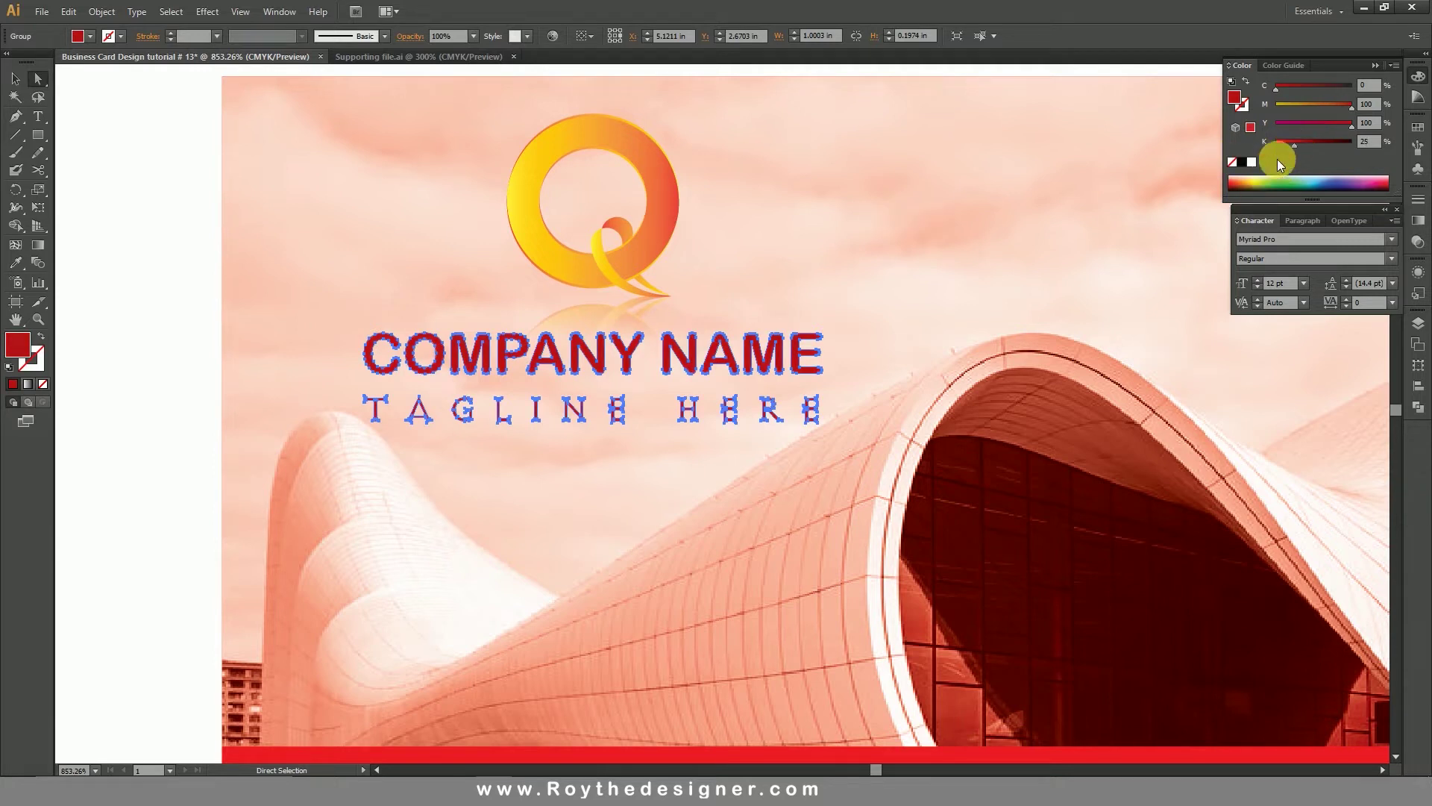
click(1376, 148)
text(20)
click(978, 244)
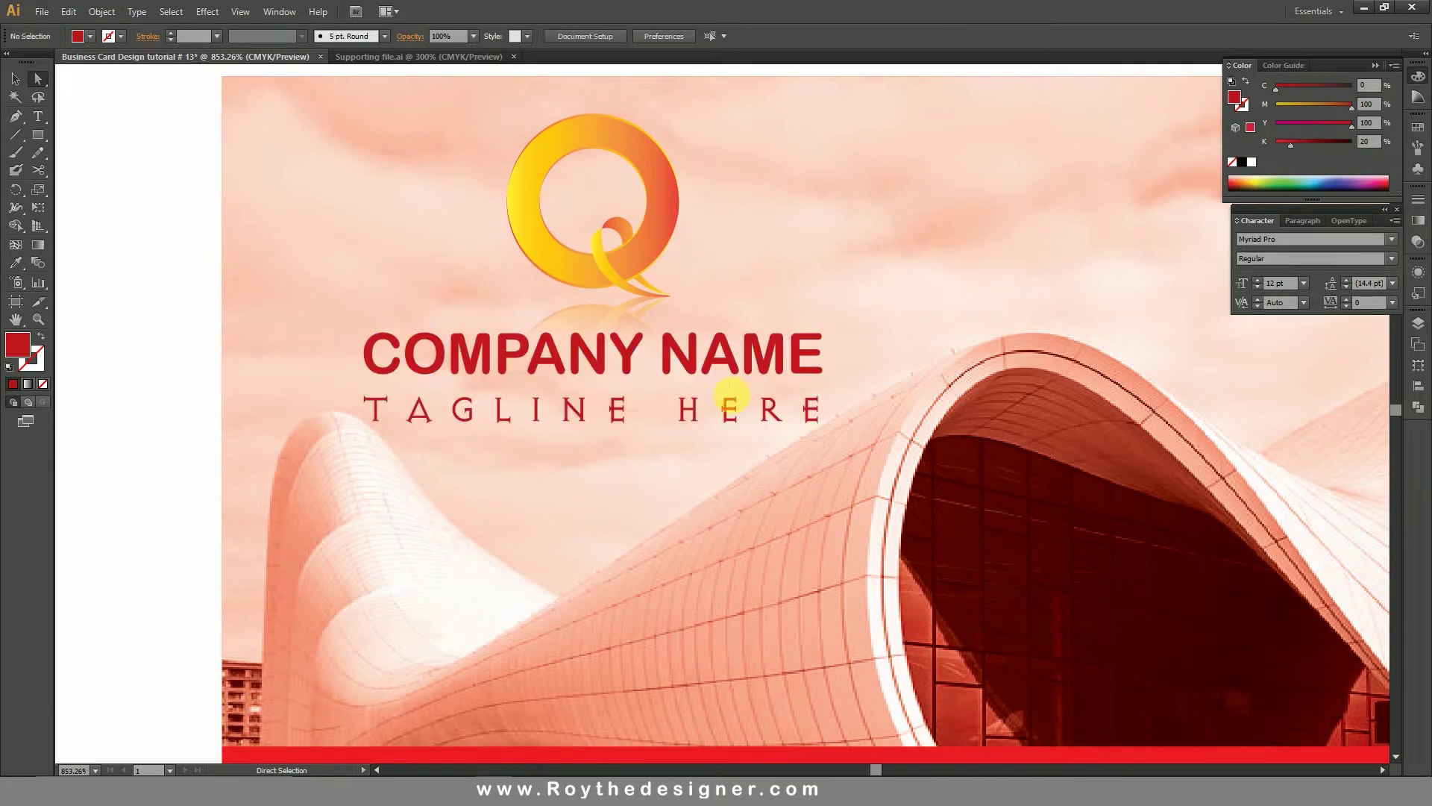
Make the tagline letters grey with K 71 in the Color panel.
click(957, 511)
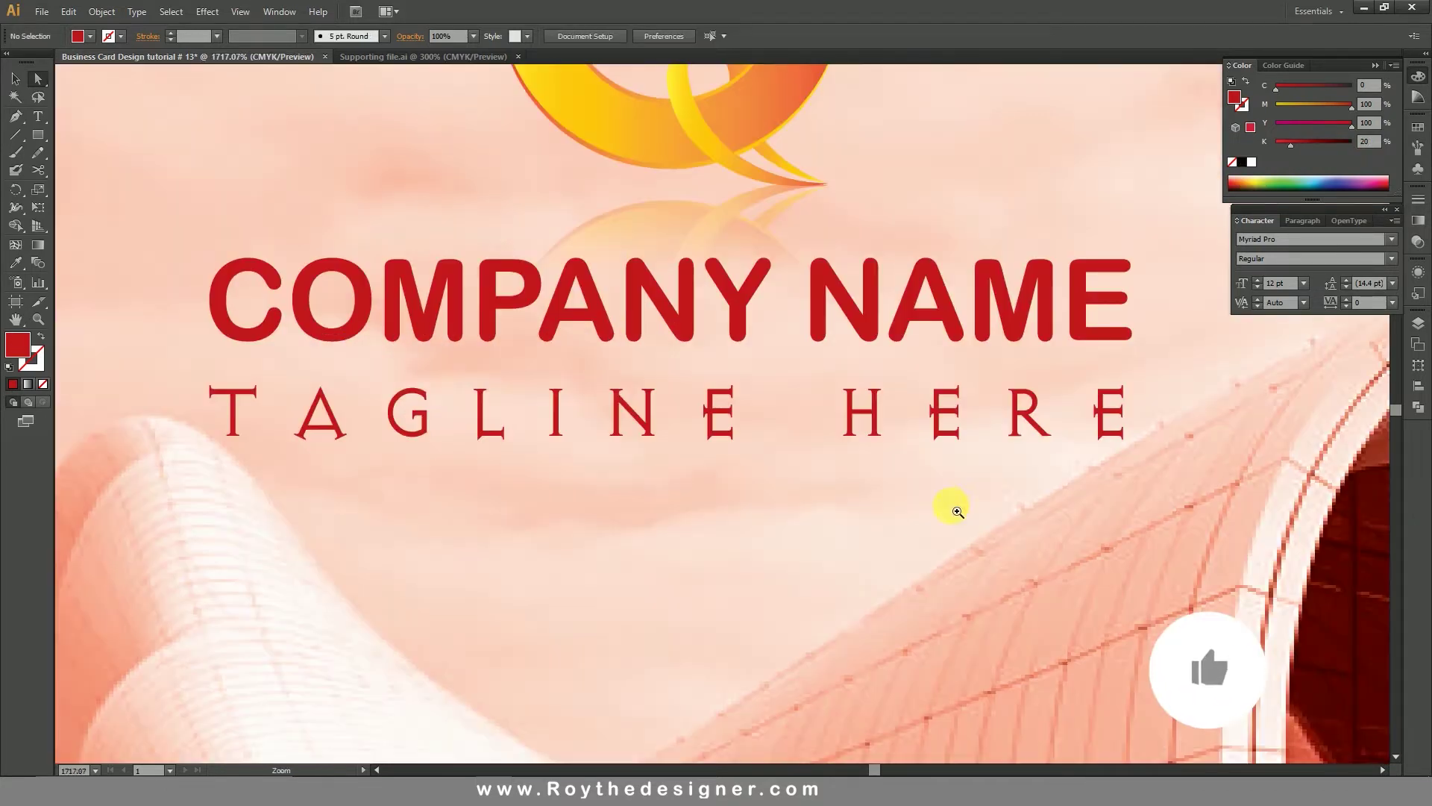
click(231, 400)
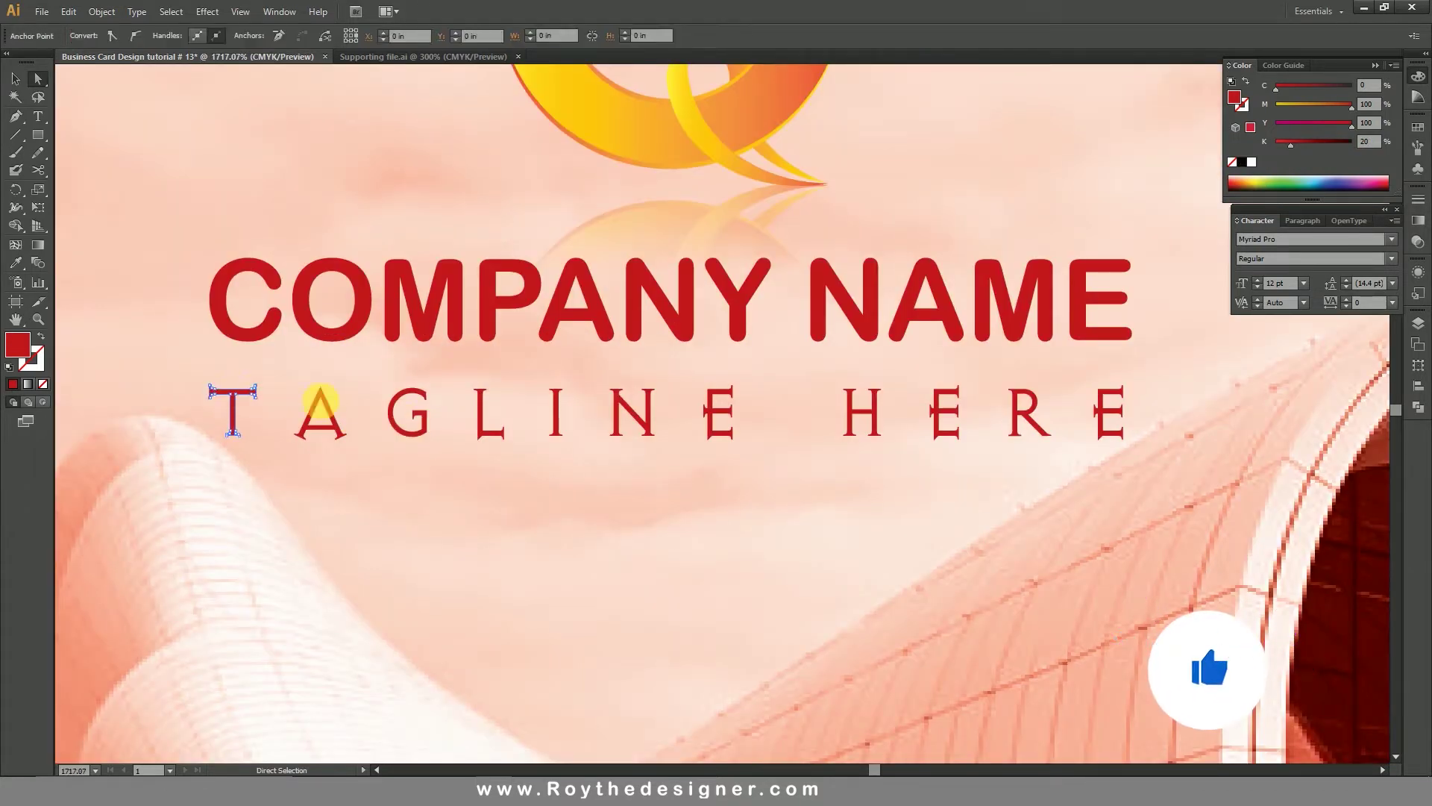
shift+click(332, 415)
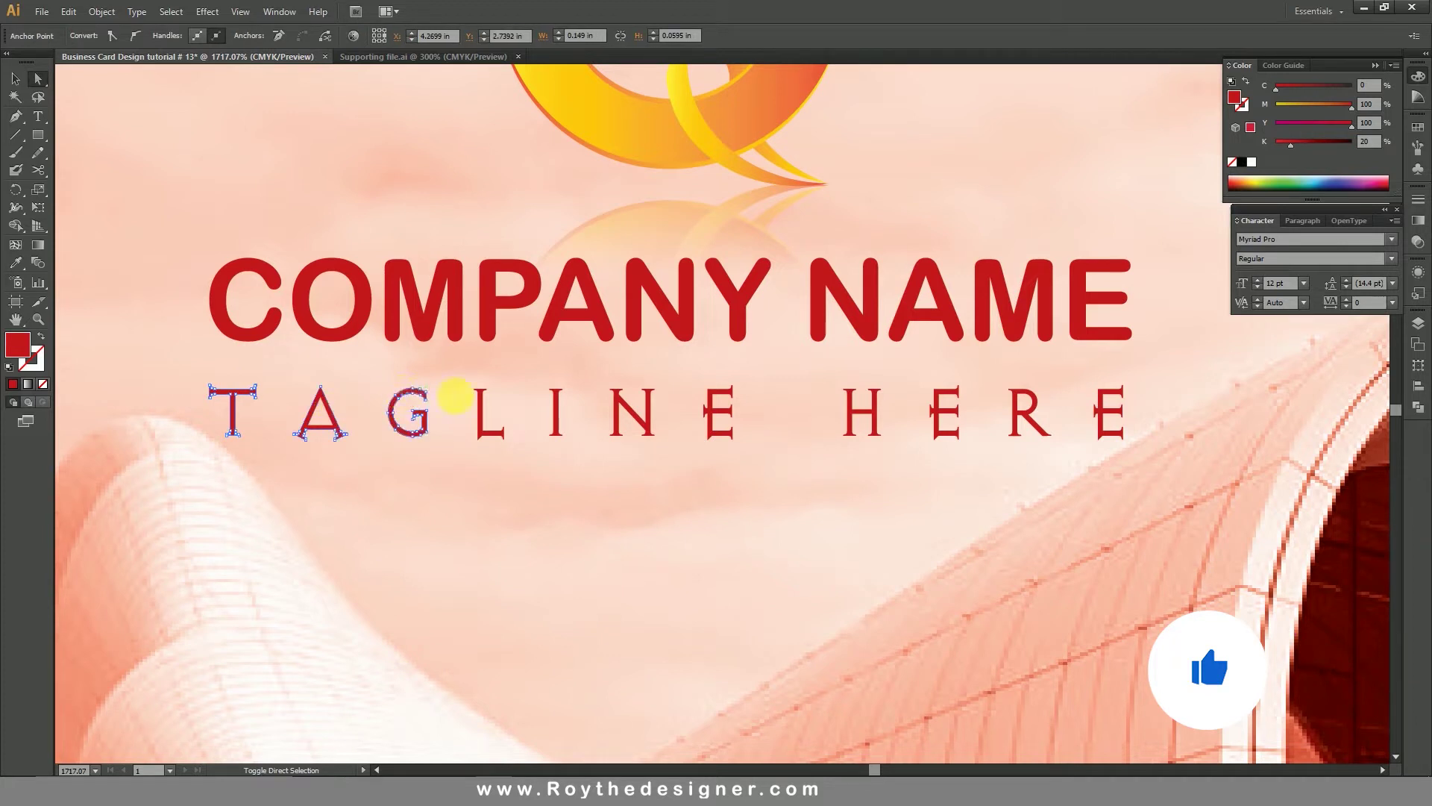
shift+click(558, 406)
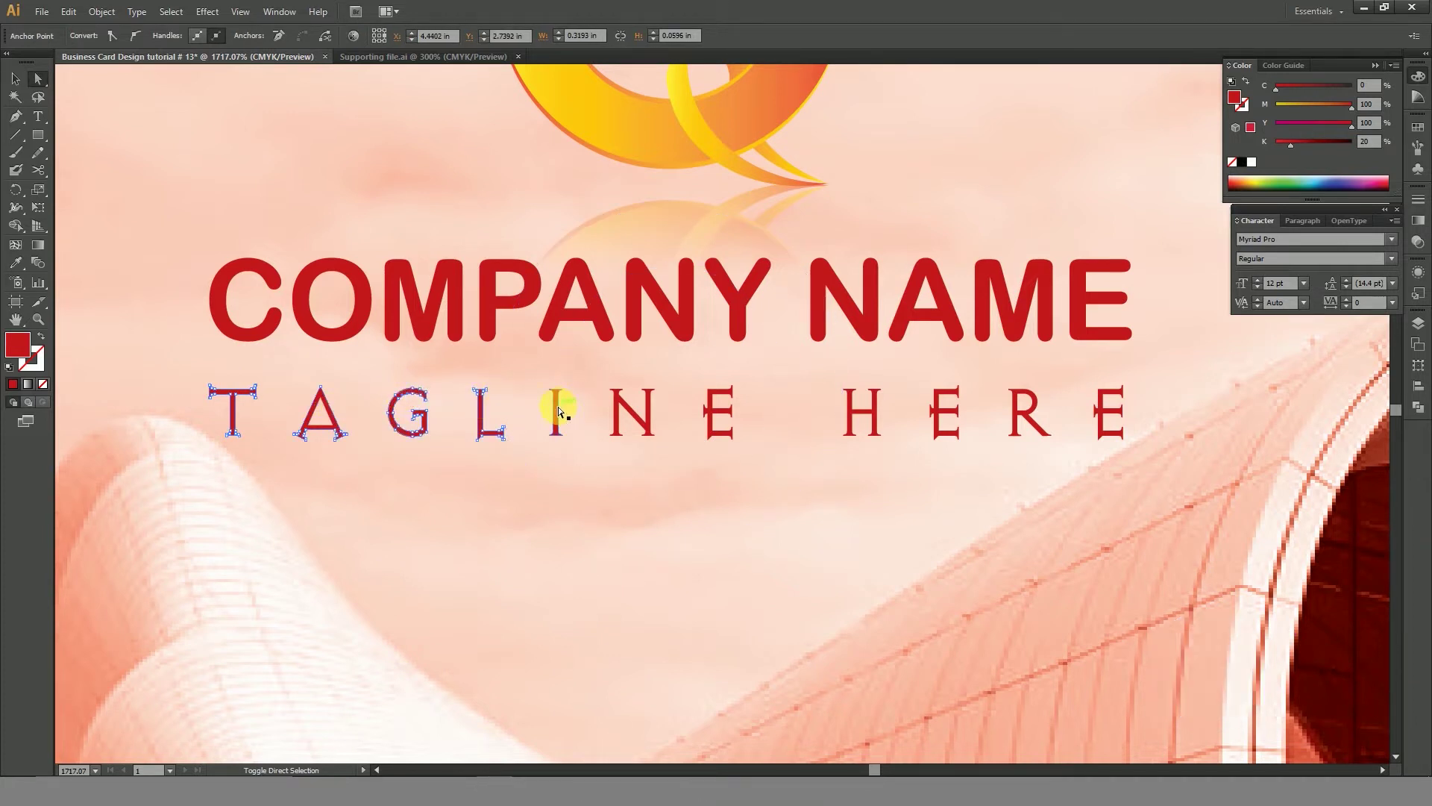
shift+click(727, 418)
shift+click(863, 410)
shift+click(939, 413)
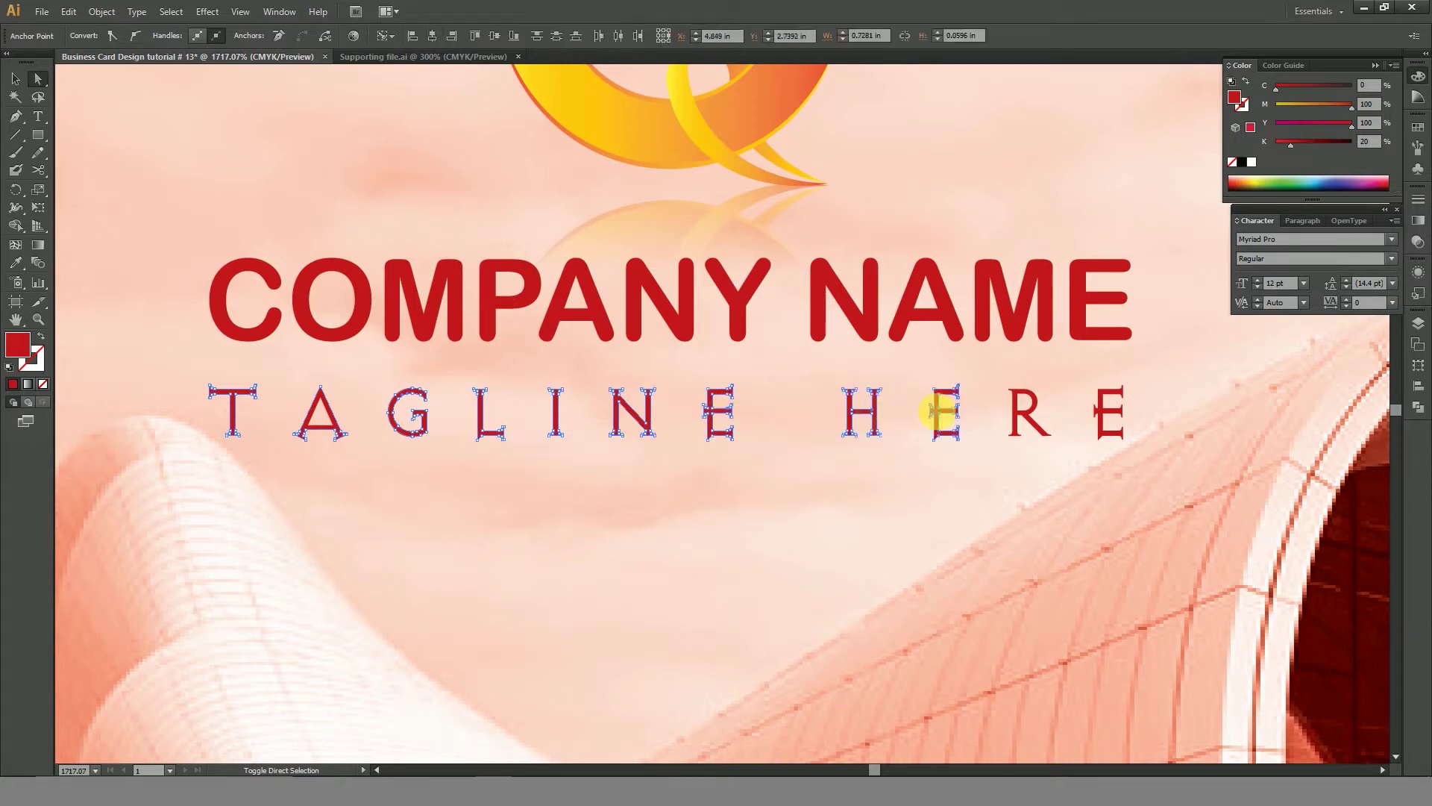
shift+click(1025, 412)
shift+click(1119, 417)
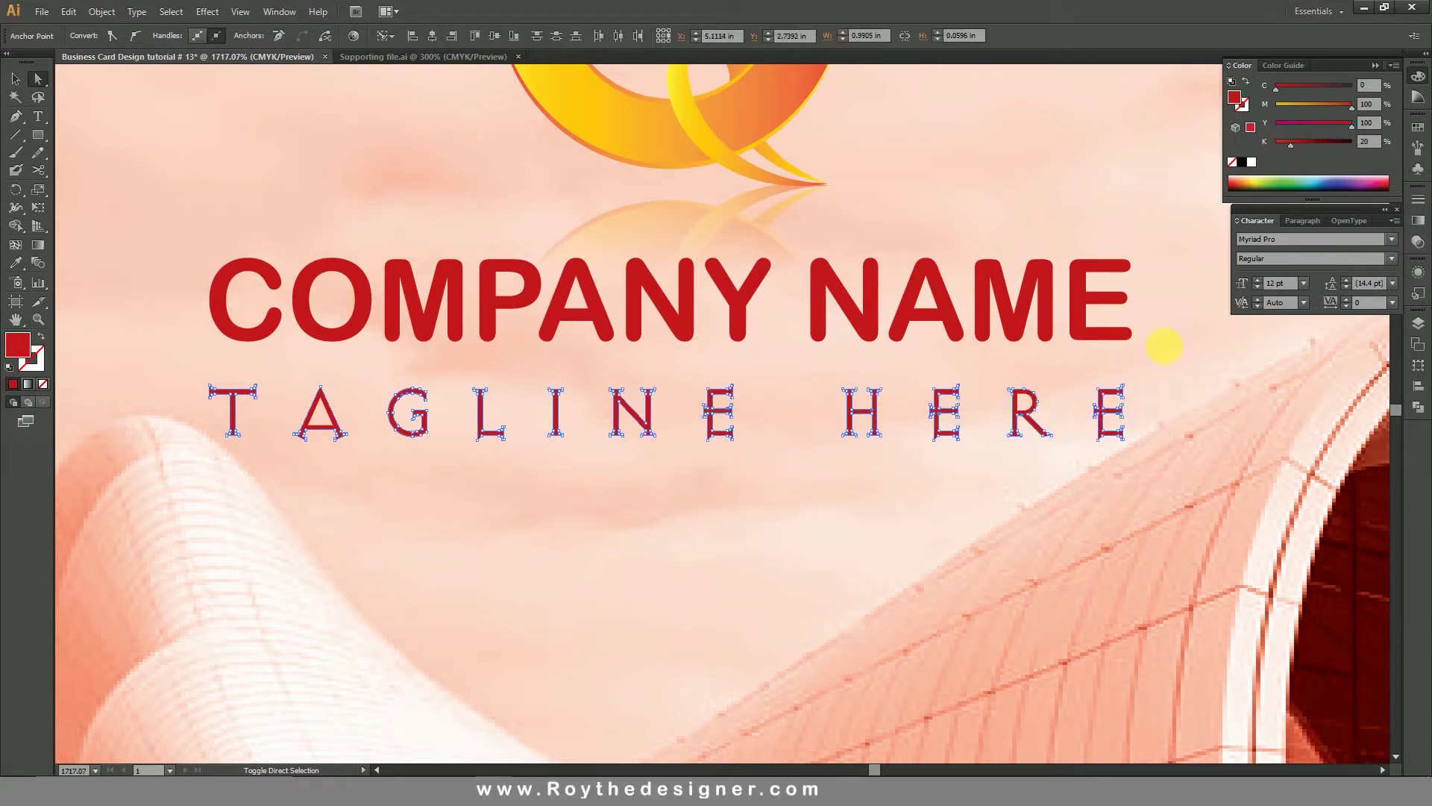
click(1242, 162)
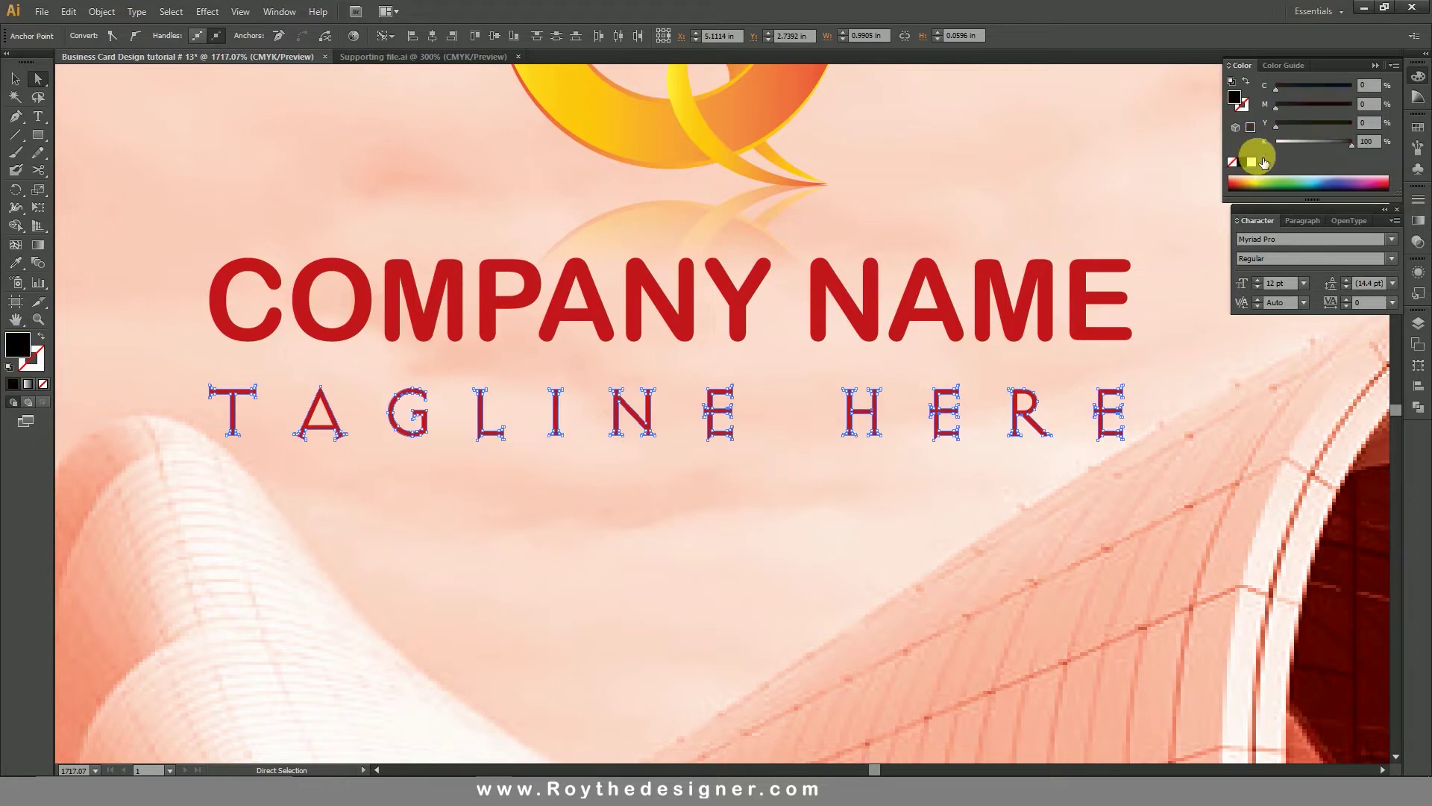
drag(1351, 141, 1333, 142)
click(1077, 191)
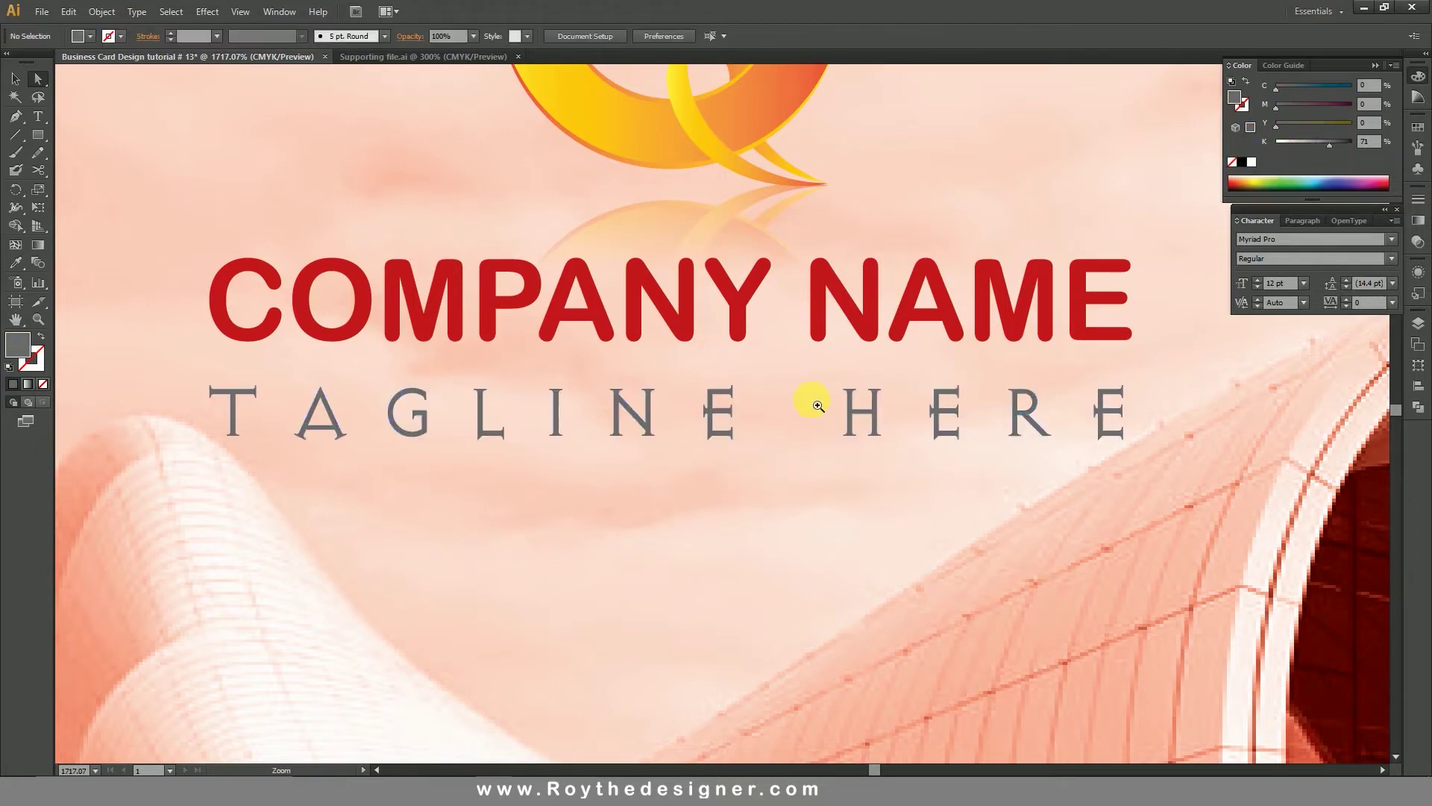
Scale the logo group down slightly, nudge it lower, and zoom out to the card.
alt+click(811, 400)
alt+click(720, 398)
click(15, 77)
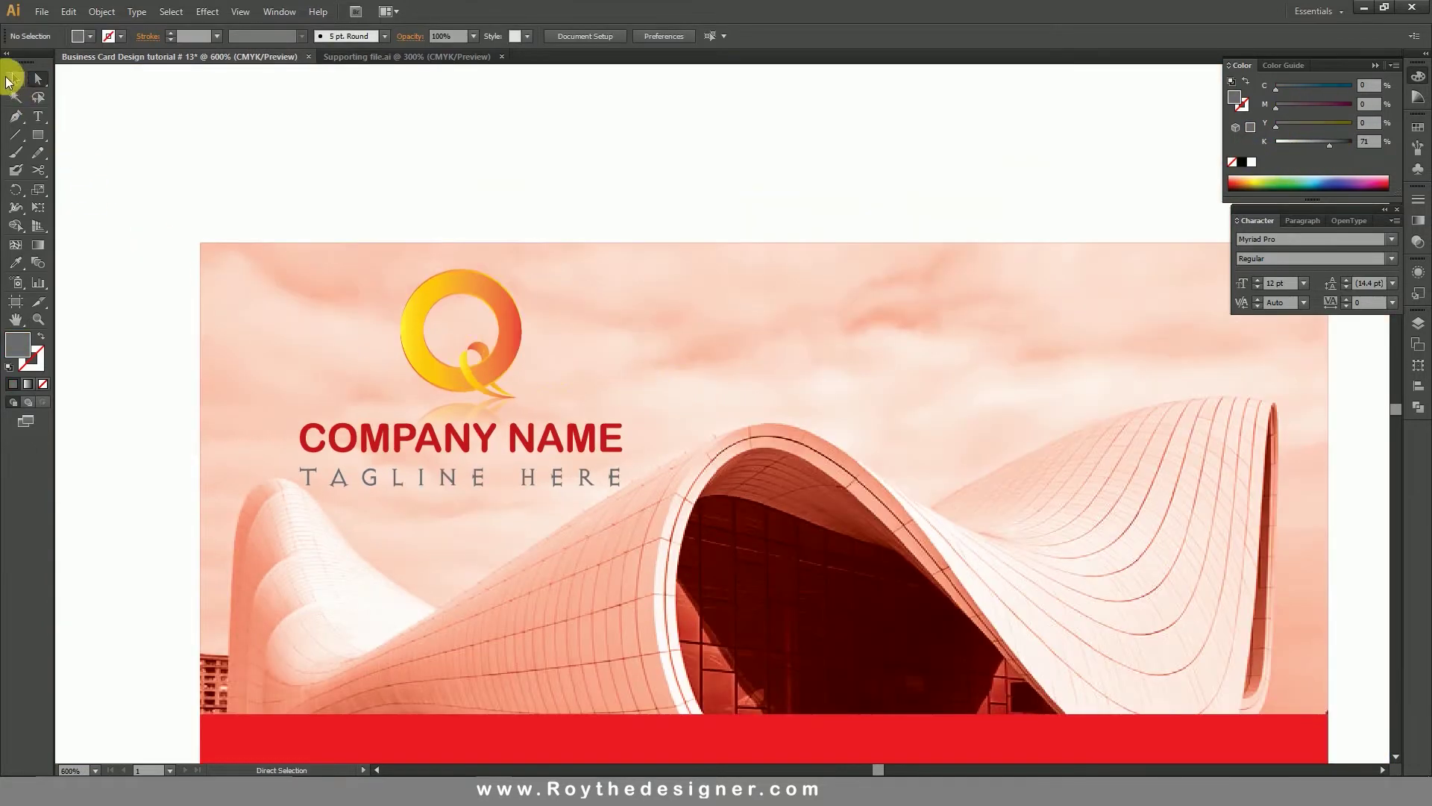
drag(279, 250, 551, 515)
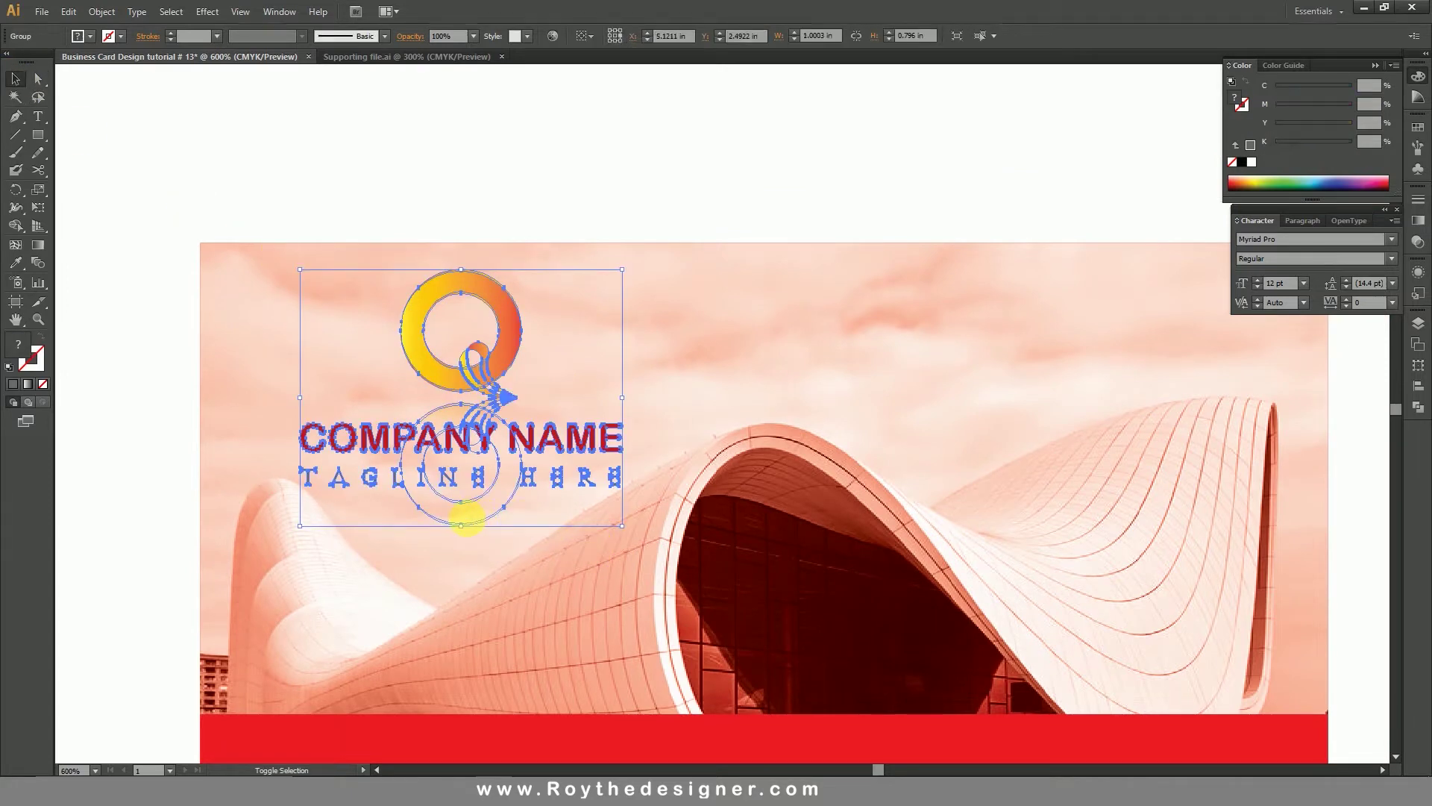
drag(461, 526, 462, 508)
drag(514, 431, 514, 449)
click(707, 391)
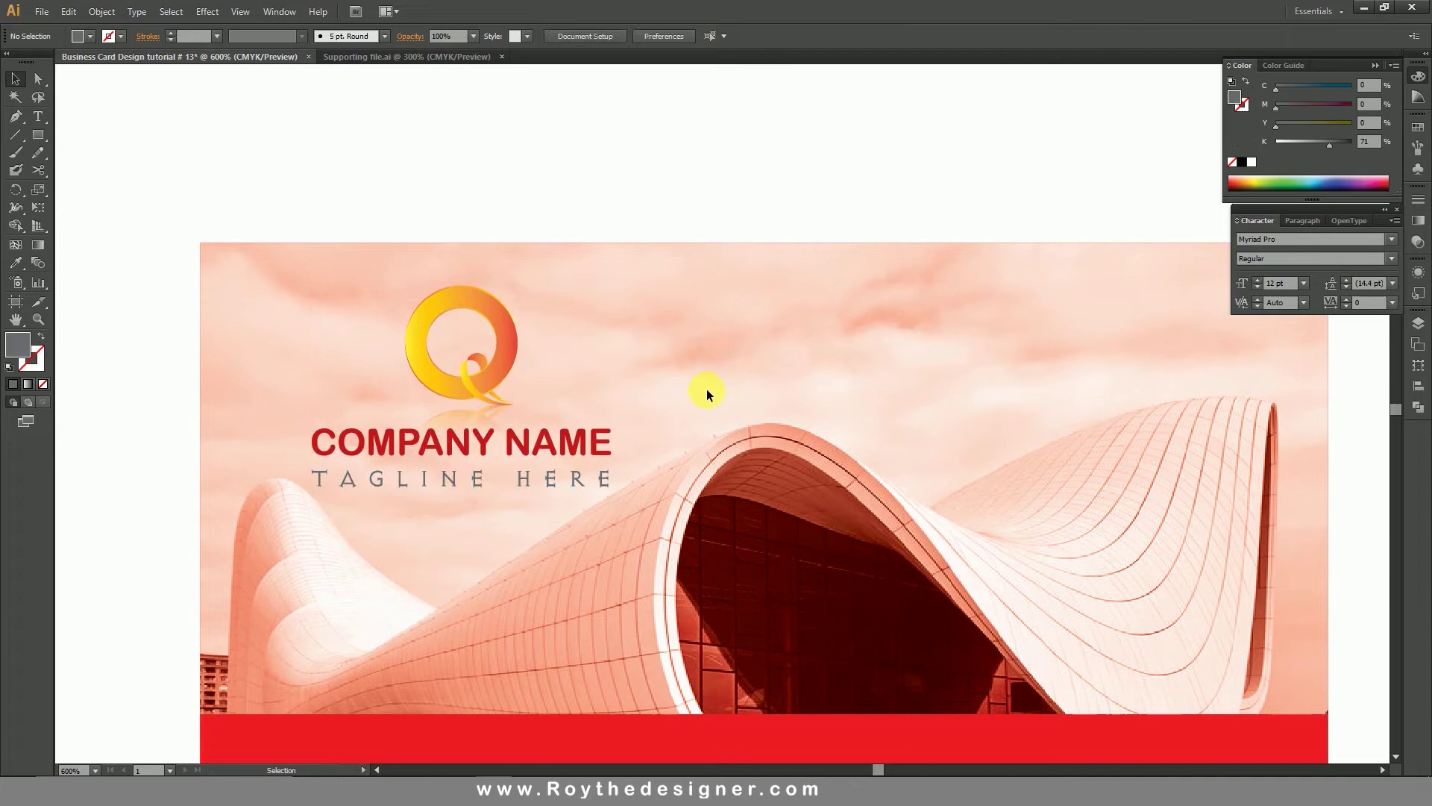
ctrl+alt+click(648, 471)
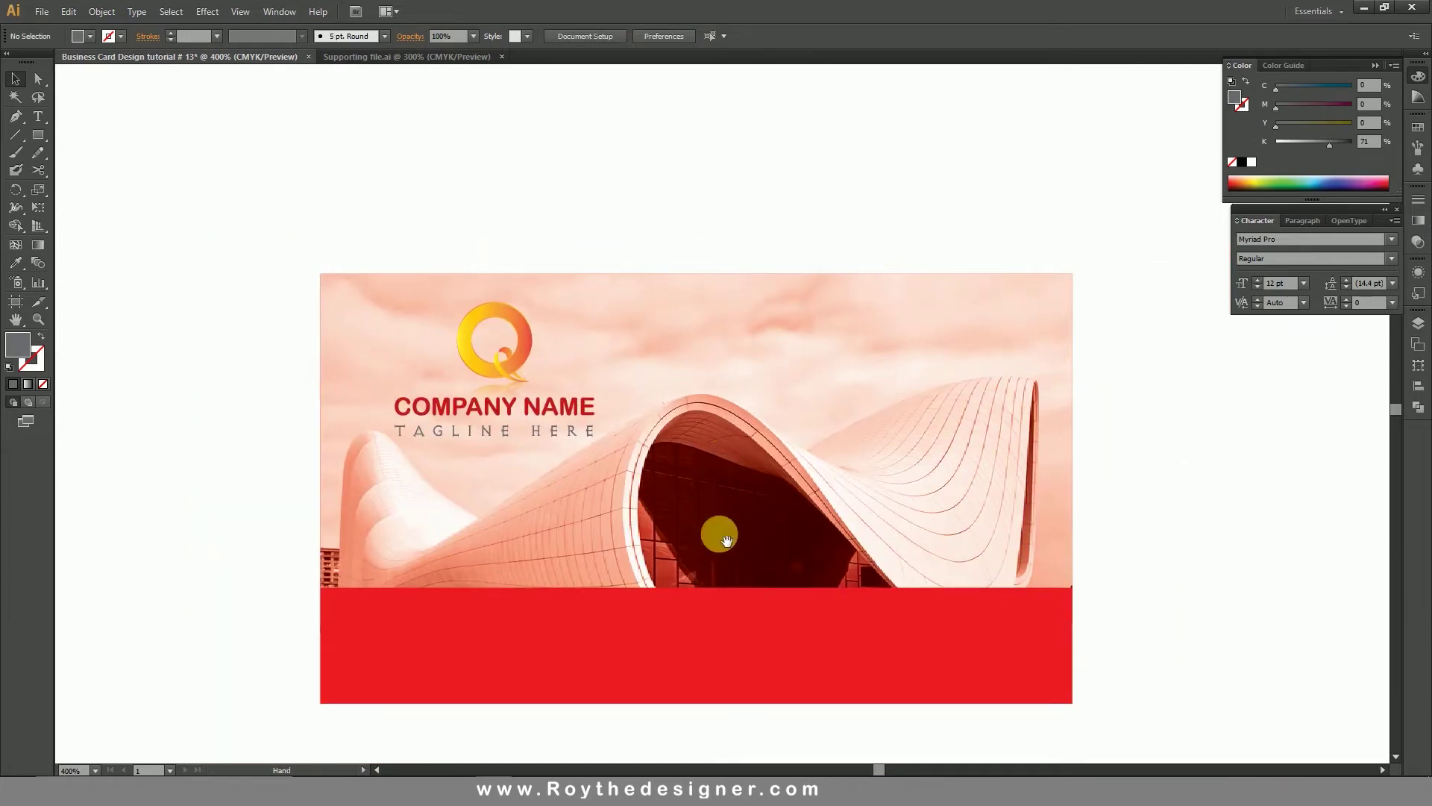
scroll(719, 530, down, 3)
Paste a copy of the red bottom band in front and fill it with a white-to-black gradient.
key(ctrl+minus)
click(773, 394)
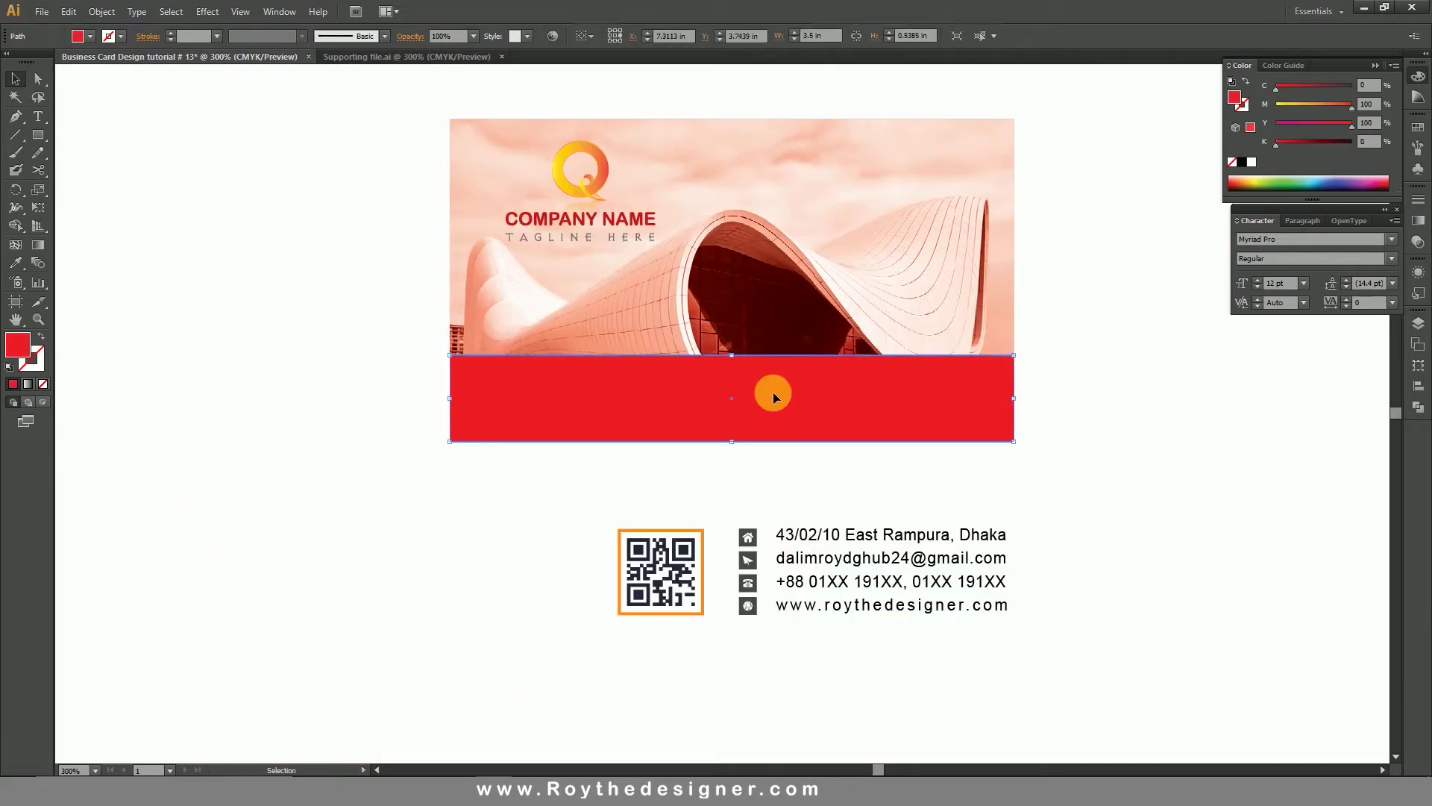
click(101, 12)
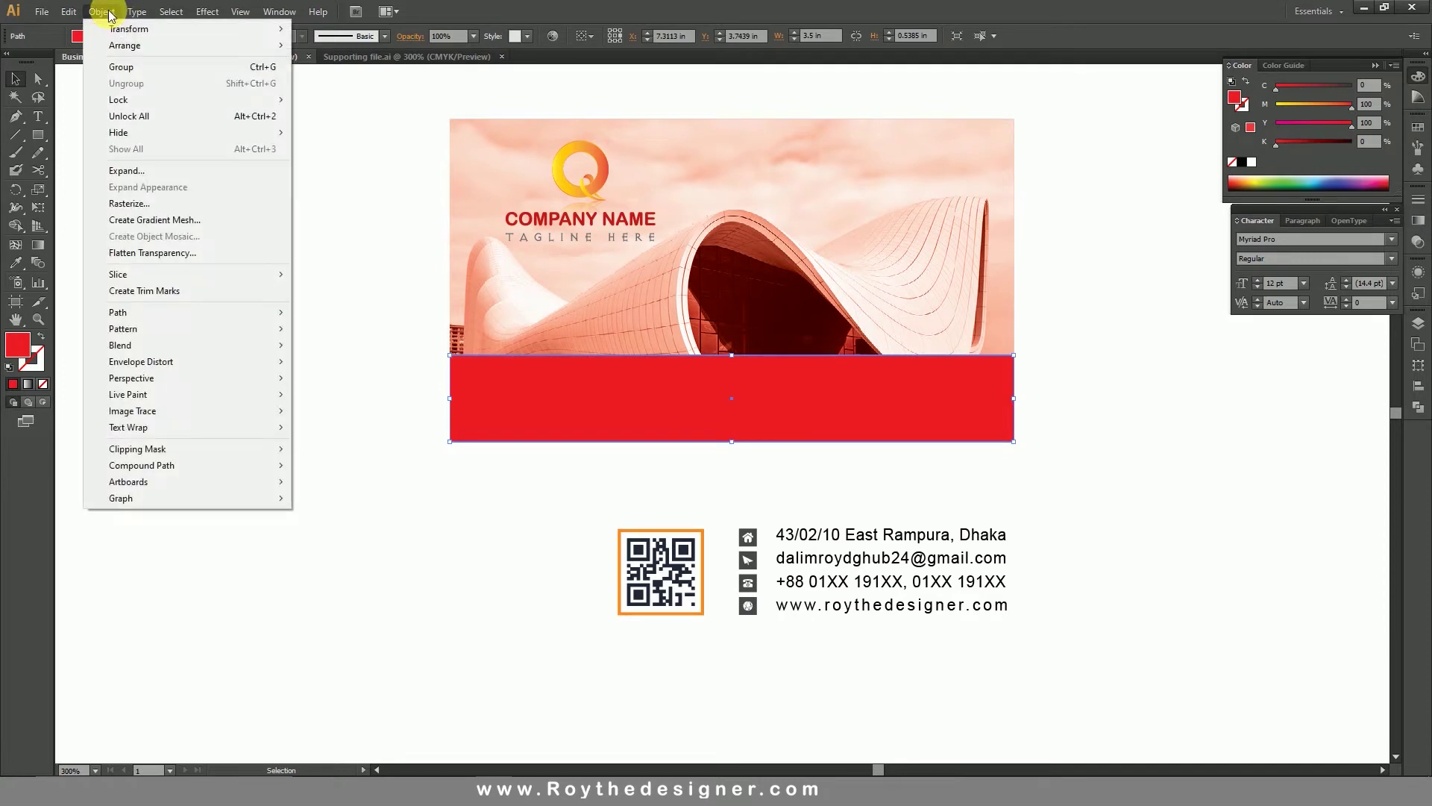
mouse_move(119, 132)
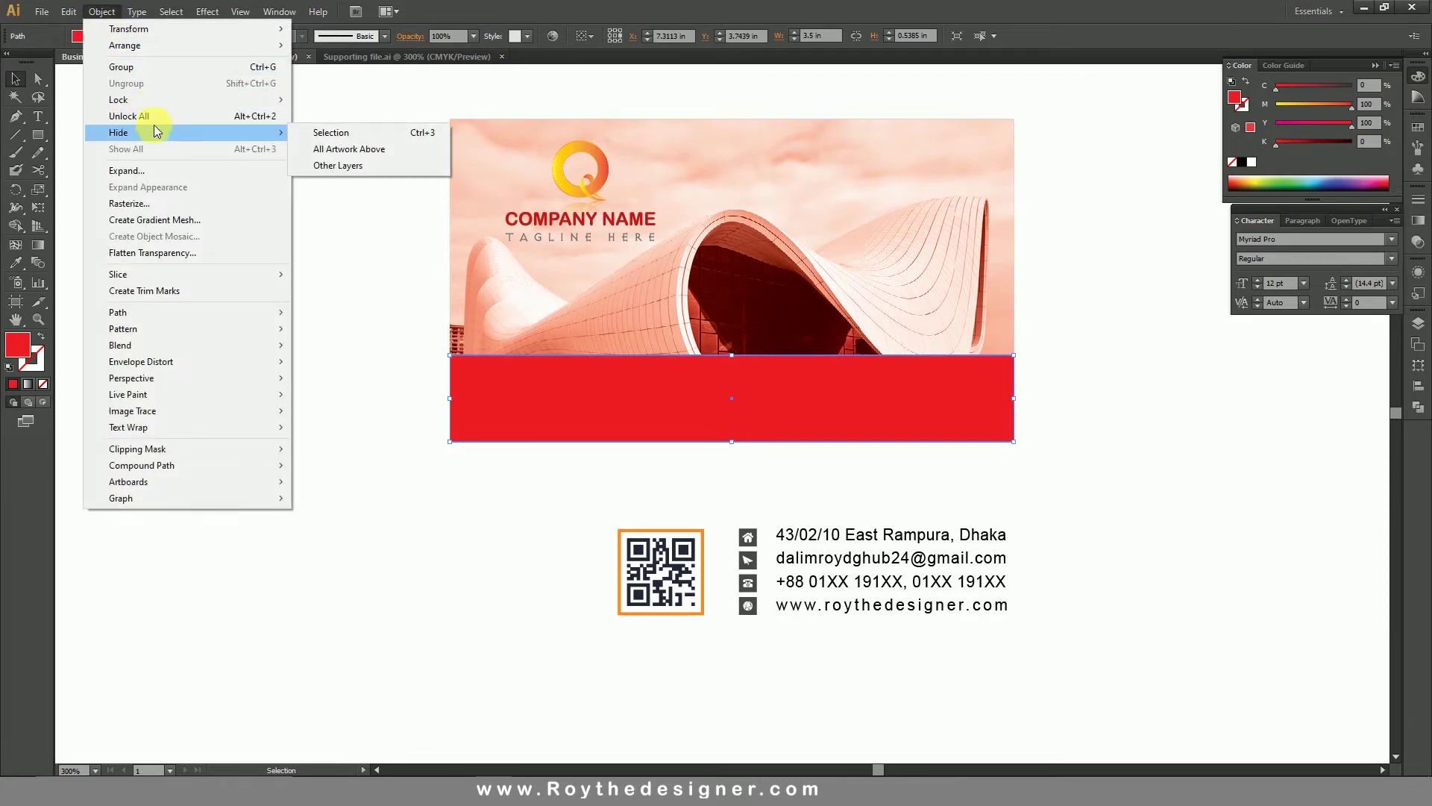
click(69, 11)
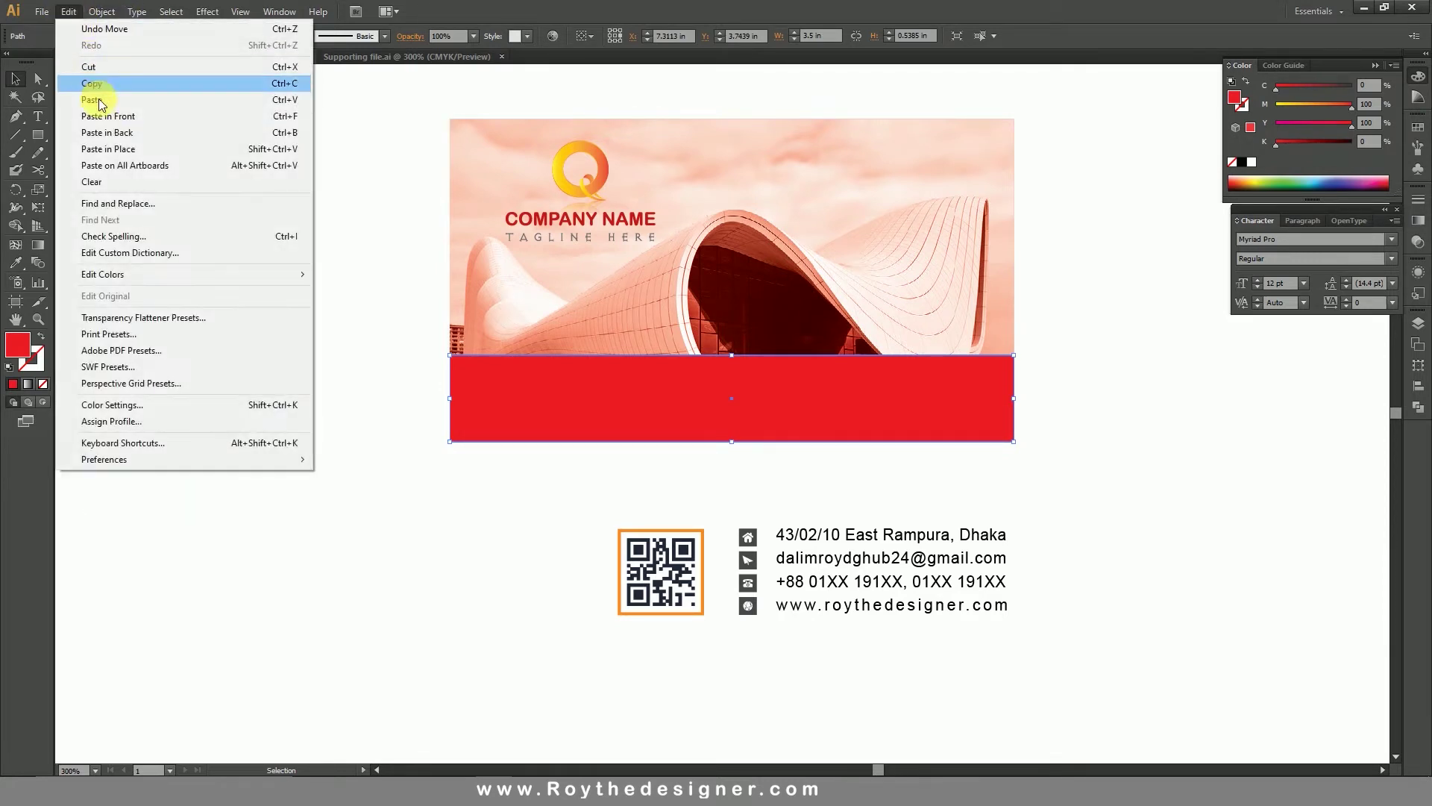
click(95, 116)
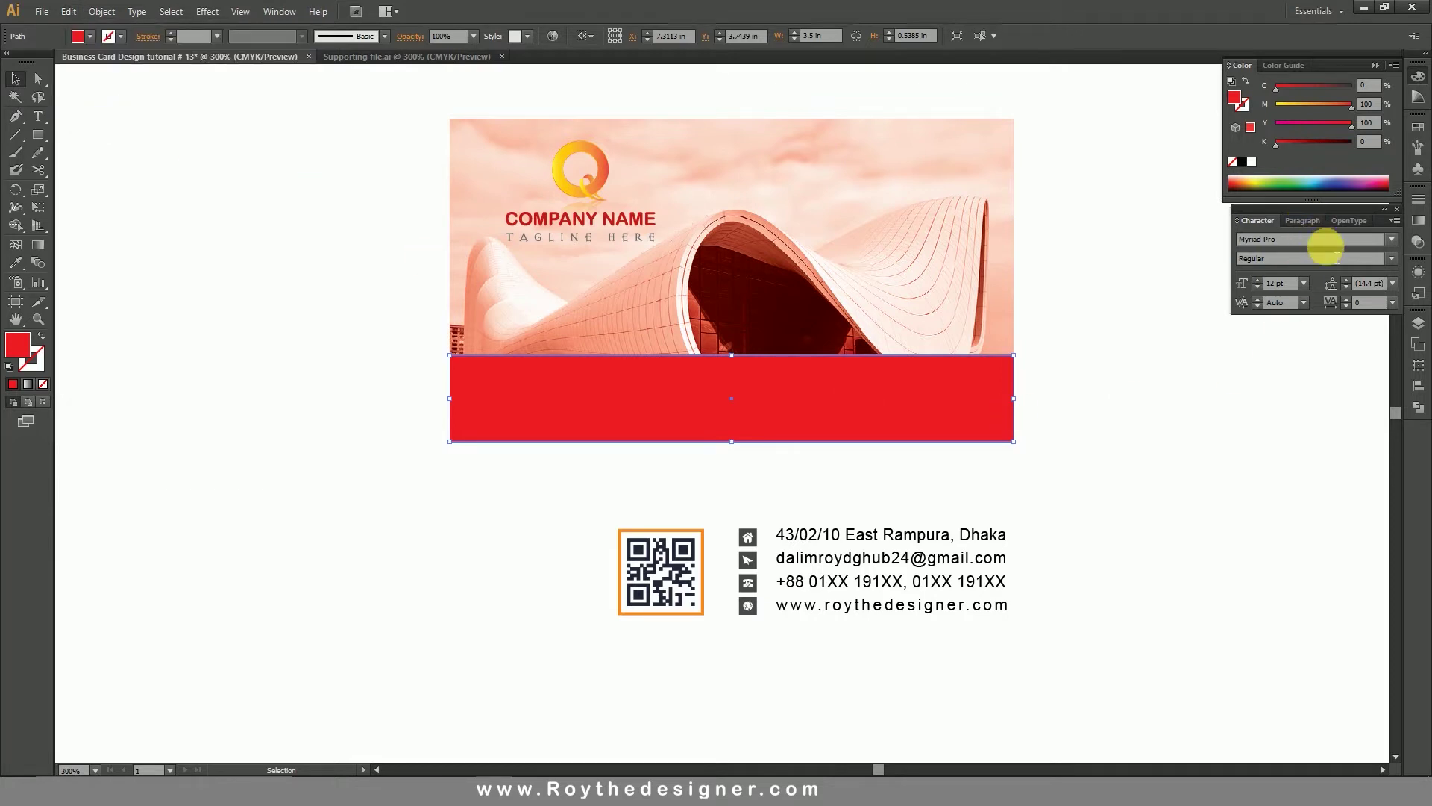
click(1418, 241)
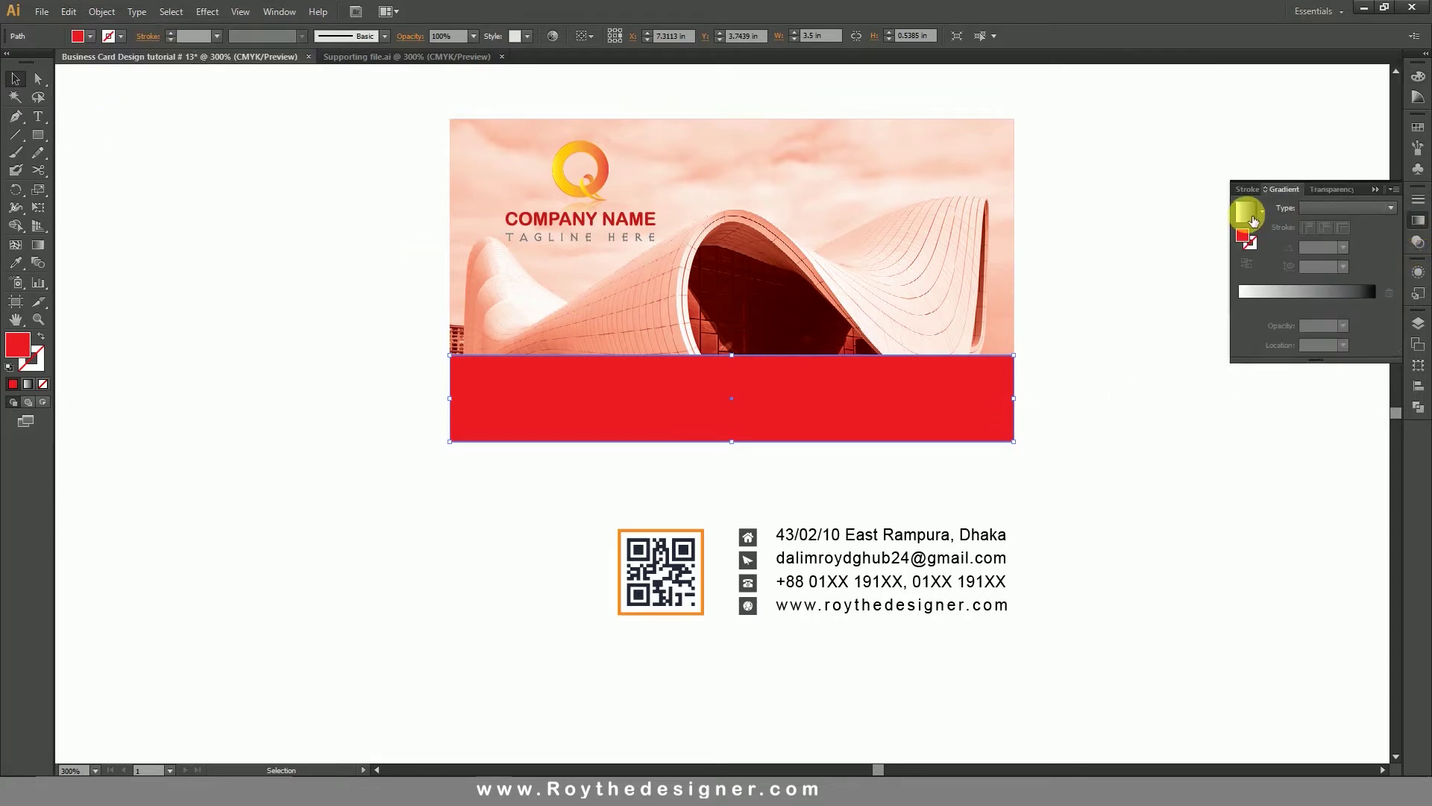
click(1248, 214)
Set the gradient copy to Multiply at 40% opacity and narrow it to half the card width.
click(1327, 189)
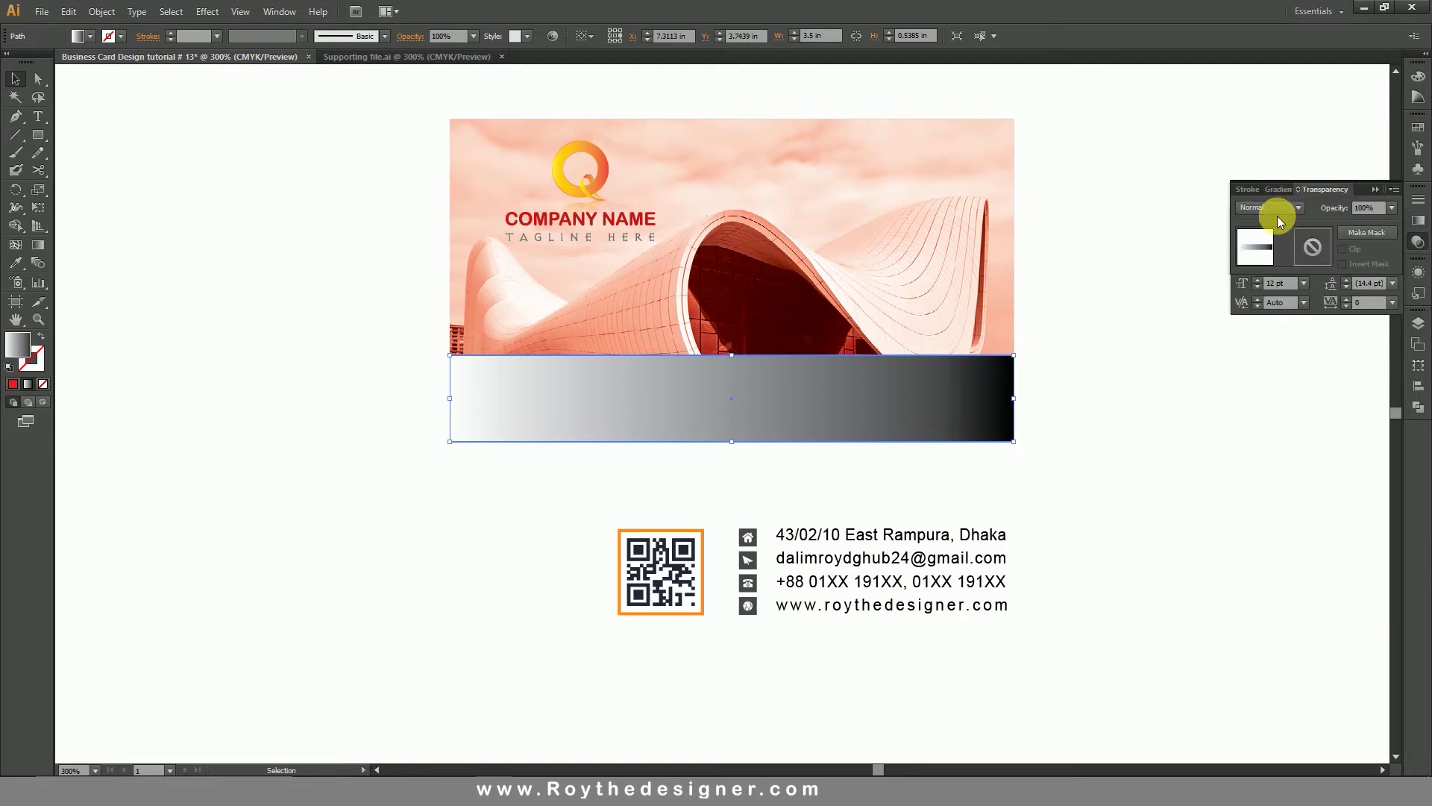
click(1277, 209)
click(1270, 258)
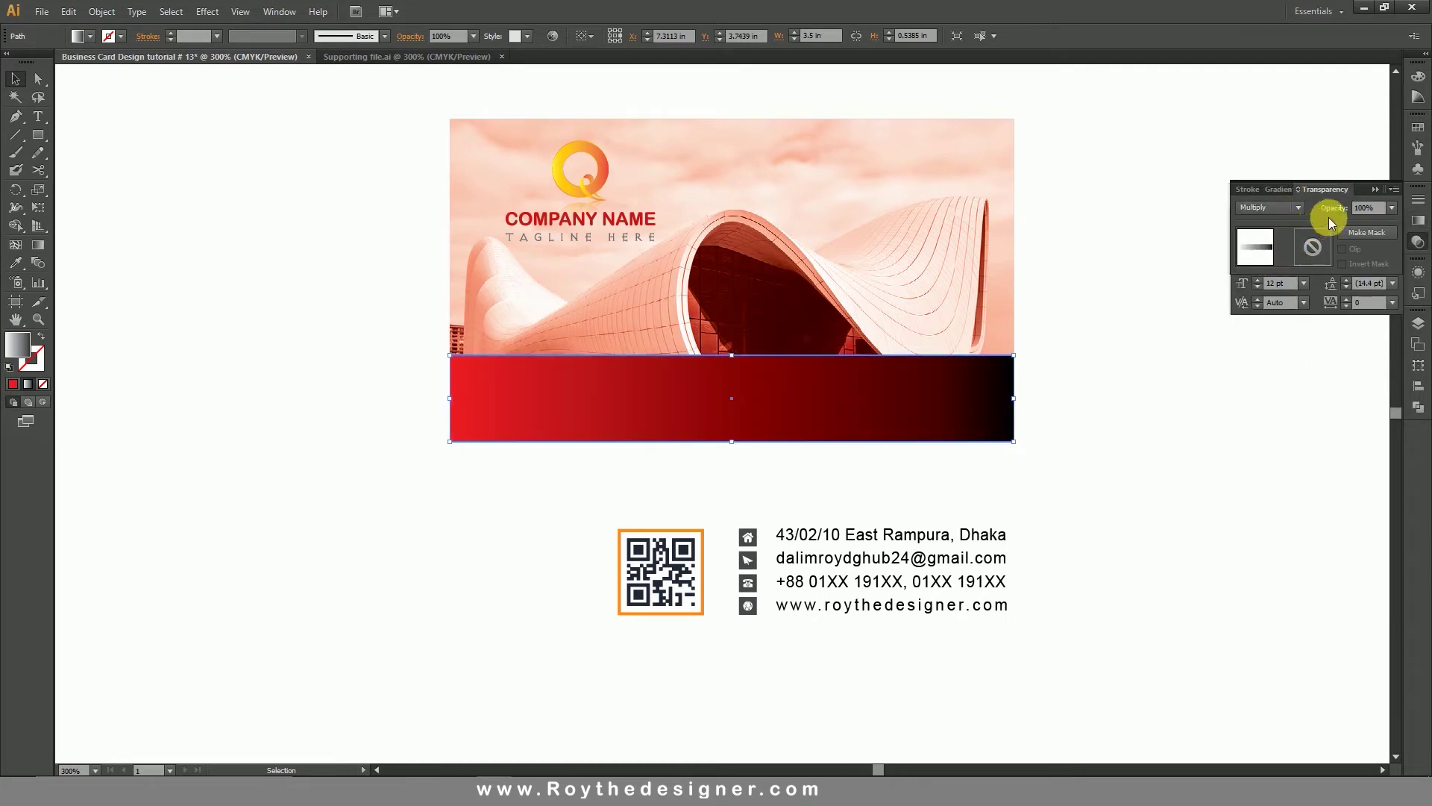
click(1391, 208)
click(1370, 304)
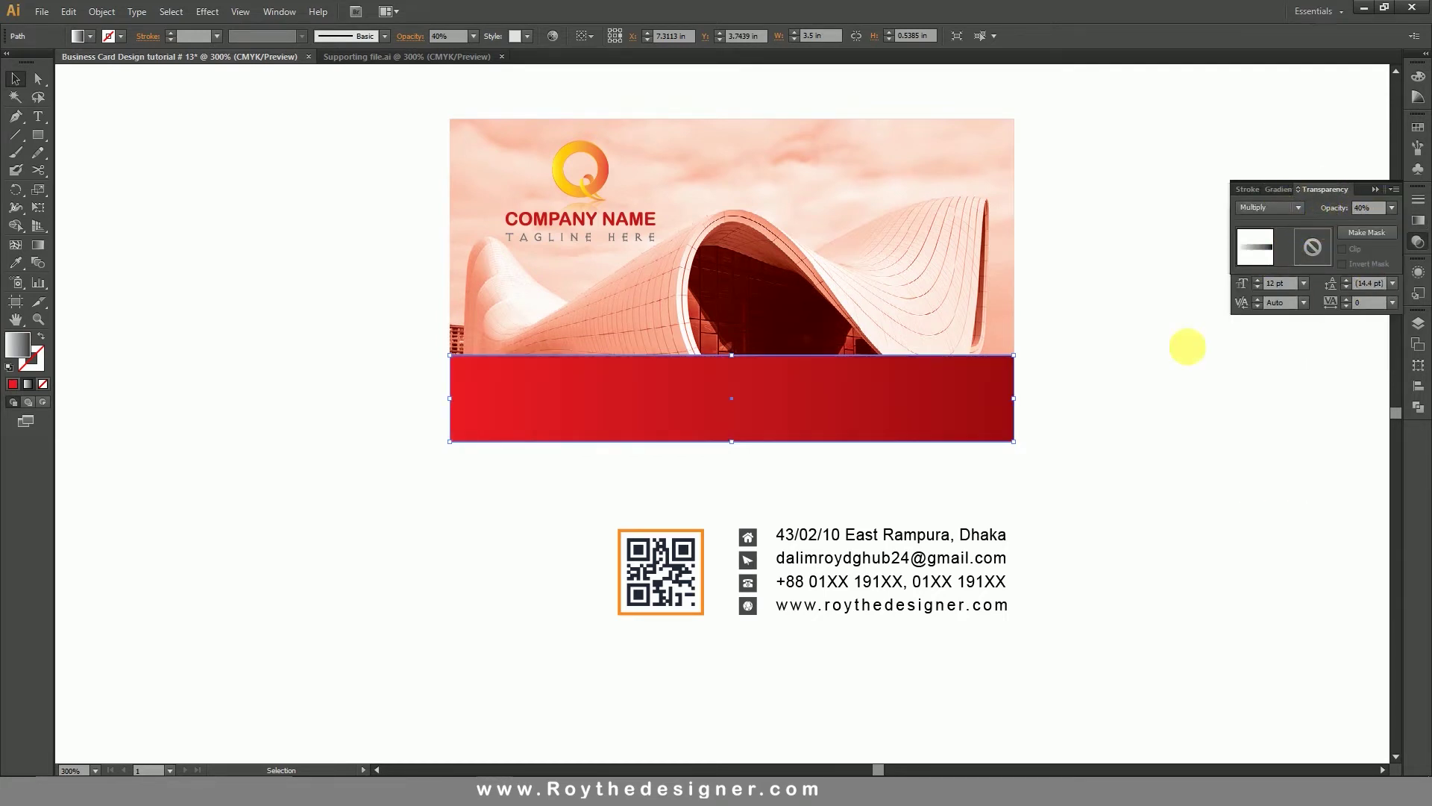
drag(1014, 398, 732, 398)
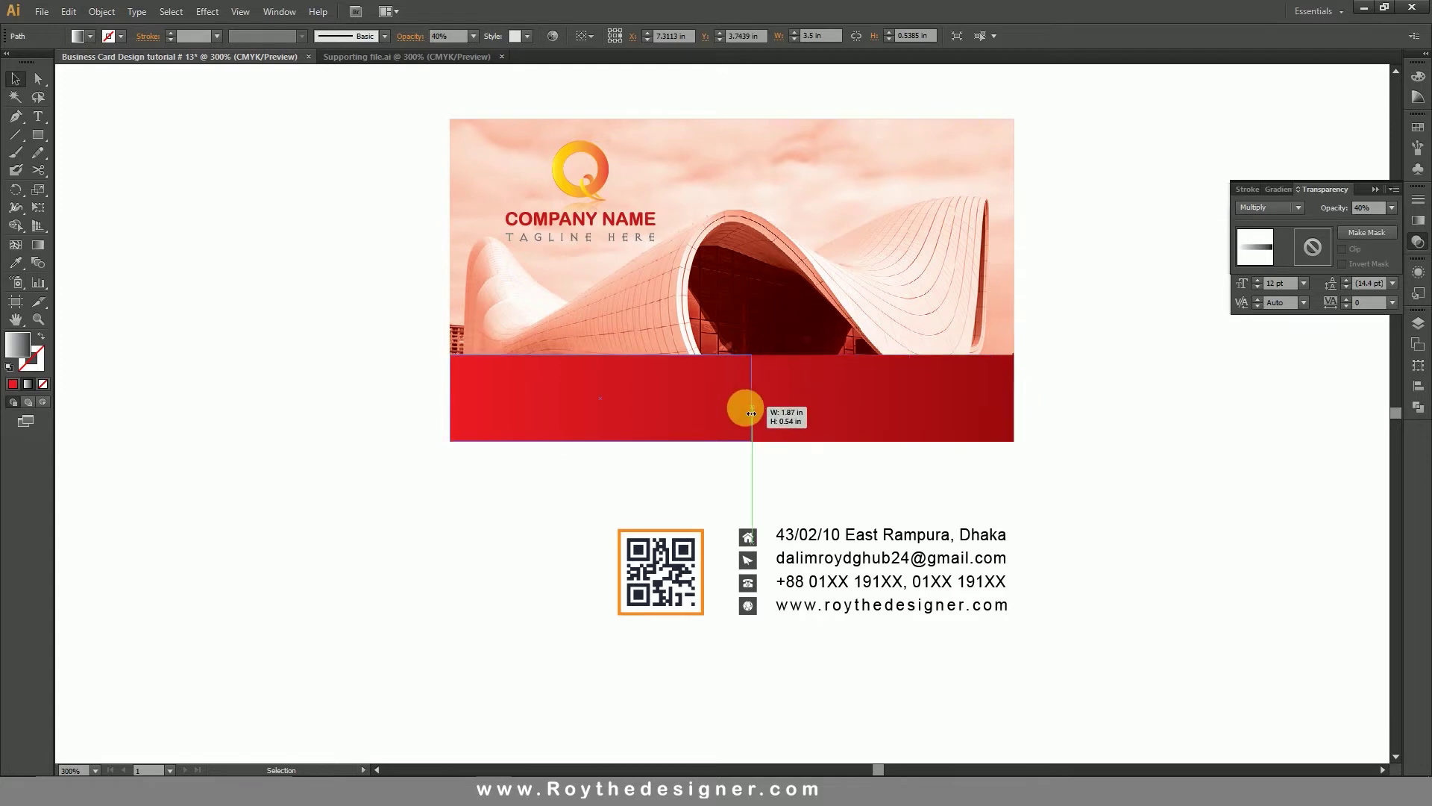
Copy the red band again, paste it in front, and apply a white-to-black gradient.
shift+click(832, 391)
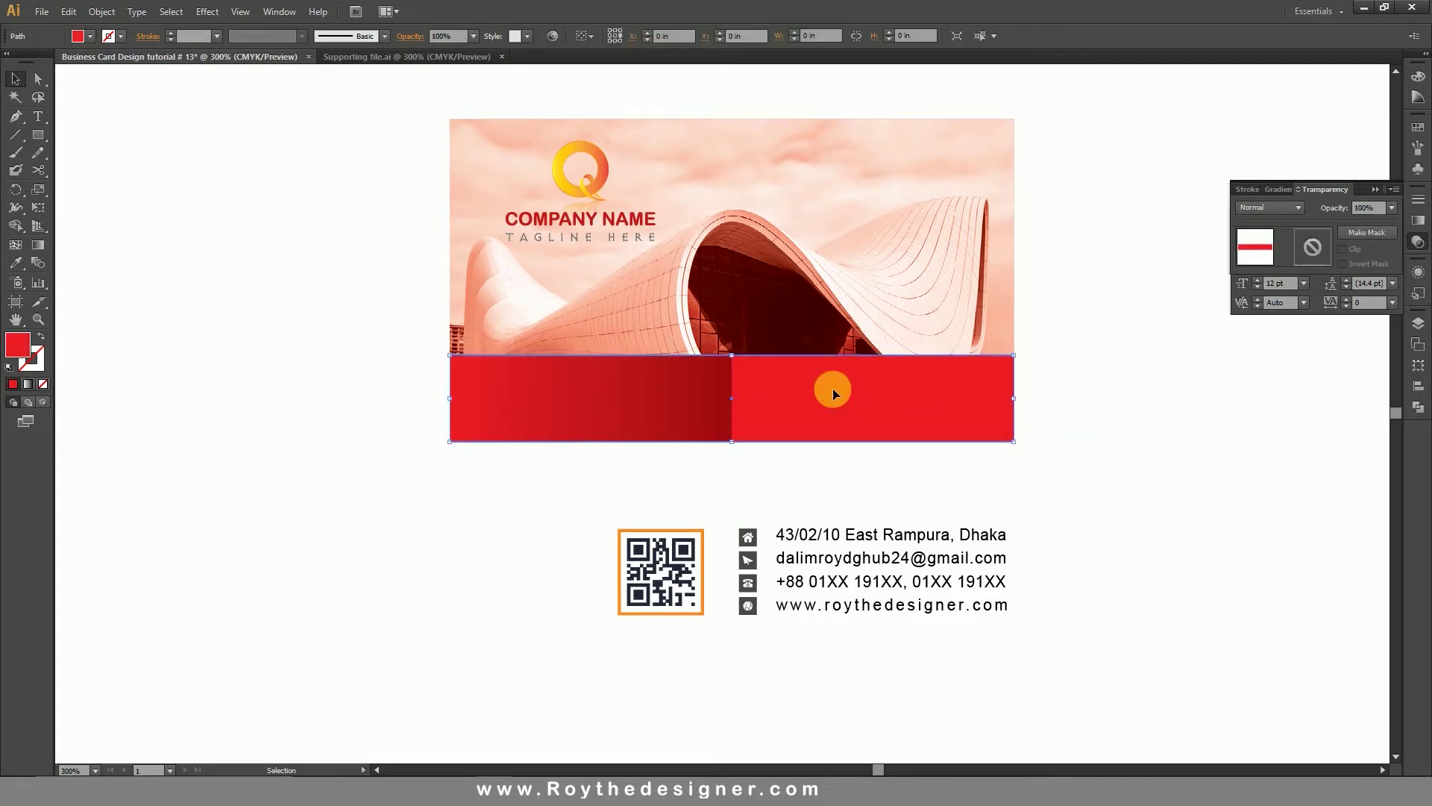
click(69, 12)
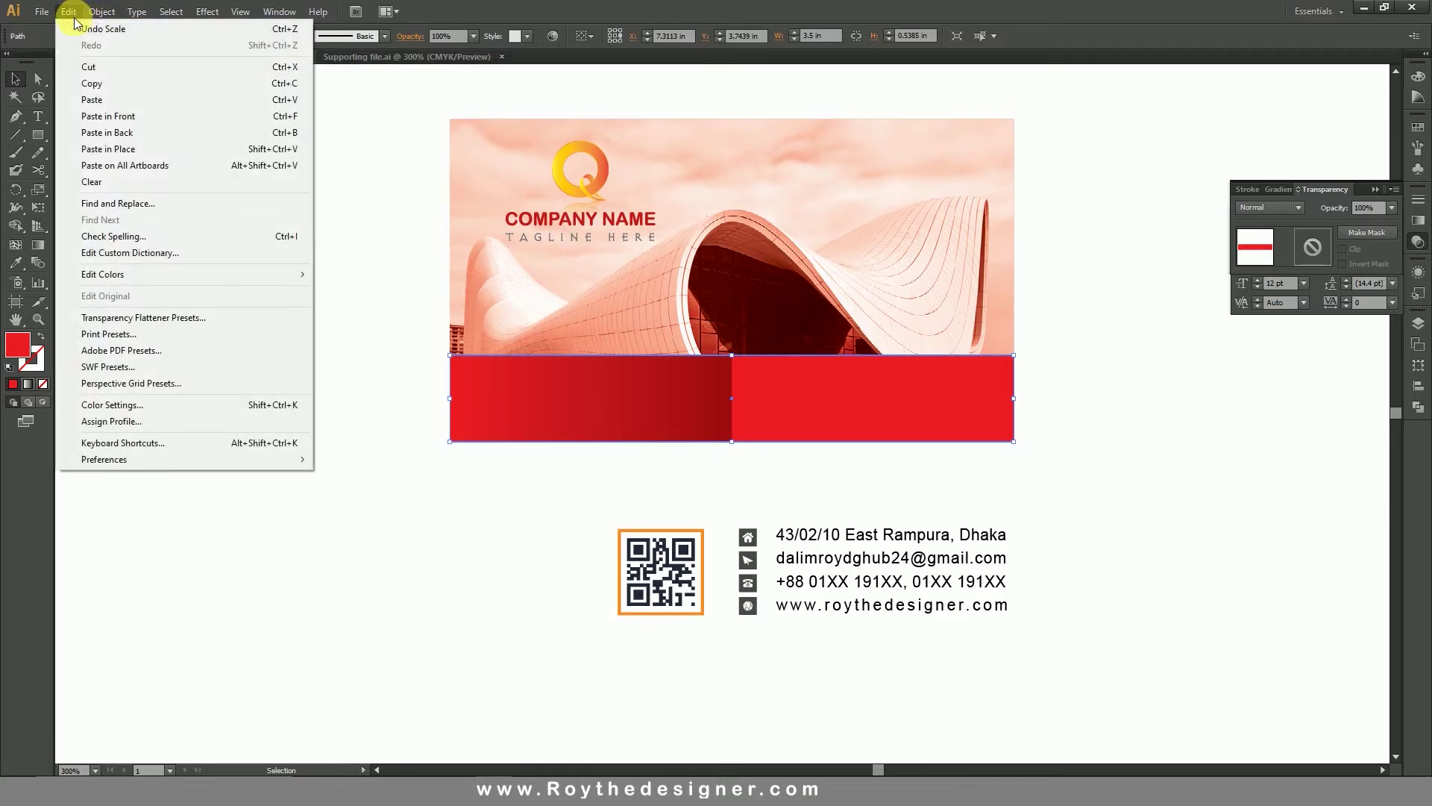
click(93, 84)
click(68, 12)
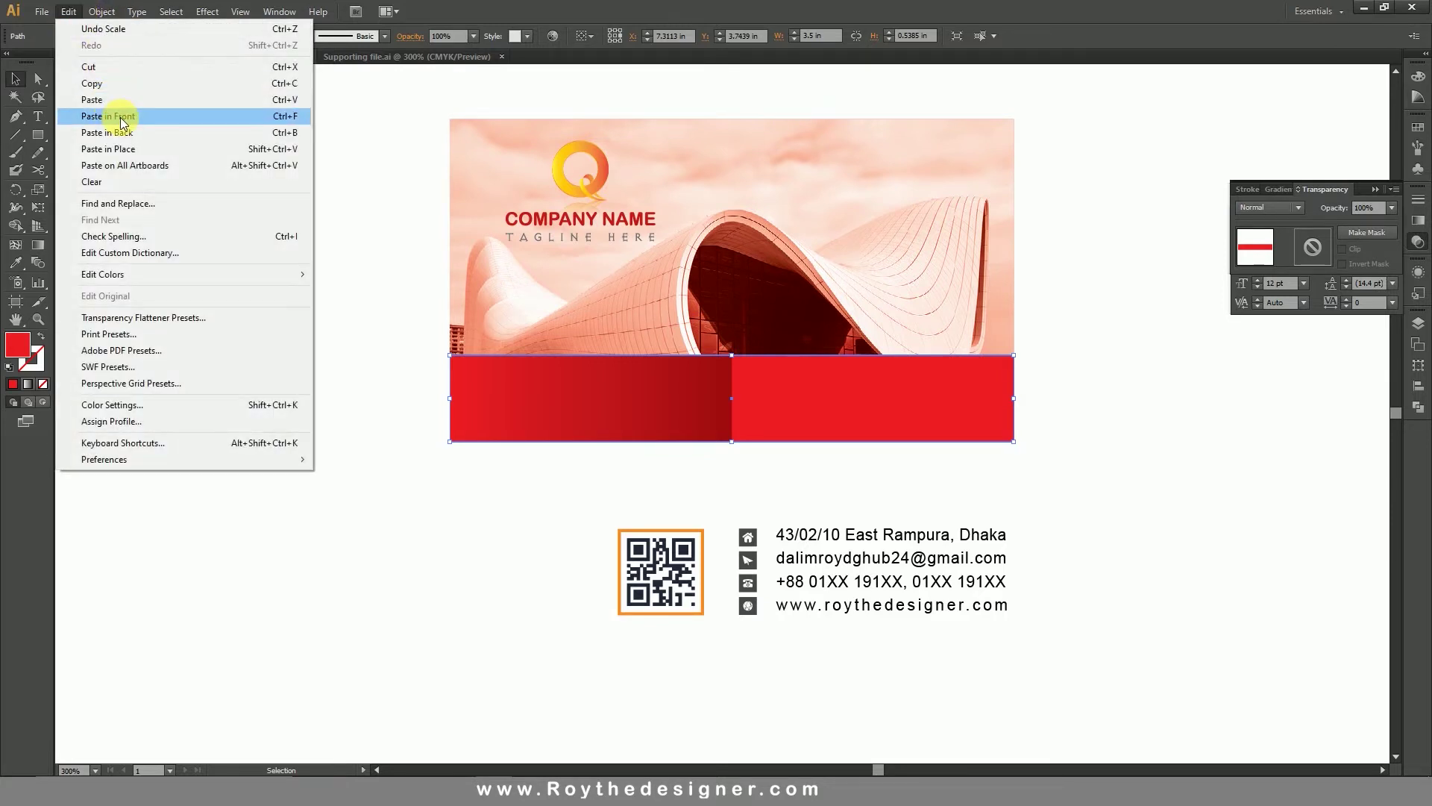
click(119, 116)
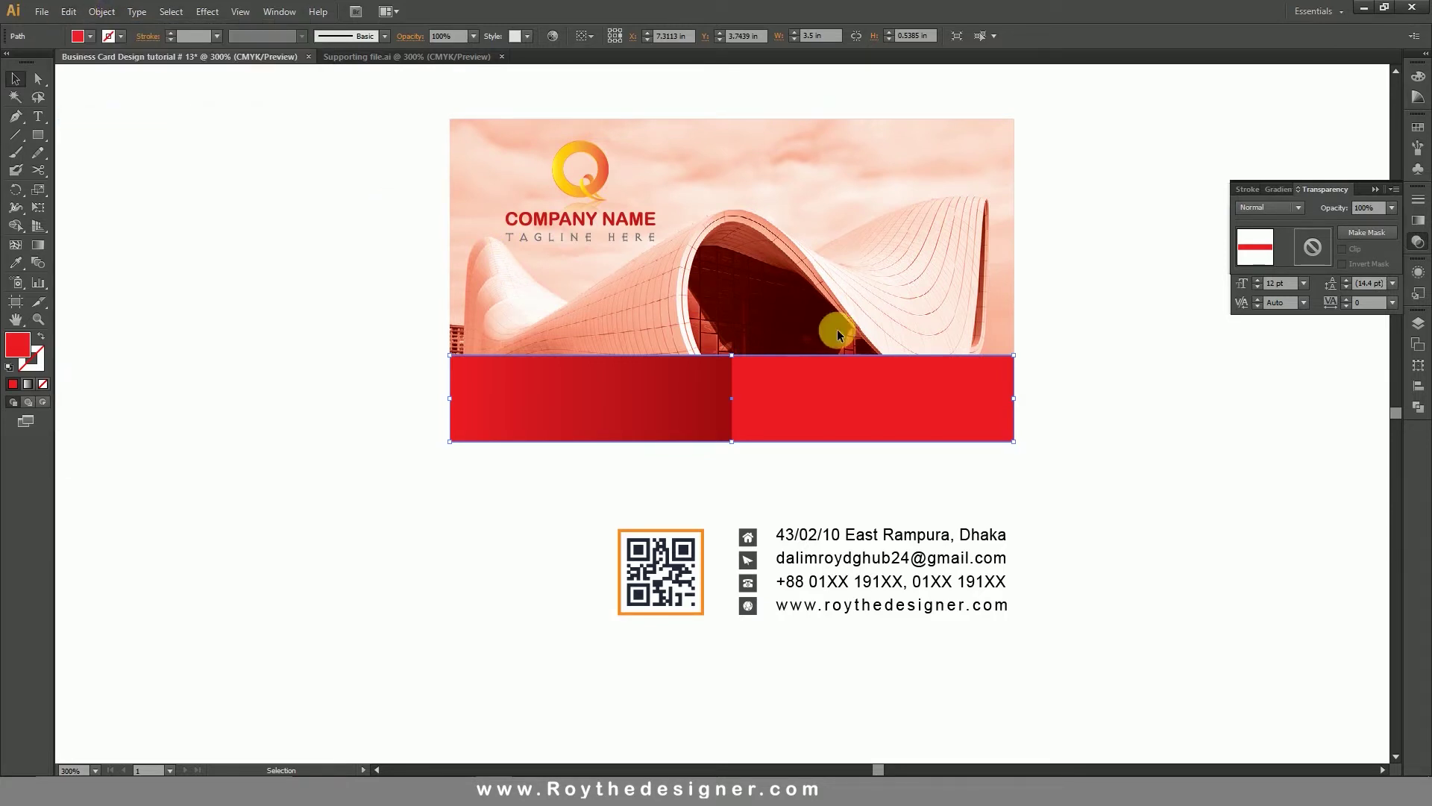
click(1418, 223)
click(1247, 213)
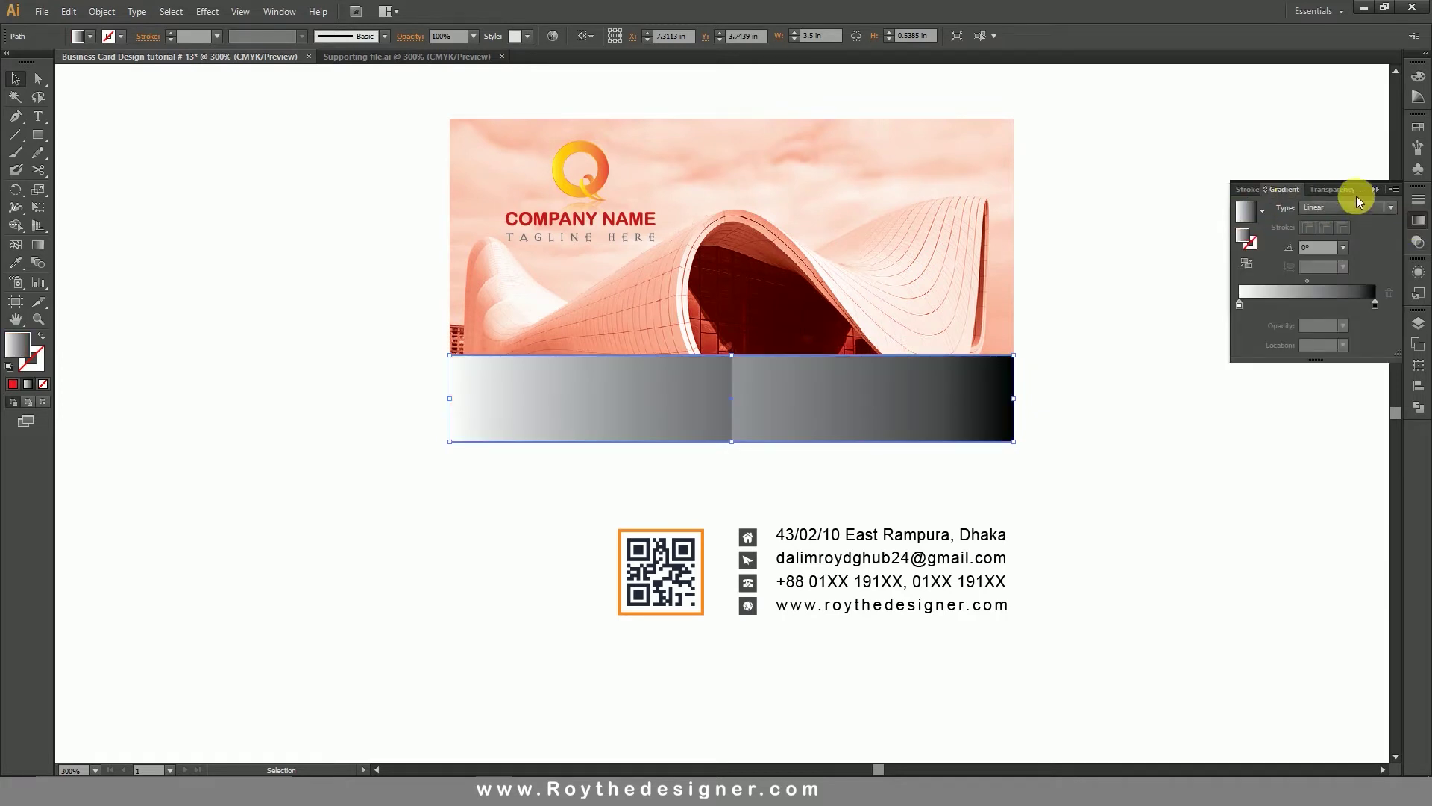
Blend the new gradient copy with Multiply at 50% opacity.
click(1335, 189)
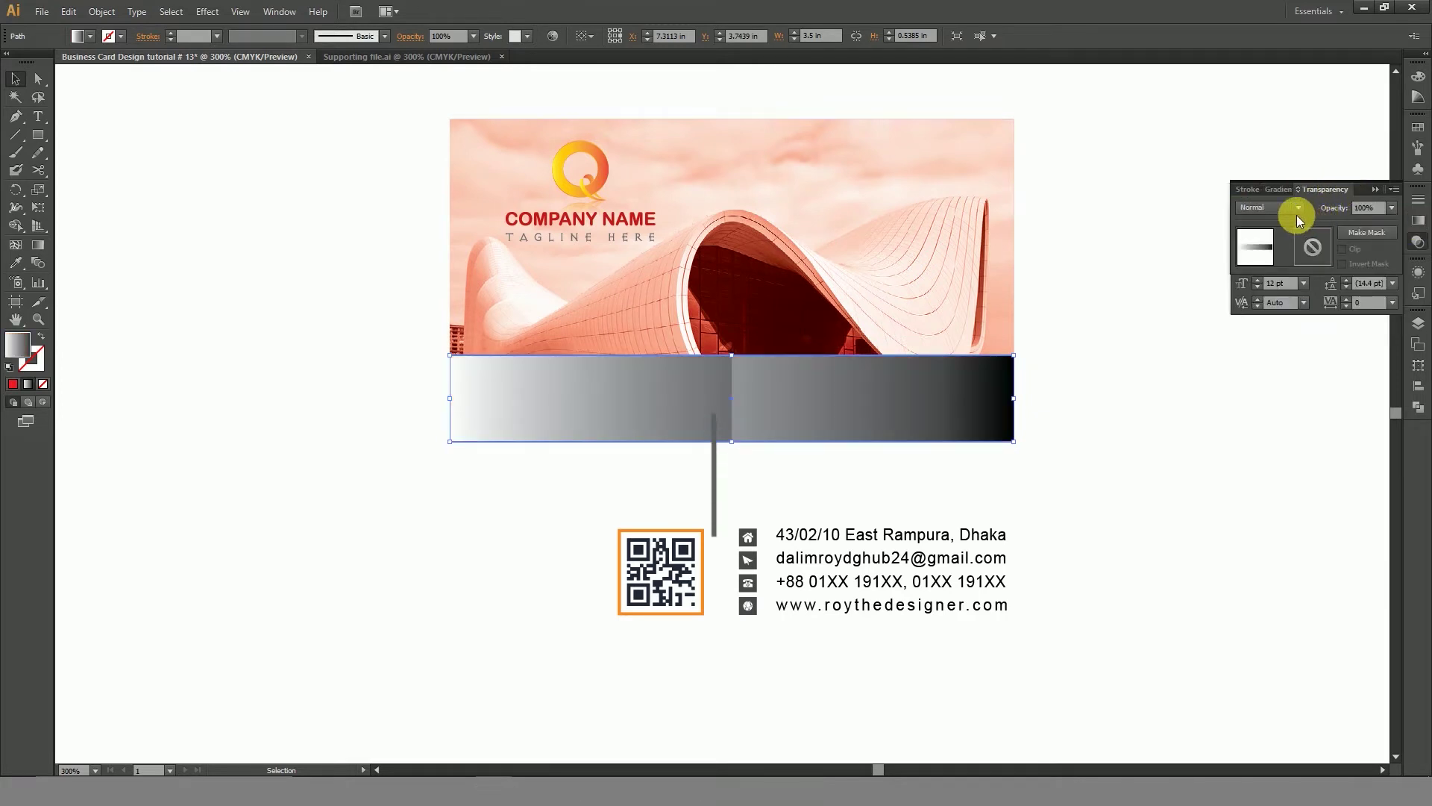
click(1287, 208)
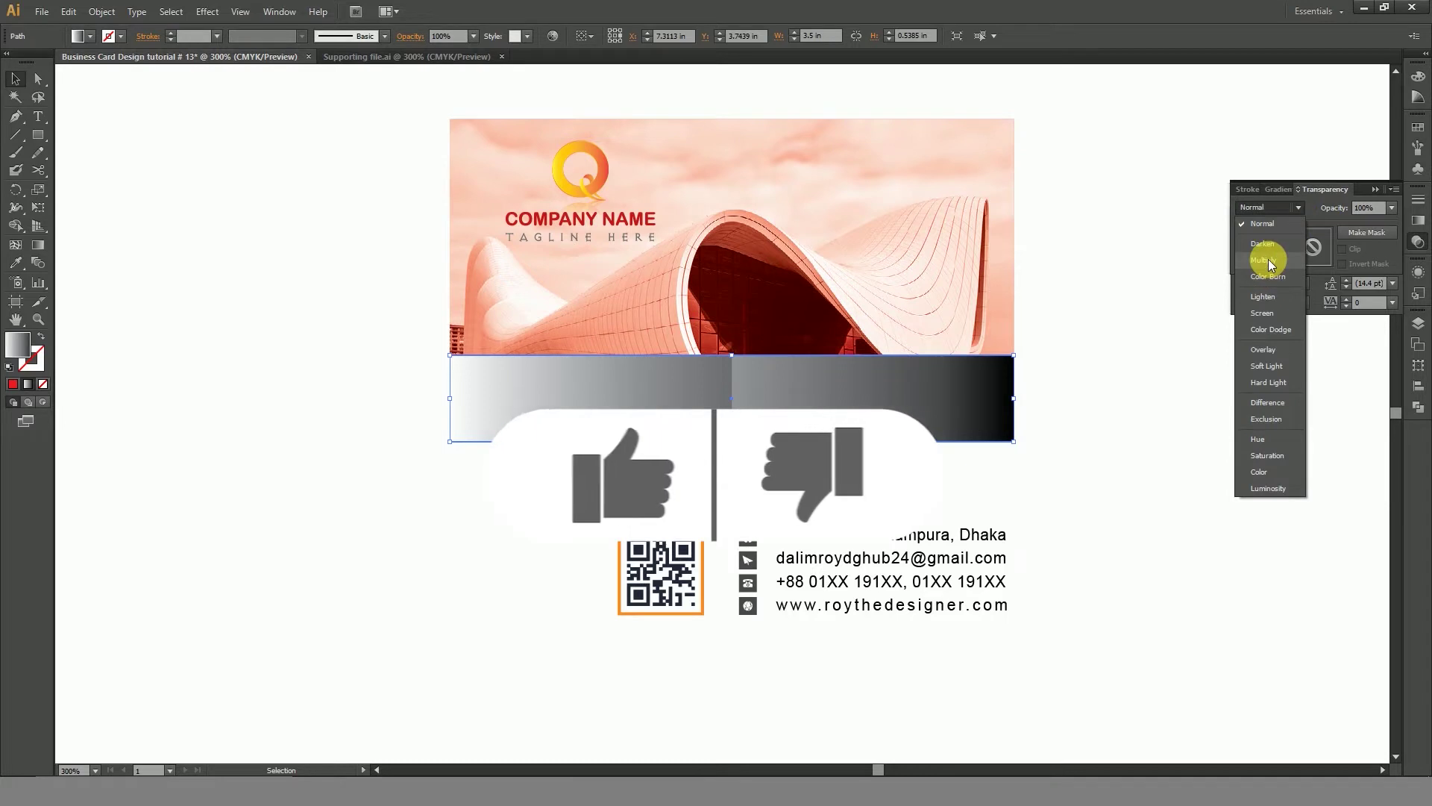
click(1265, 260)
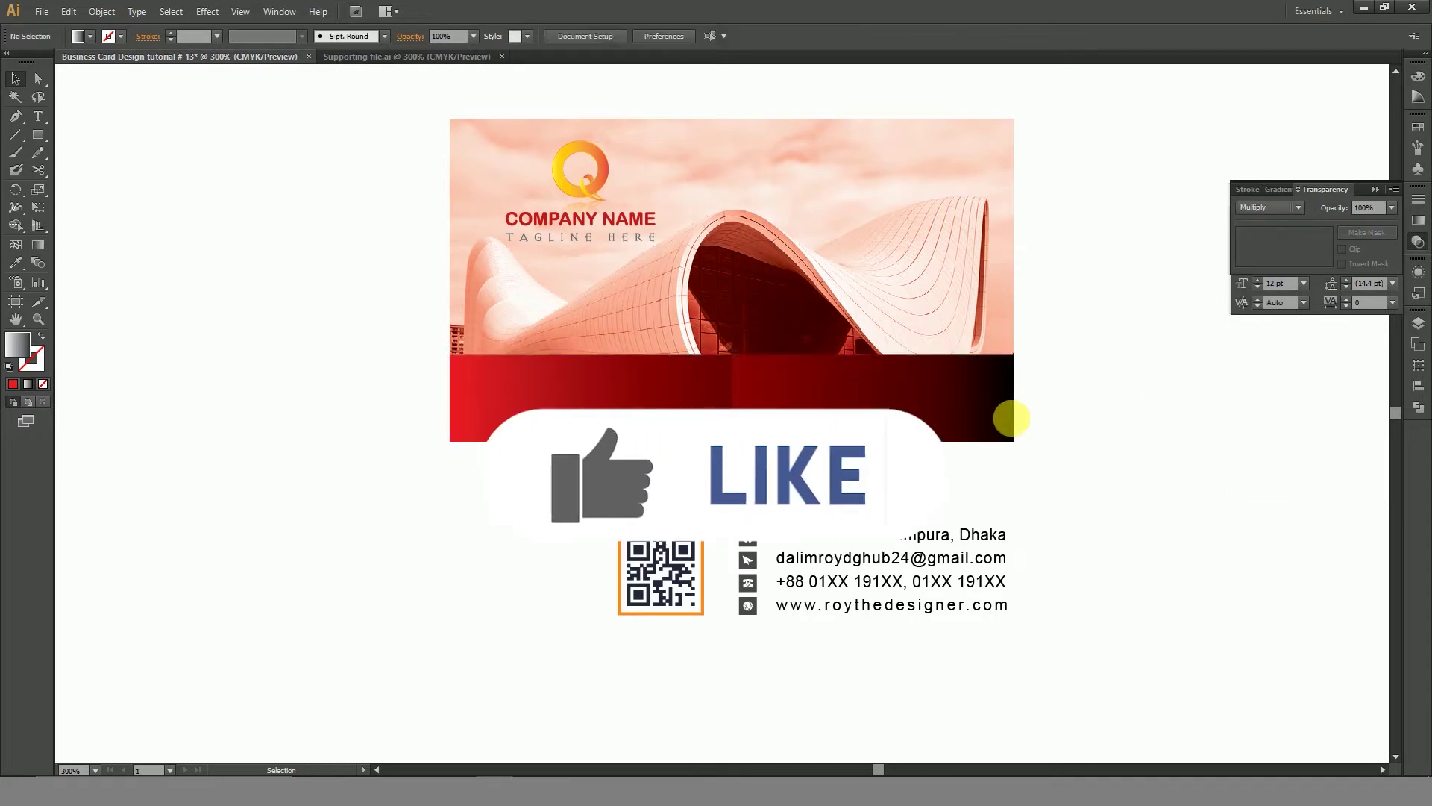
click(1392, 209)
click(1371, 305)
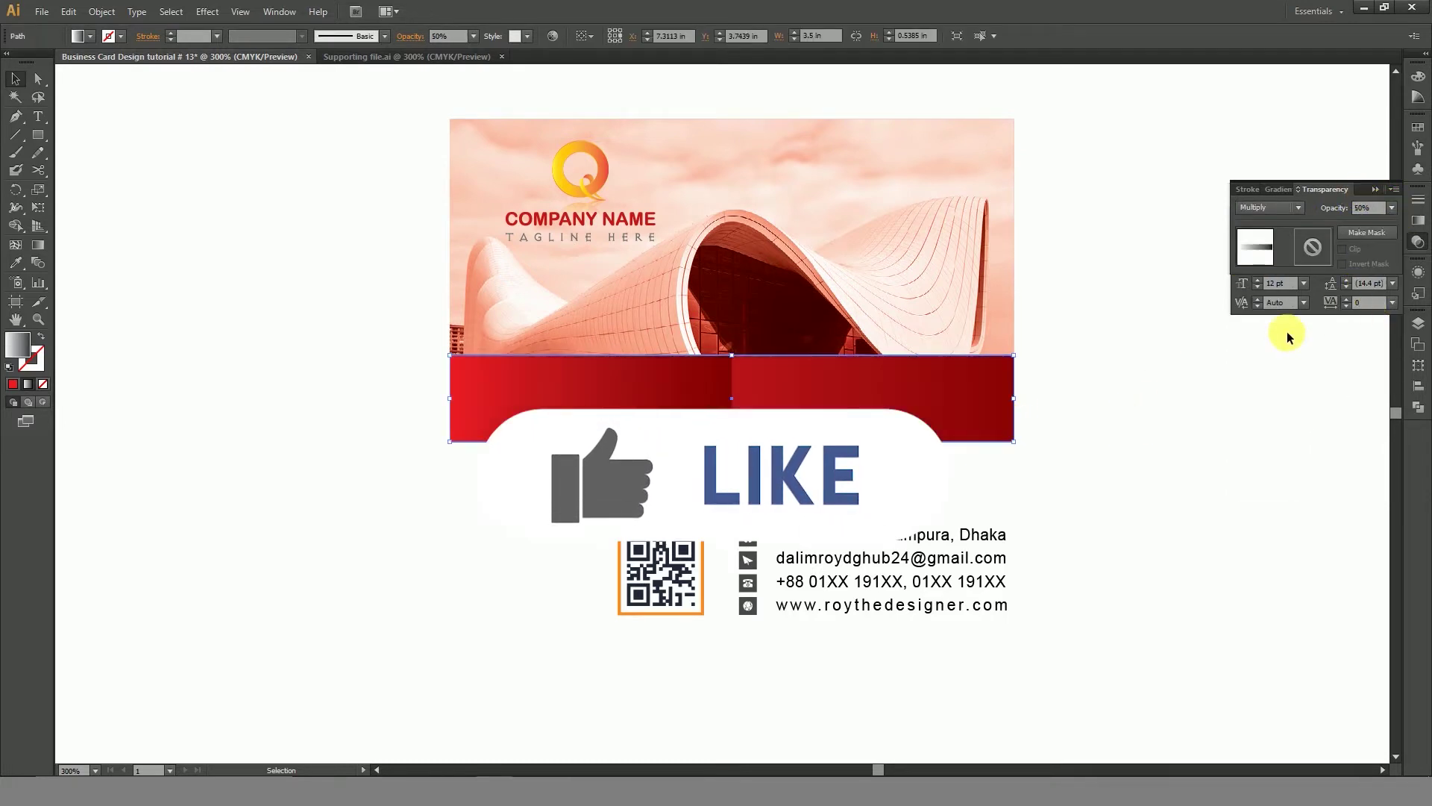
click(1205, 378)
Reposition the icons and contact text, then shrink the QR code and contact group together.
drag(343, 266, 1068, 632)
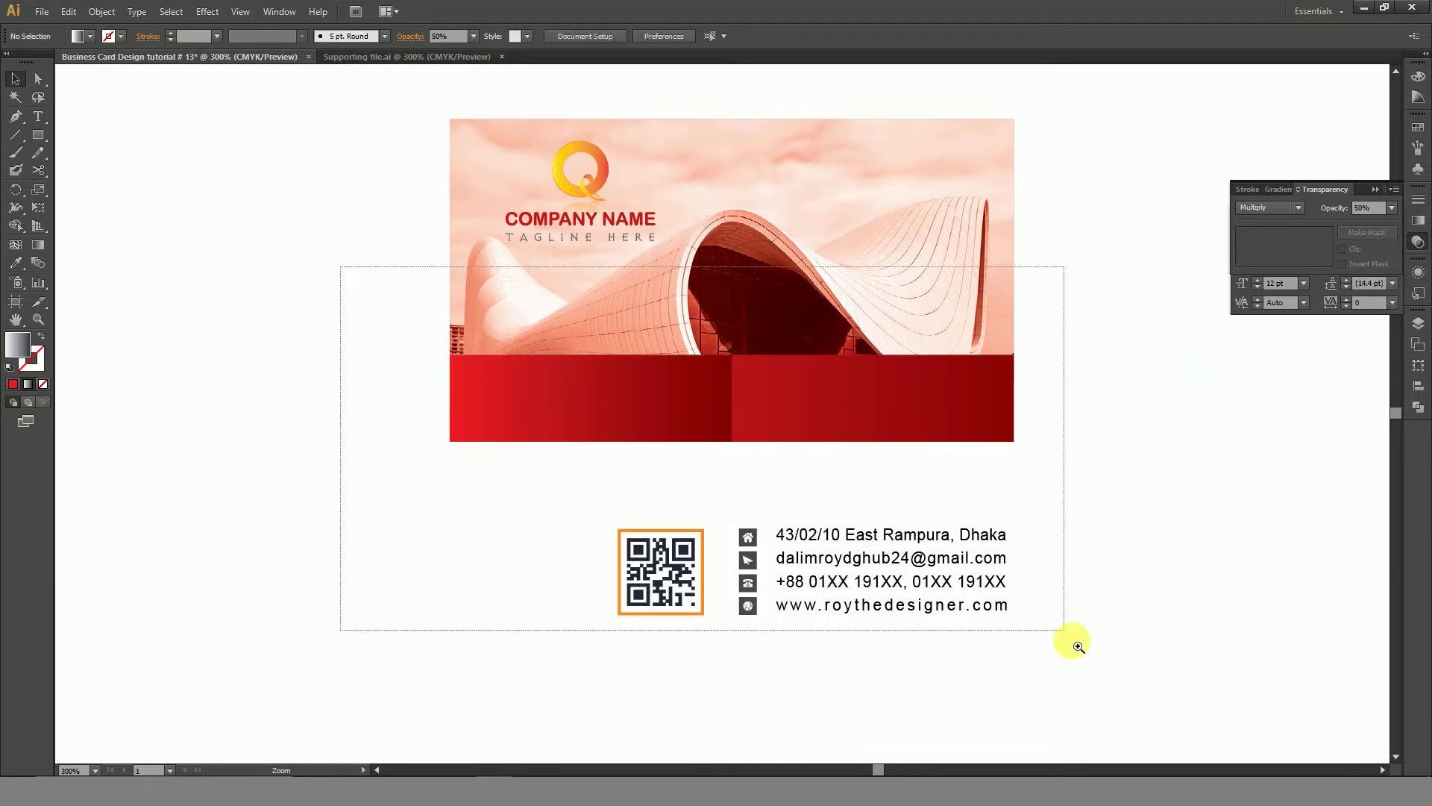
drag(1215, 719, 680, 464)
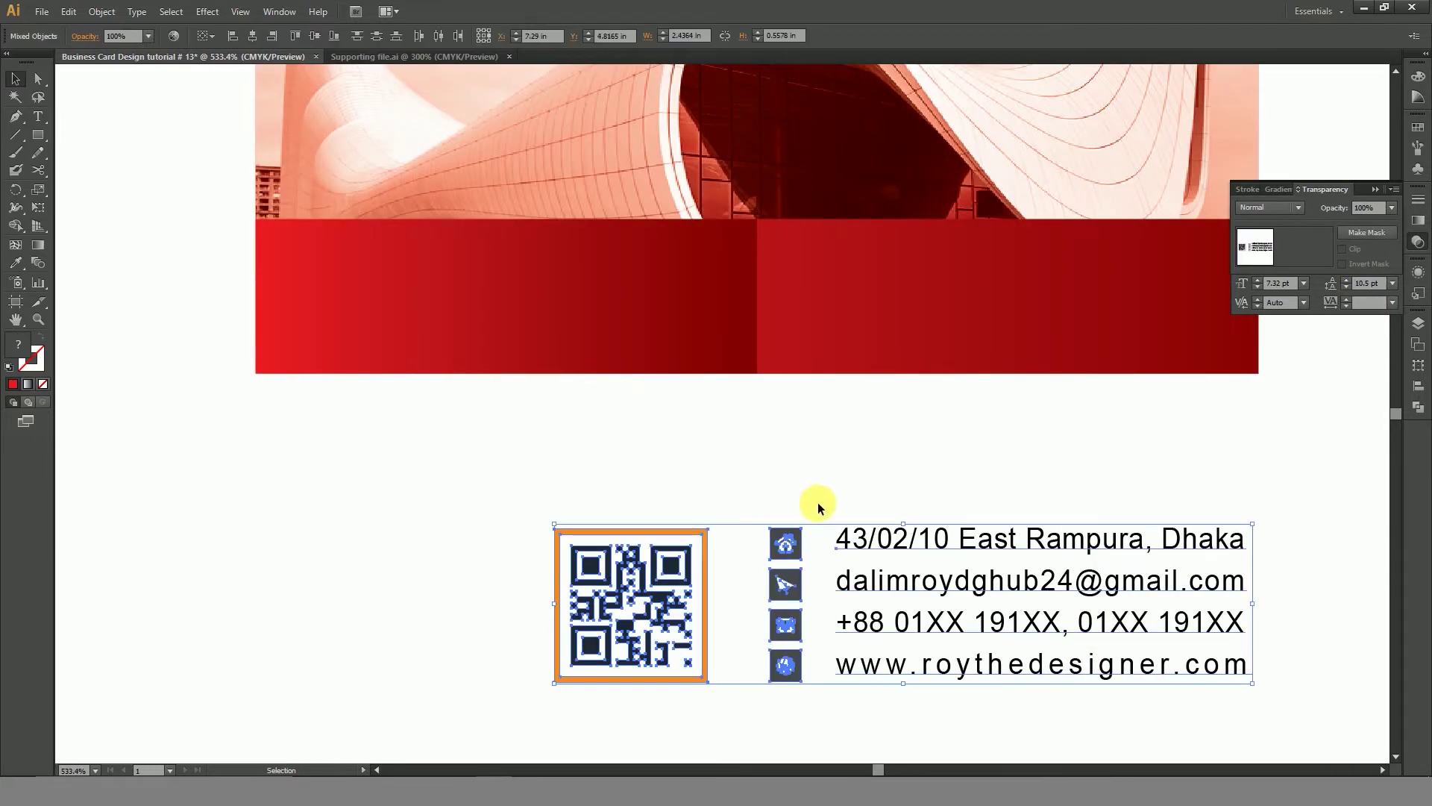
drag(900, 546, 772, 433)
click(892, 597)
click(716, 429)
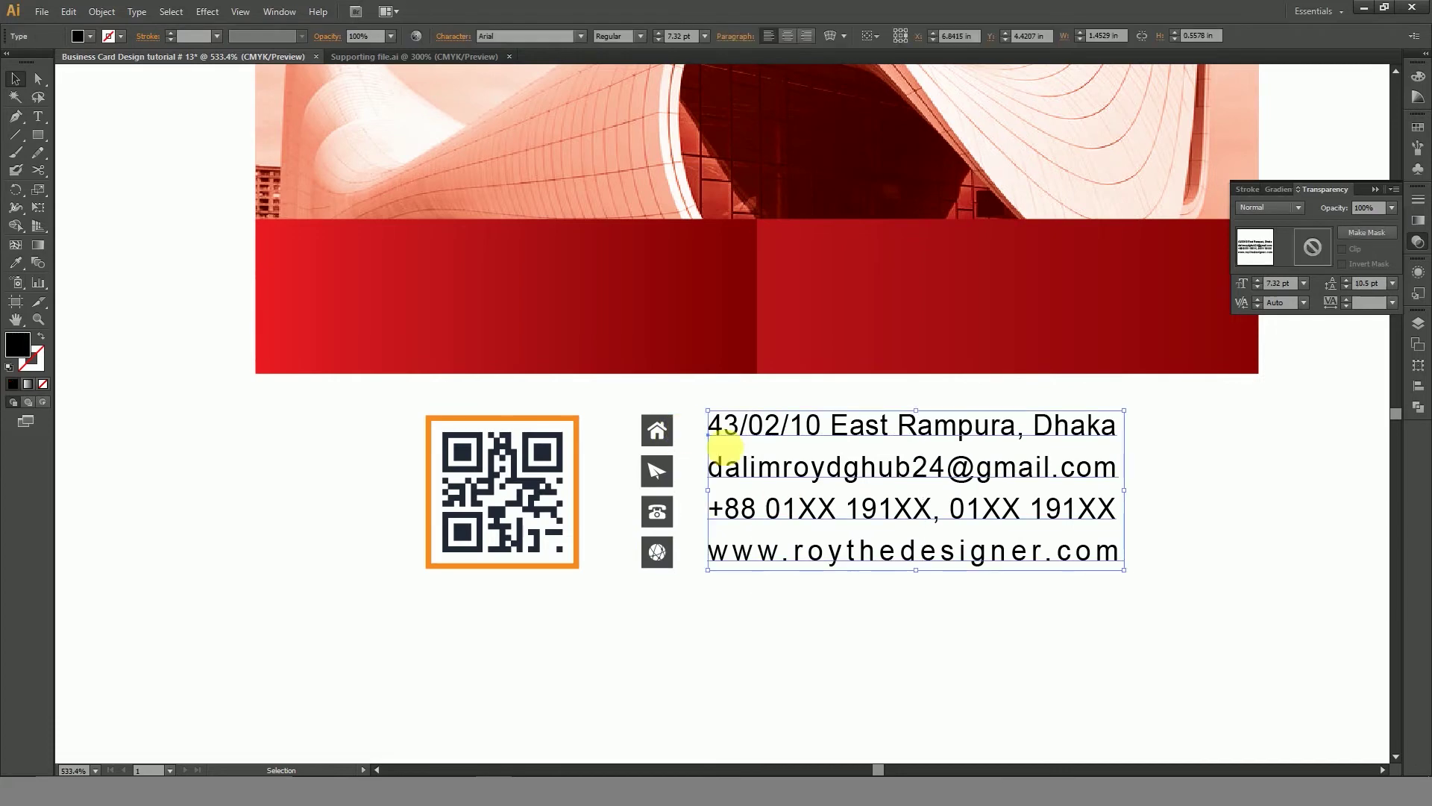
drag(828, 612, 643, 433)
mouse_move(768, 426)
mouse_down()
mouse_move(864, 239)
mouse_move(794, 432)
mouse_up()
mouse_move(905, 655)
mouse_down()
mouse_move(426, 485)
mouse_move(579, 490)
mouse_up()
click(1053, 602)
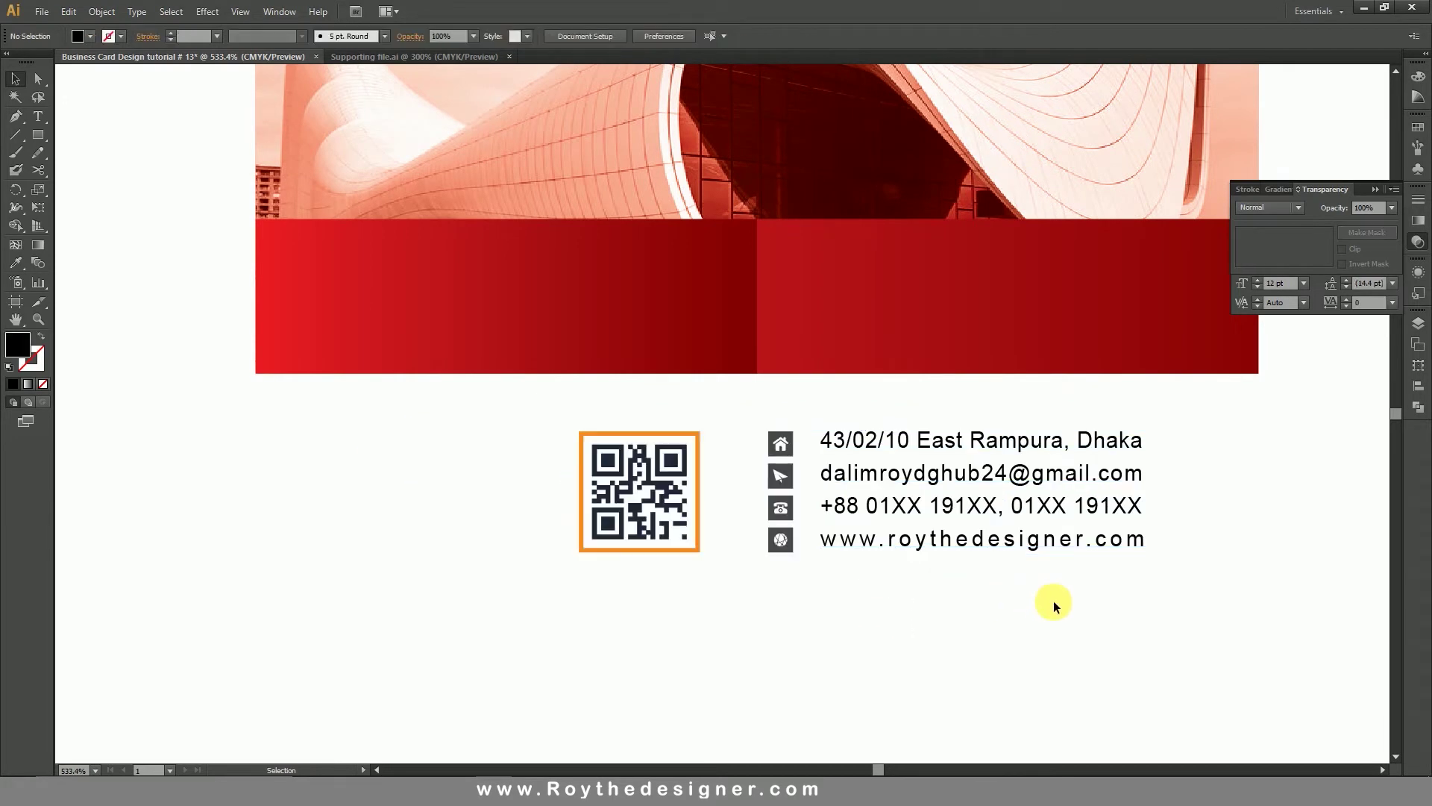
Drop the contact details into the red band and make the contact text white.
scroll(858, 437, right, 3)
drag(803, 439, 863, 242)
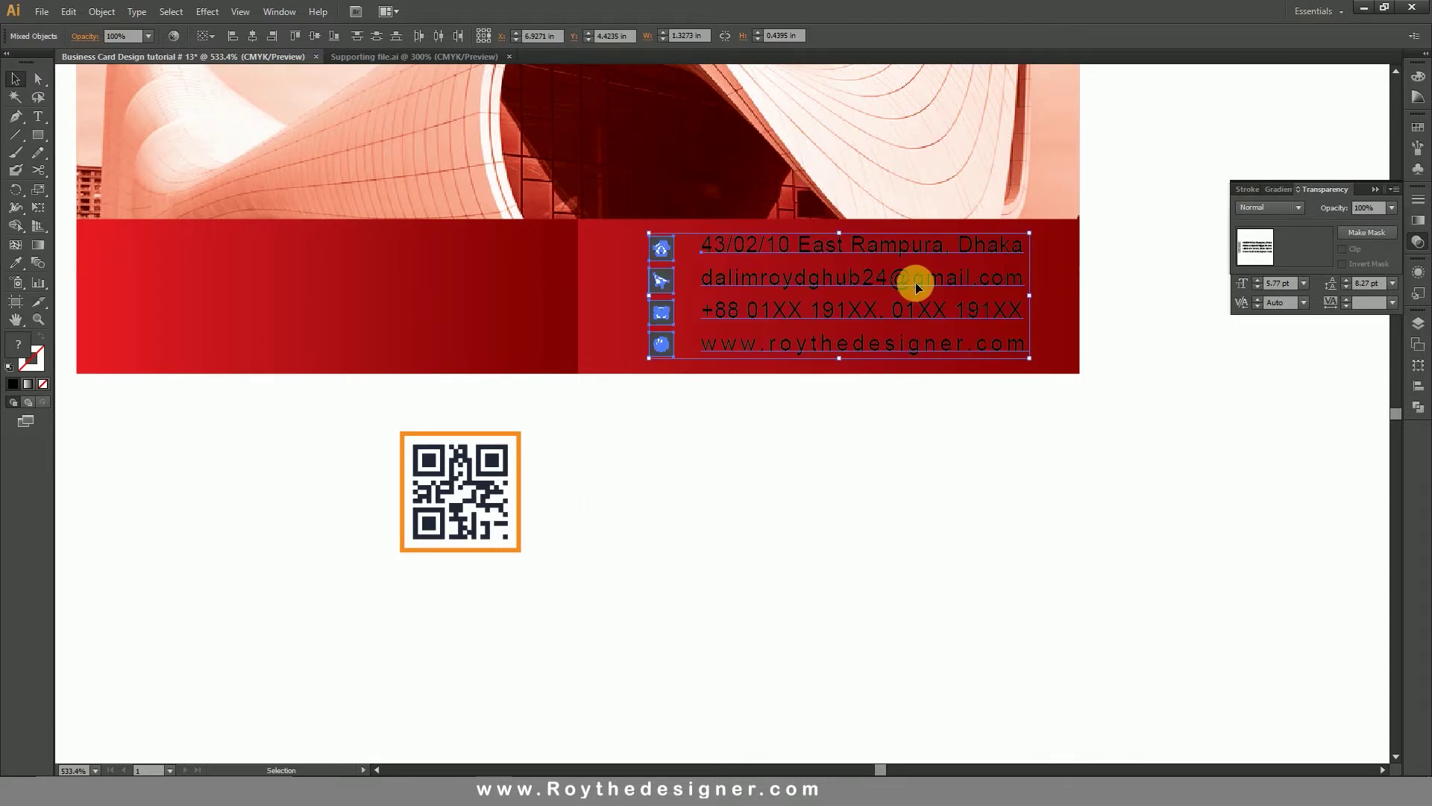
shift+click(1042, 308)
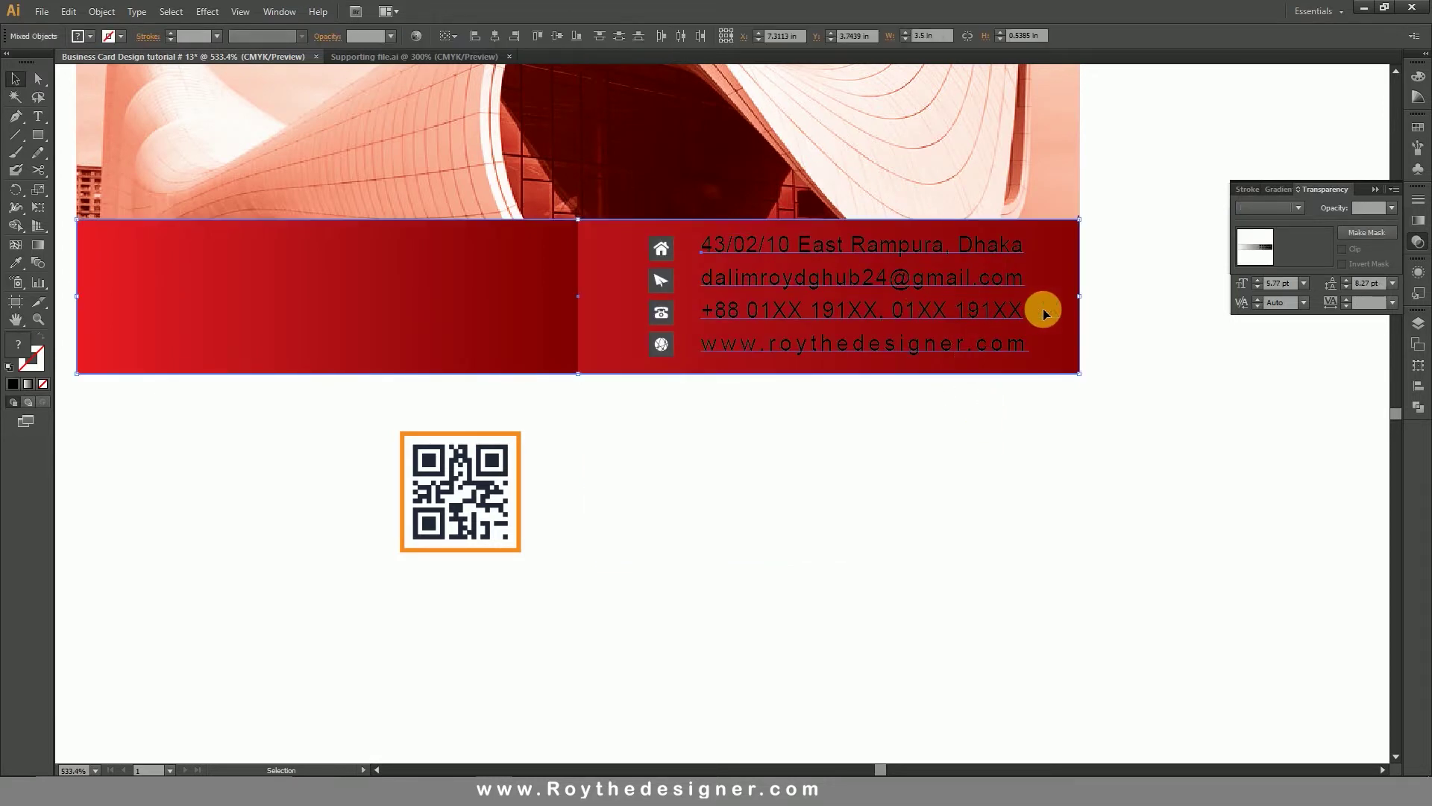
click(969, 313)
click(1418, 77)
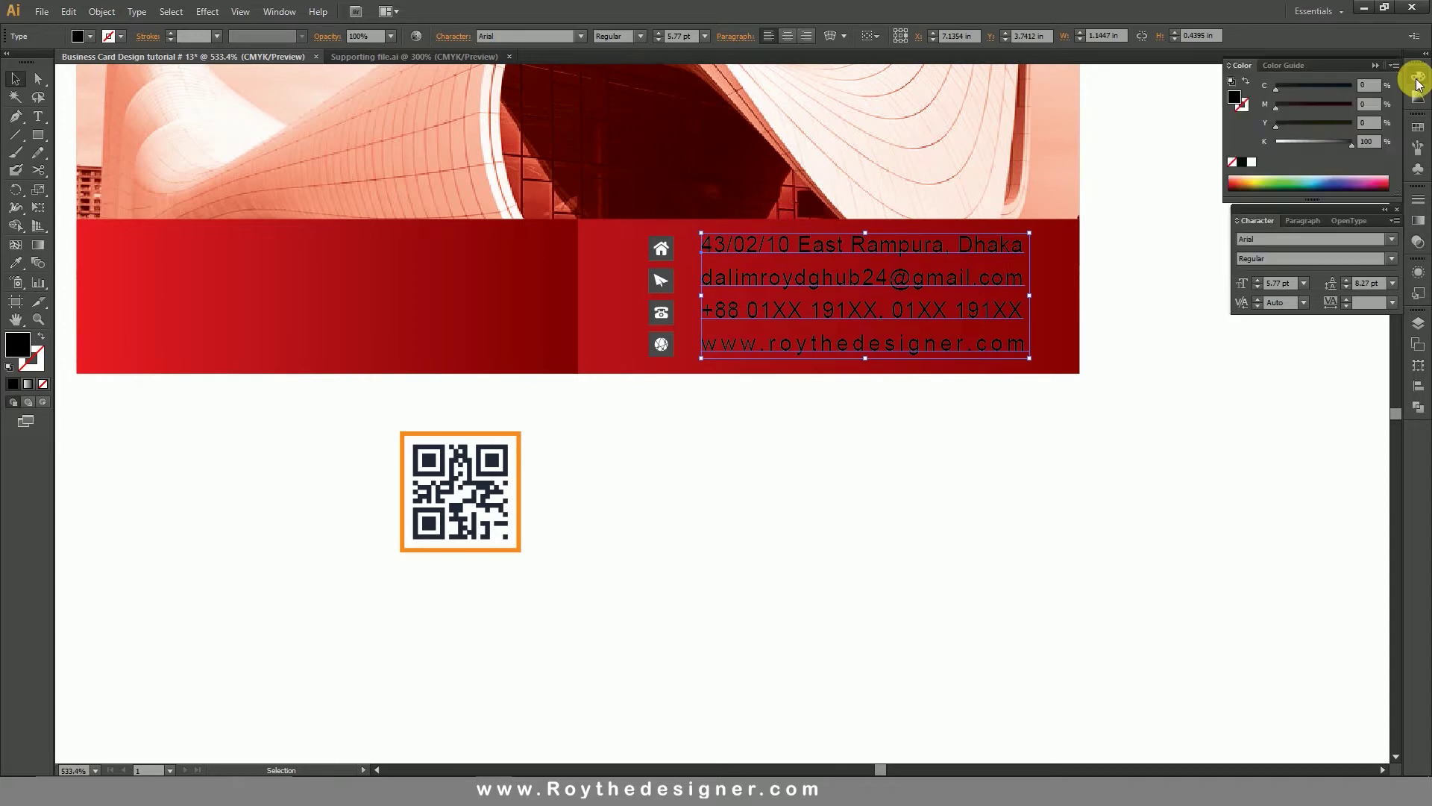
click(1251, 162)
Move the QR code into the left side of the red band.
click(1051, 489)
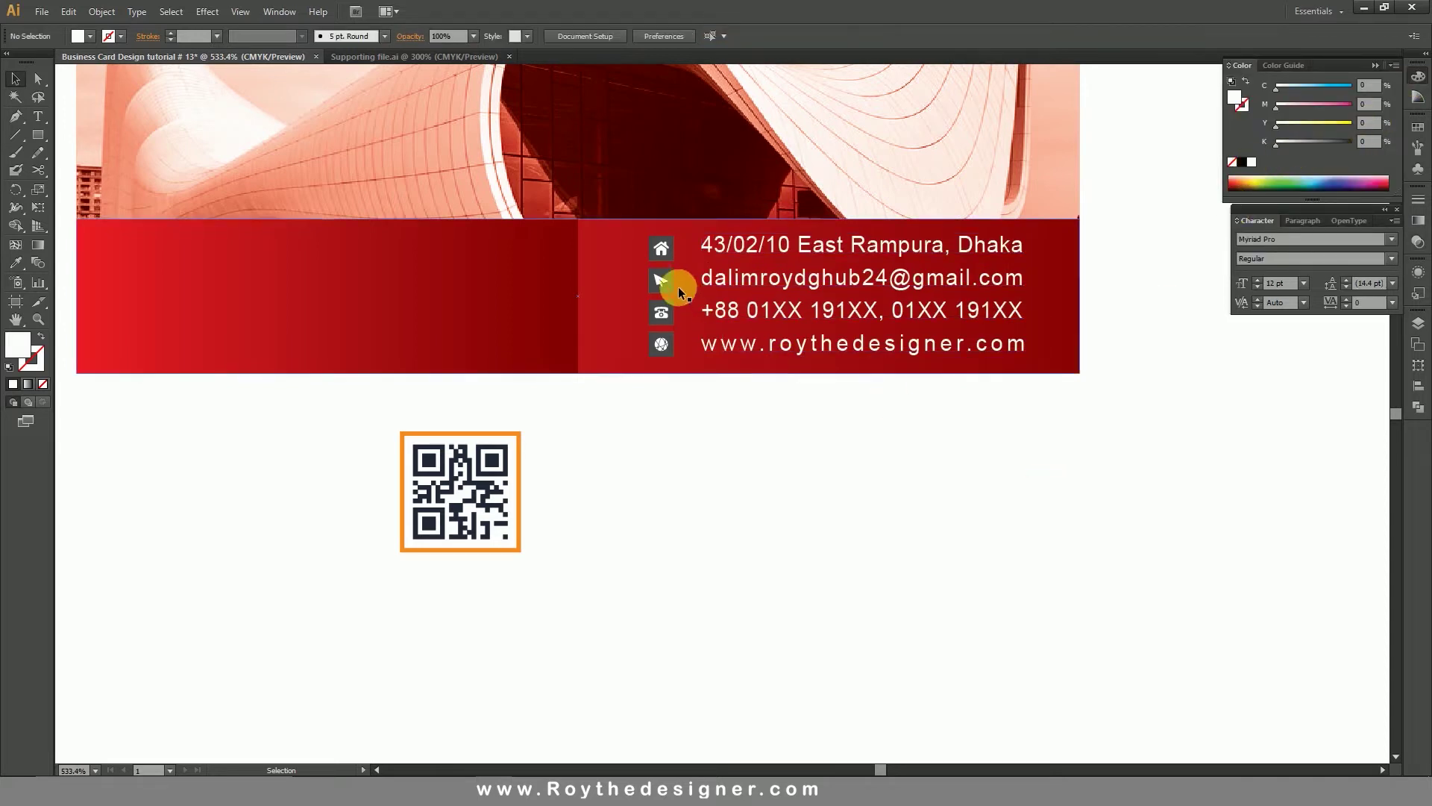
mouse_move(489, 464)
mouse_down()
mouse_move(328, 299)
mouse_move(323, 273)
mouse_up()
click(672, 504)
scroll(746, 582, up, 3)
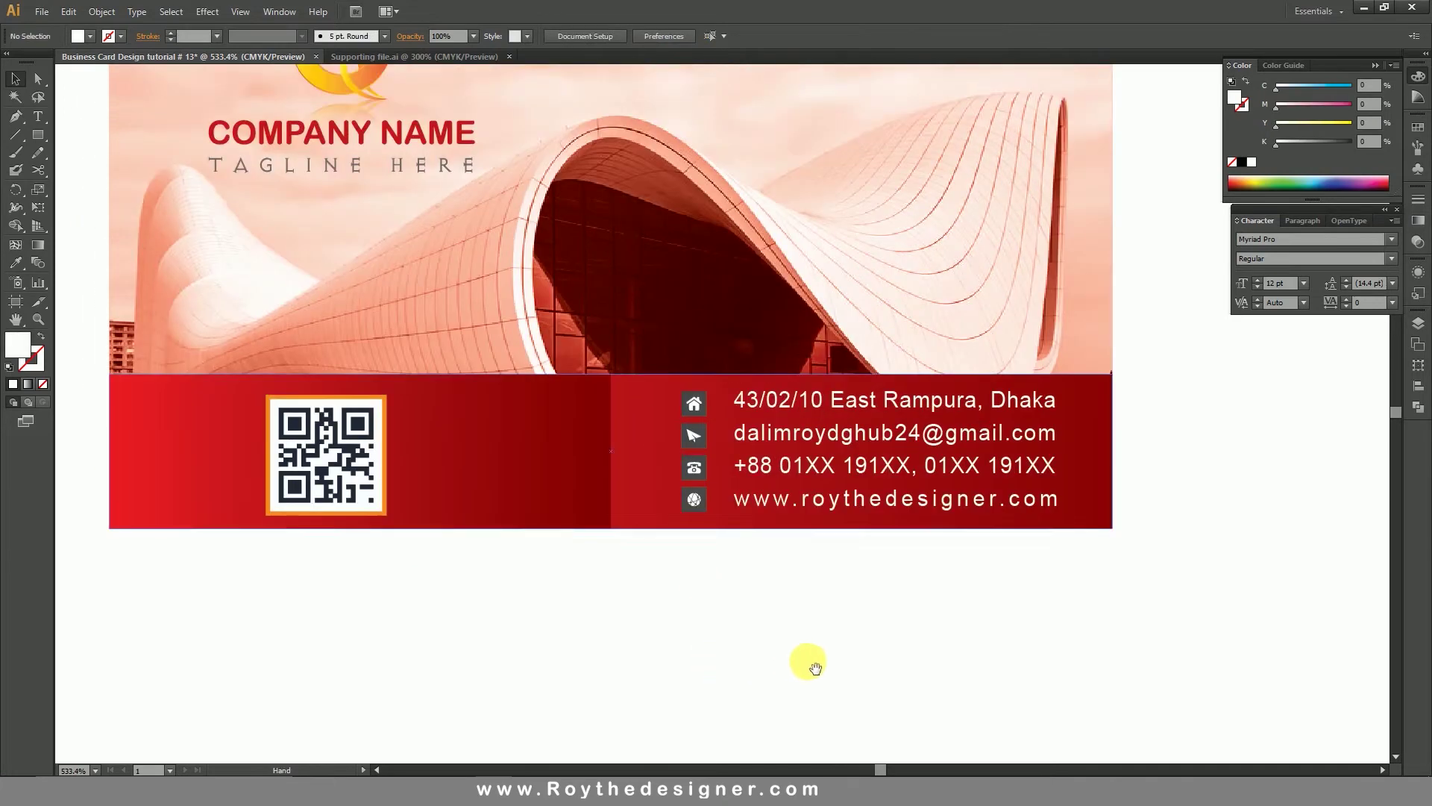
key(ctrl+minus)
scroll(970, 373, up, 3)
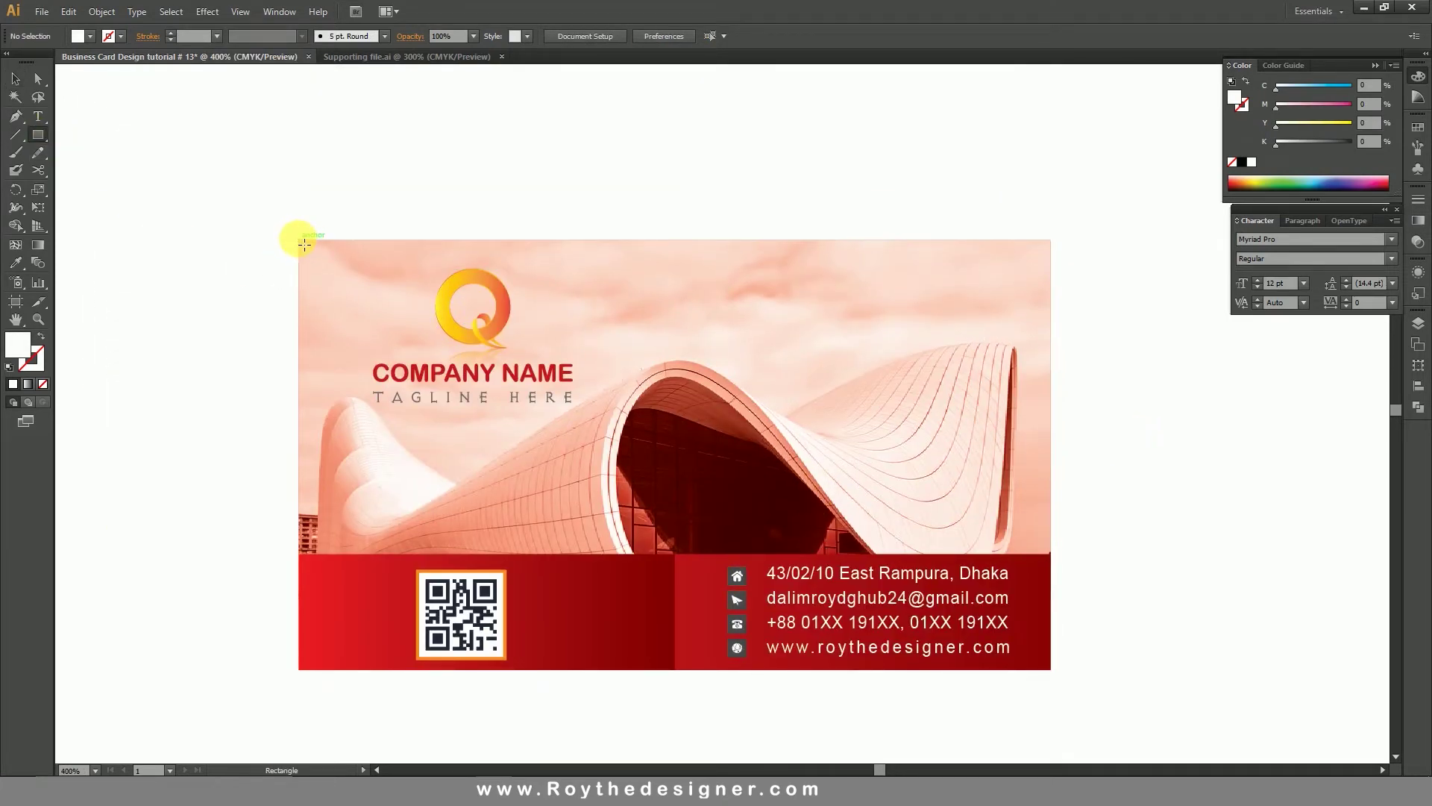
Draw a card-sized rectangle, offset it -0.1389 in inward, and turn the inset path into guides.
drag(305, 247, 1056, 674)
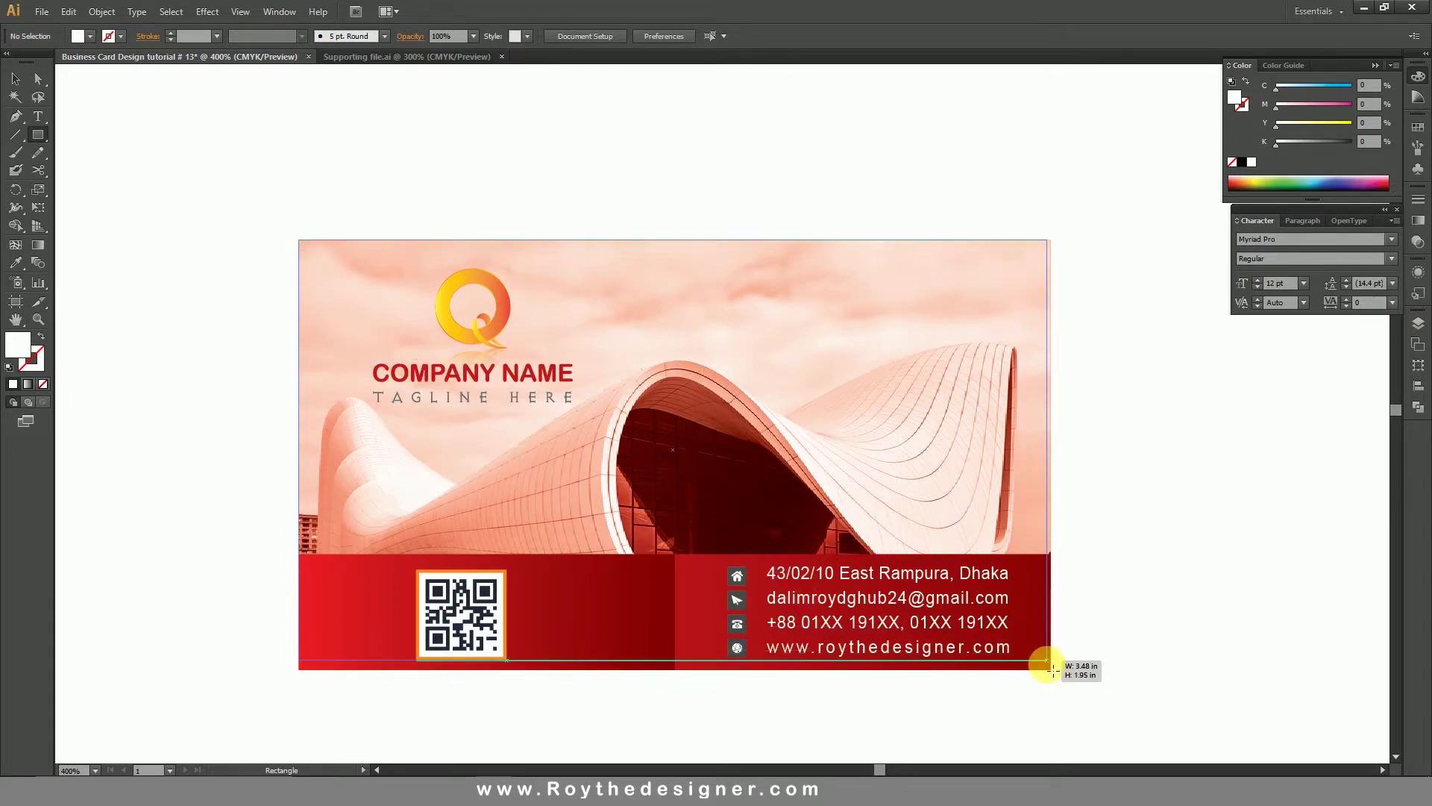
click(15, 79)
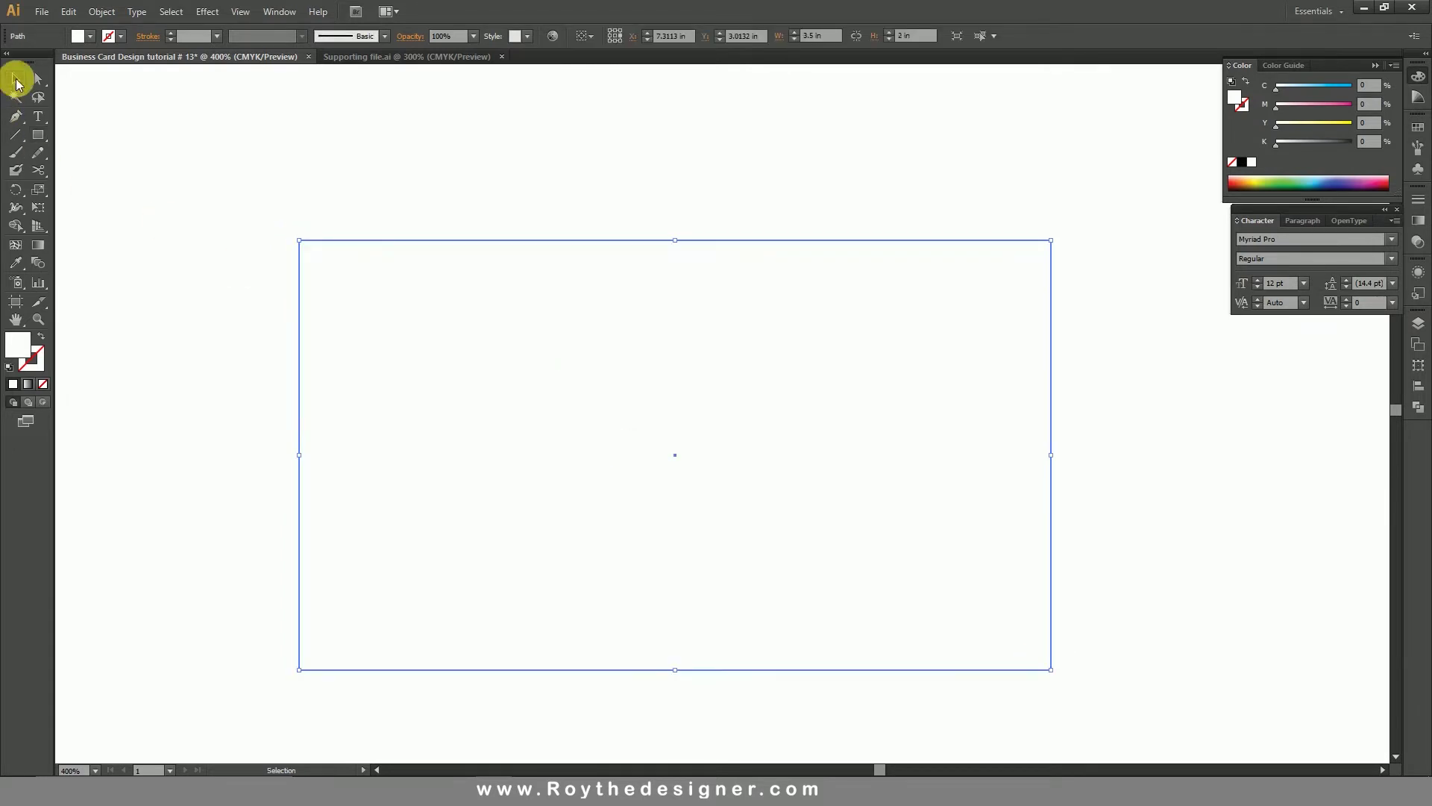
click(101, 11)
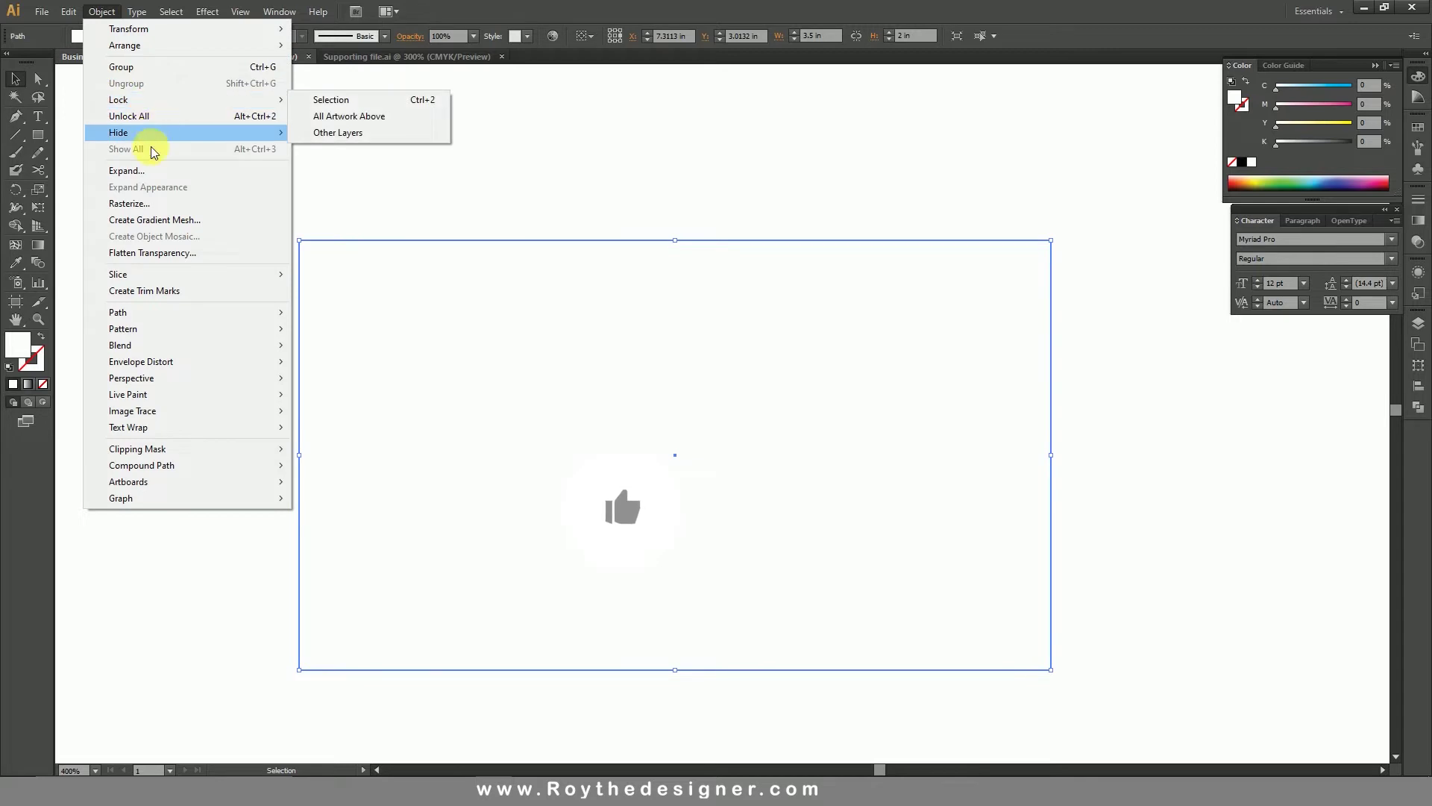
mouse_move(117, 312)
click(351, 365)
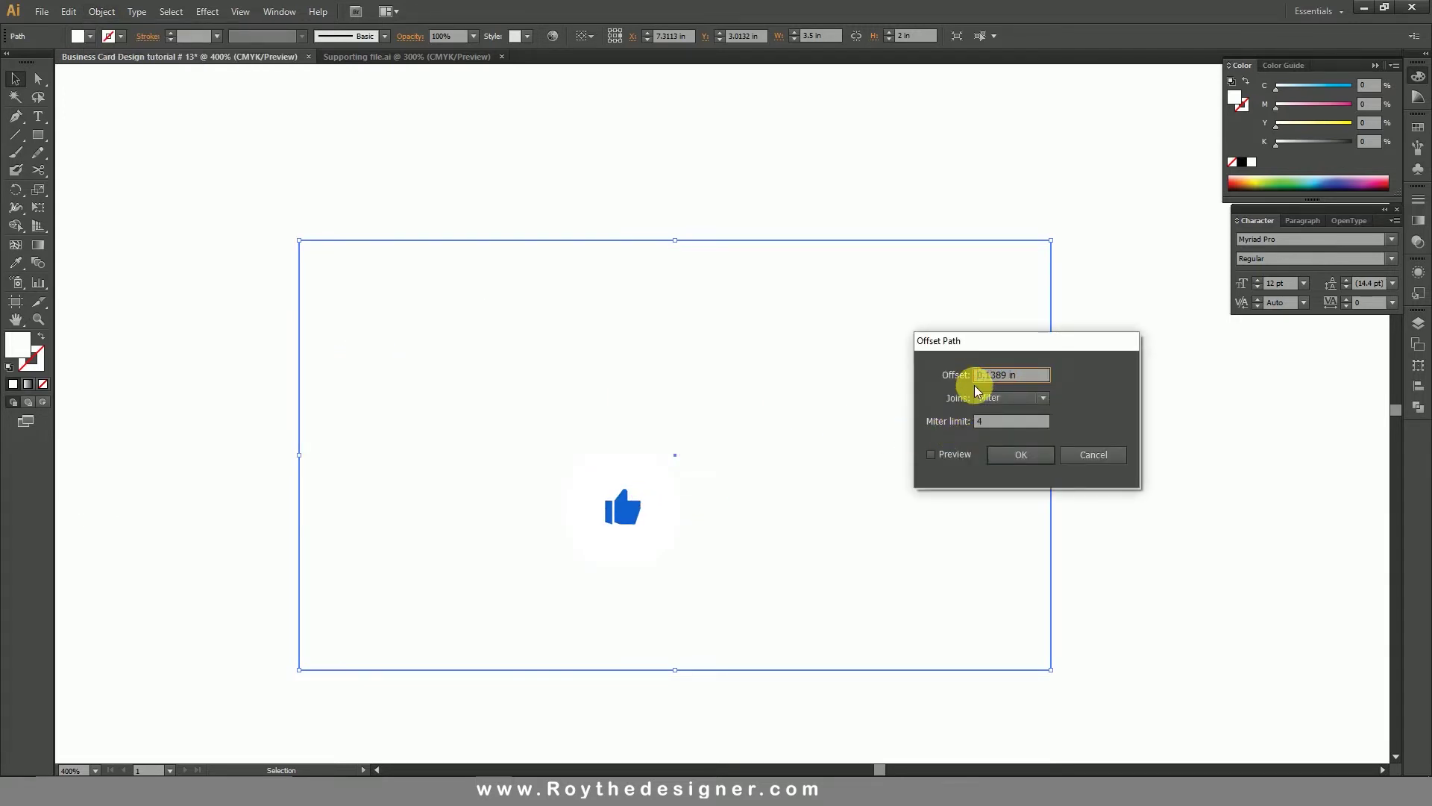
click(955, 455)
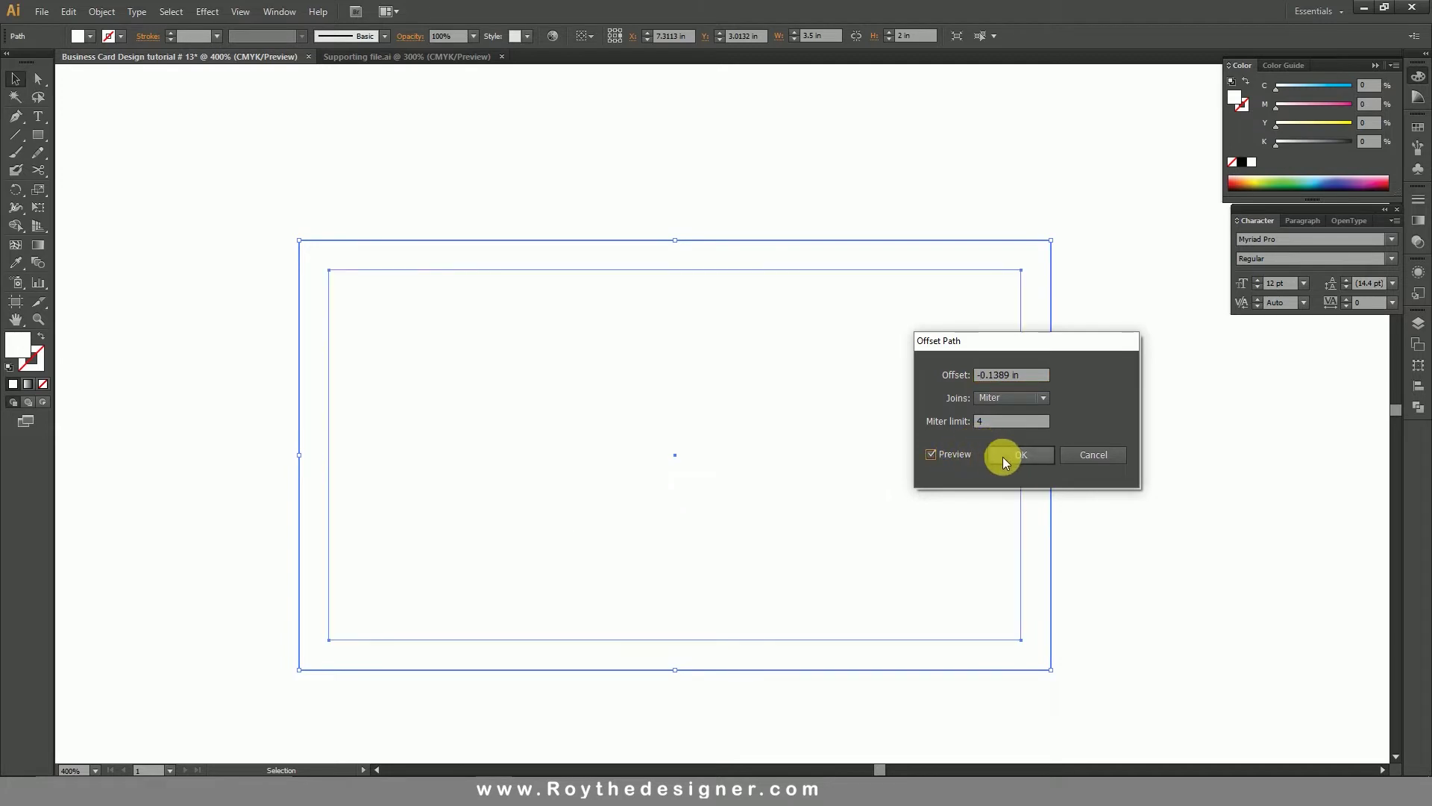
click(1044, 457)
right_click(939, 399)
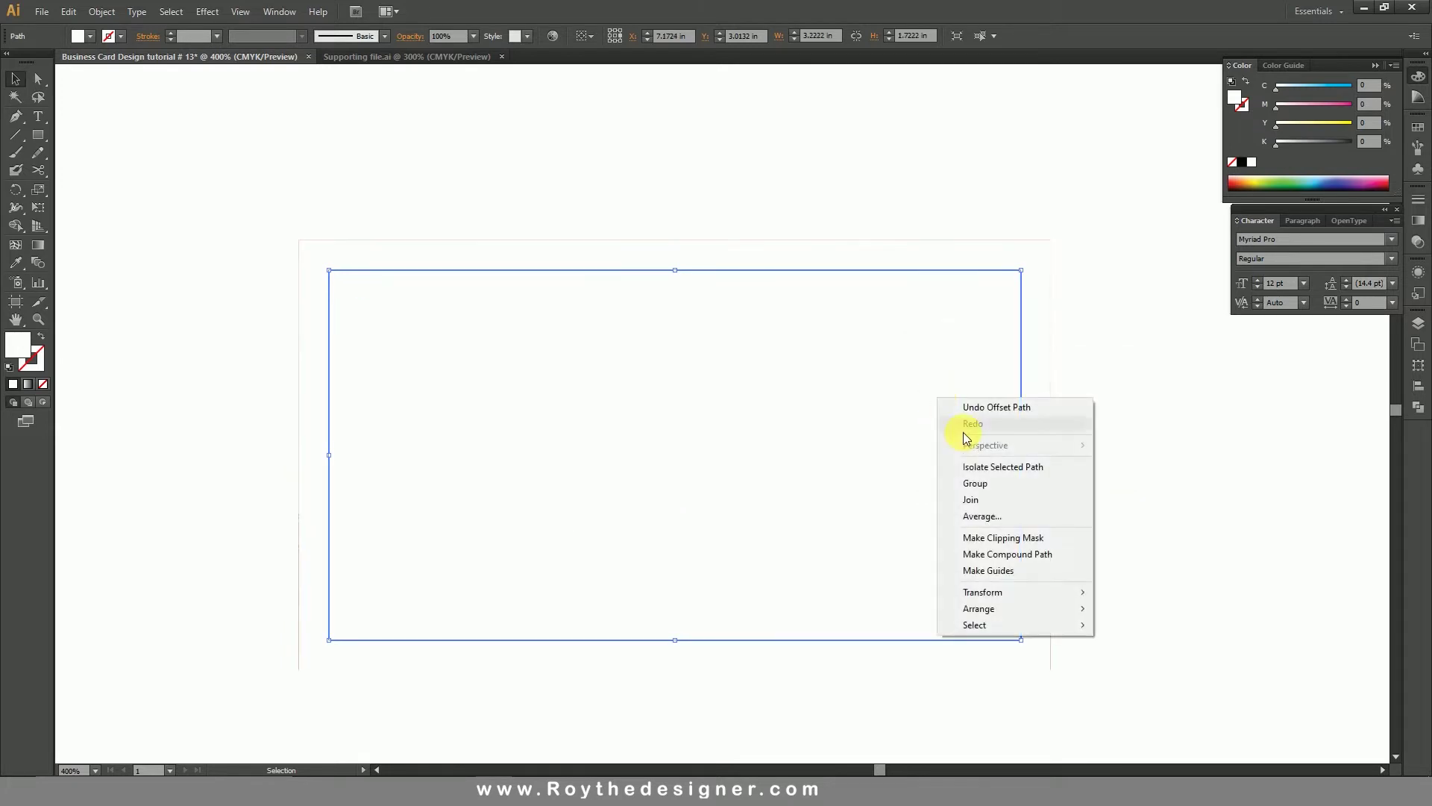
click(992, 570)
click(1033, 389)
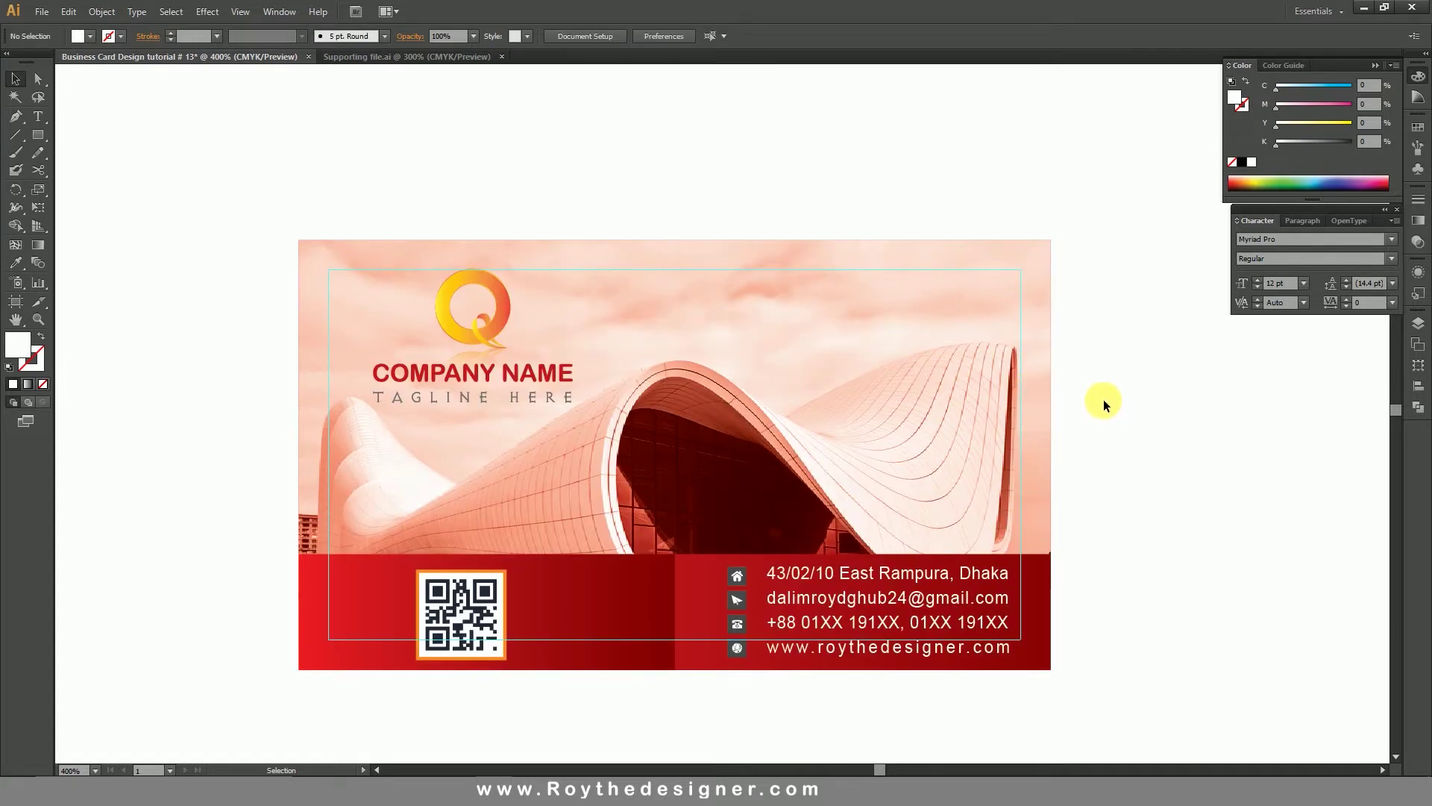
Shrink the QR code to 0.36 in square, raise the band's top edge, and move the QR code up.
key(ctrl+space)
drag(234, 489, 1206, 729)
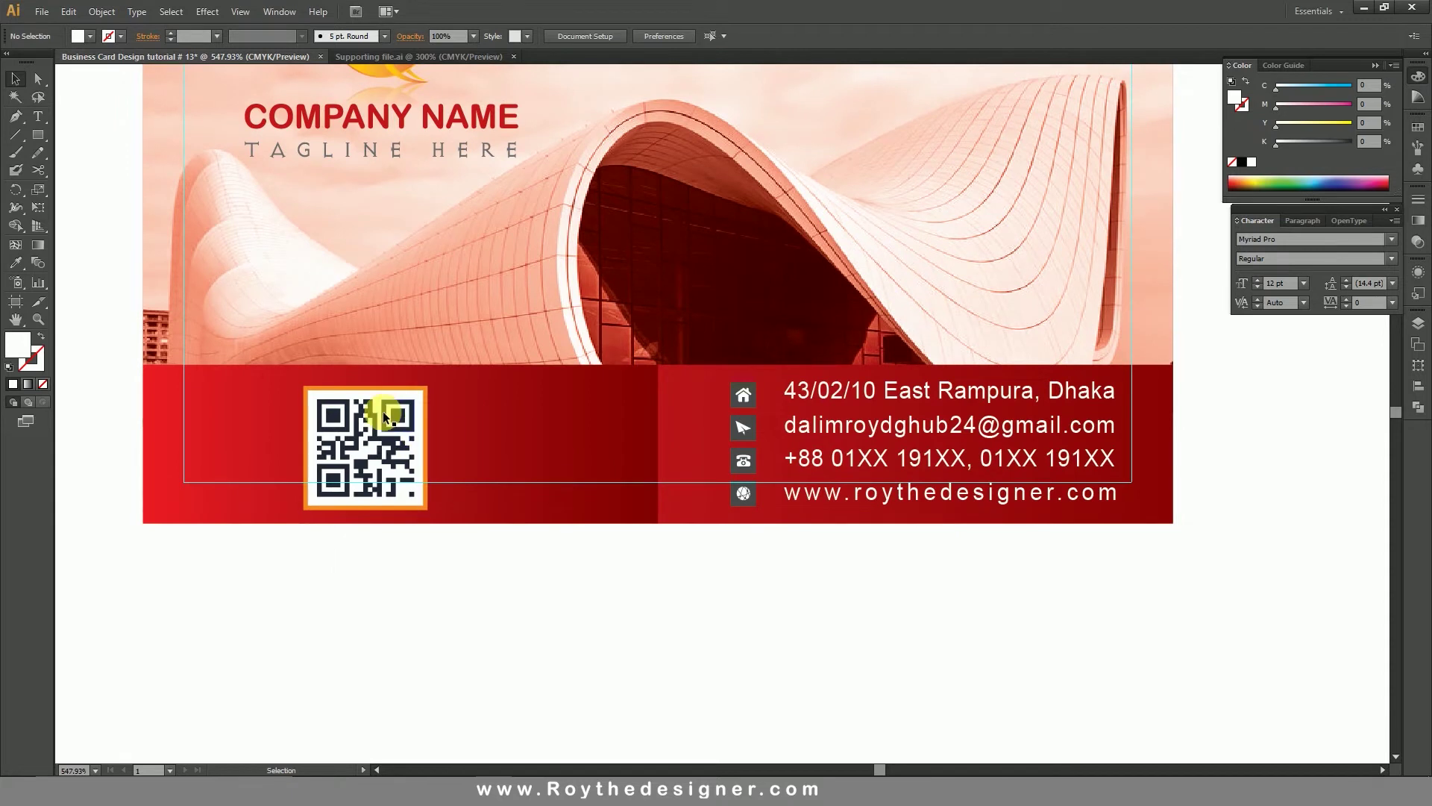
click(387, 464)
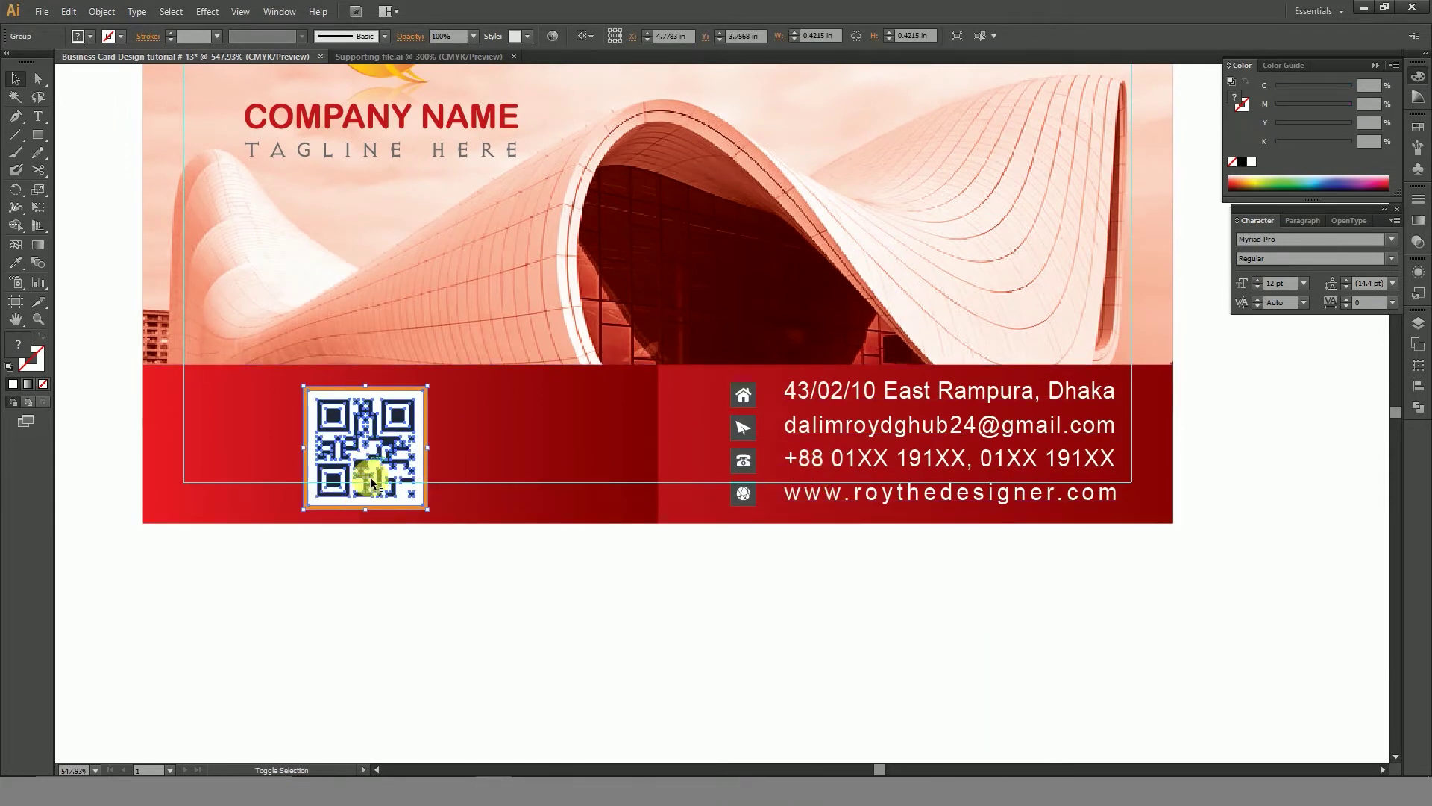
drag(366, 510, 373, 498)
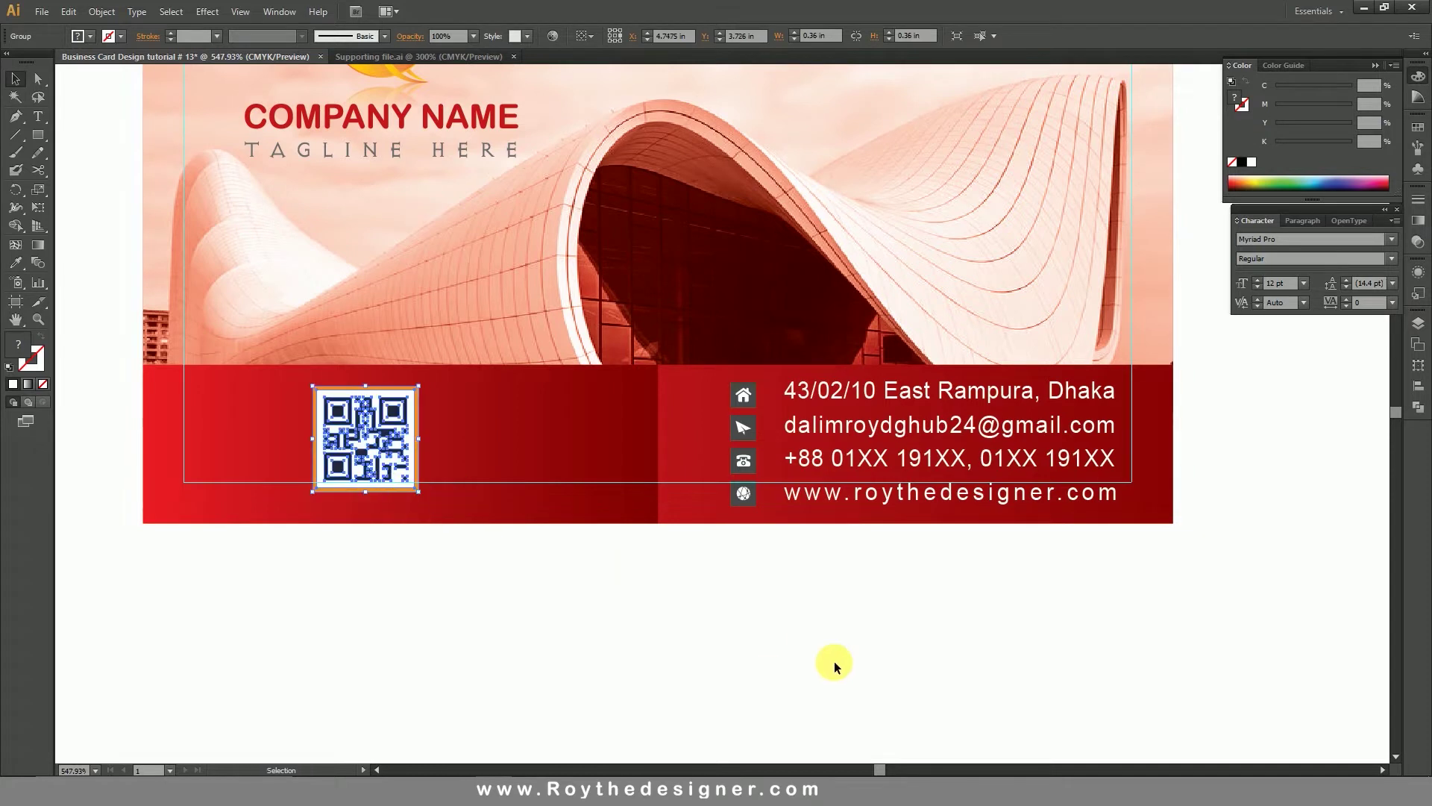
scroll(776, 664, up, 1)
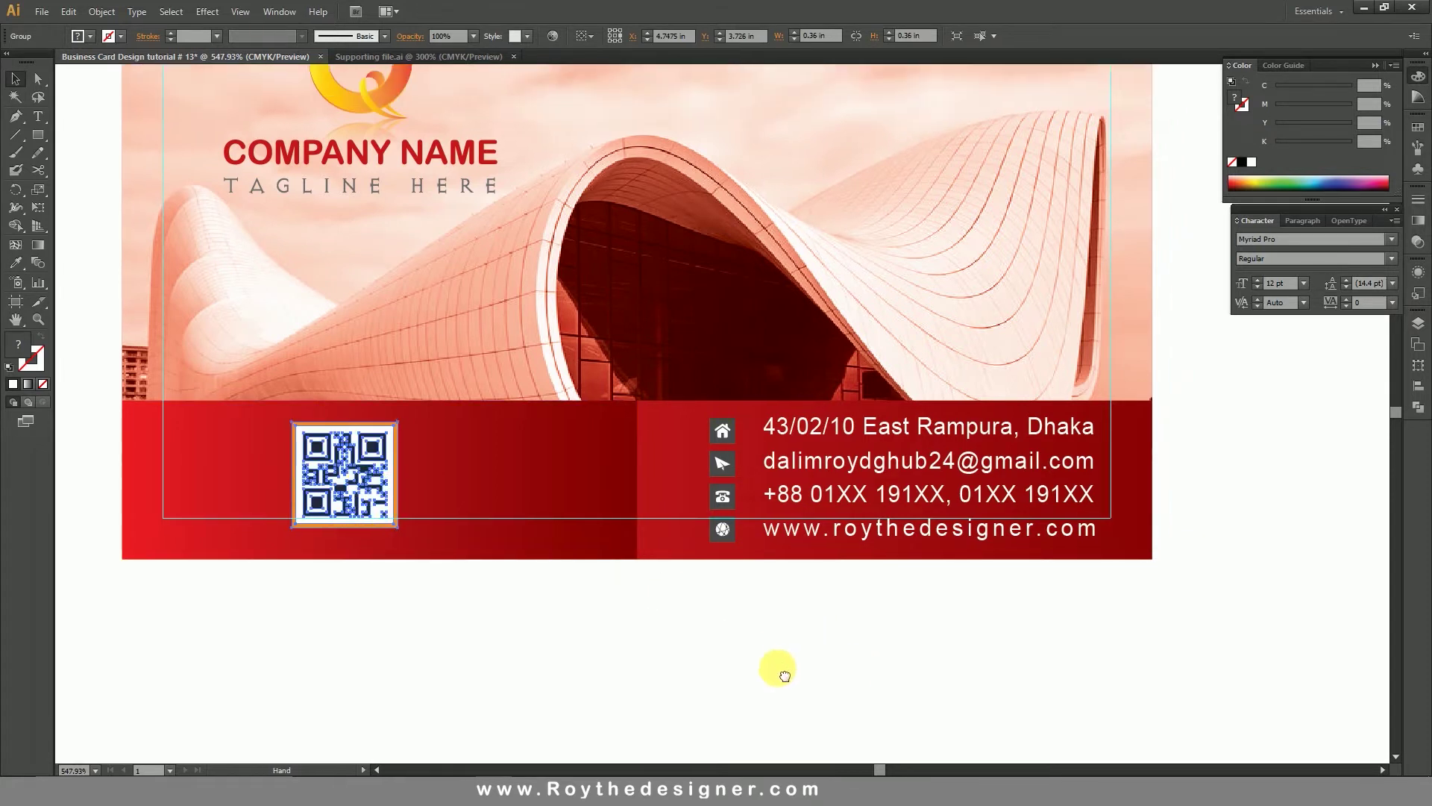
mouse_move(619, 379)
mouse_down()
mouse_move(651, 423)
mouse_move(640, 378)
mouse_up()
click(575, 579)
mouse_move(396, 471)
mouse_down()
mouse_move(398, 447)
mouse_move(379, 451)
mouse_up()
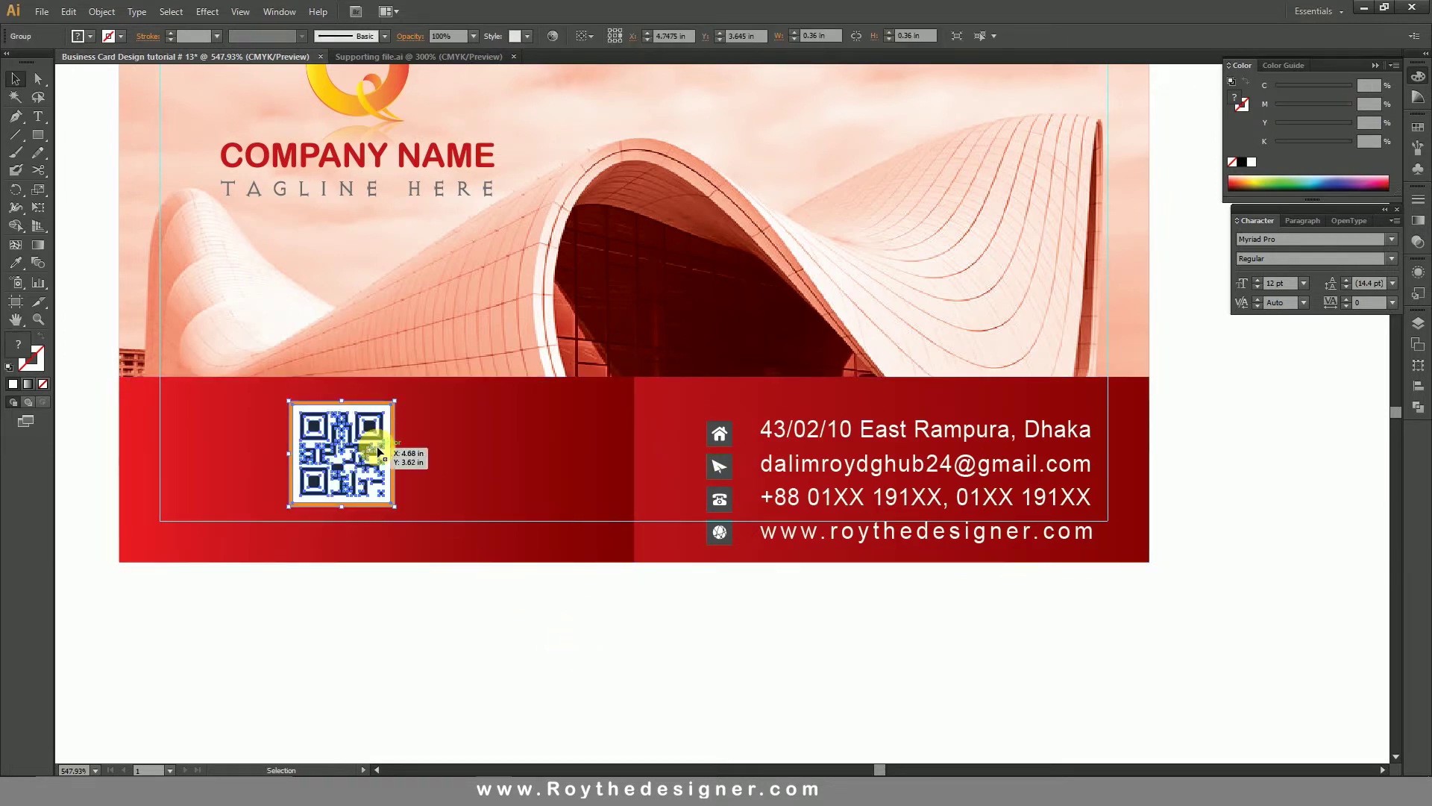
click(953, 631)
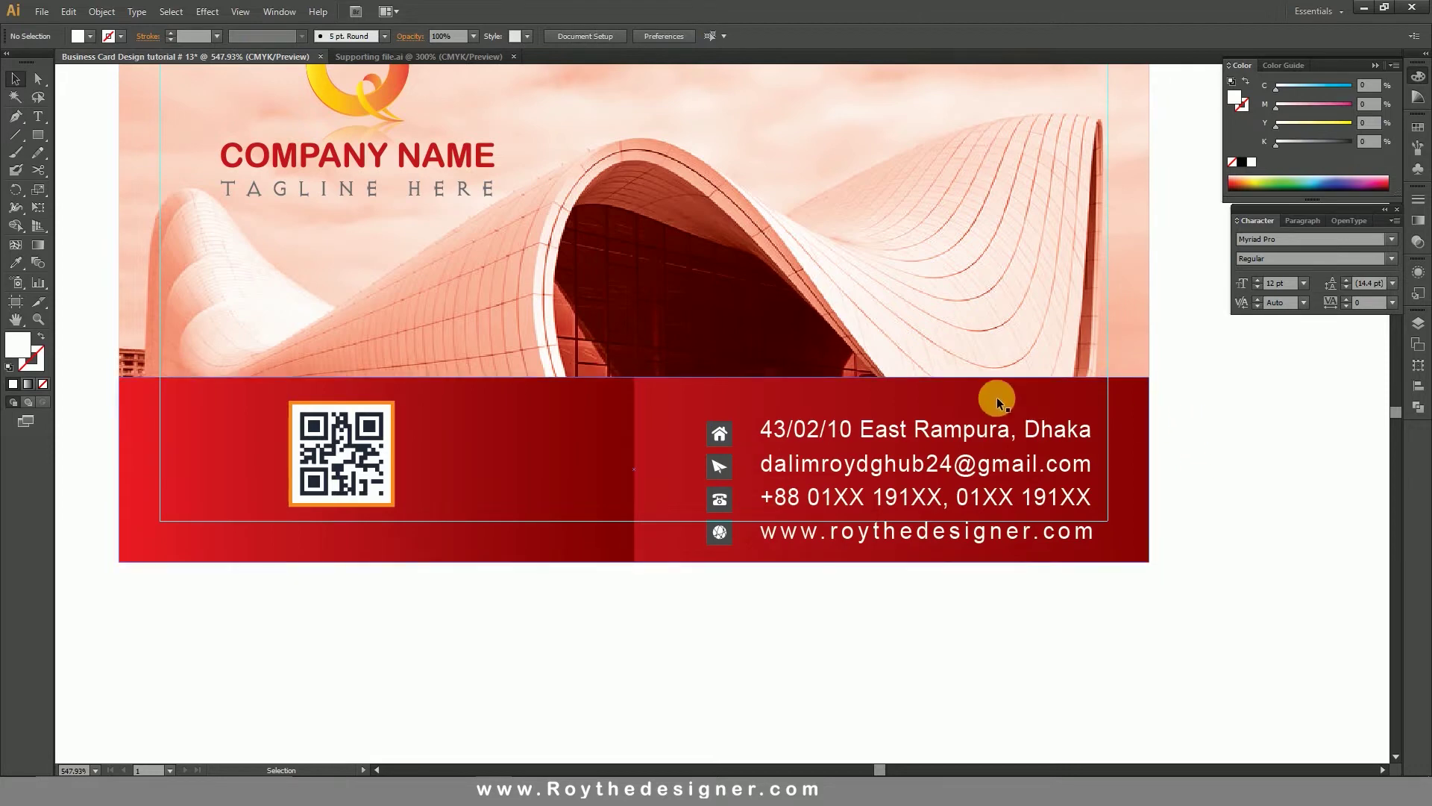
Move the contact text and its four icons up slightly within the band.
click(885, 437)
shift+click(719, 435)
shift+click(713, 468)
shift+click(712, 500)
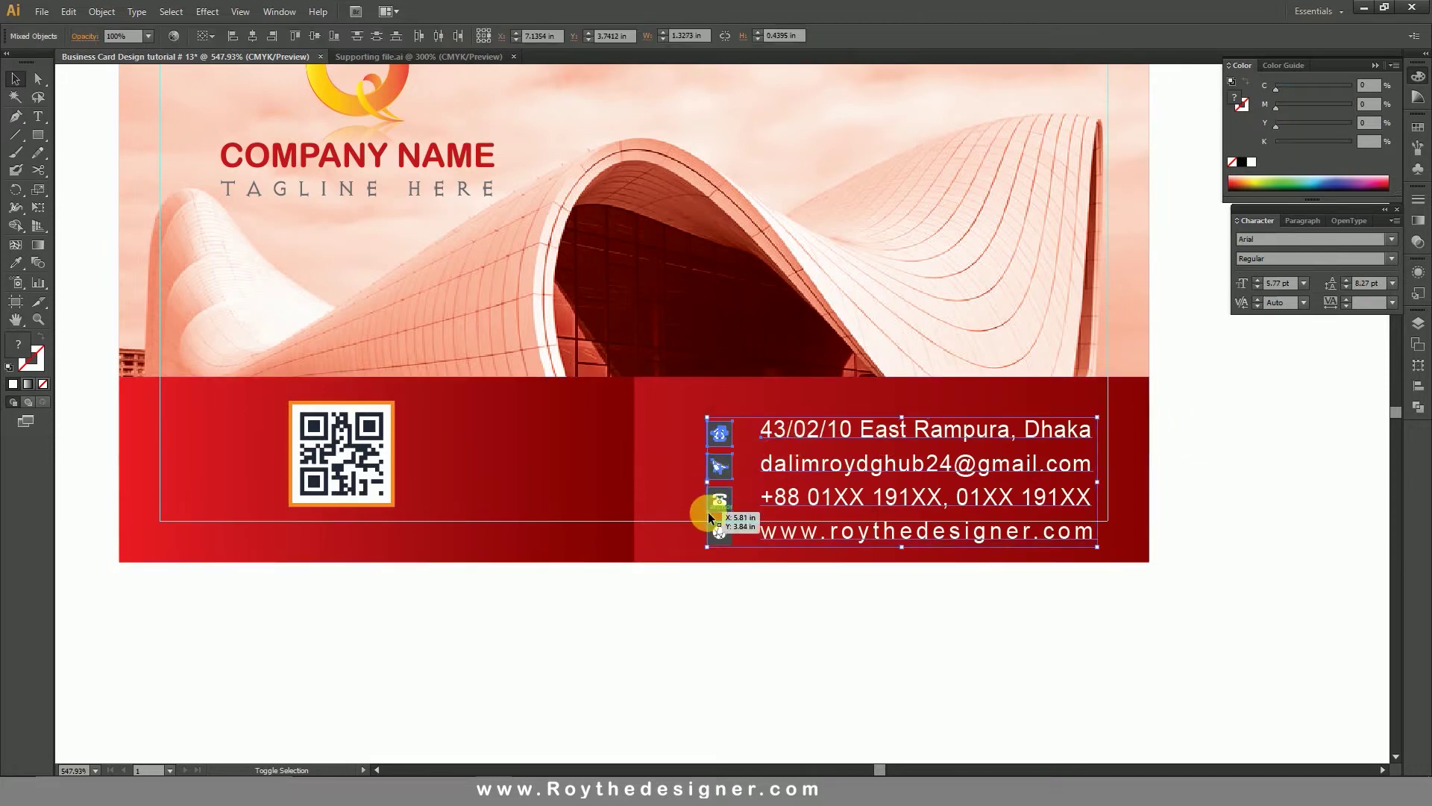
shift+click(716, 528)
mouse_move(830, 526)
mouse_down()
mouse_move(830, 508)
mouse_move(903, 515)
mouse_up()
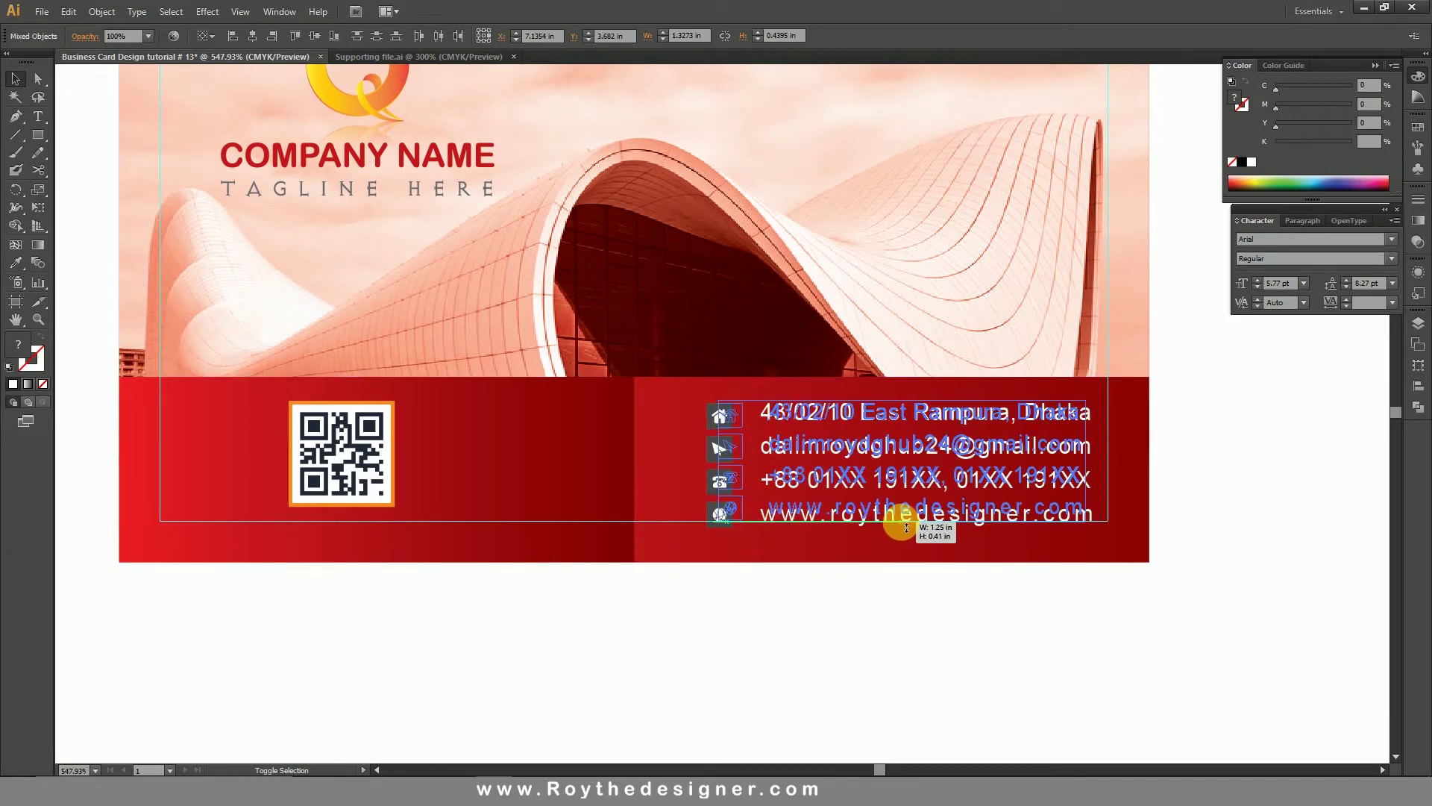
click(1039, 639)
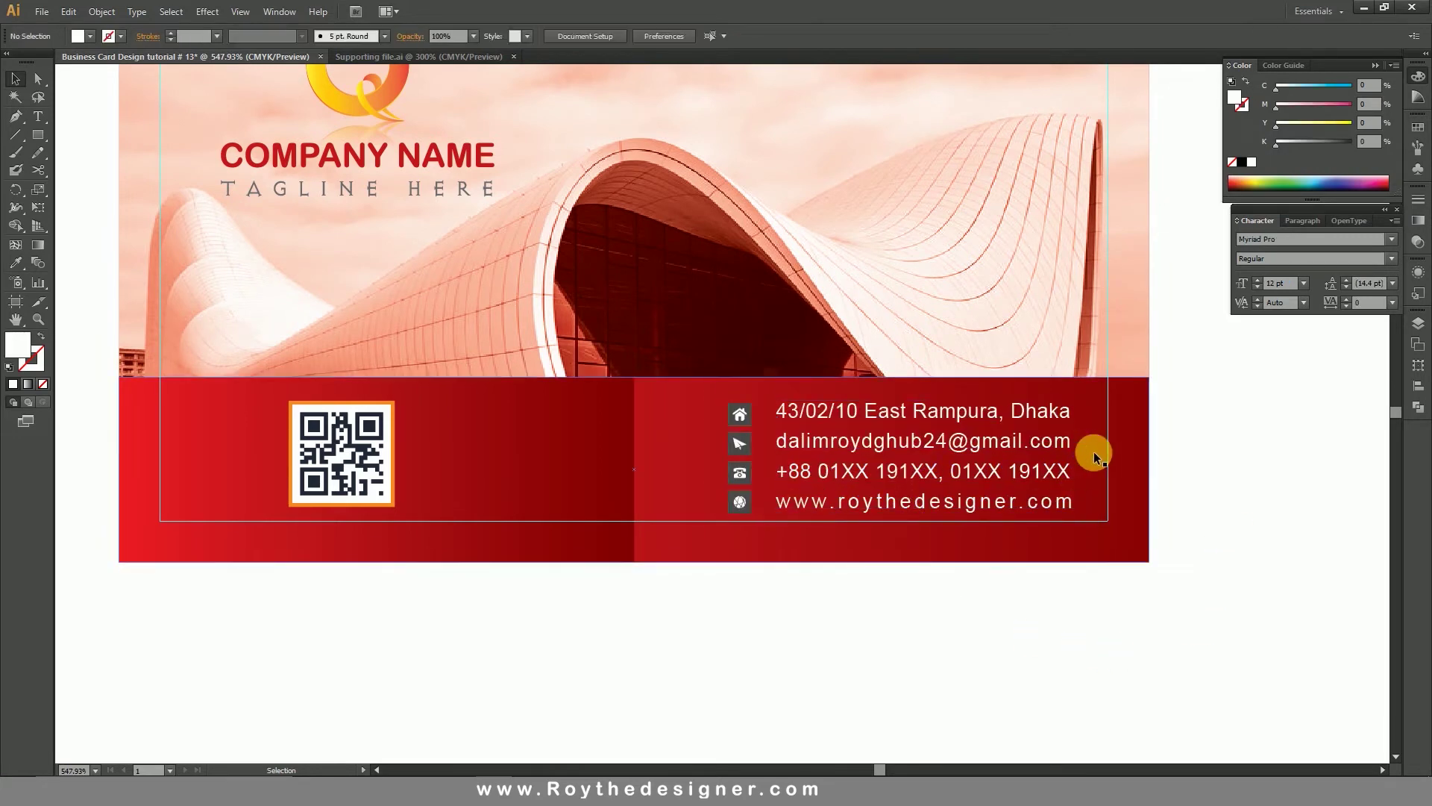
right_click(1233, 440)
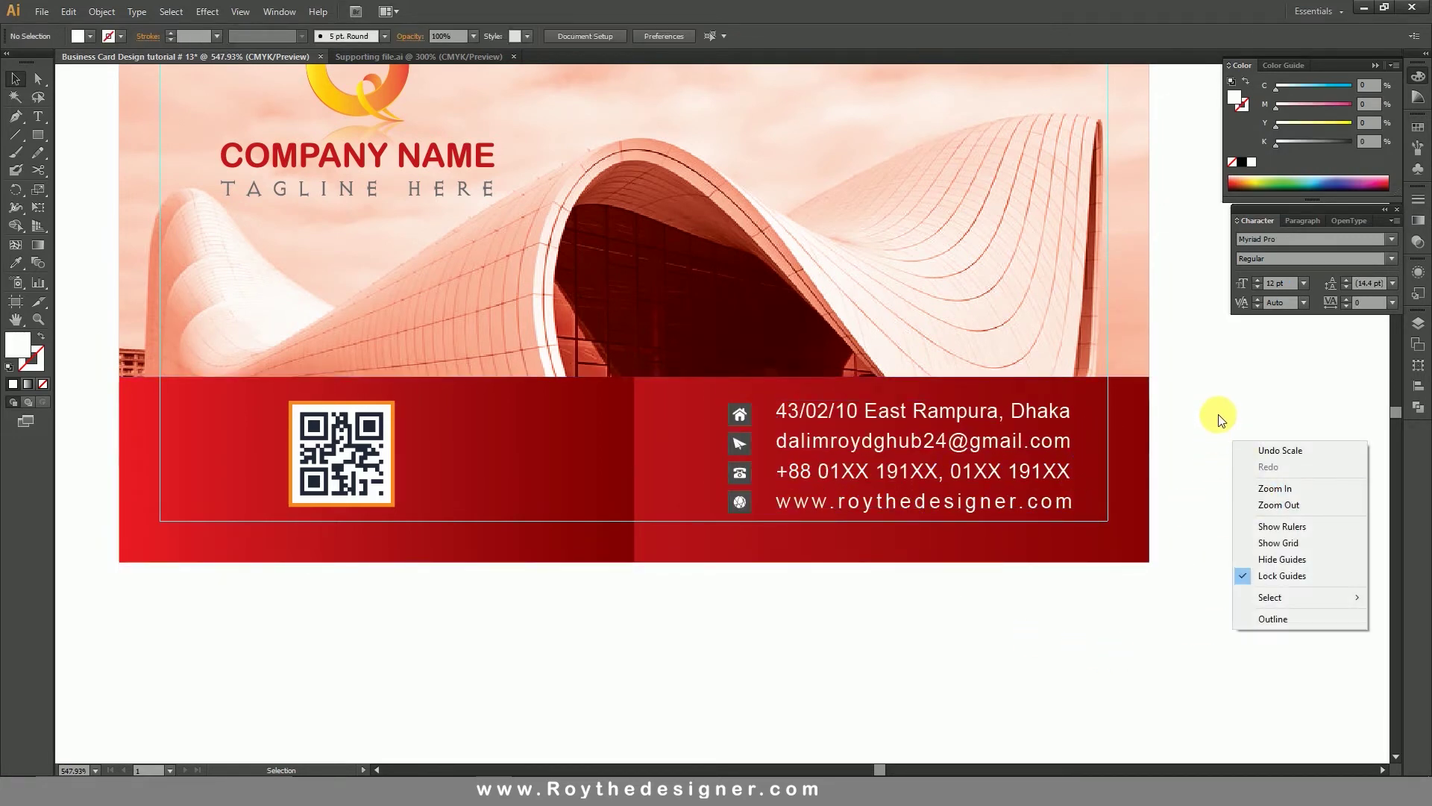
Enlarge the QR code slightly with the guides visible.
click(1282, 559)
alt+click(905, 485)
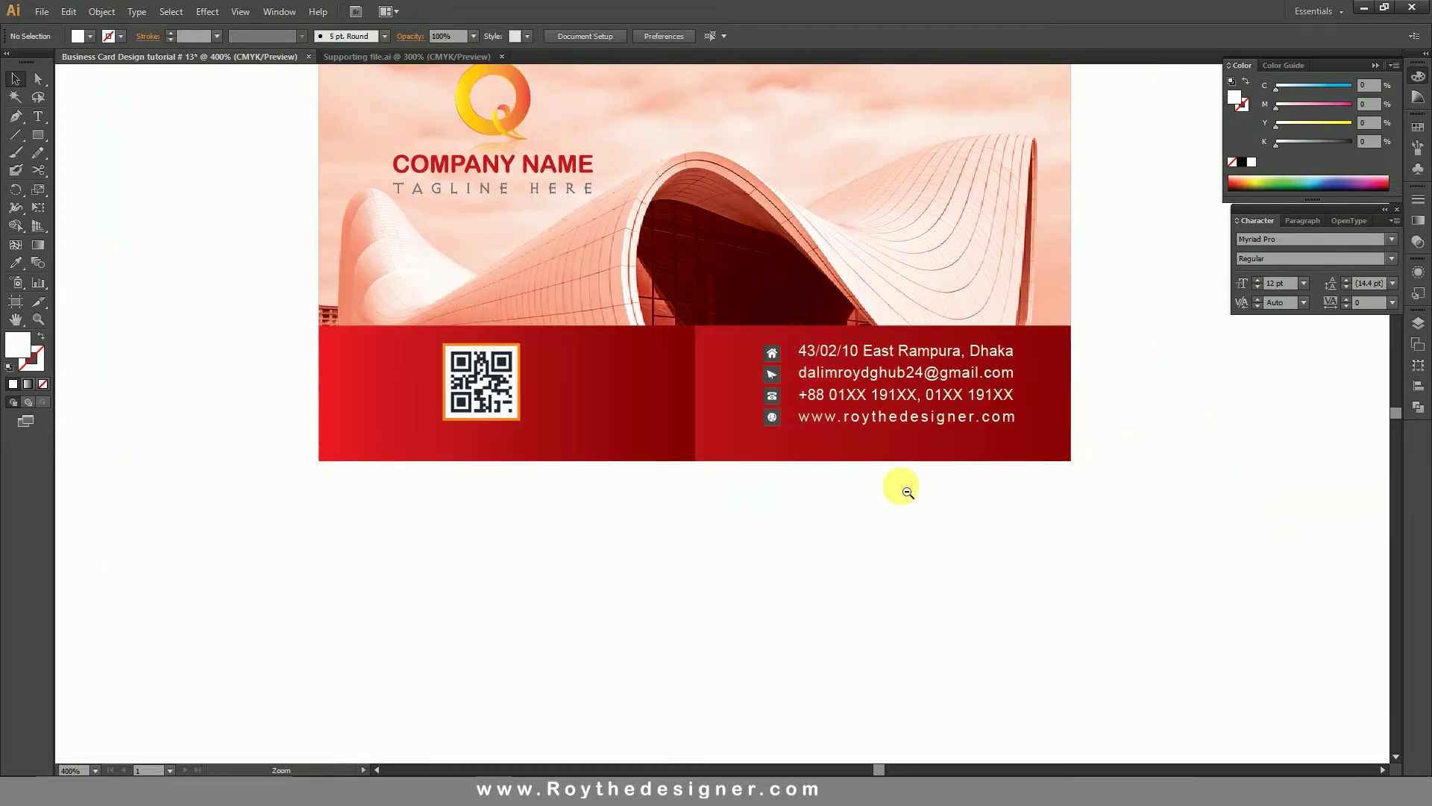
drag(294, 372, 1098, 700)
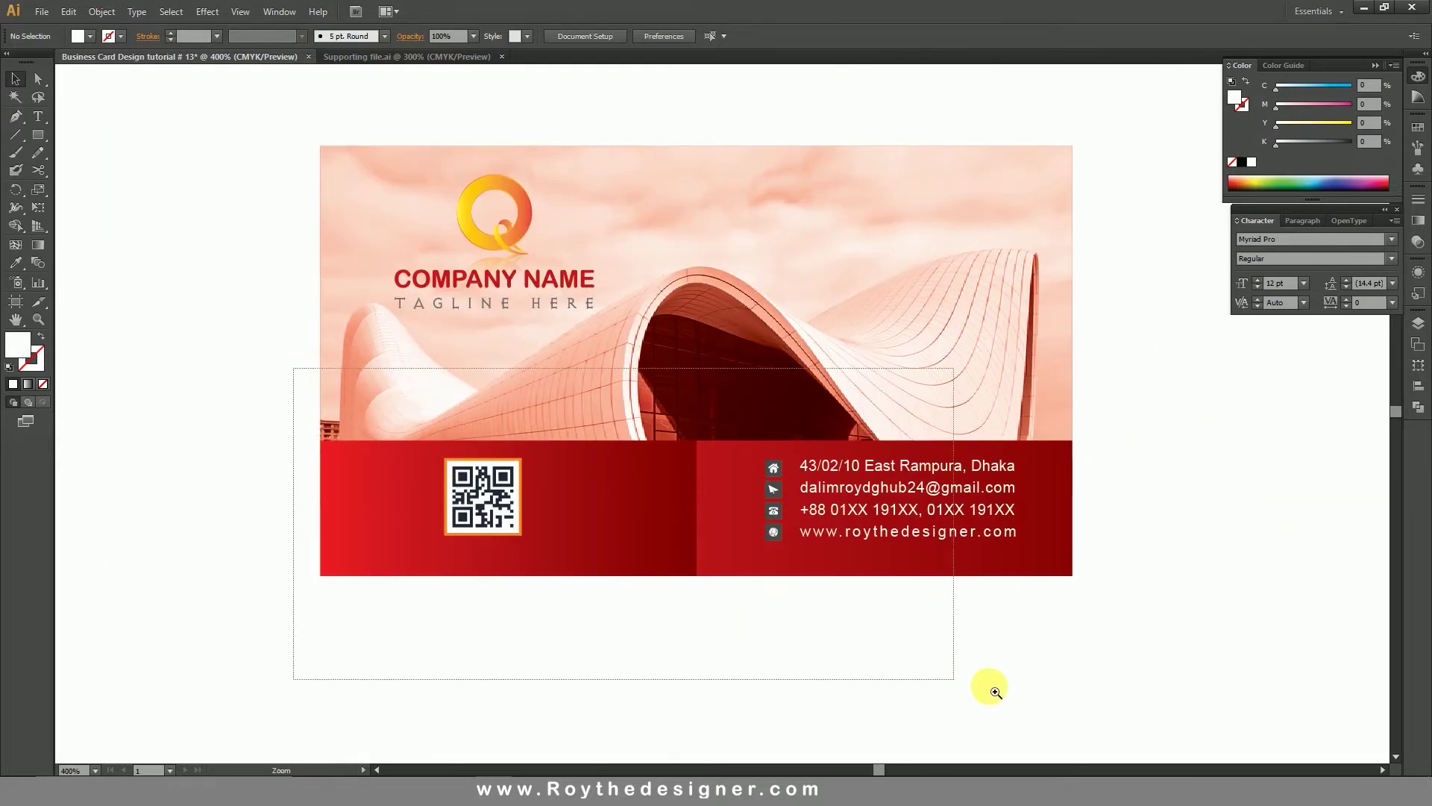
right_click(1011, 606)
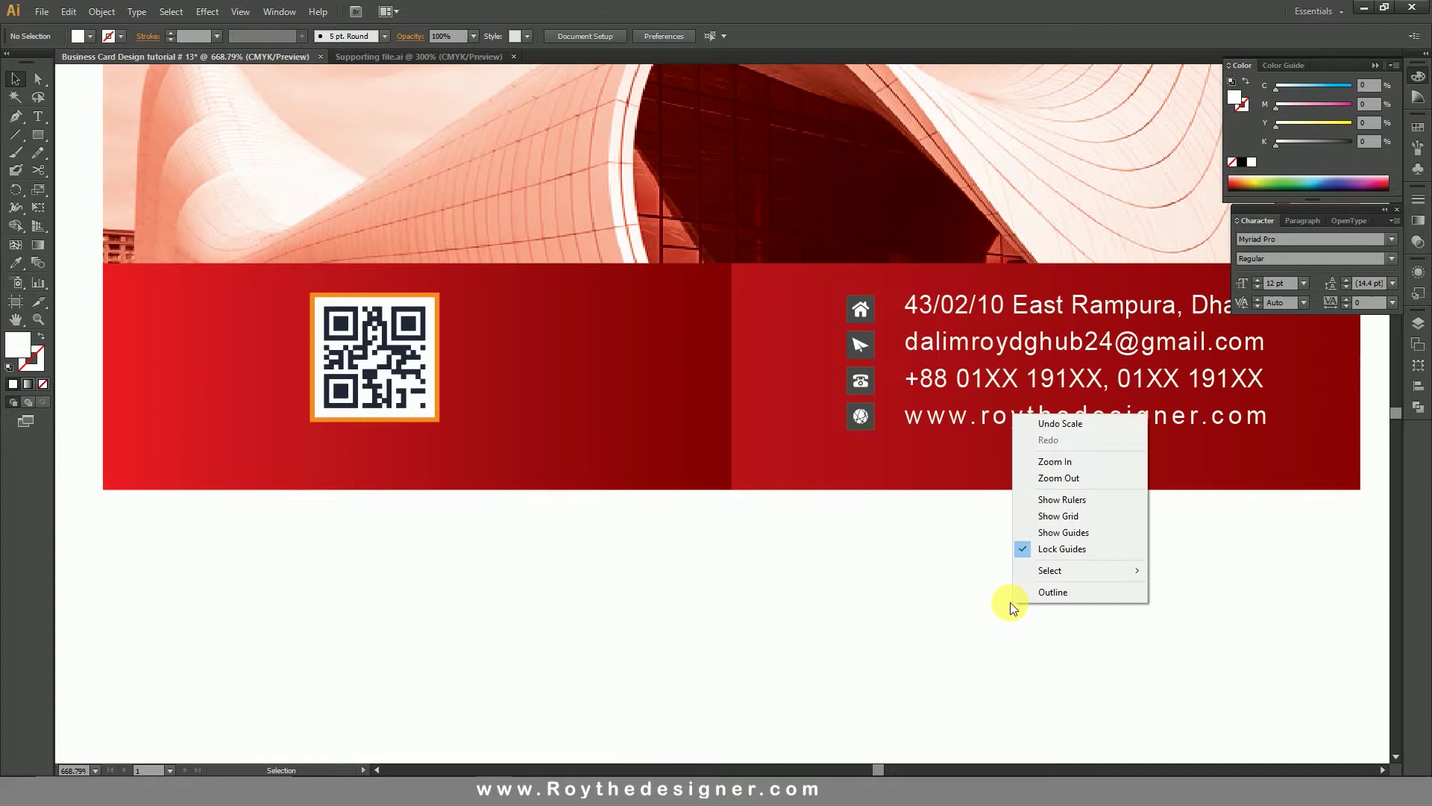
click(1058, 535)
click(383, 366)
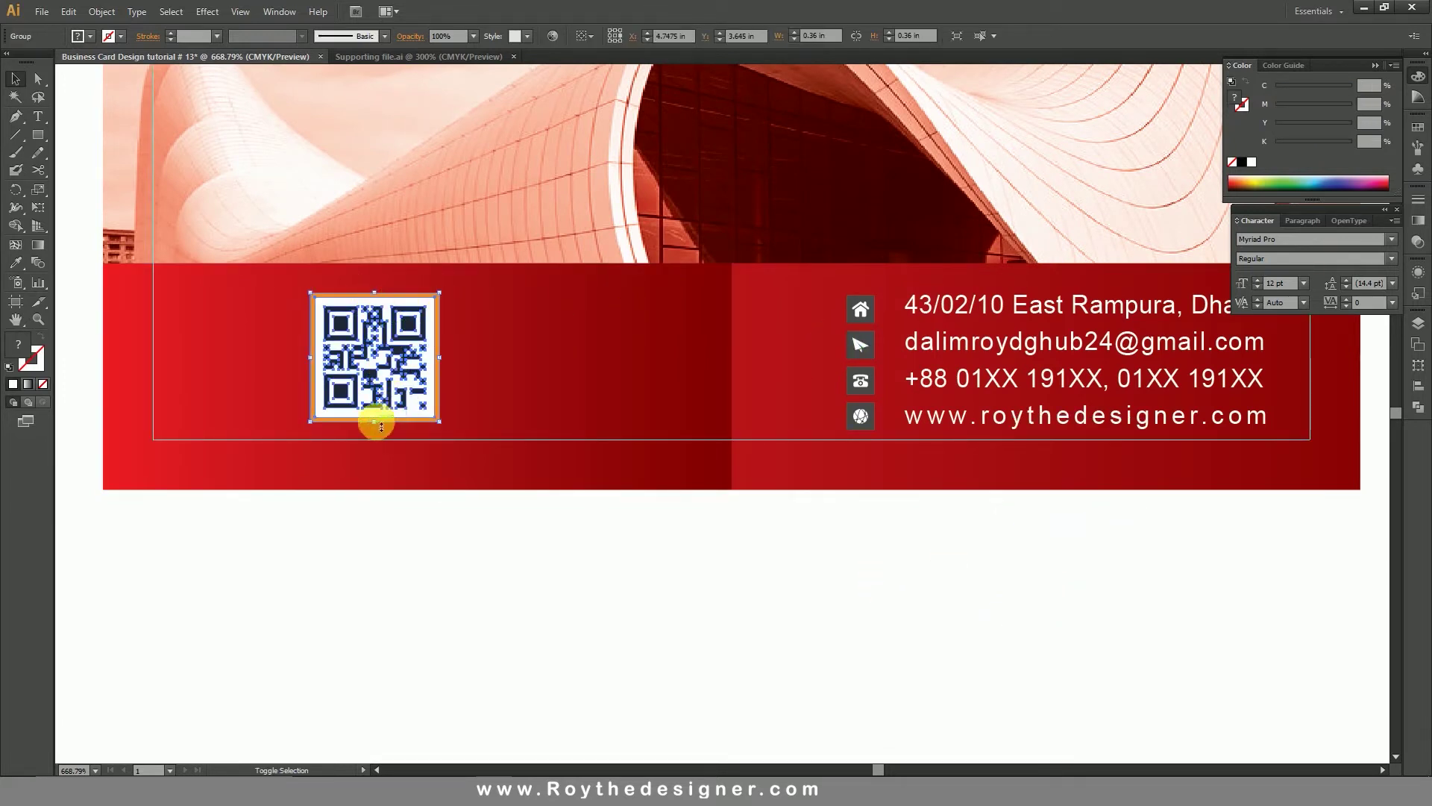
drag(375, 421, 383, 446)
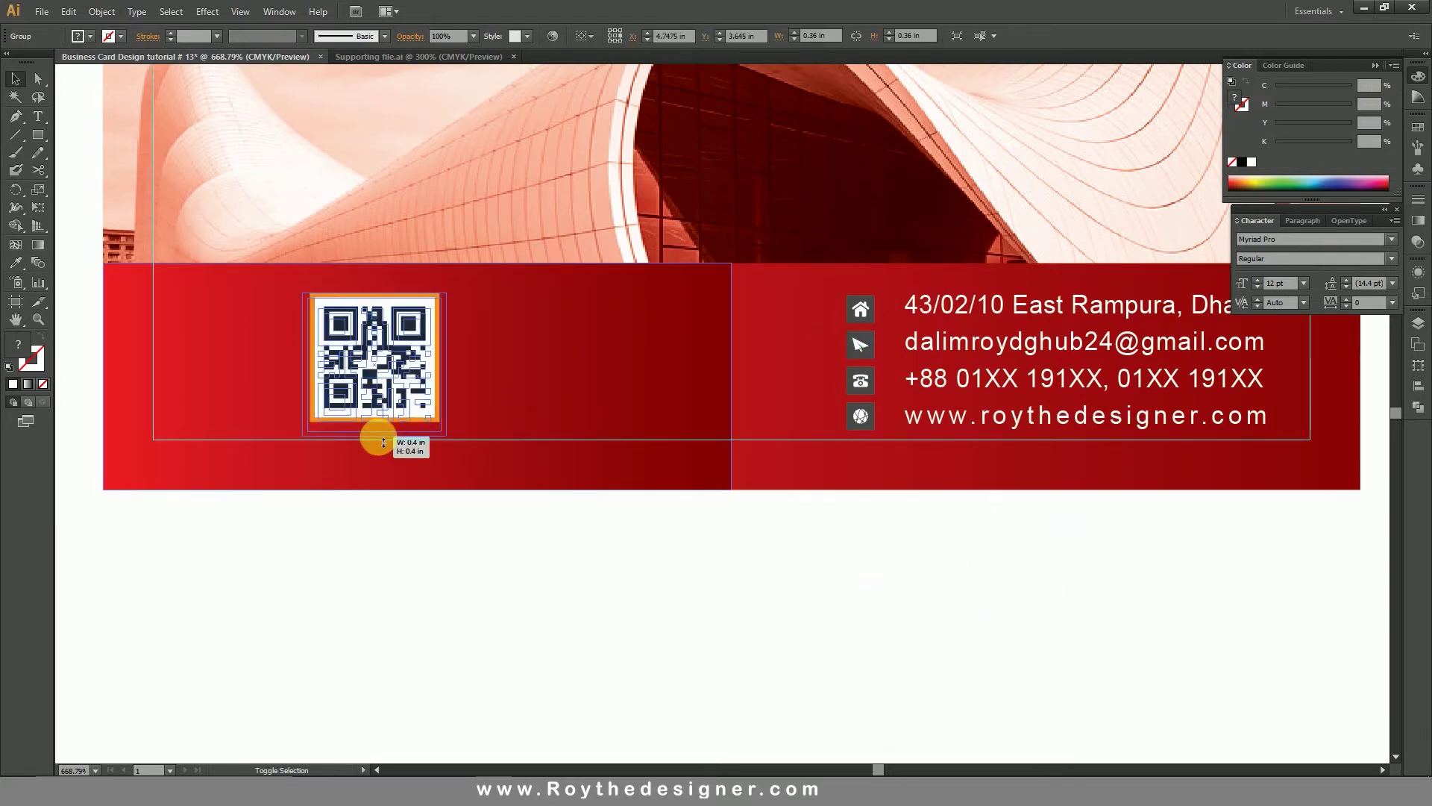
click(522, 499)
Group the contact text with its phone, send and home icons and scale the group up slightly.
scroll(934, 449, right, 3)
click(910, 422)
shift+click(729, 383)
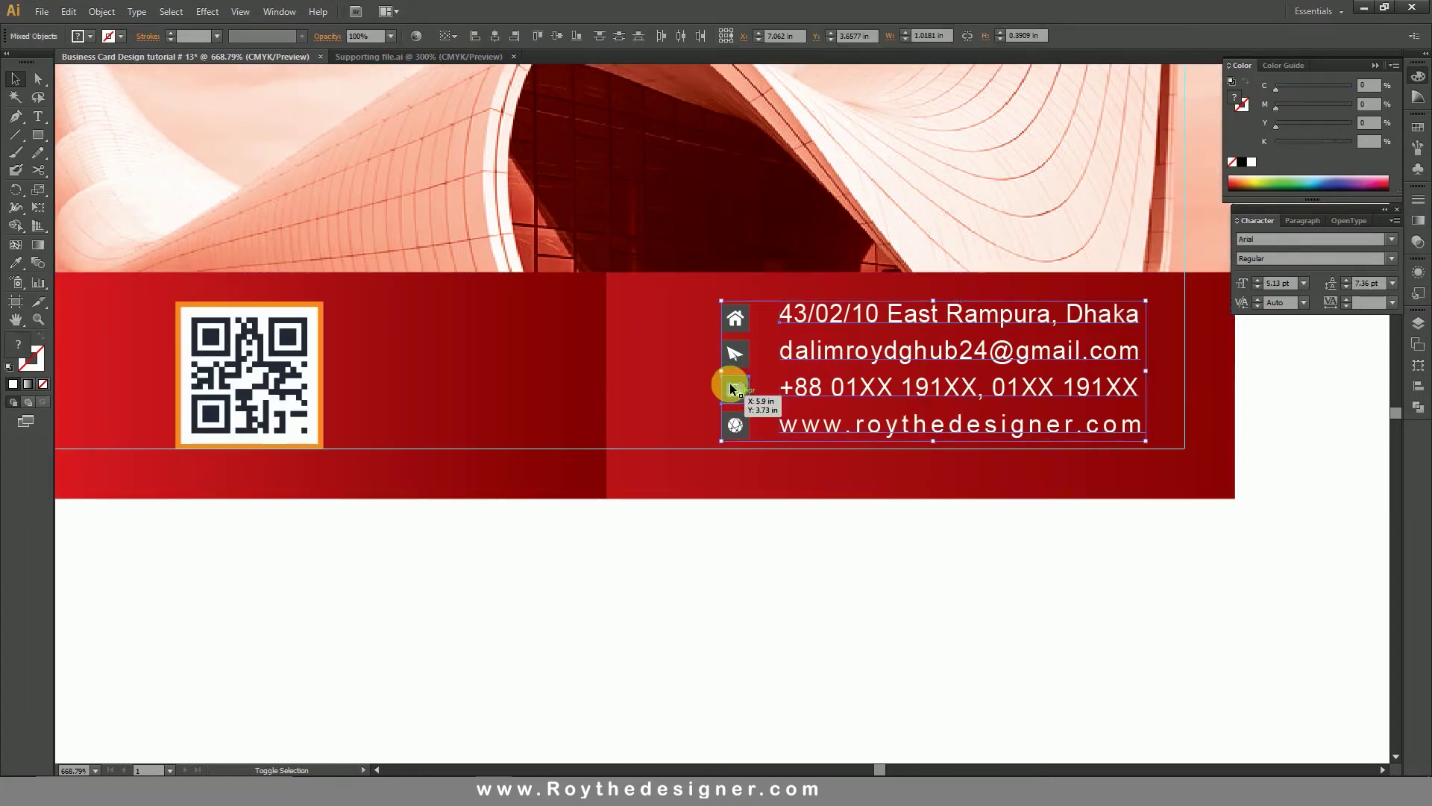
shift+click(734, 353)
shift+click(735, 317)
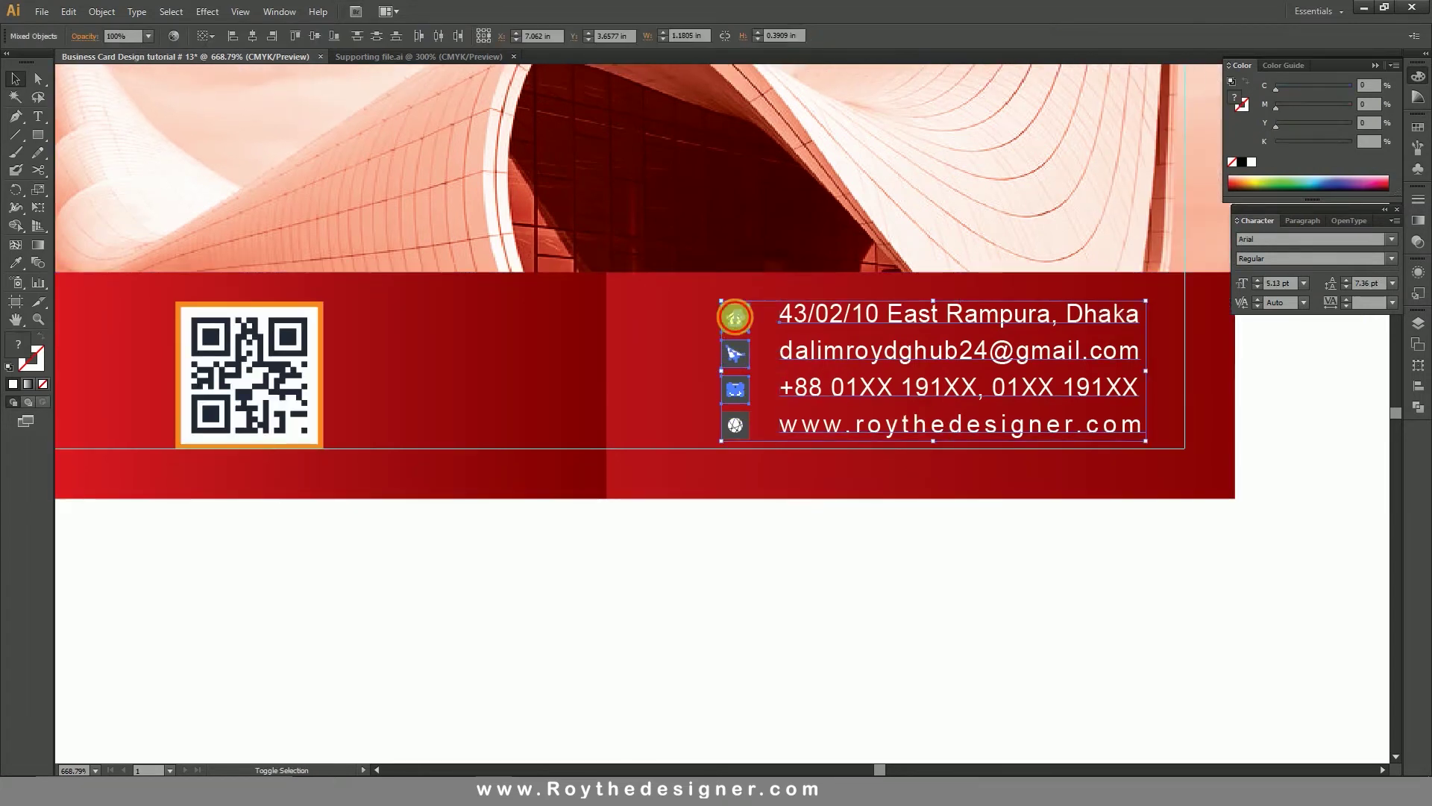
click(119, 19)
click(145, 68)
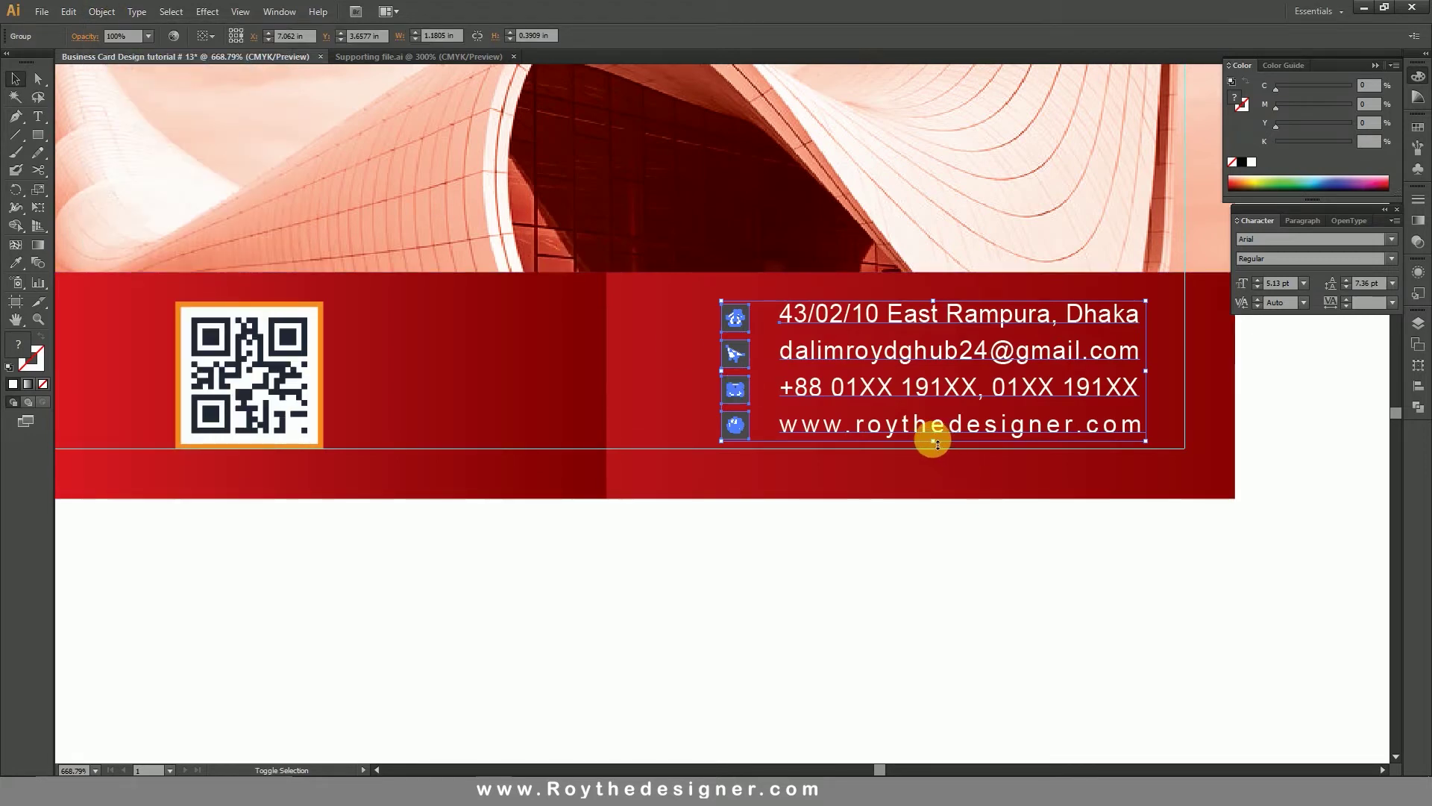
drag(938, 445, 936, 452)
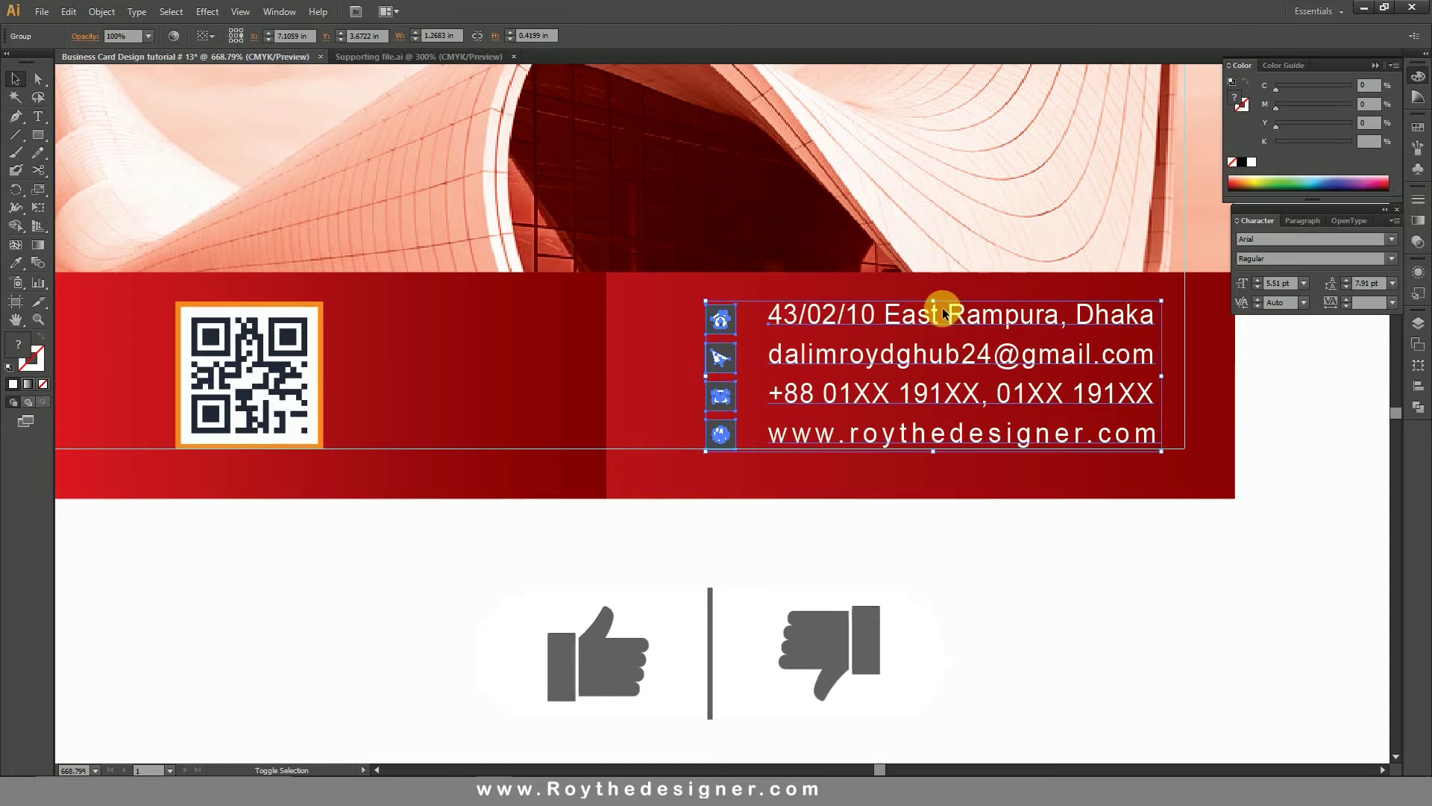
click(947, 635)
Hide the guides and nudge the contact group and QR code down.
right_click(947, 632)
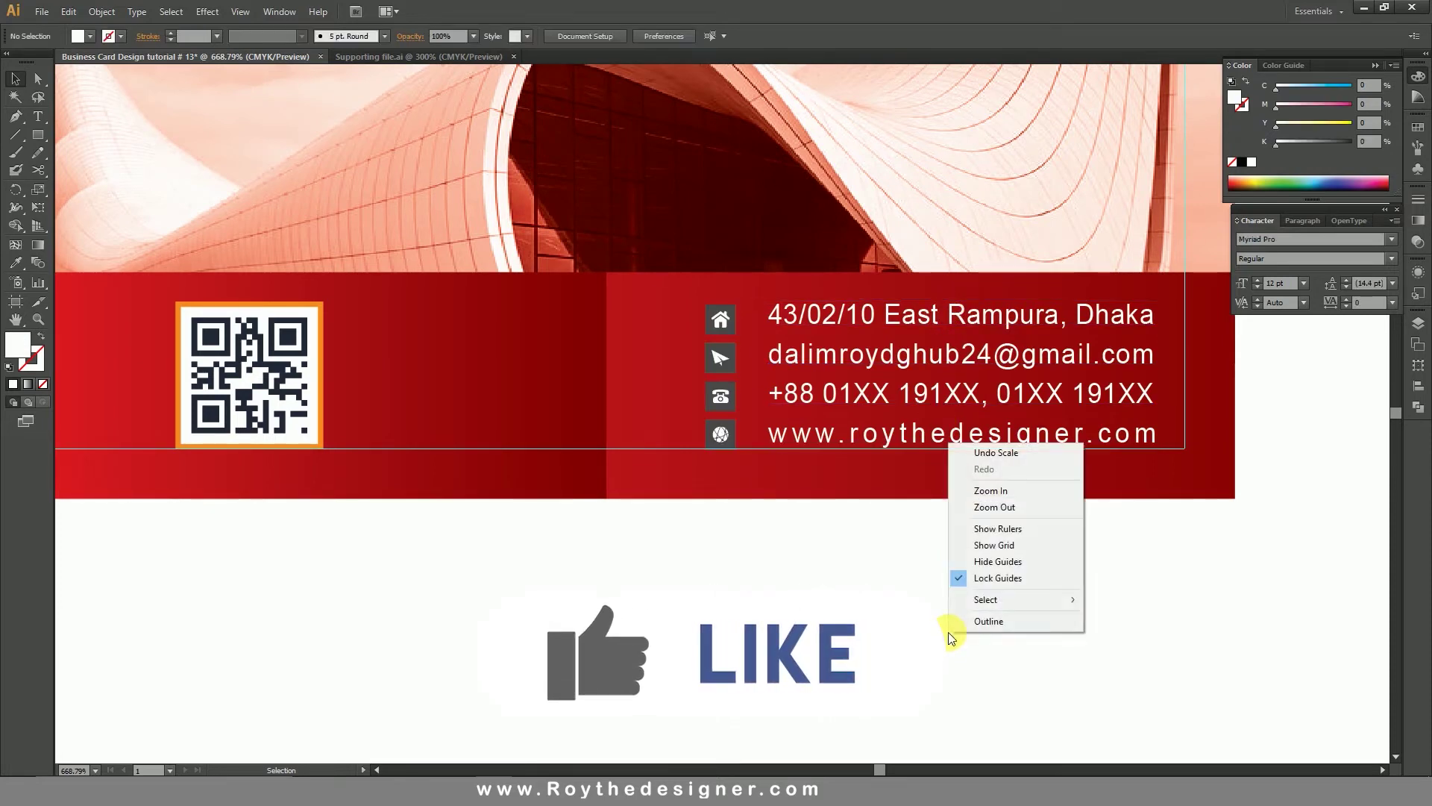
click(1004, 563)
scroll(633, 480, down, 1)
scroll(905, 438, down, 1)
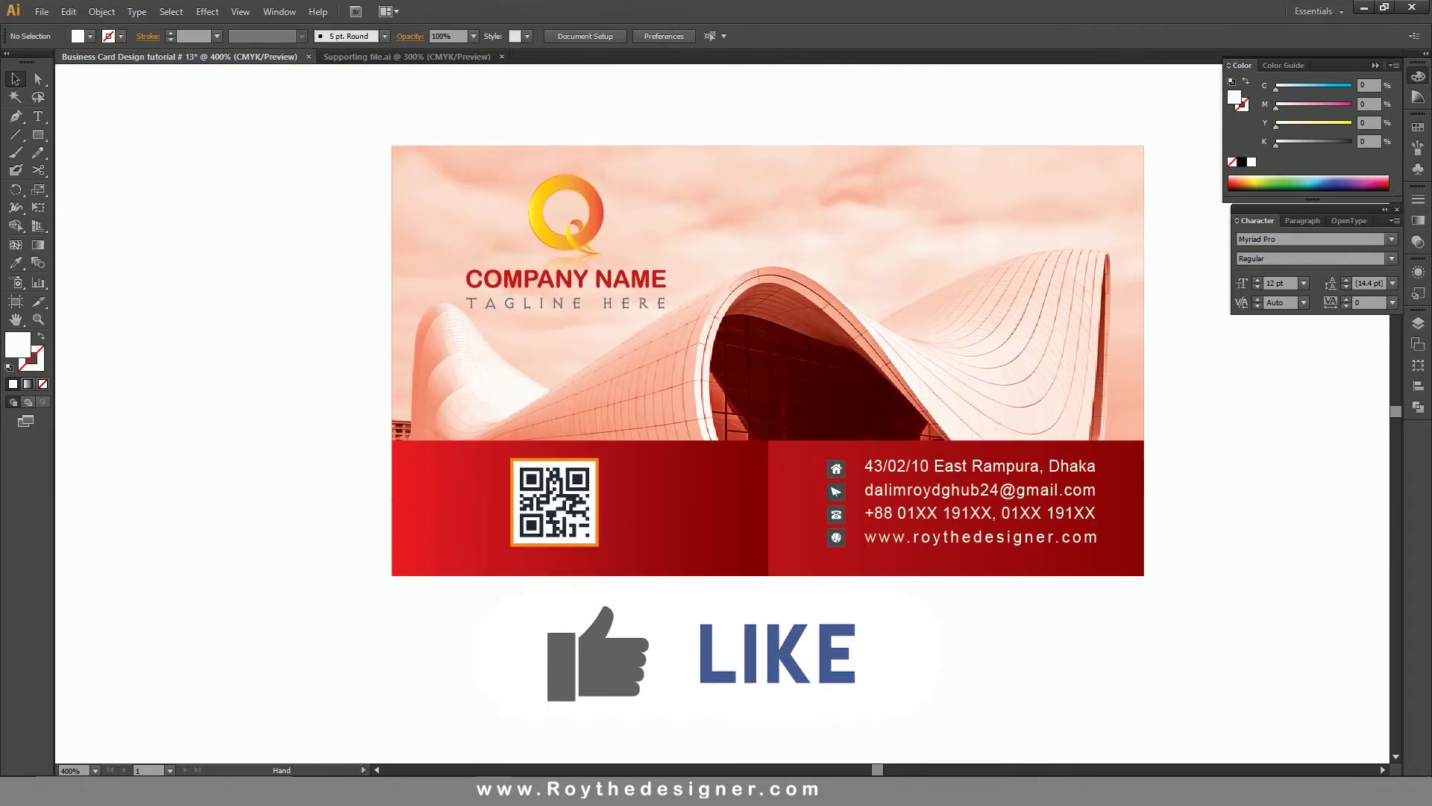
click(896, 538)
shift+click(554, 501)
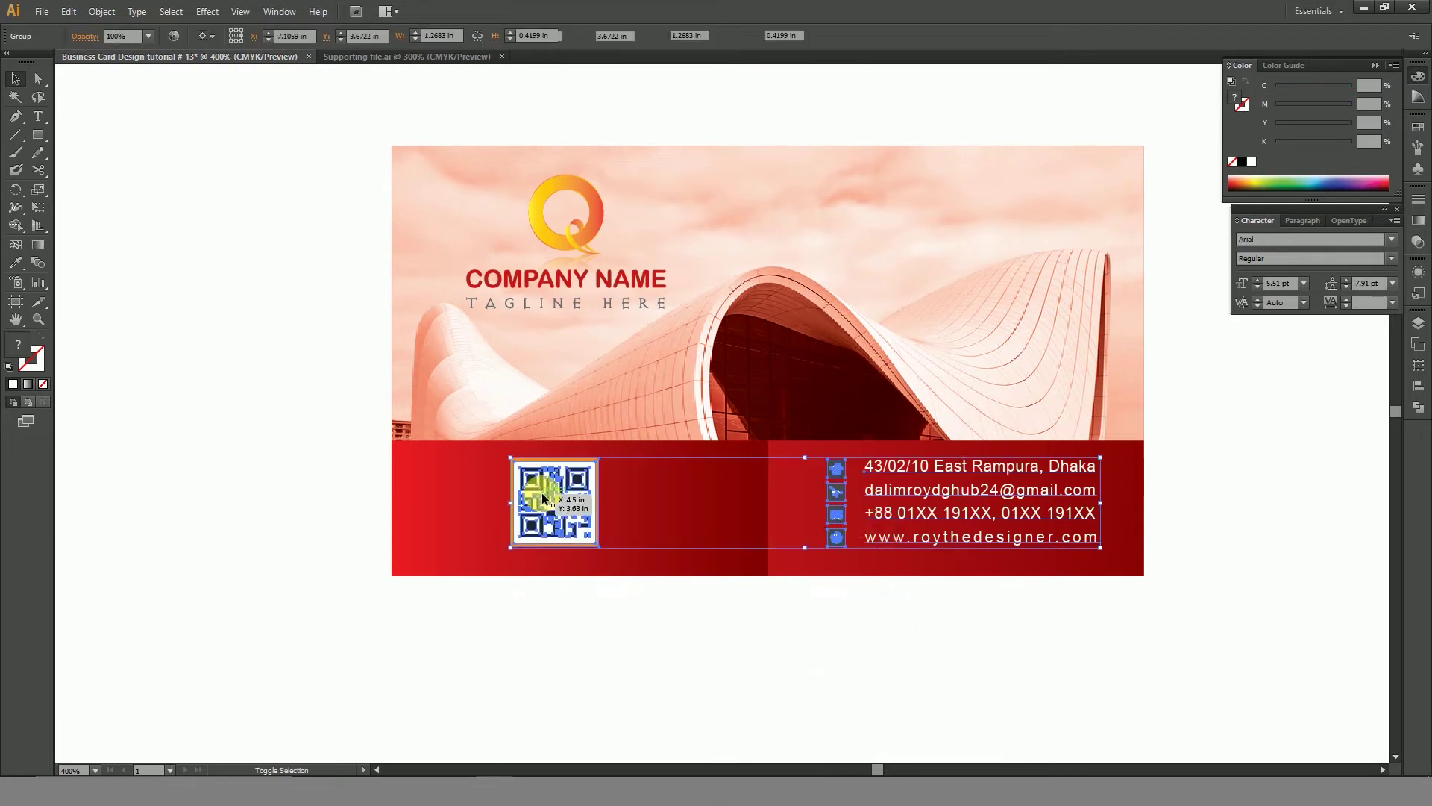
key(Down)
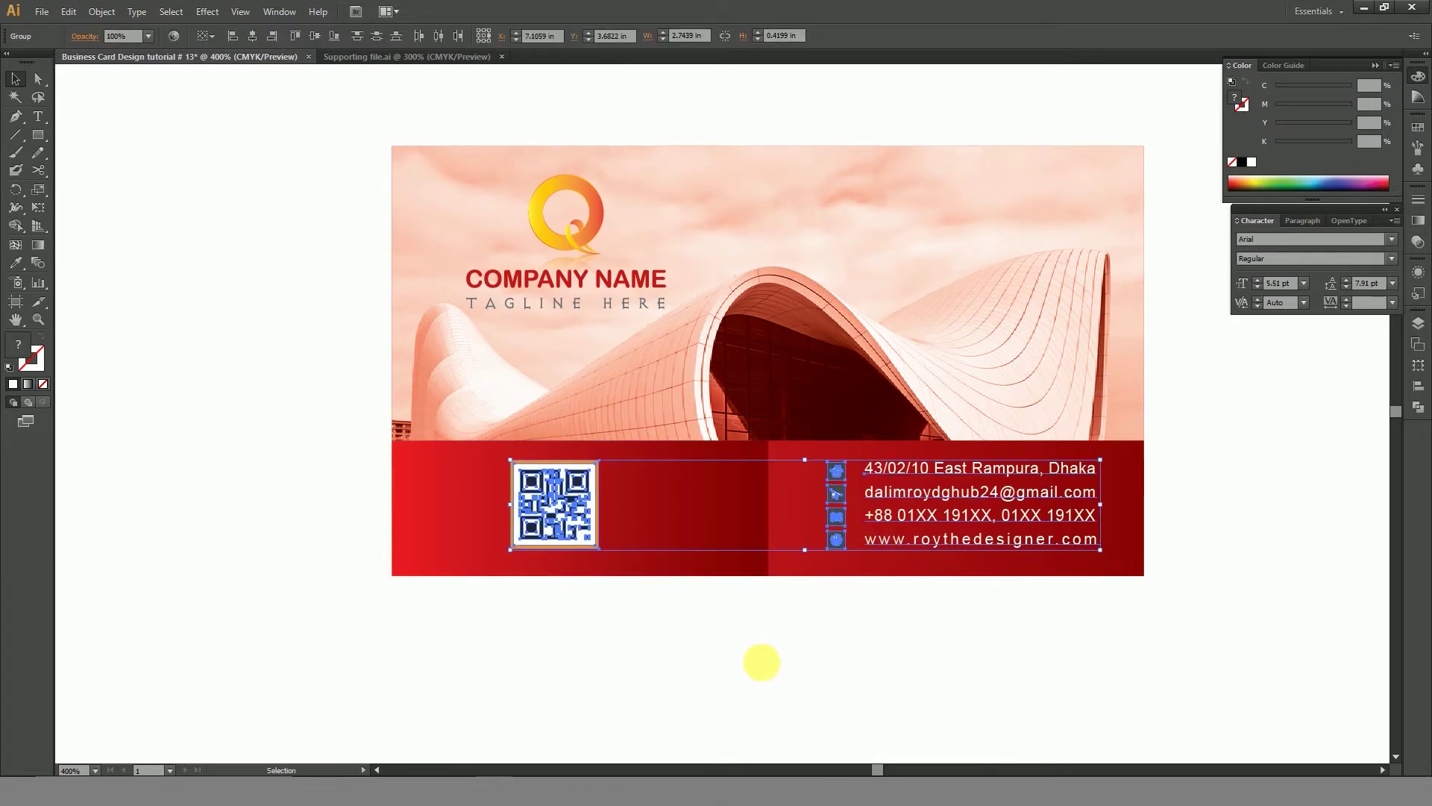
click(759, 648)
drag(755, 519, 728, 538)
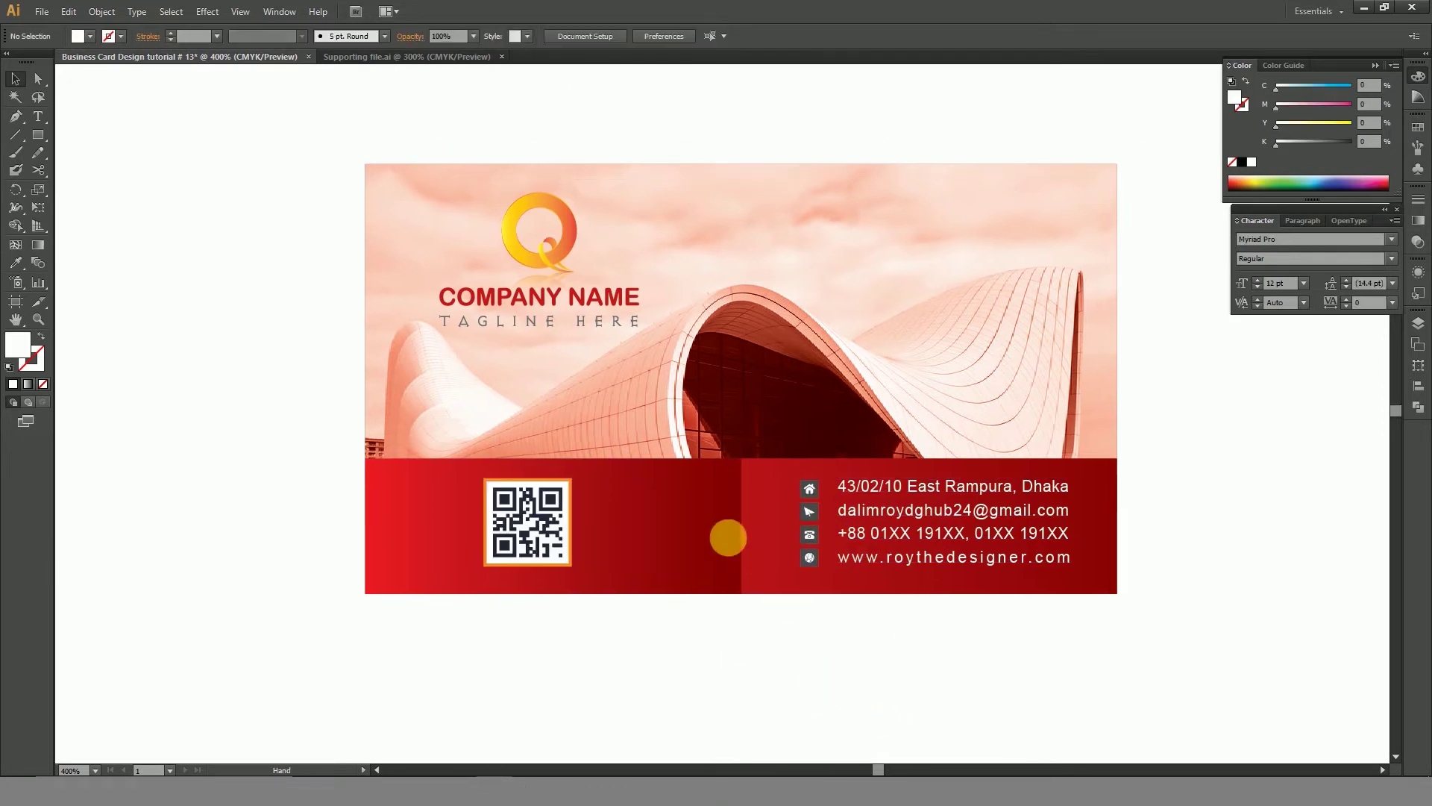
Type the name and GRAPHIC DESIGNER lines at top right, making the name bold then Army Expanded.
key(t)
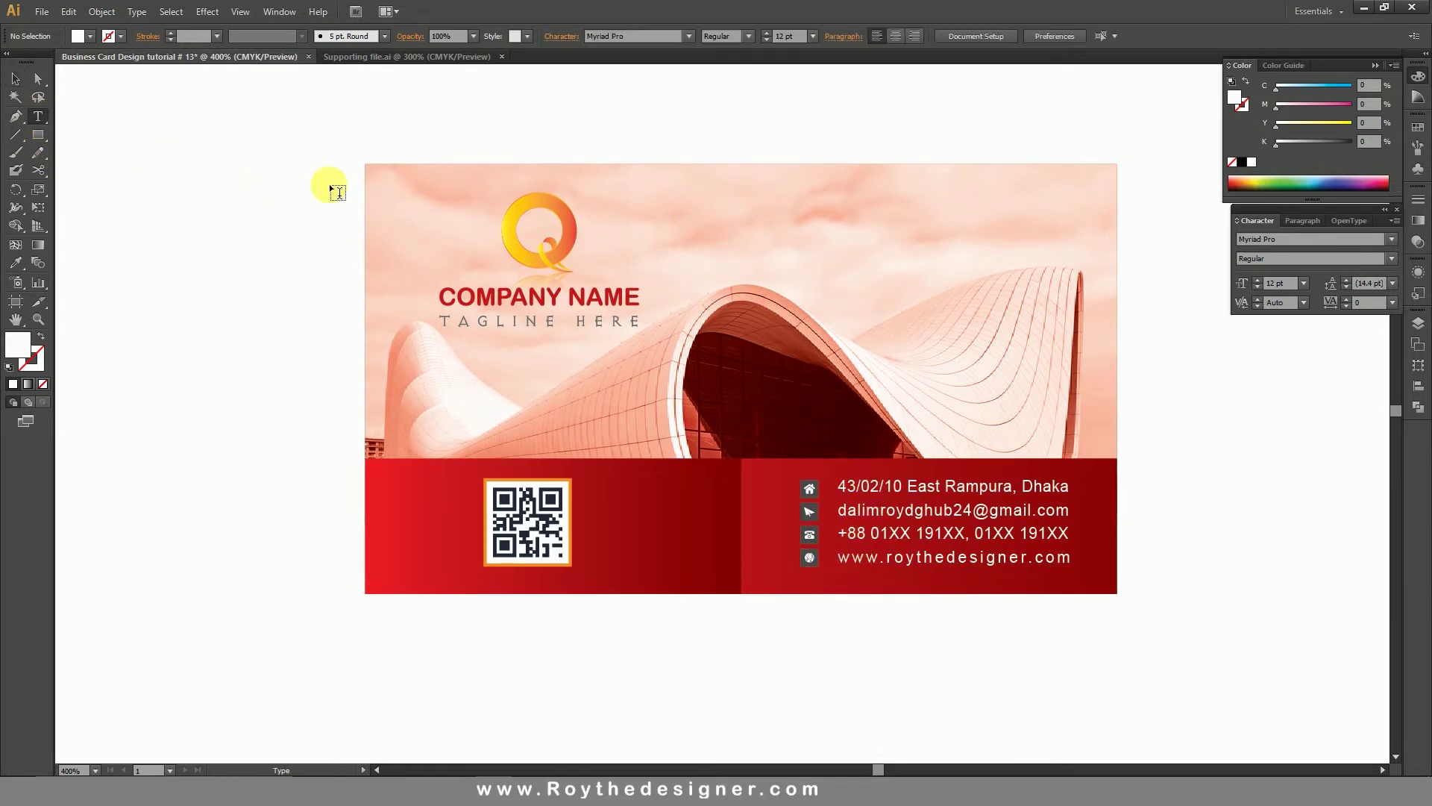
click(785, 244)
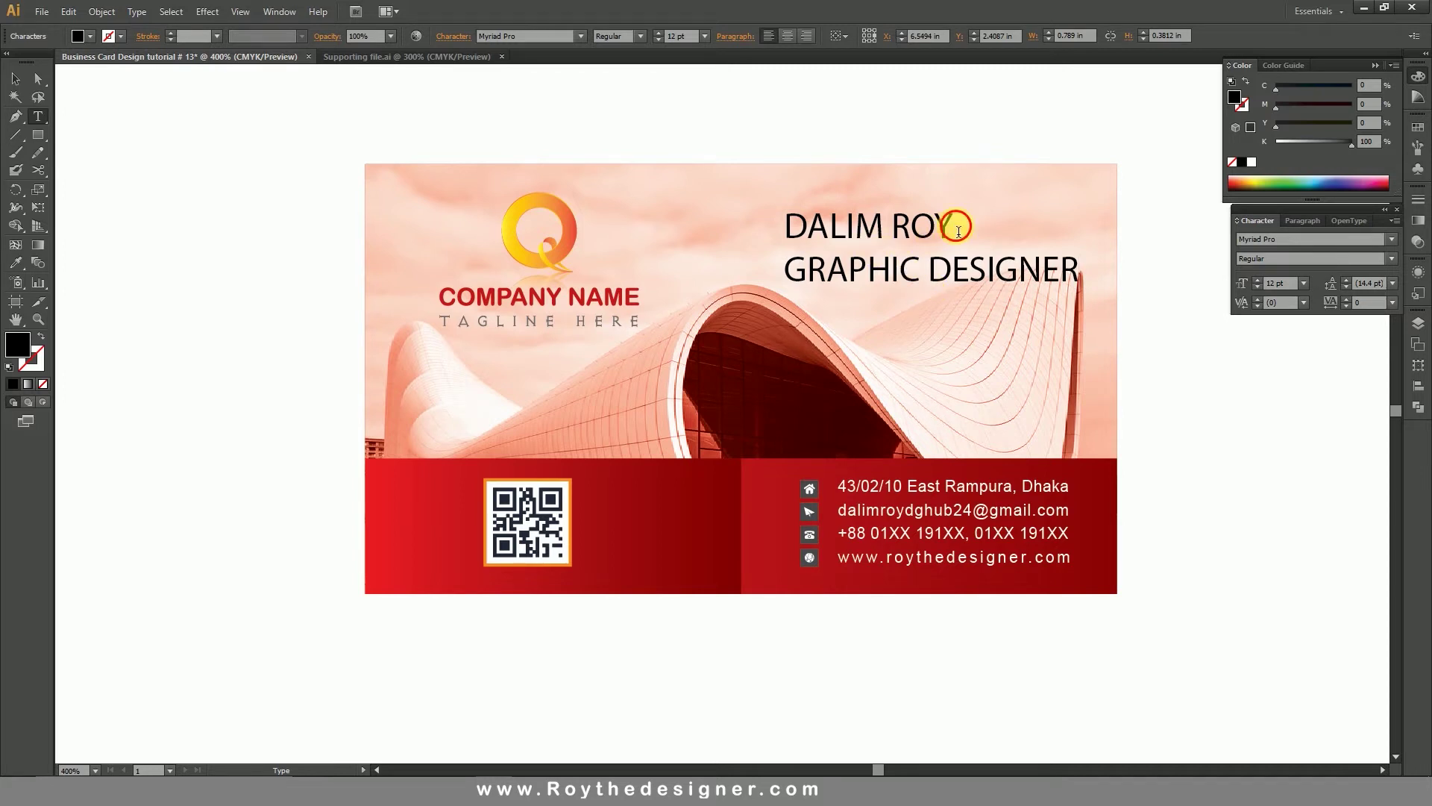
drag(958, 232, 627, 220)
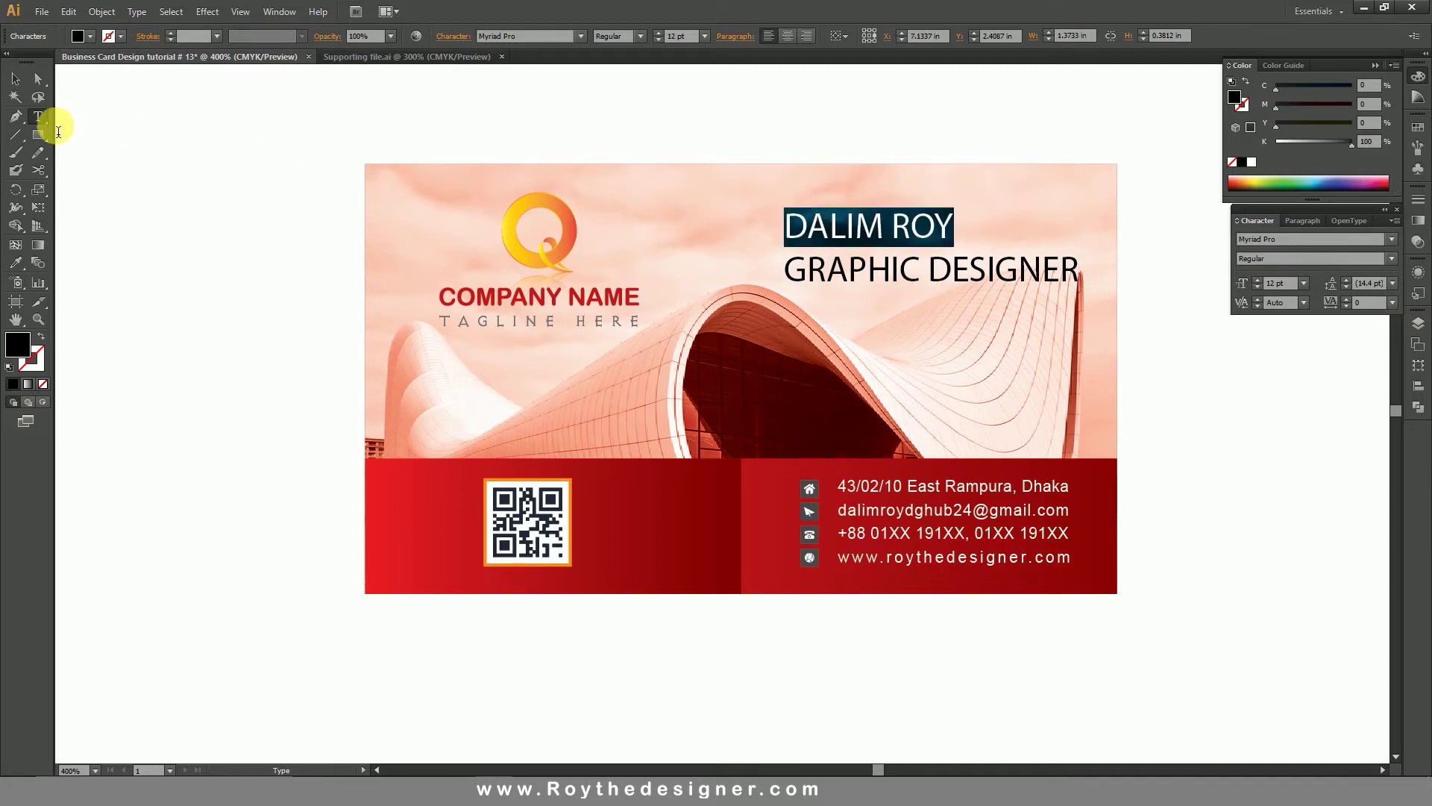
click(543, 37)
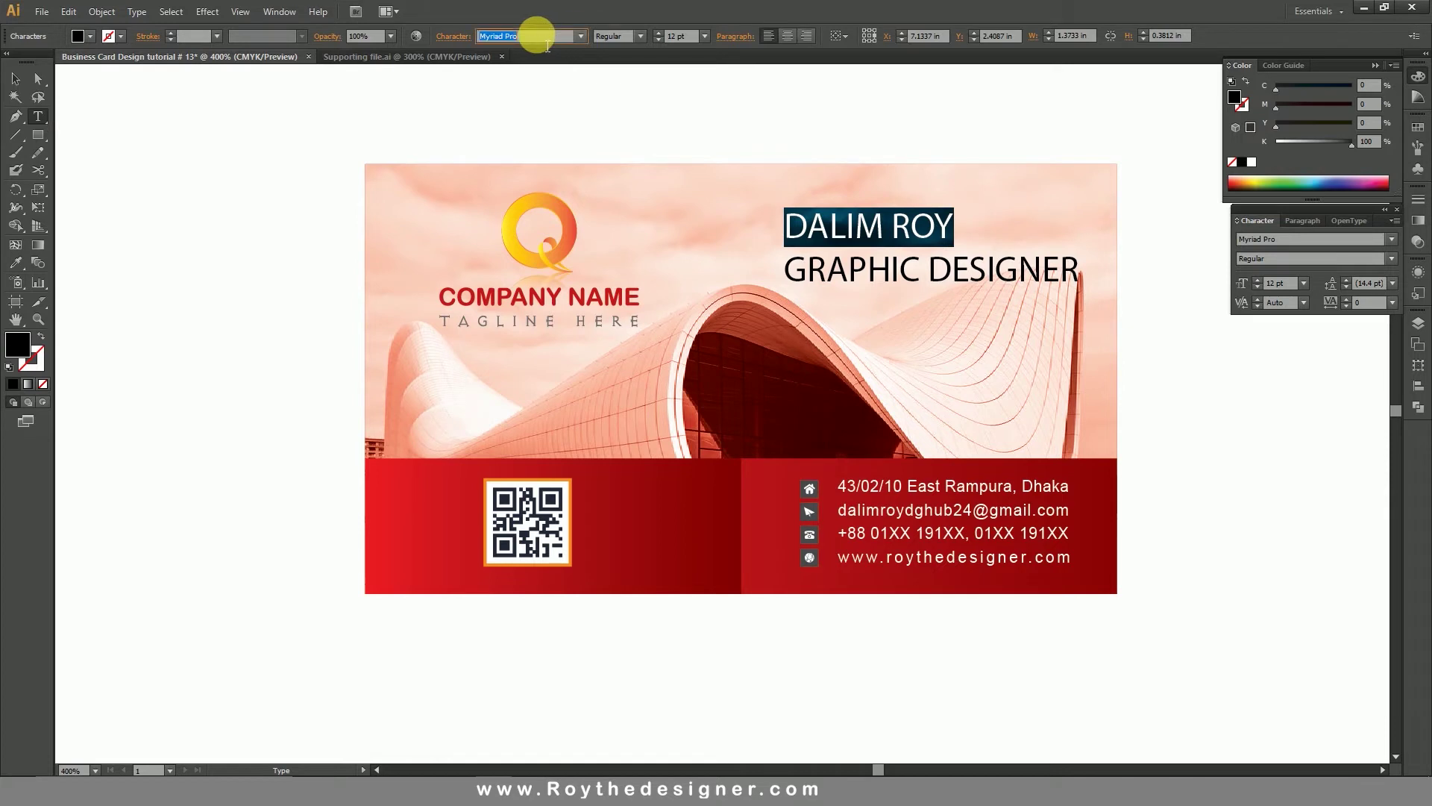
text(Arial)
key(Return)
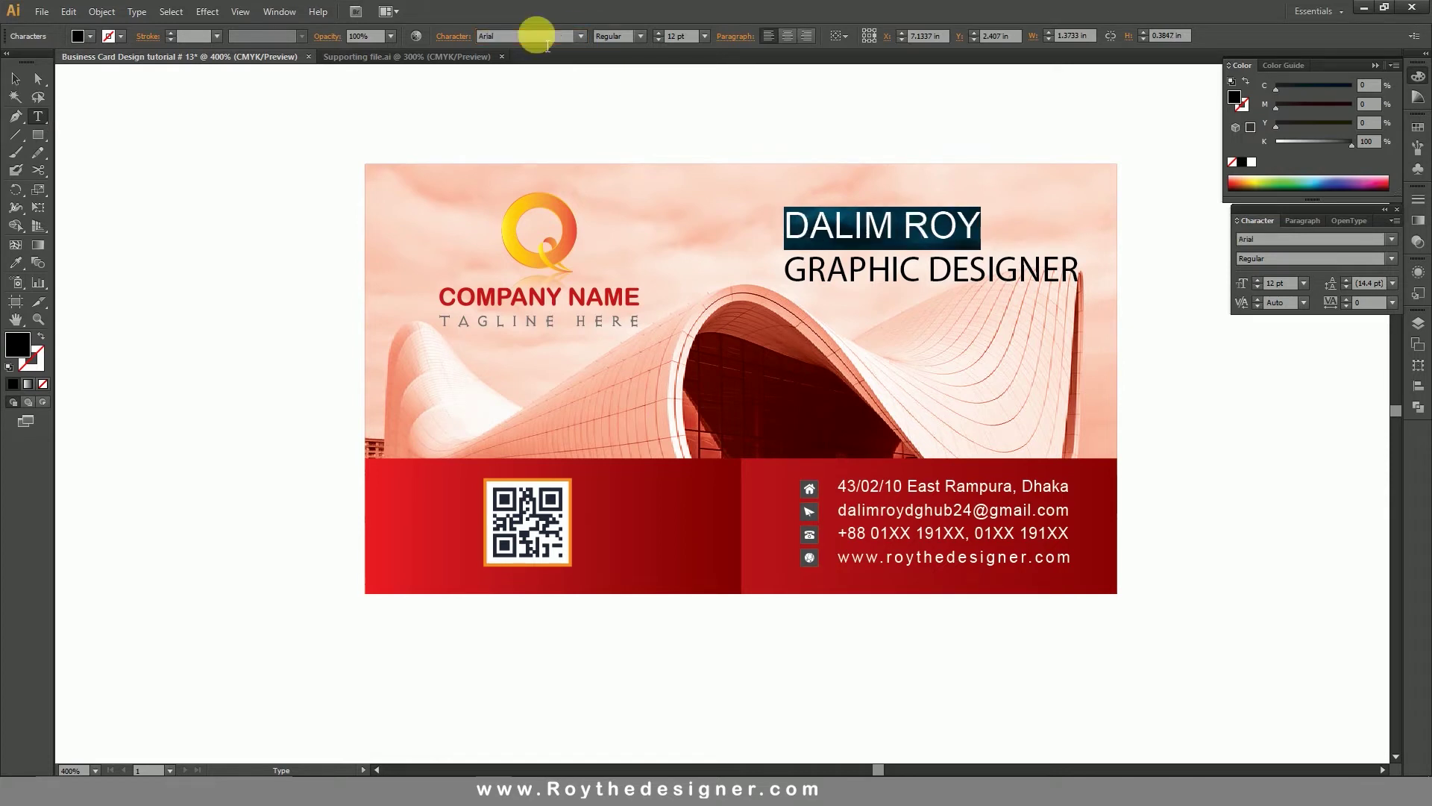
click(641, 36)
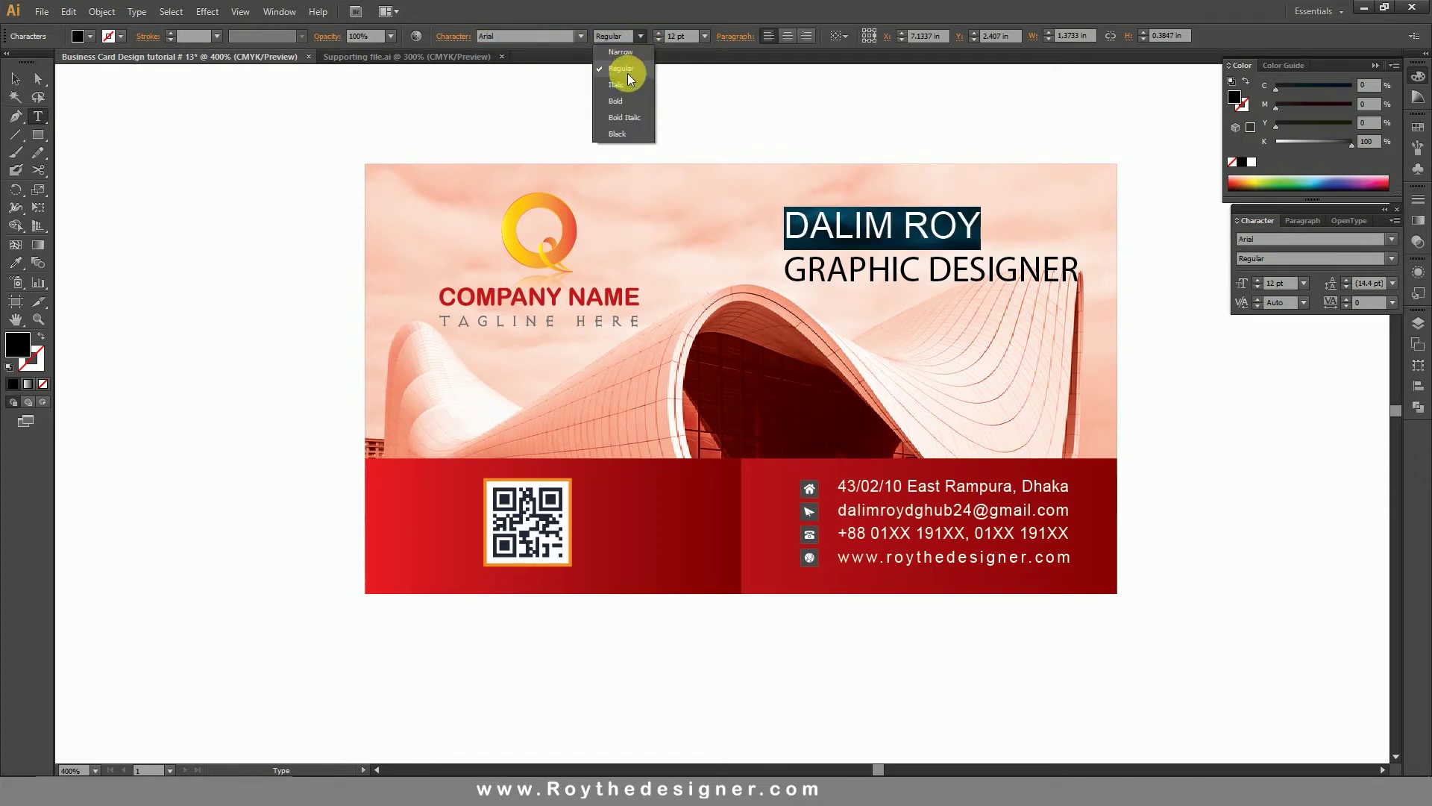
click(627, 99)
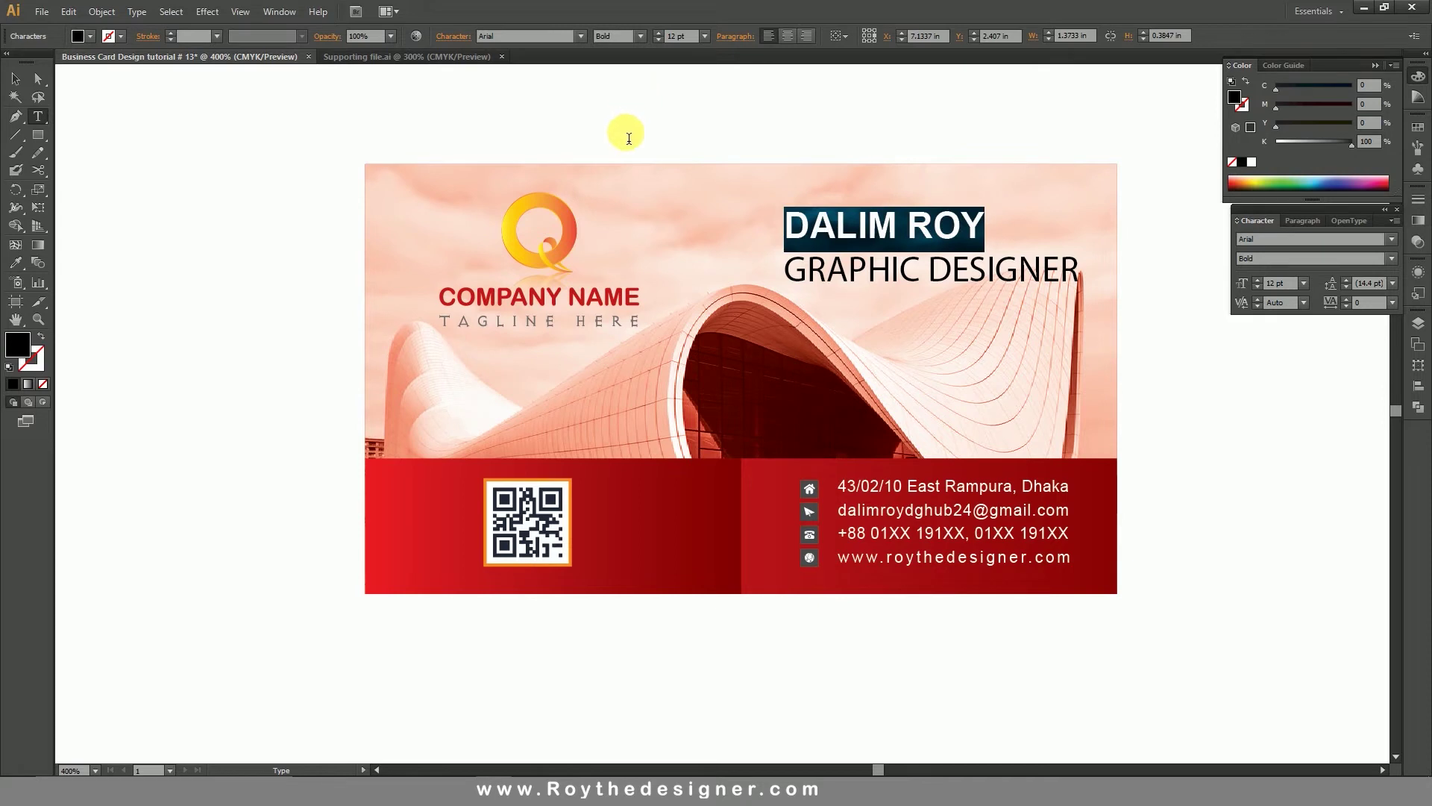
click(556, 36)
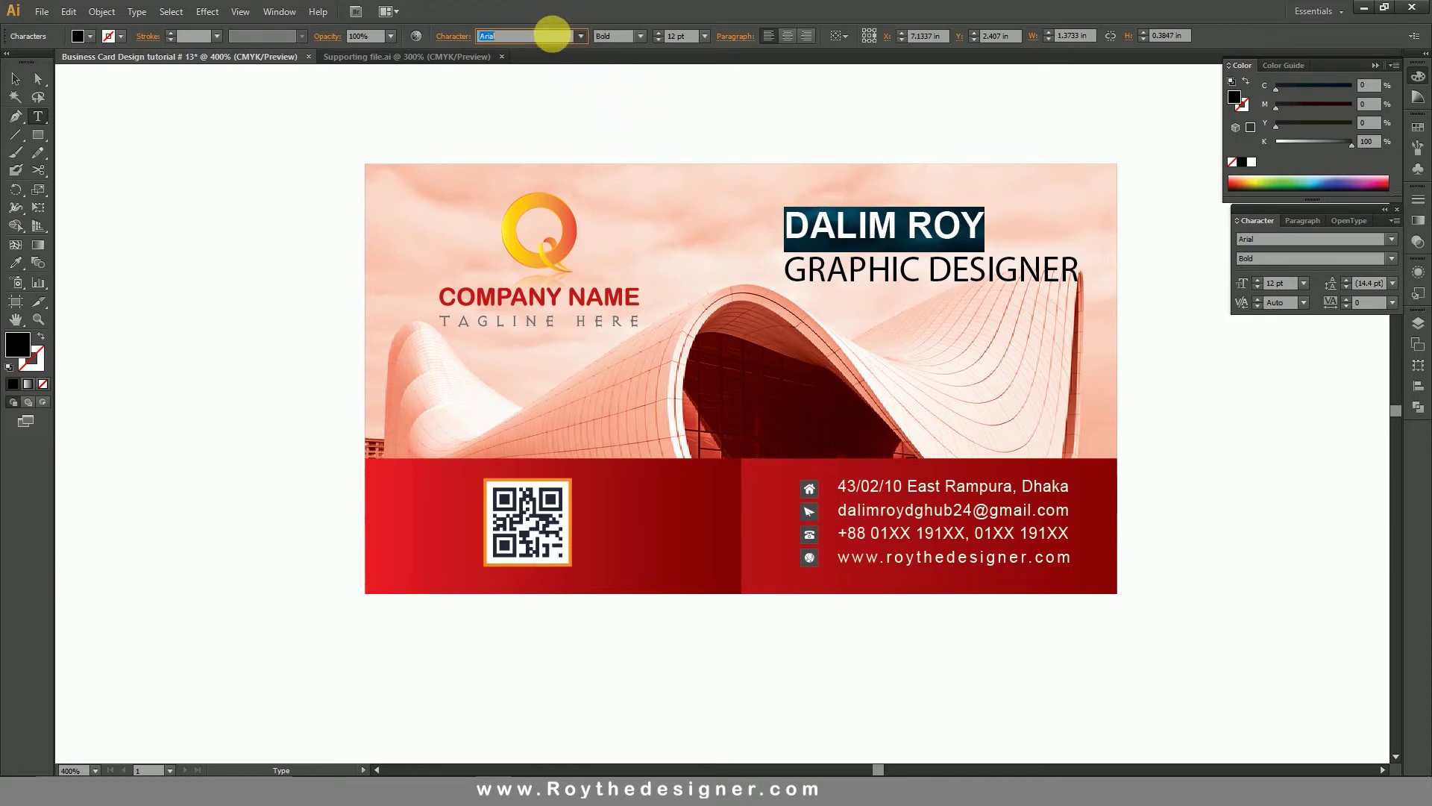
key(Down)
key(Down)
key(Down)
key(Down)
key(Down)
key(Down)
key(Down)
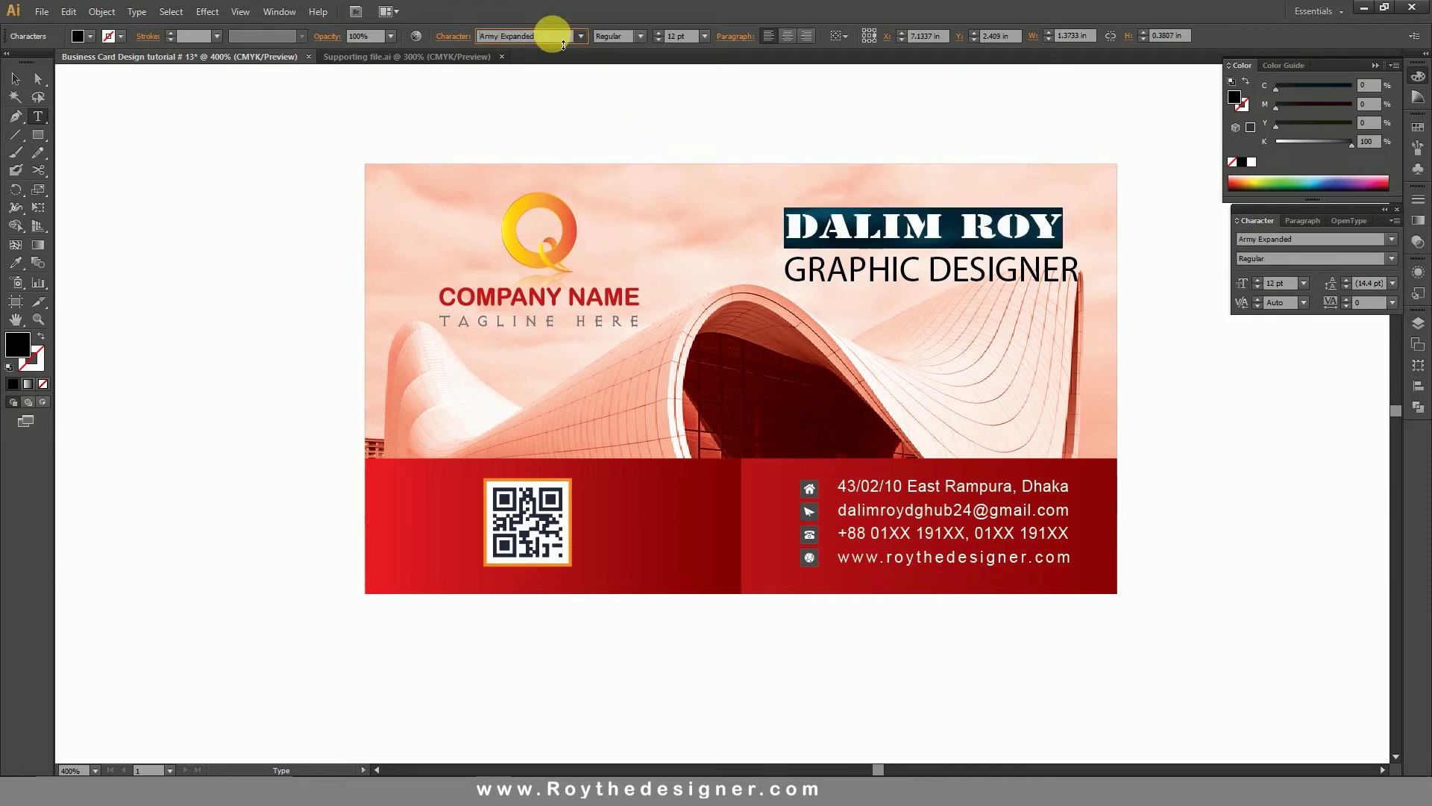
Set the GRAPHIC DESIGNER title to 11.5 pt and tint it grey.
click(16, 79)
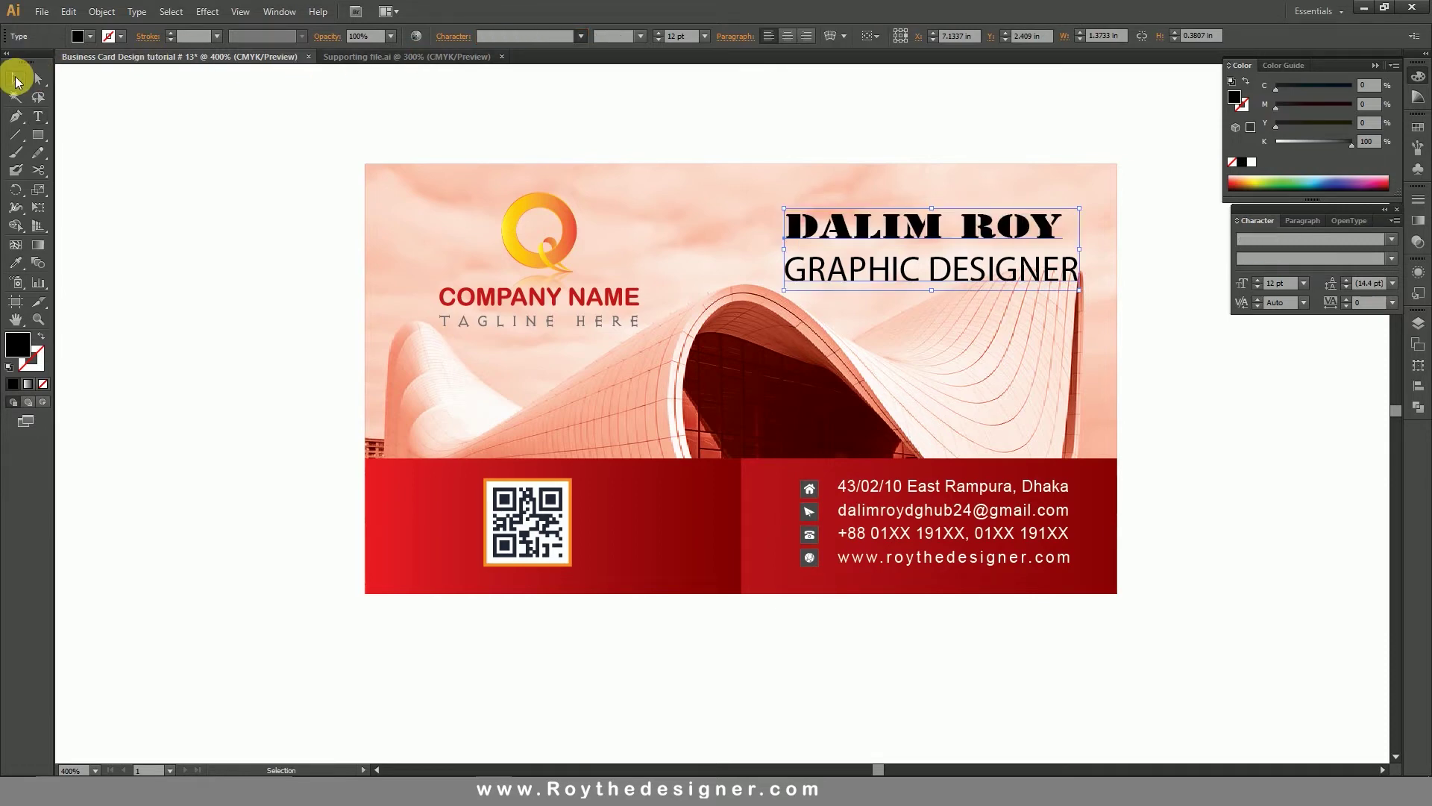
click(799, 119)
drag(703, 160, 1179, 438)
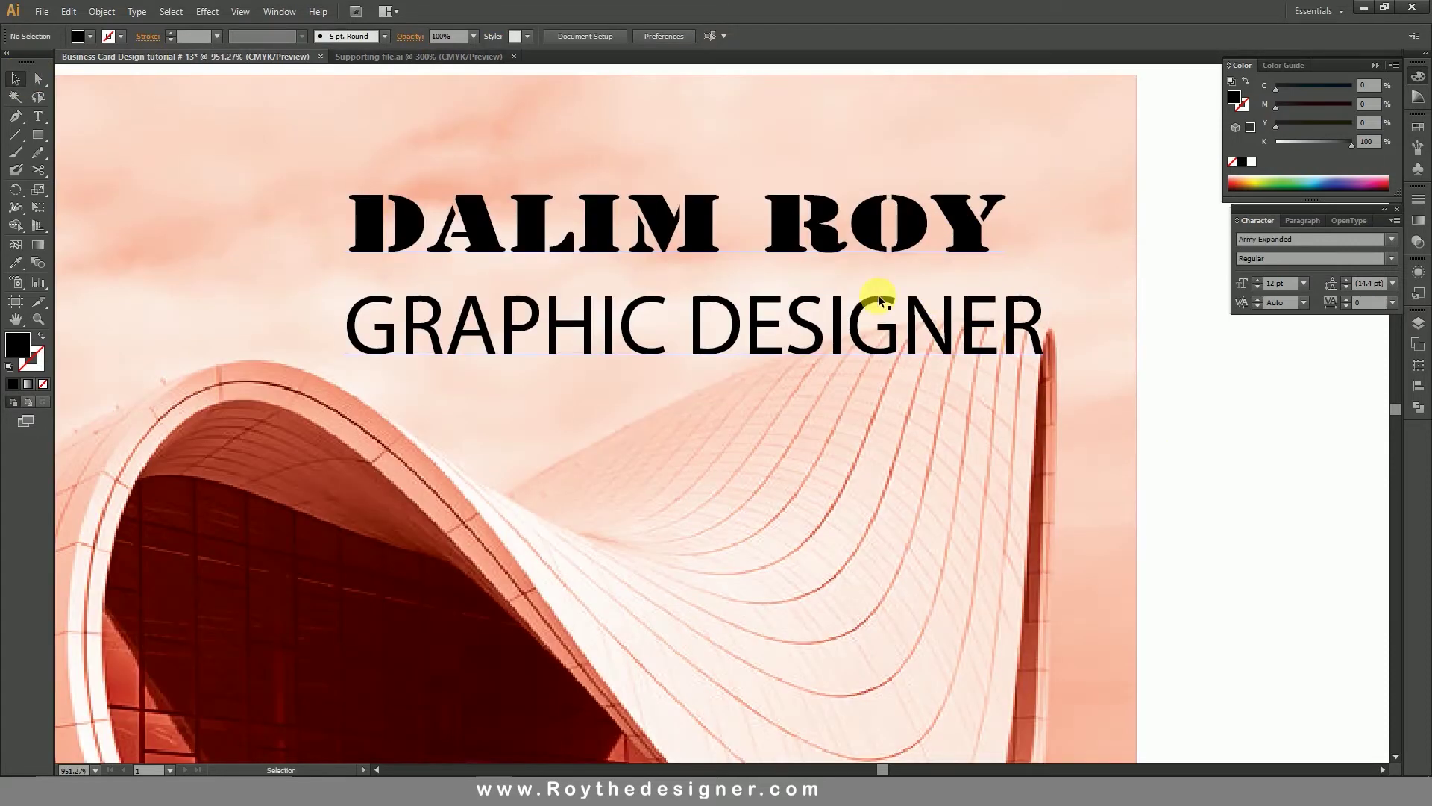
key(t)
drag(1043, 327, 339, 328)
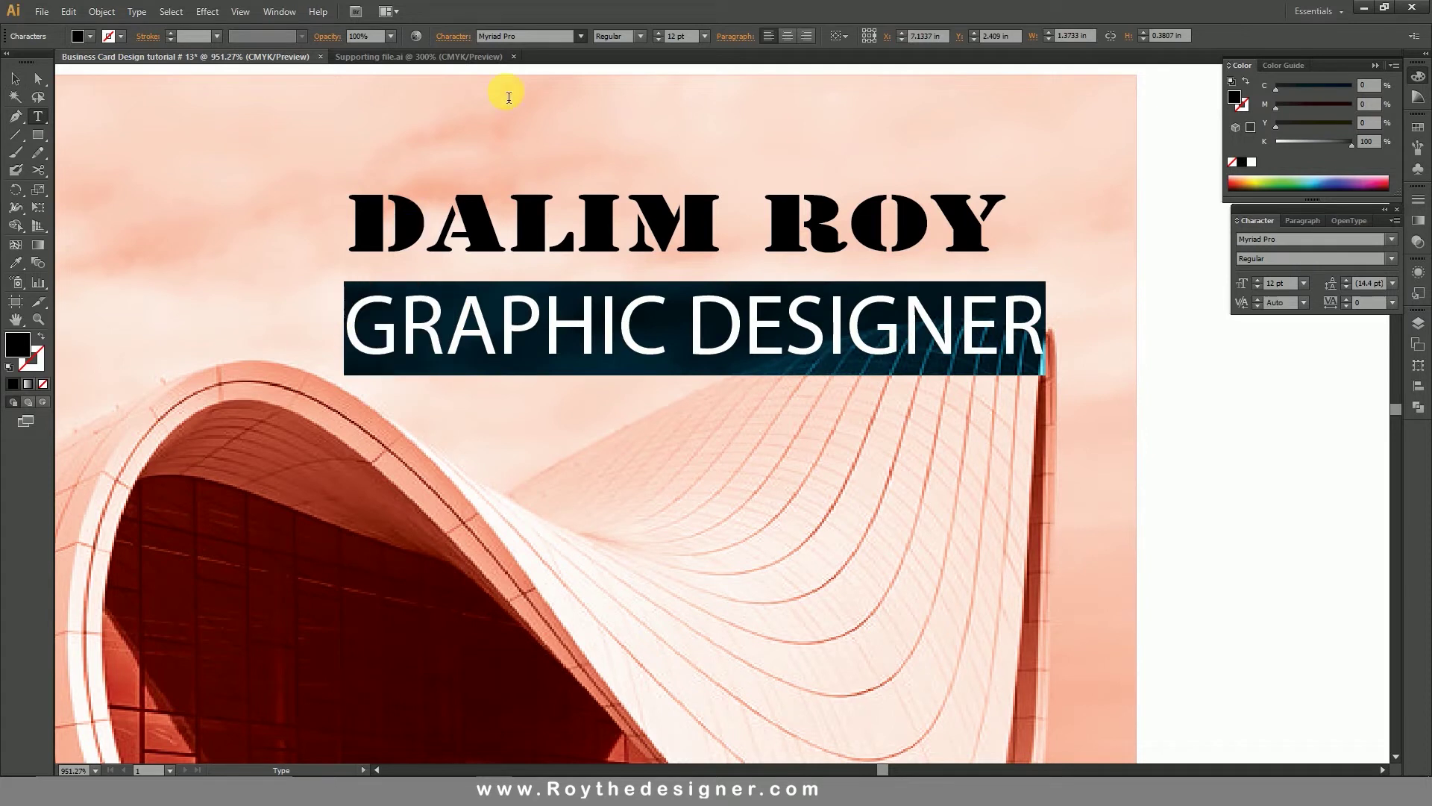
click(692, 42)
key(Down)
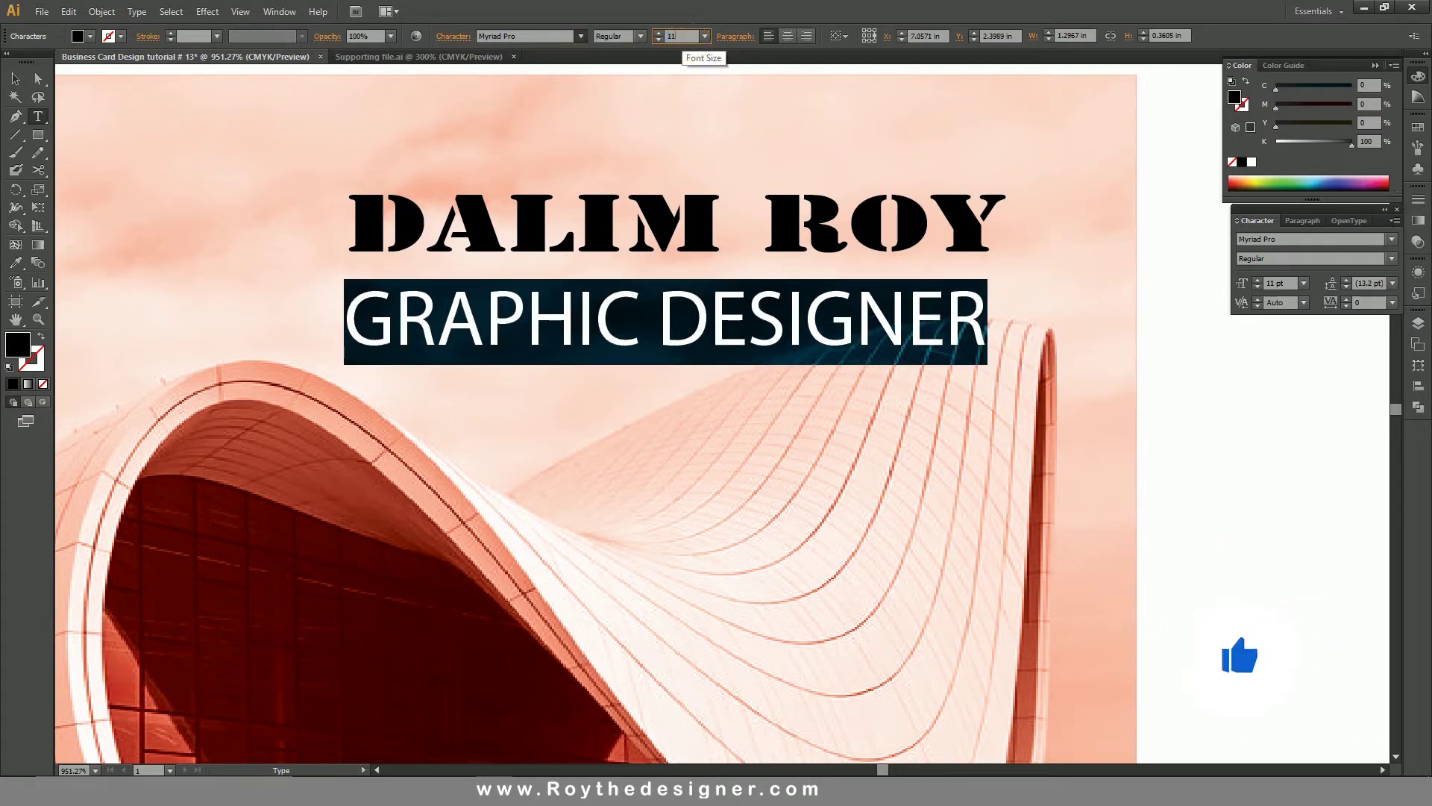
text(.5 pt)
key(Return)
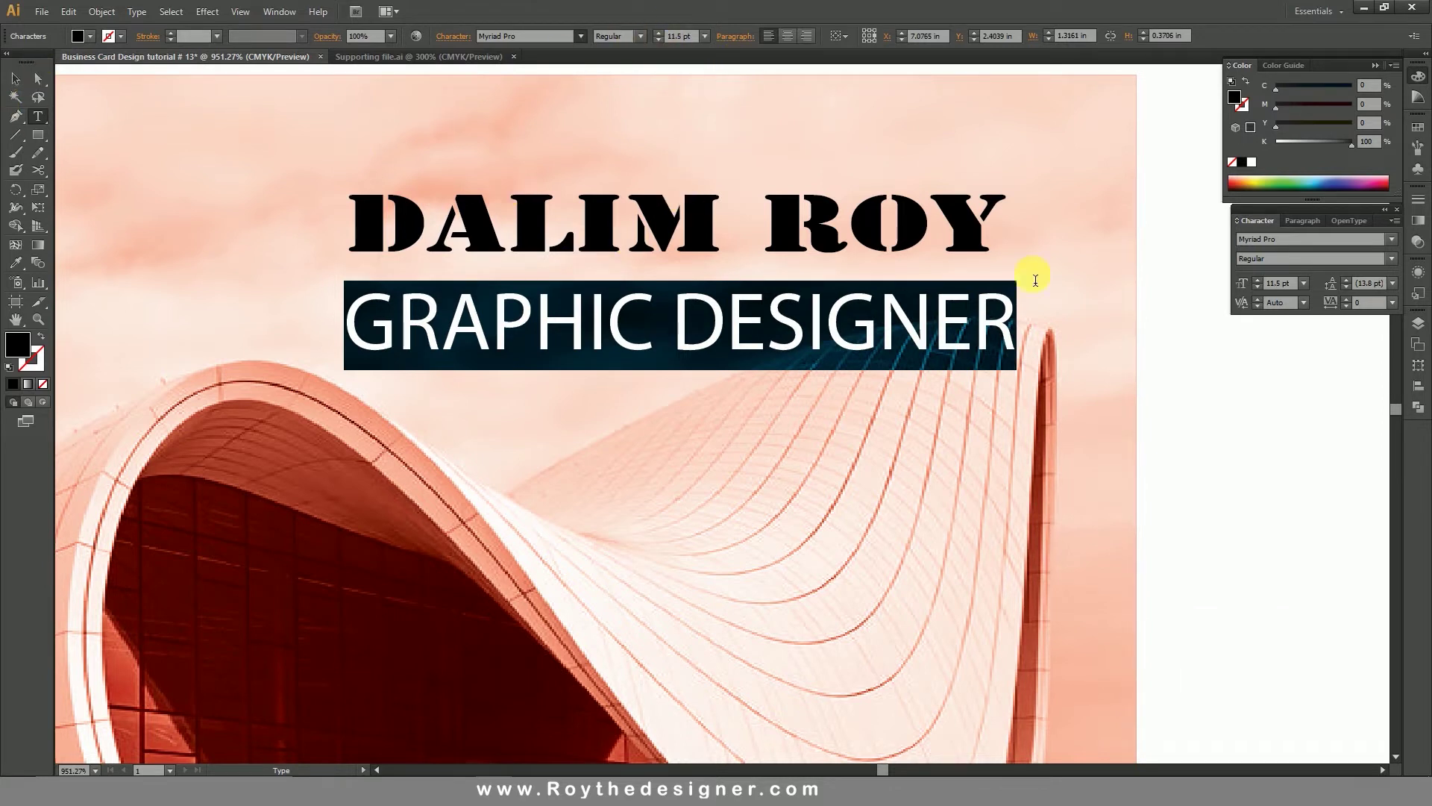
click(1332, 145)
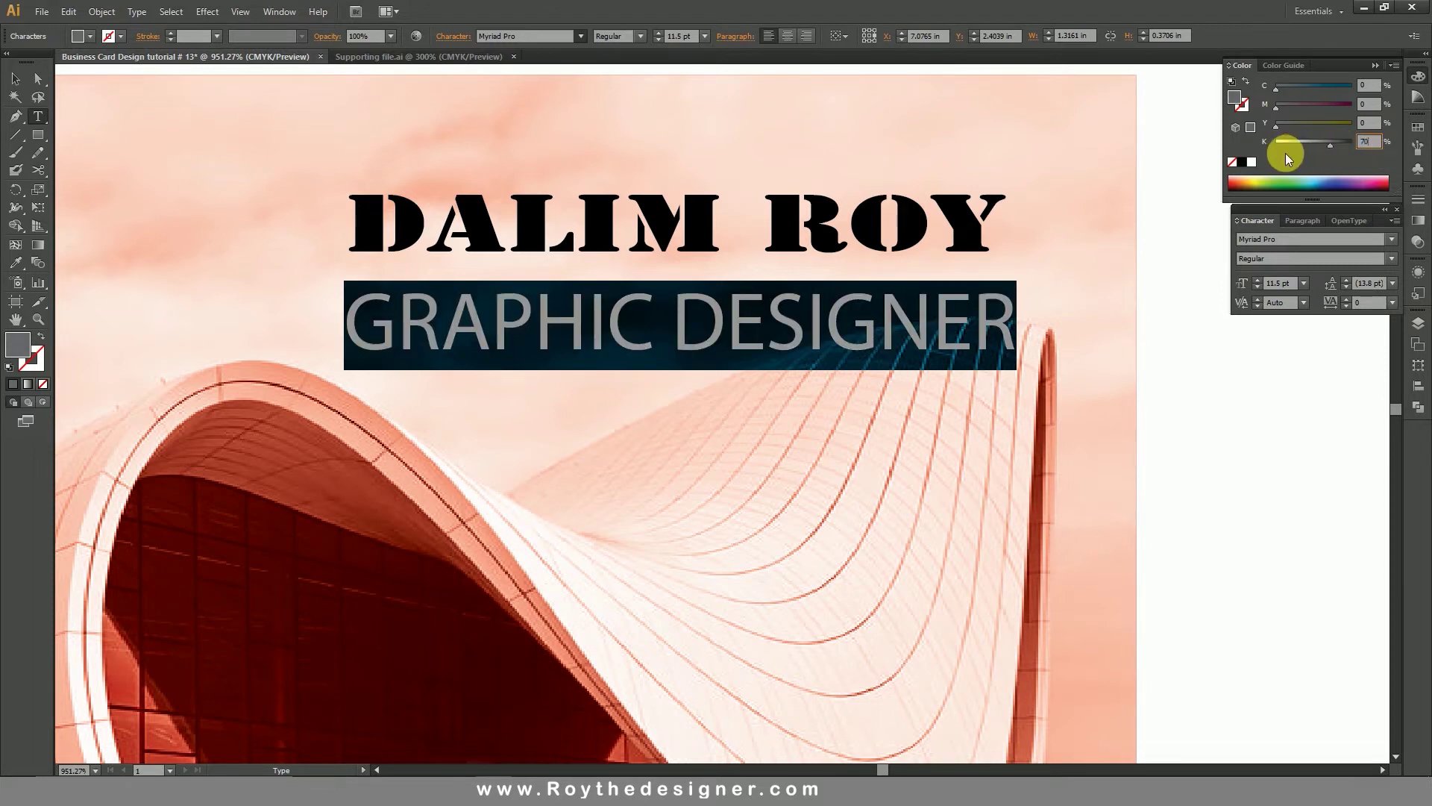
Colour the name red with C0 M100 Y100 K0.
drag(351, 224, 1008, 224)
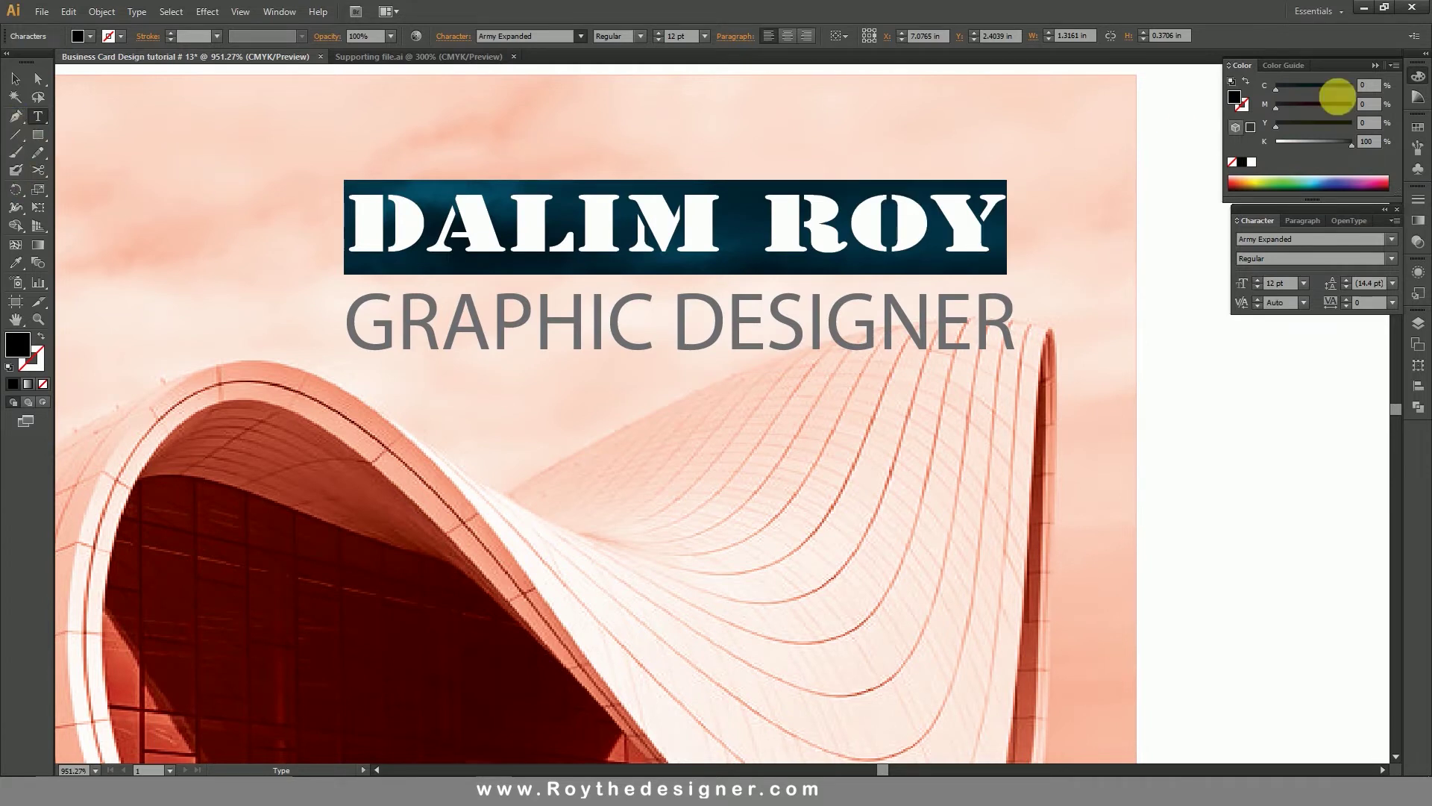
mouse_move(1336, 104)
mouse_down()
mouse_move(1352, 104)
mouse_move(1256, 145)
mouse_up()
click(1354, 123)
click(16, 79)
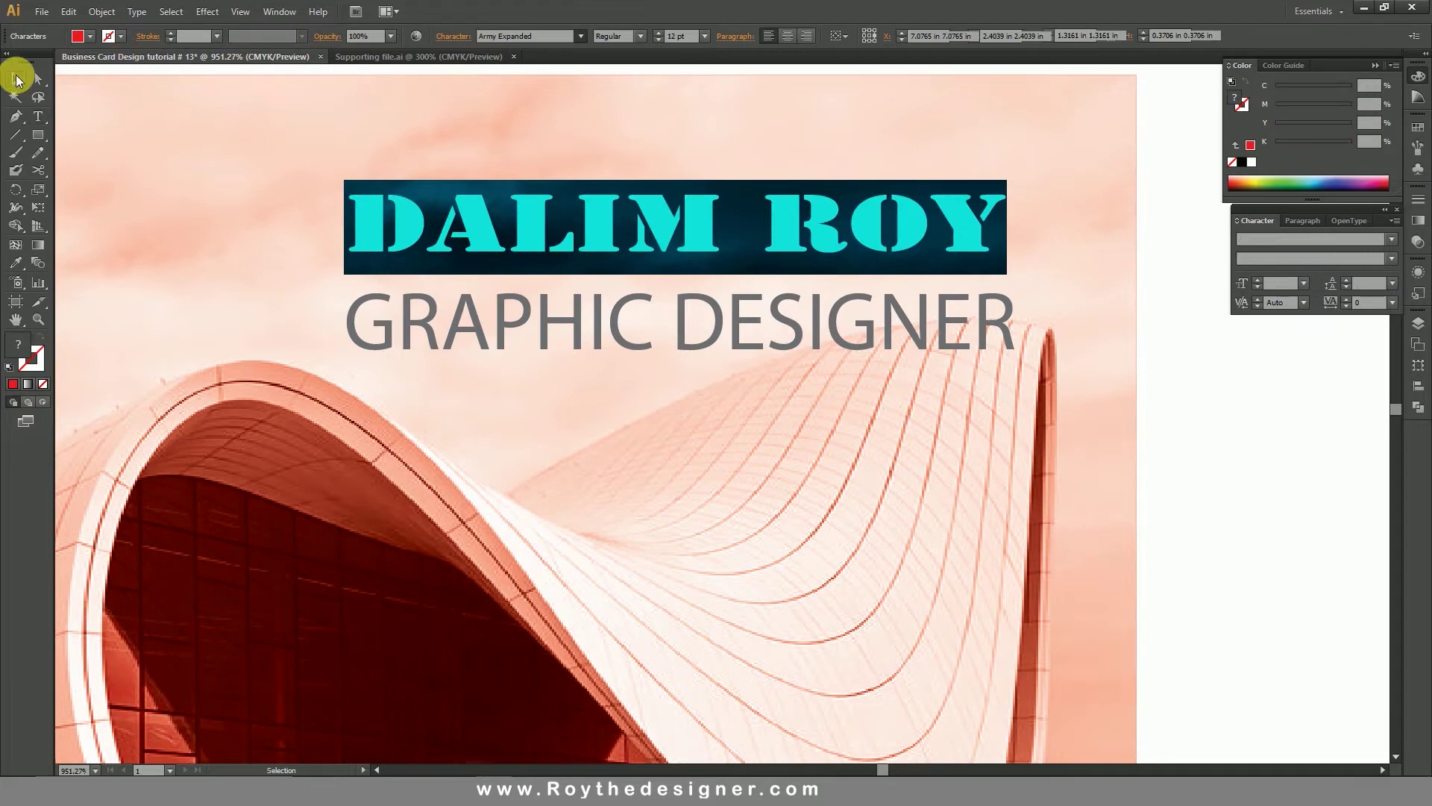
click(531, 121)
Scale down the name-and-title block and tighten the leading between the lines.
click(1016, 284)
drag(1019, 278, 840, 292)
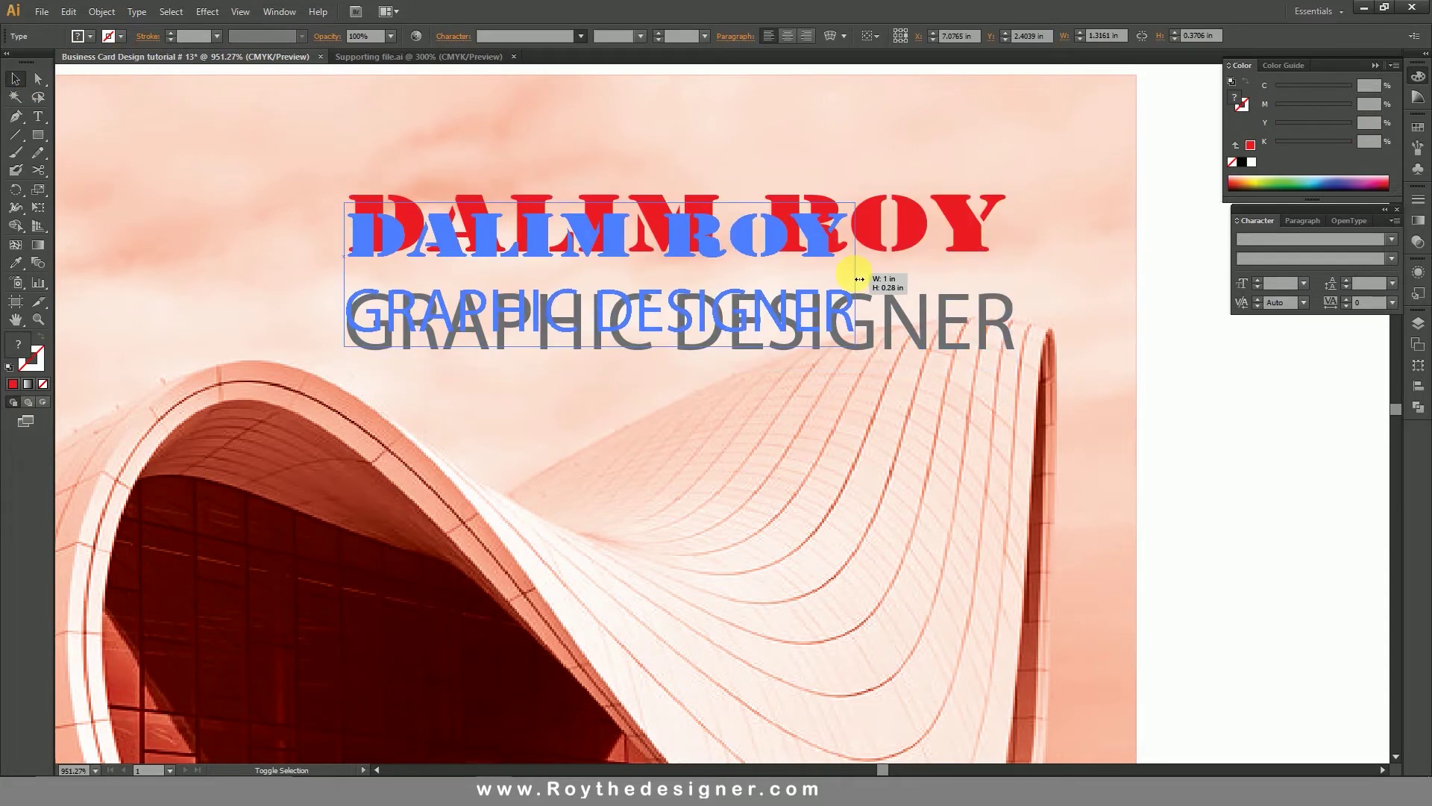
key(alt+Up)
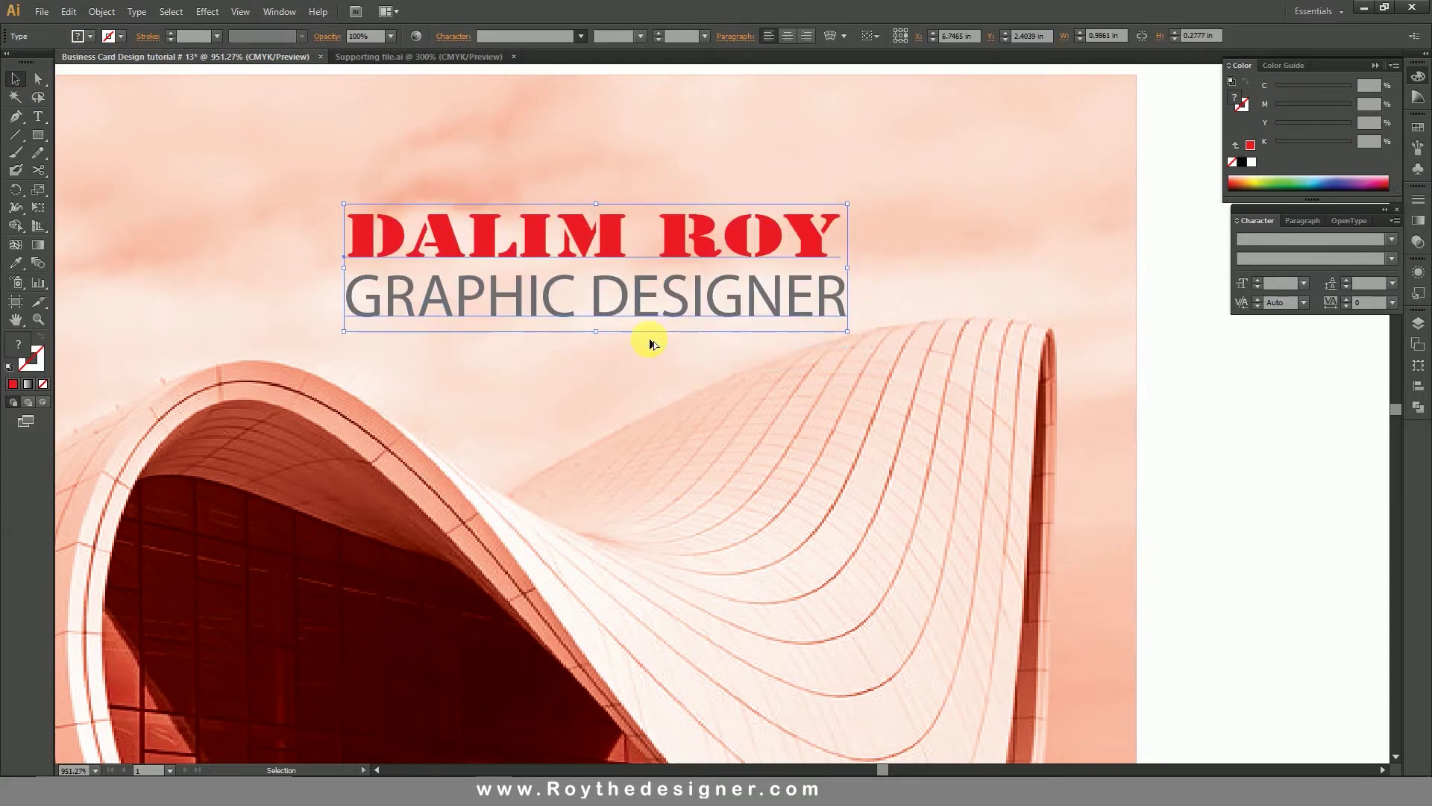
drag(655, 344, 898, 294)
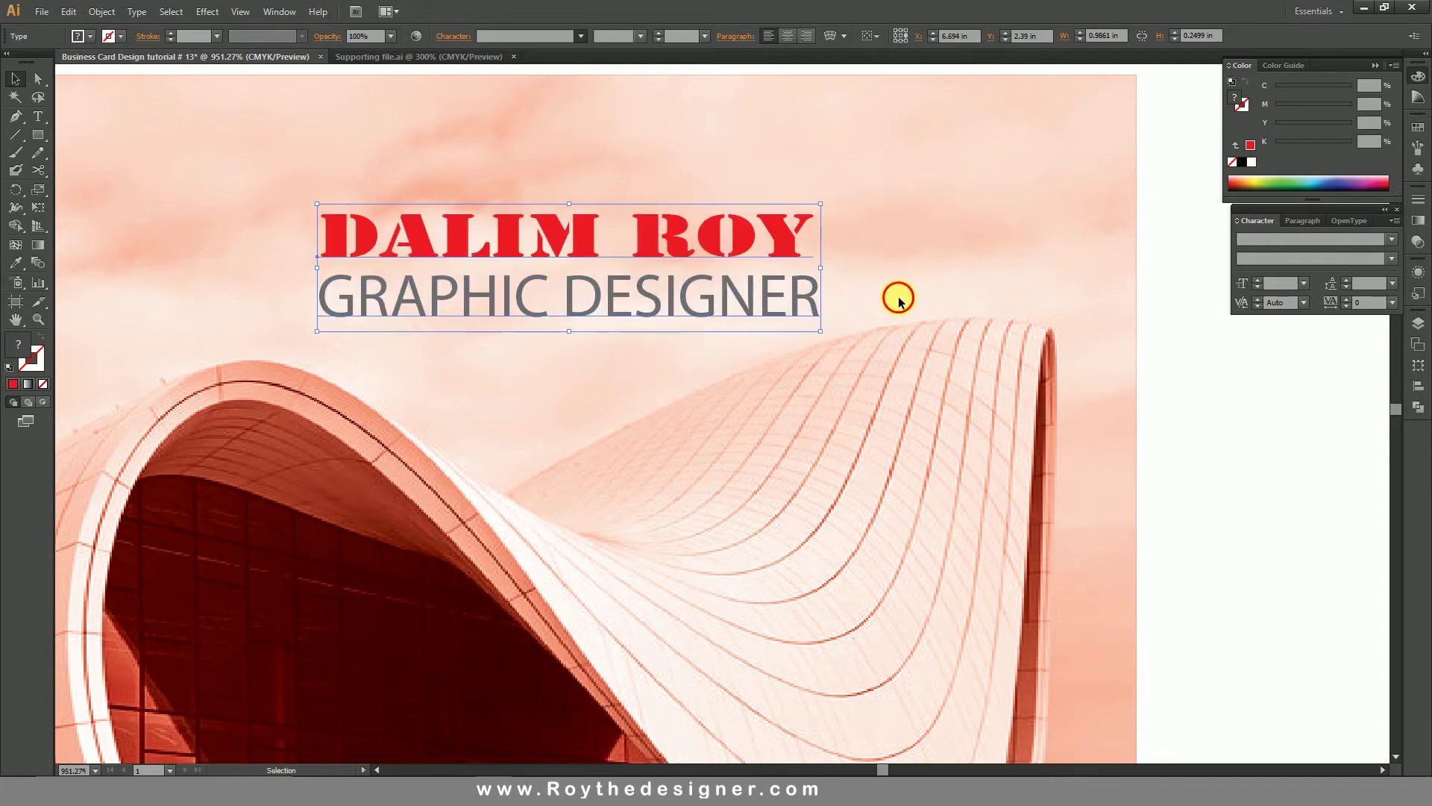
click(655, 351)
key(ctrl+minus)
key(ctrl+minus)
key(ctrl+minus)
drag(903, 524, 933, 436)
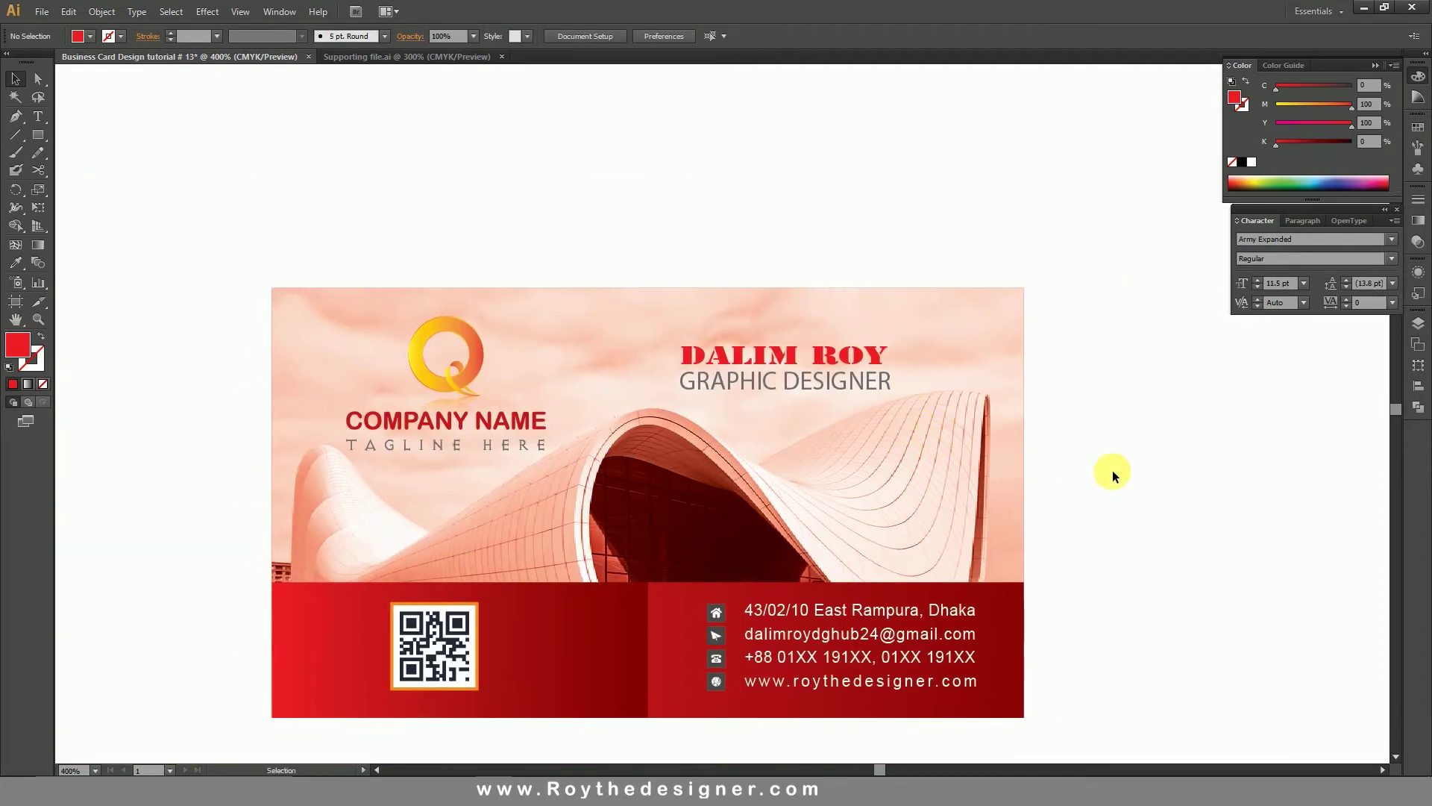
Shift the name and title block left, show the margin guides, and raise it to the top guide.
scroll(1118, 448, down, 2)
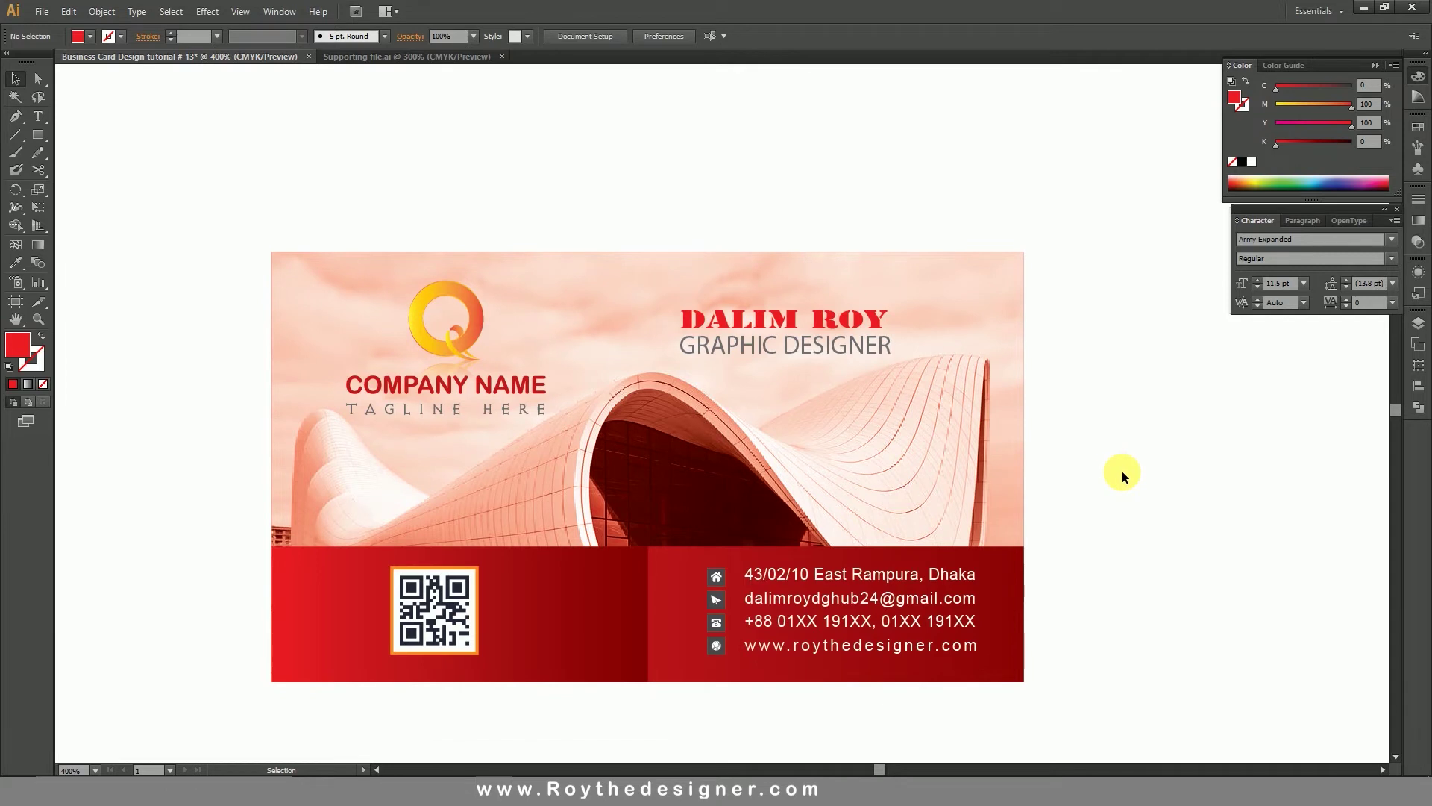
mouse_move(775, 352)
mouse_down()
mouse_move(761, 352)
mouse_move(905, 332)
mouse_up()
click(1156, 410)
key(ctrl+minus)
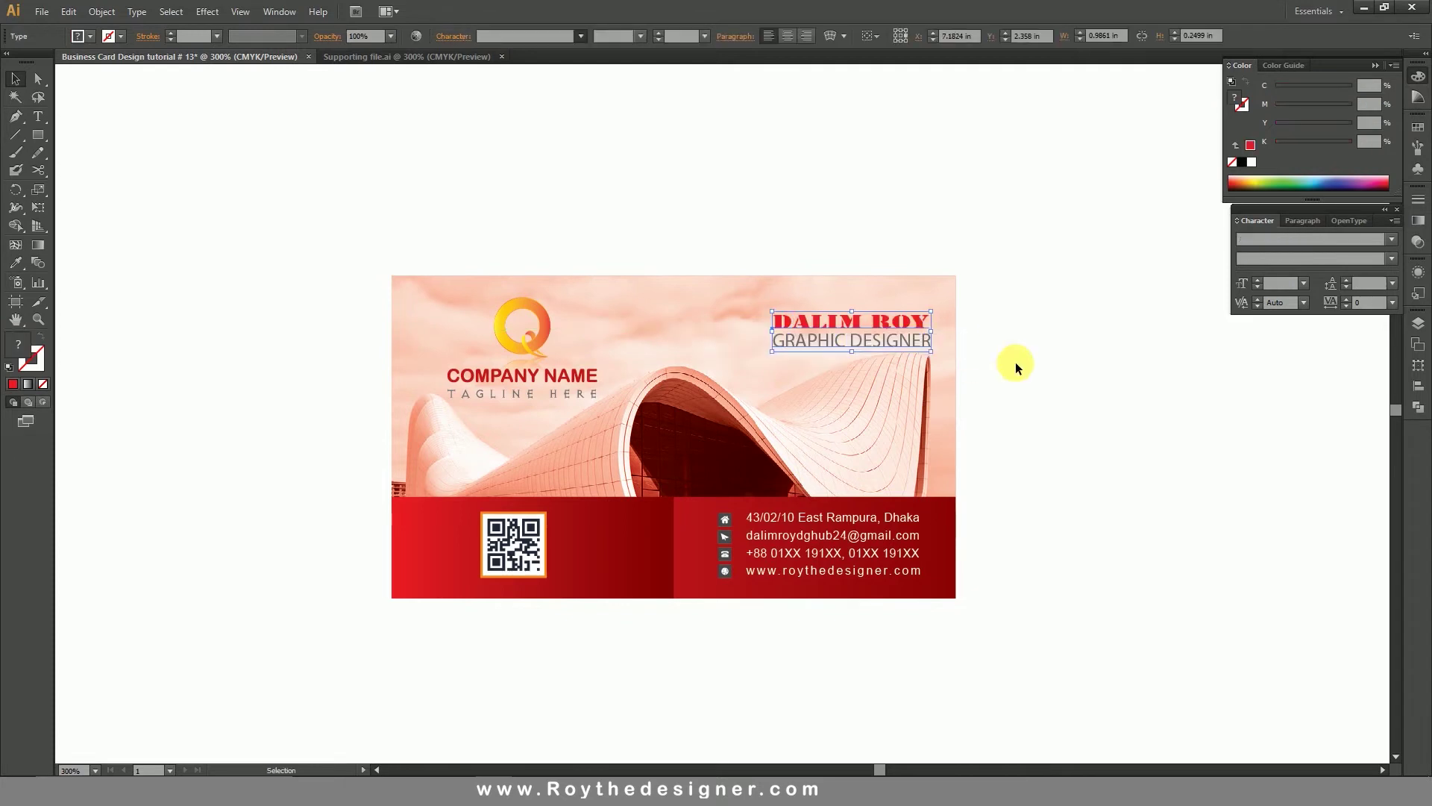
right_click(1047, 364)
click(1087, 481)
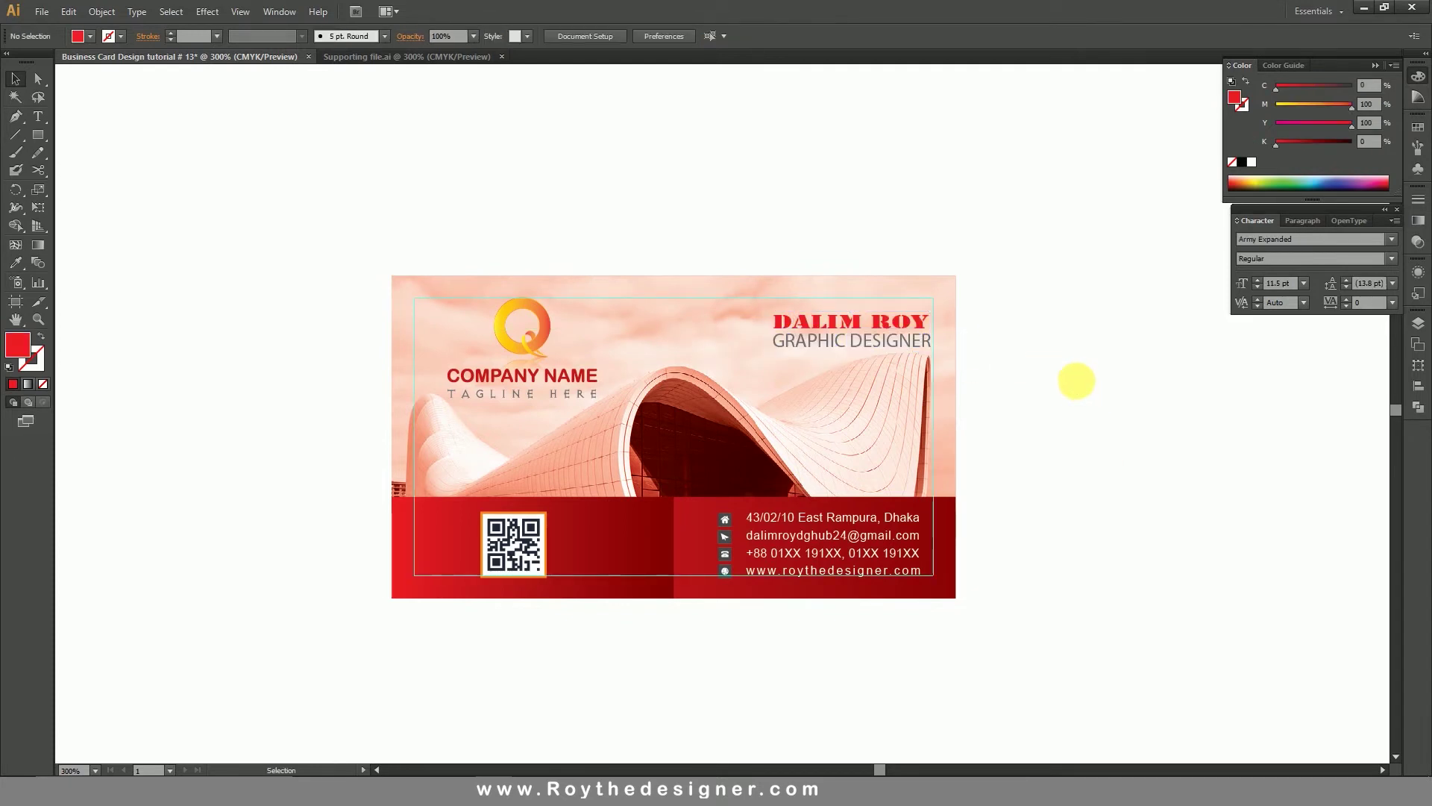
drag(915, 332, 915, 323)
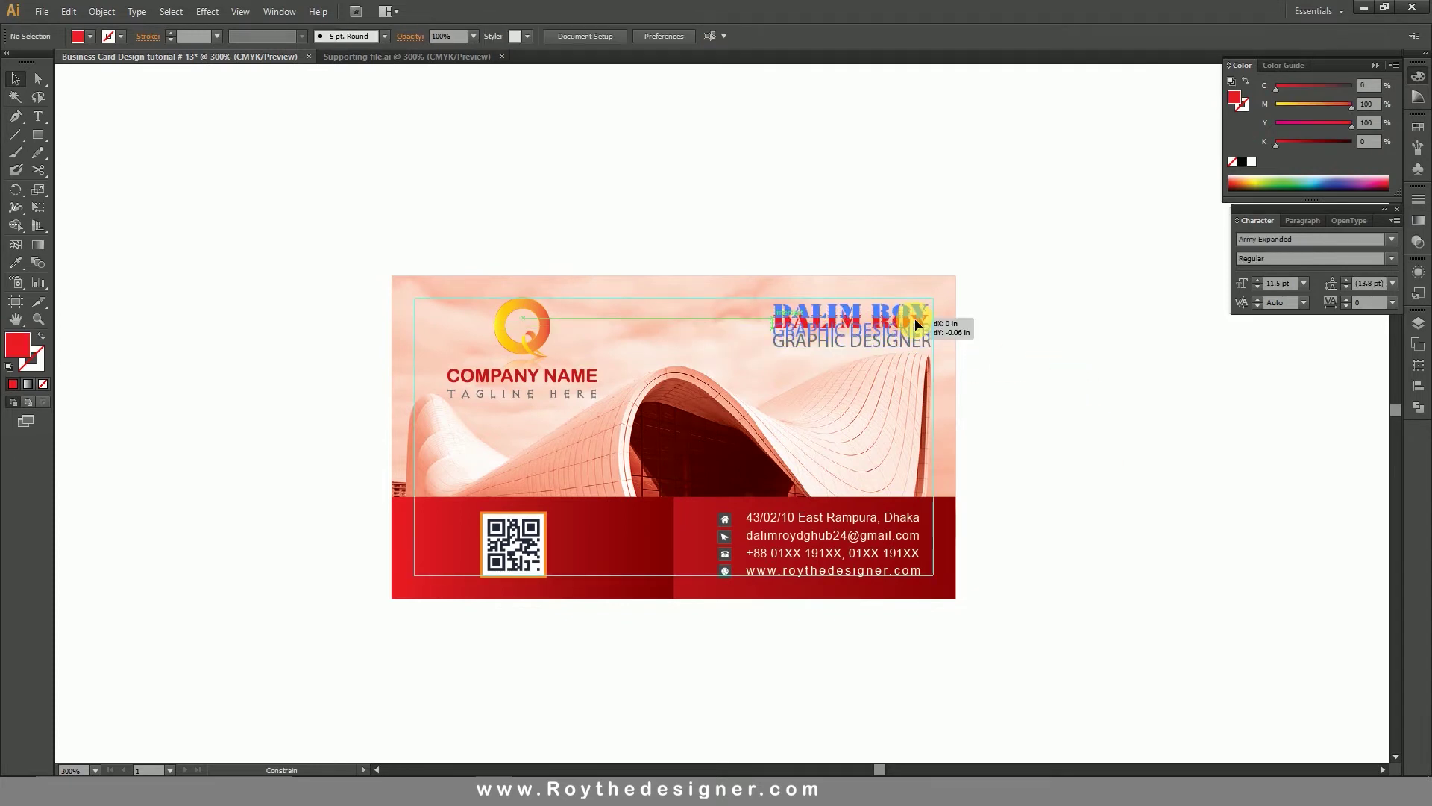
click(1077, 355)
Run an Edit menu command and zoom out to leave room below the card.
scroll(1047, 436, down, 1)
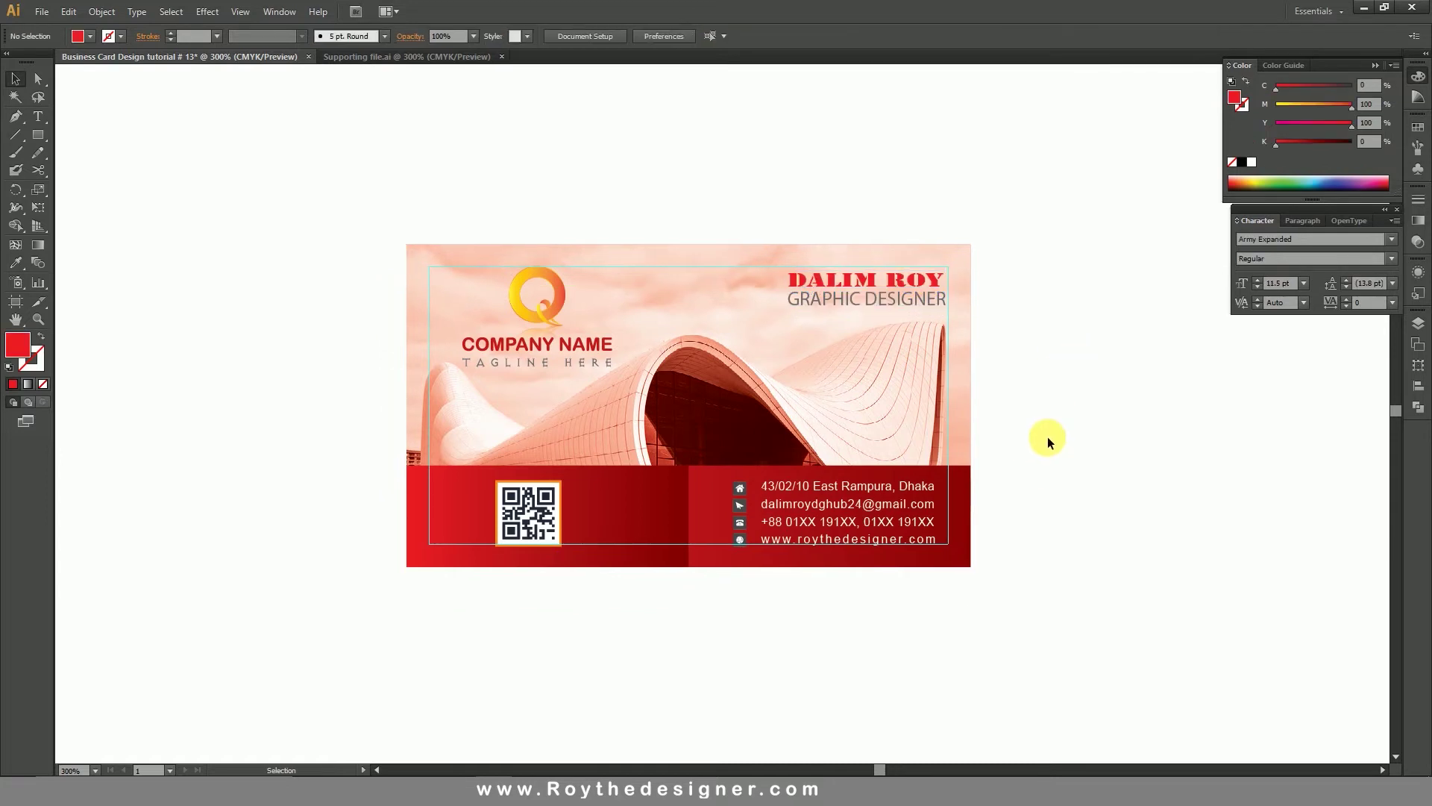
click(69, 11)
click(119, 111)
click(574, 362)
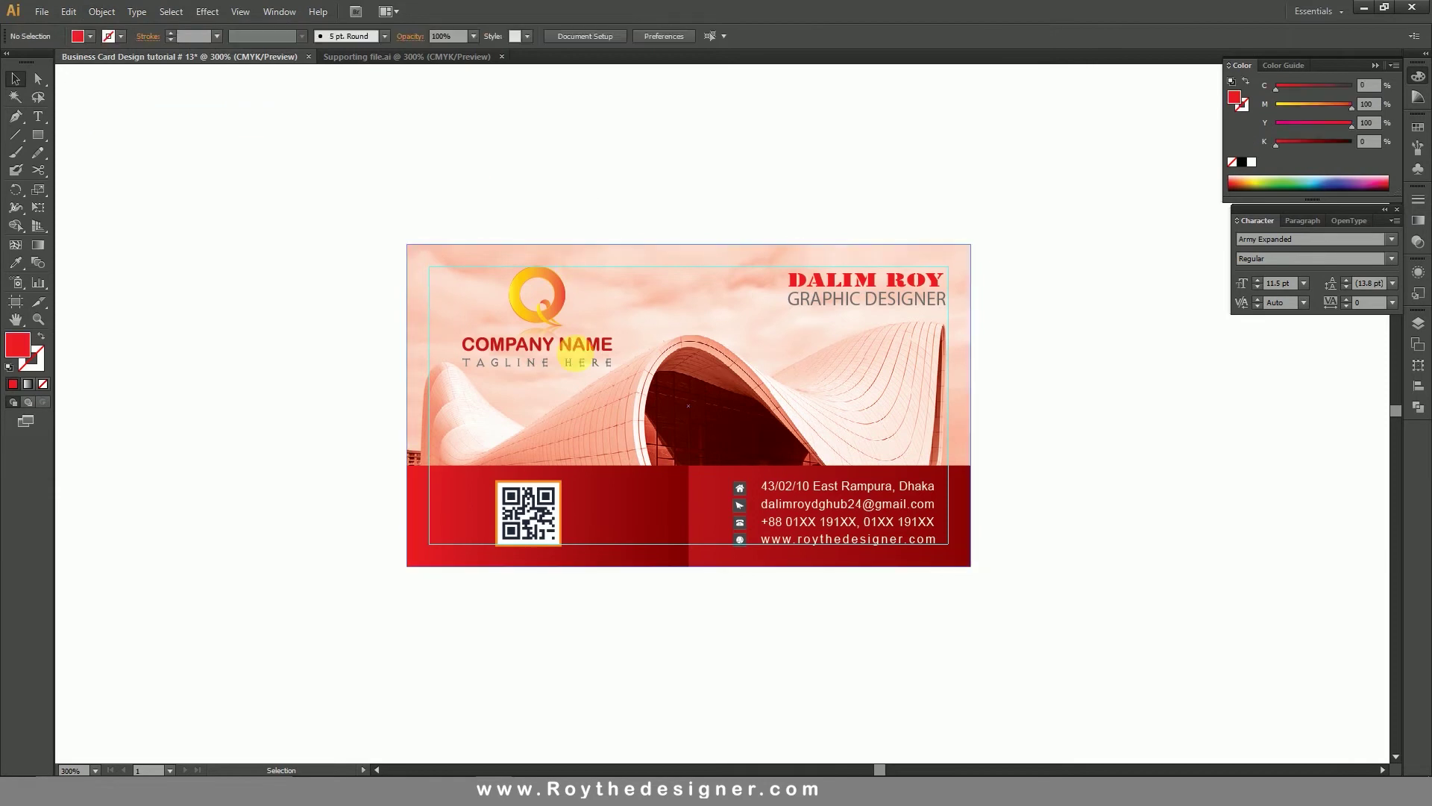
scroll(665, 409, right, 1)
key(ctrl+minus)
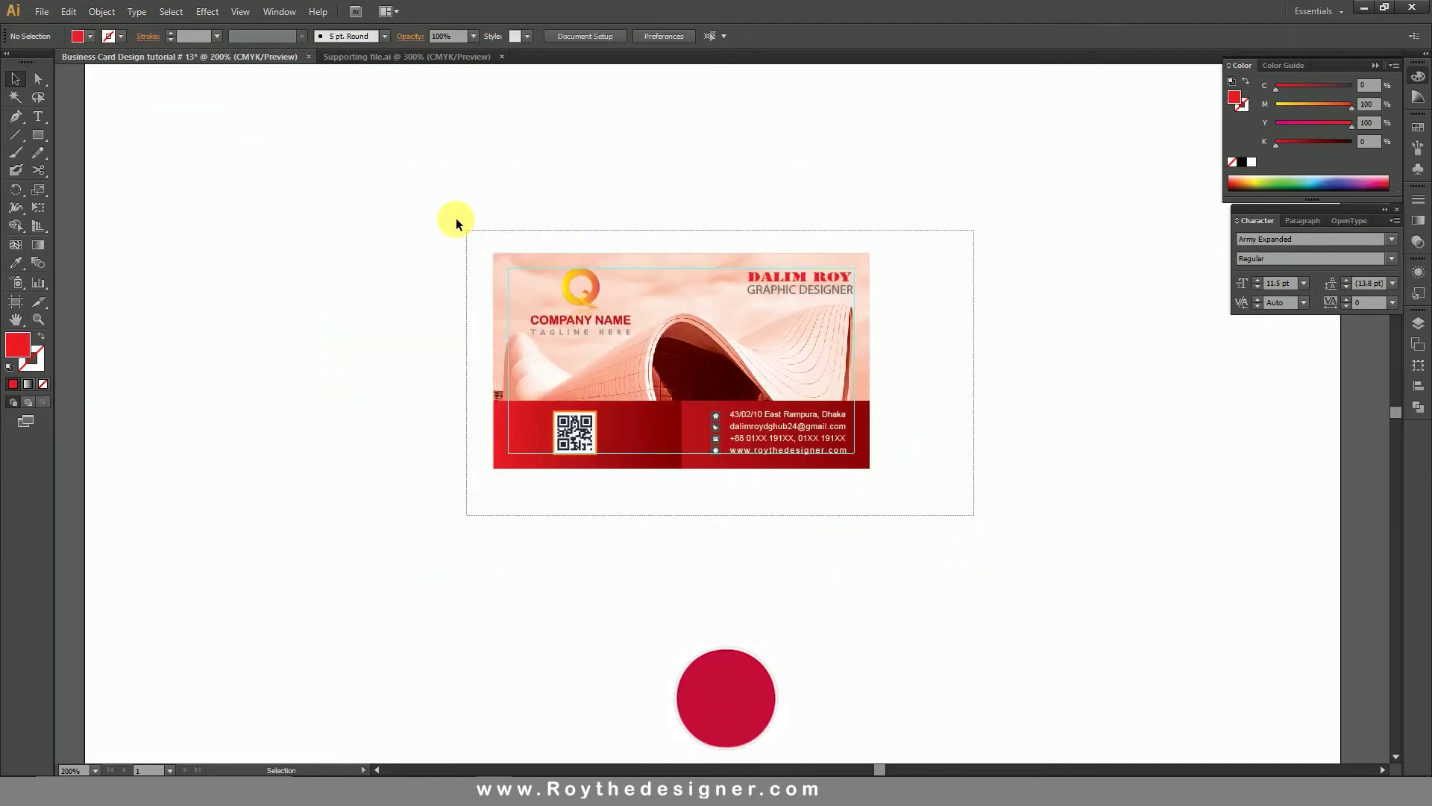
Copy the whole card, paste it in front, and move the copy straight below the original.
drag(455, 222, 452, 213)
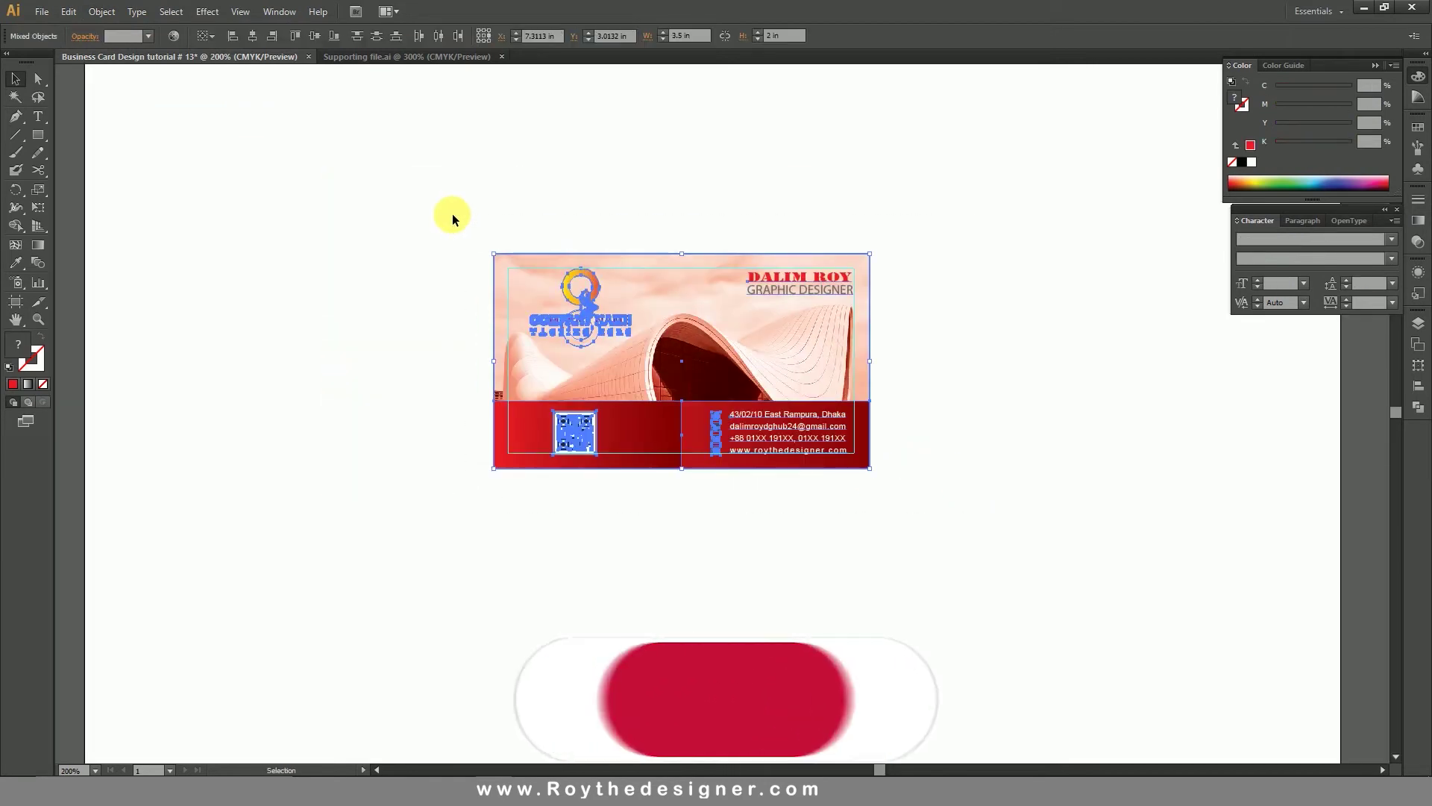
click(69, 11)
click(92, 83)
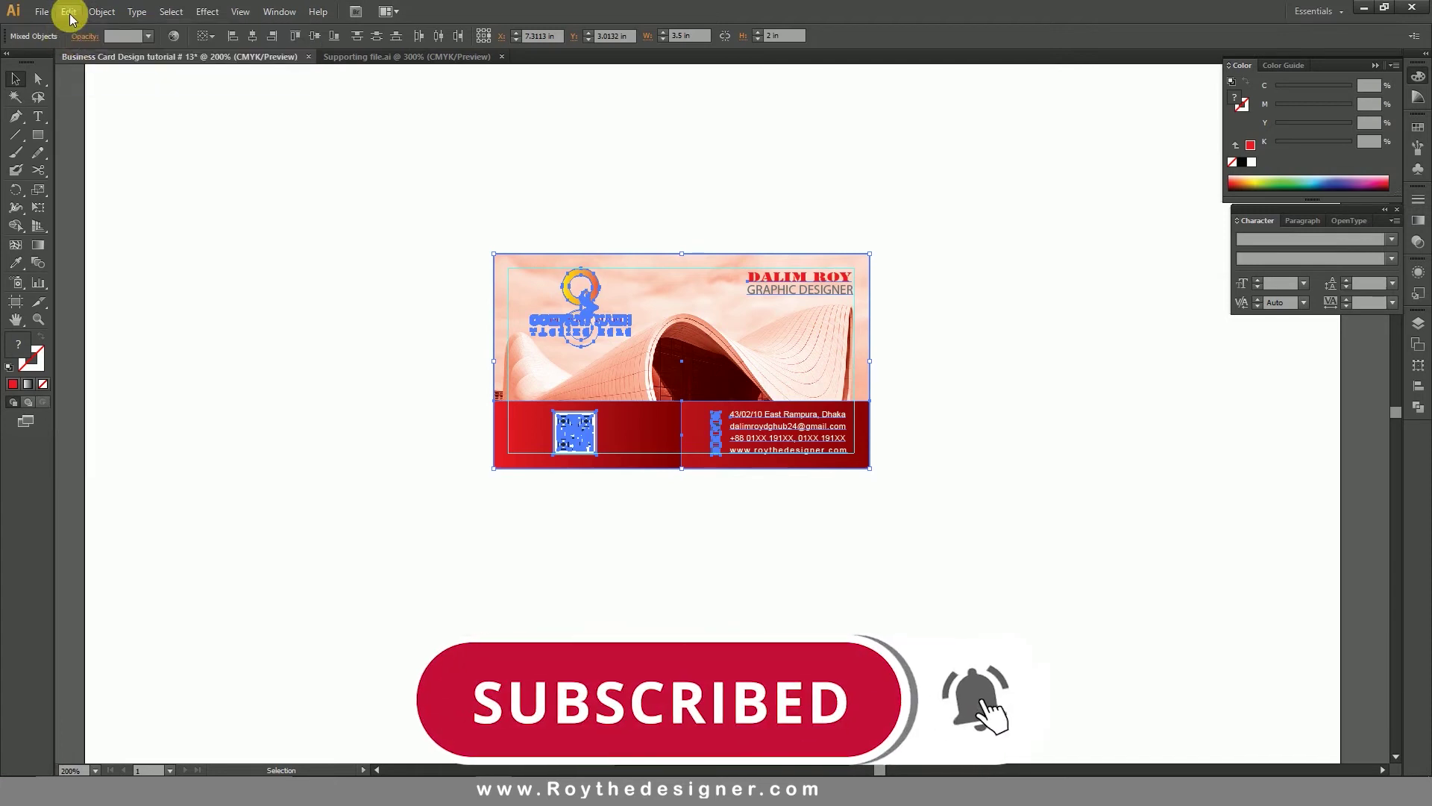
click(70, 11)
click(108, 116)
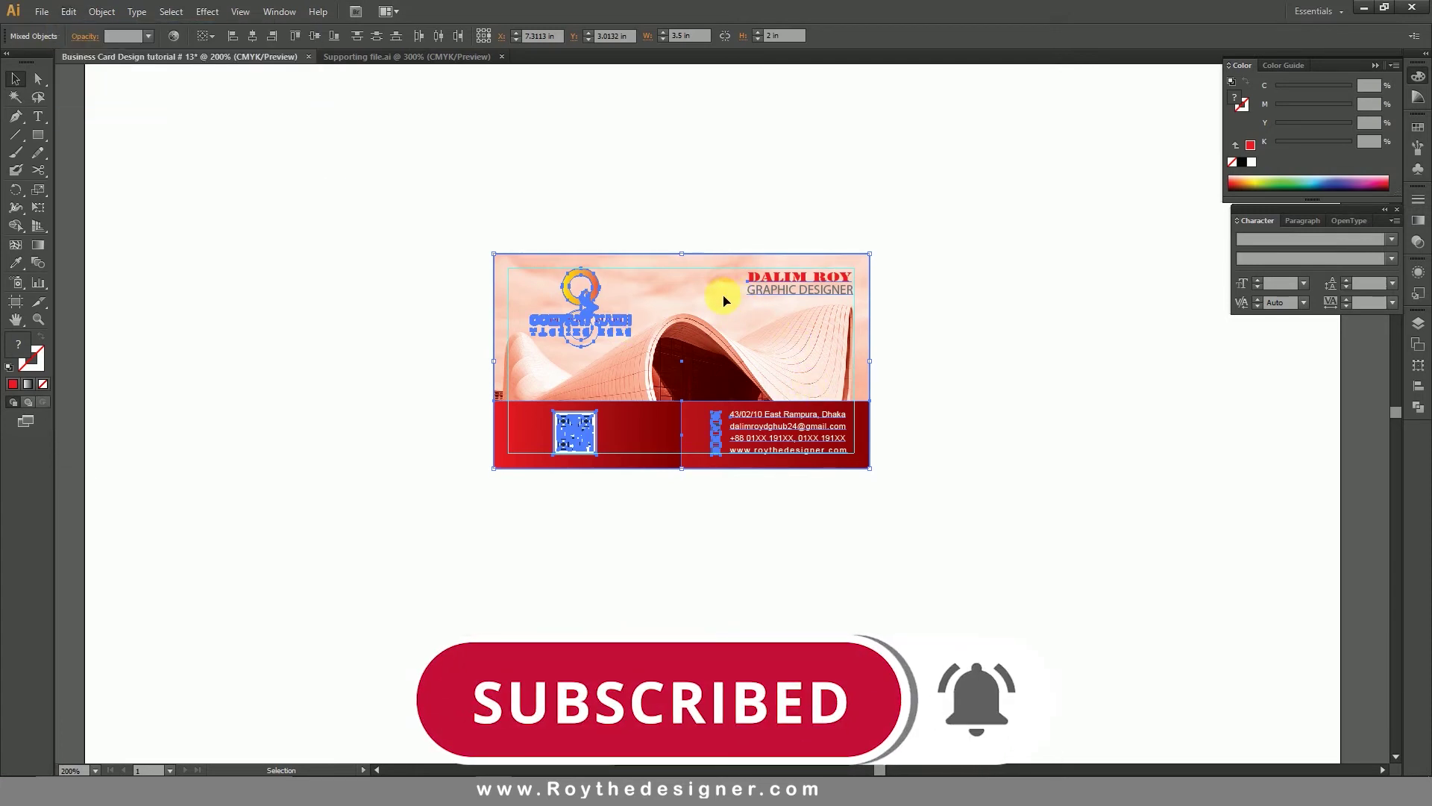
drag(724, 300, 709, 535)
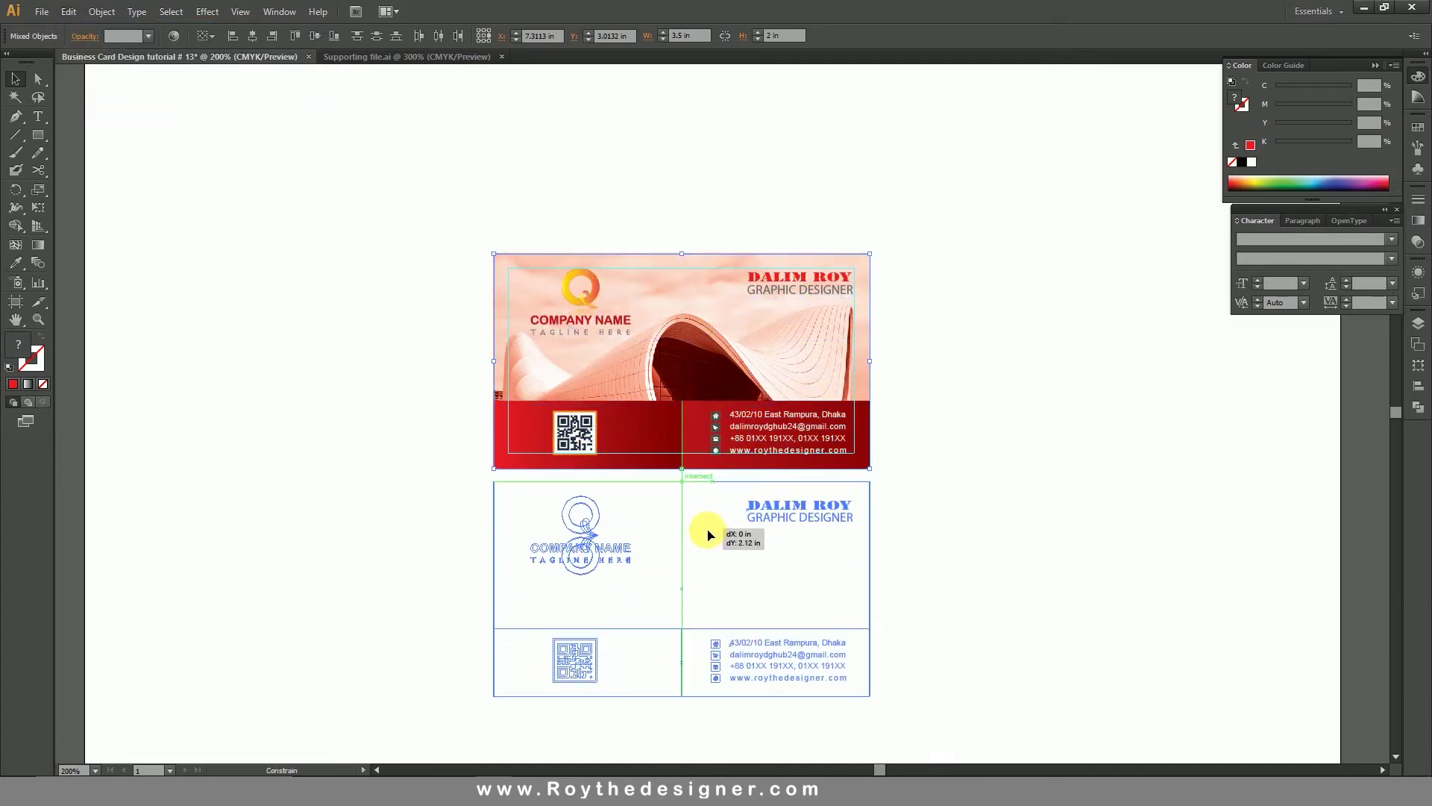
click(921, 422)
Delete the name and title lines from the lower card copy.
drag(384, 256, 863, 636)
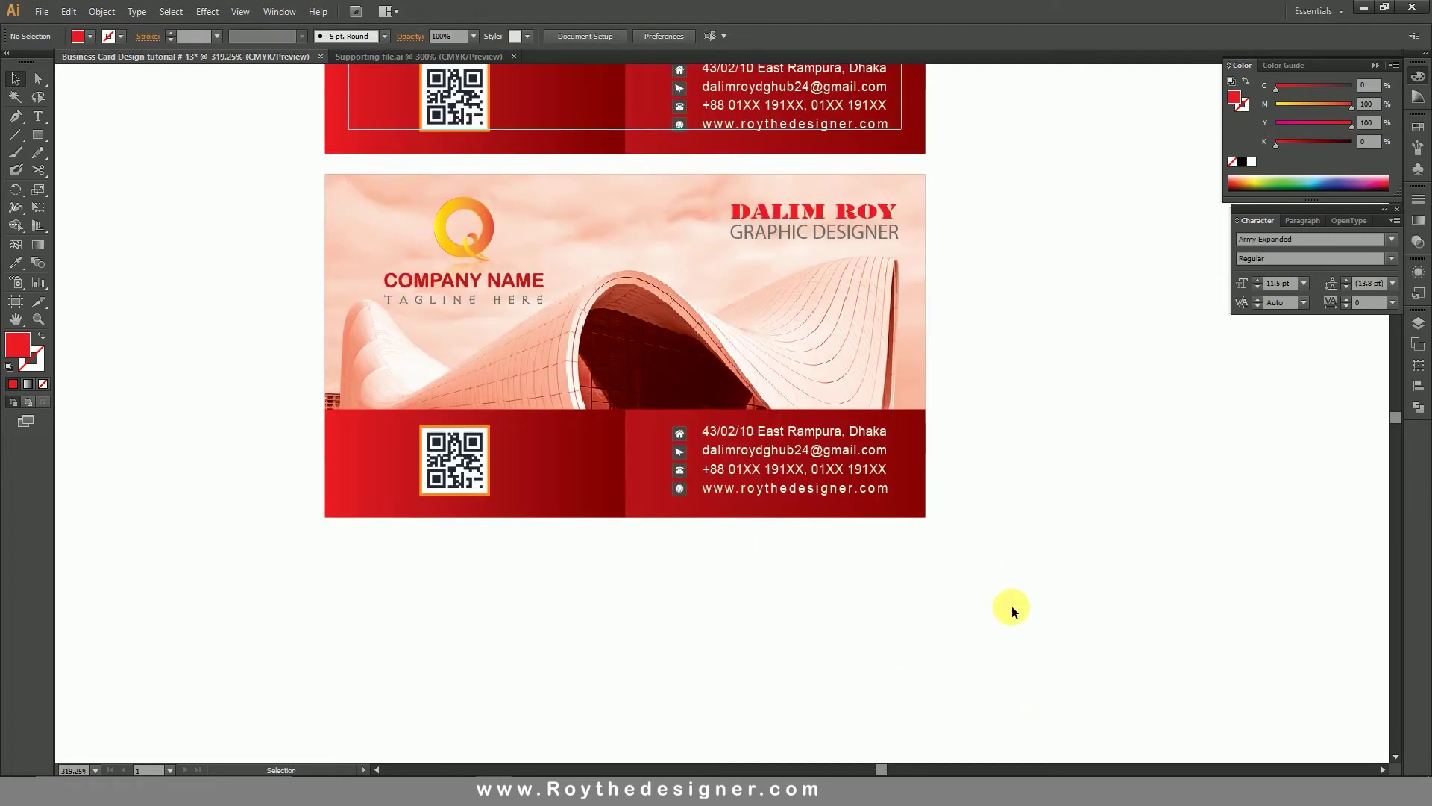
scroll(1022, 467, up, 1)
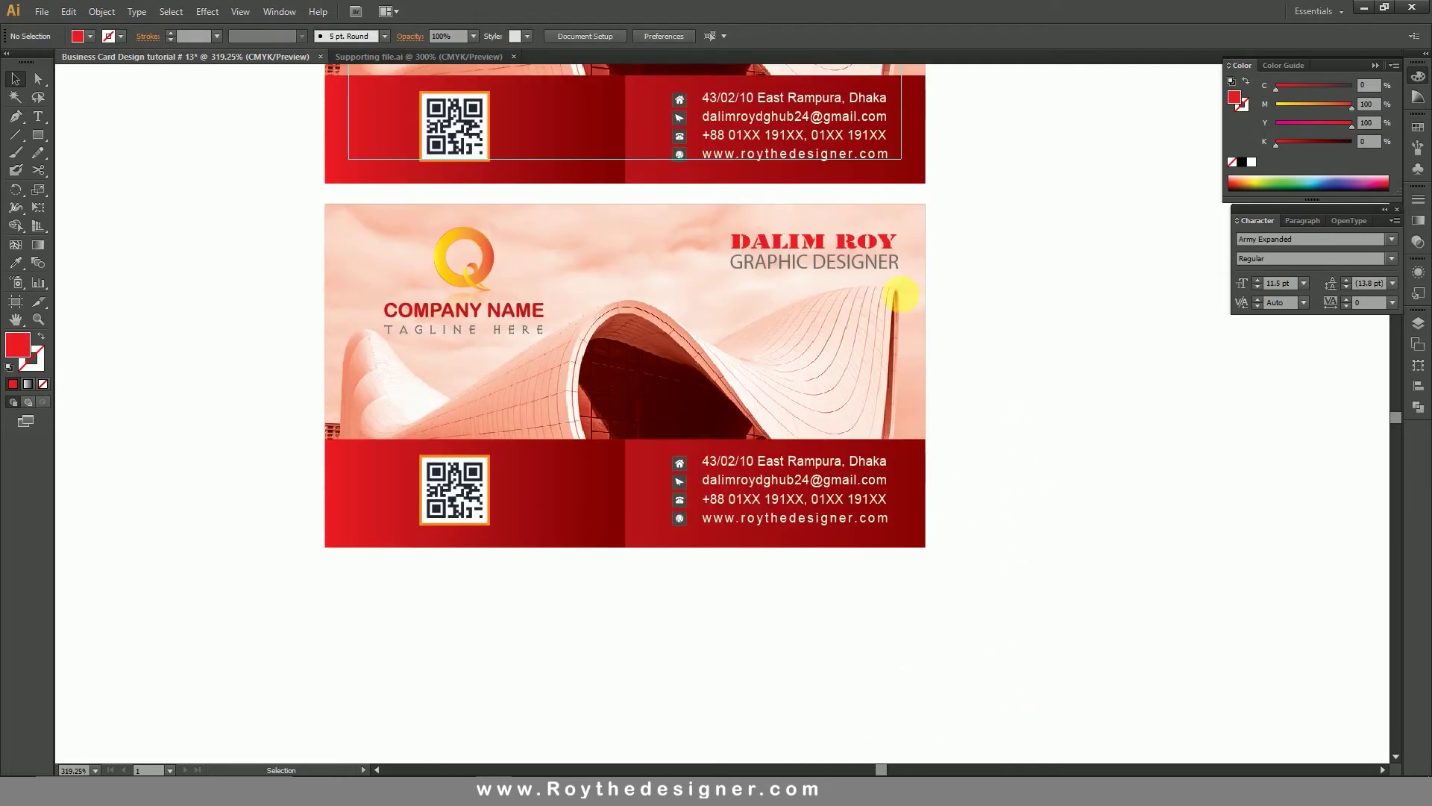
click(867, 270)
key(Delete)
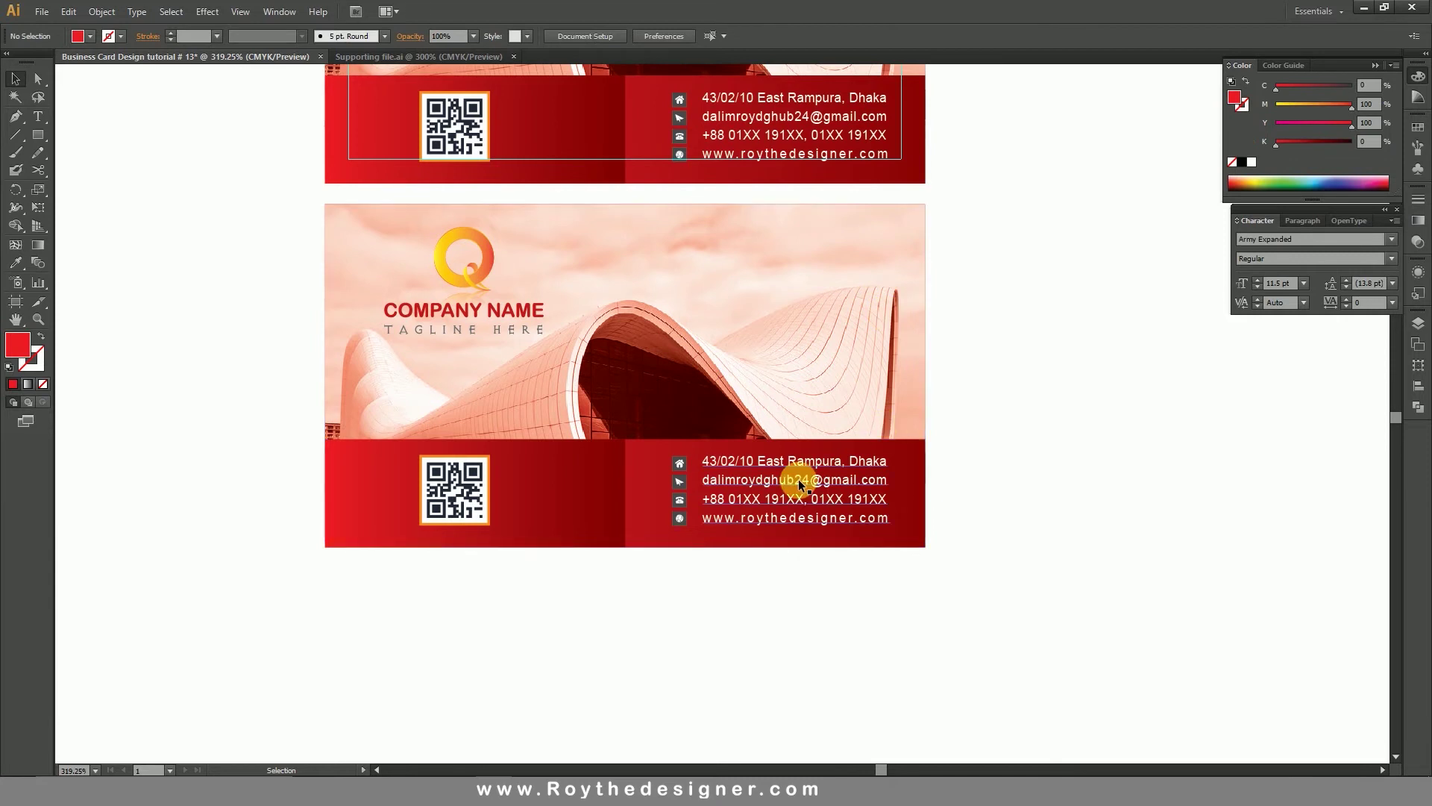
key(z)
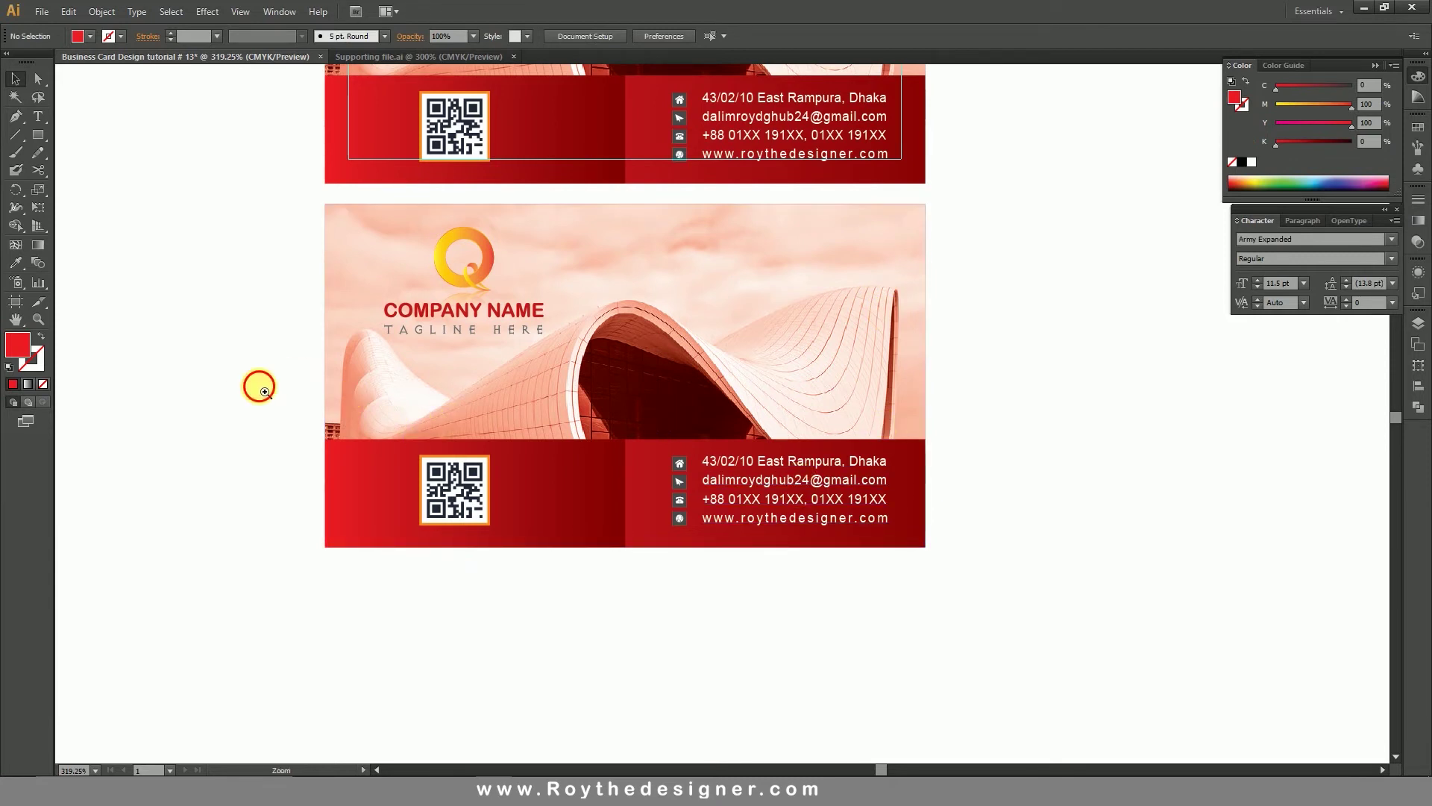
drag(240, 367, 1044, 626)
Ungroup the contact info and delete the address, e-mail and phone lines, leaving the website.
key(v)
click(872, 363)
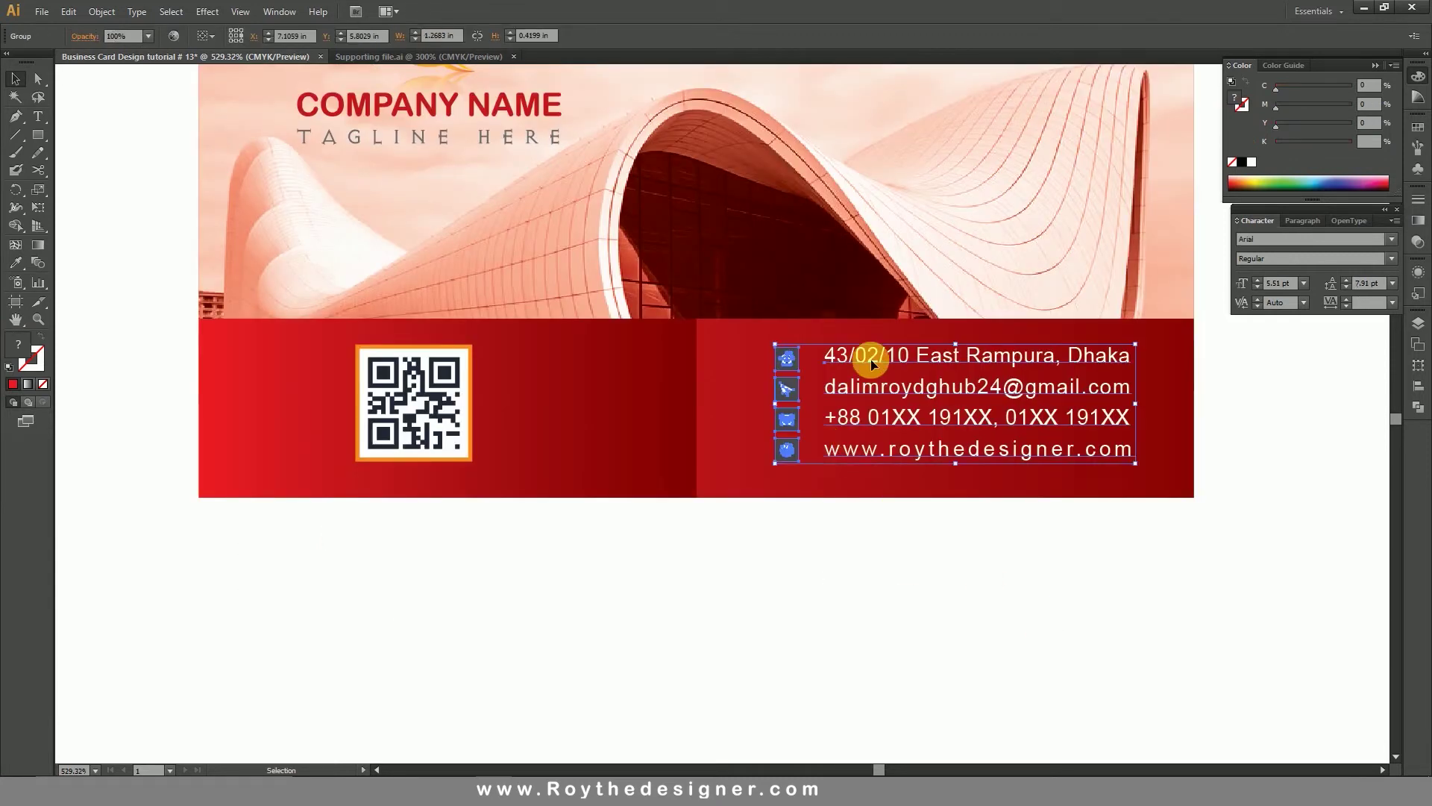
right_click(873, 363)
click(921, 444)
click(927, 569)
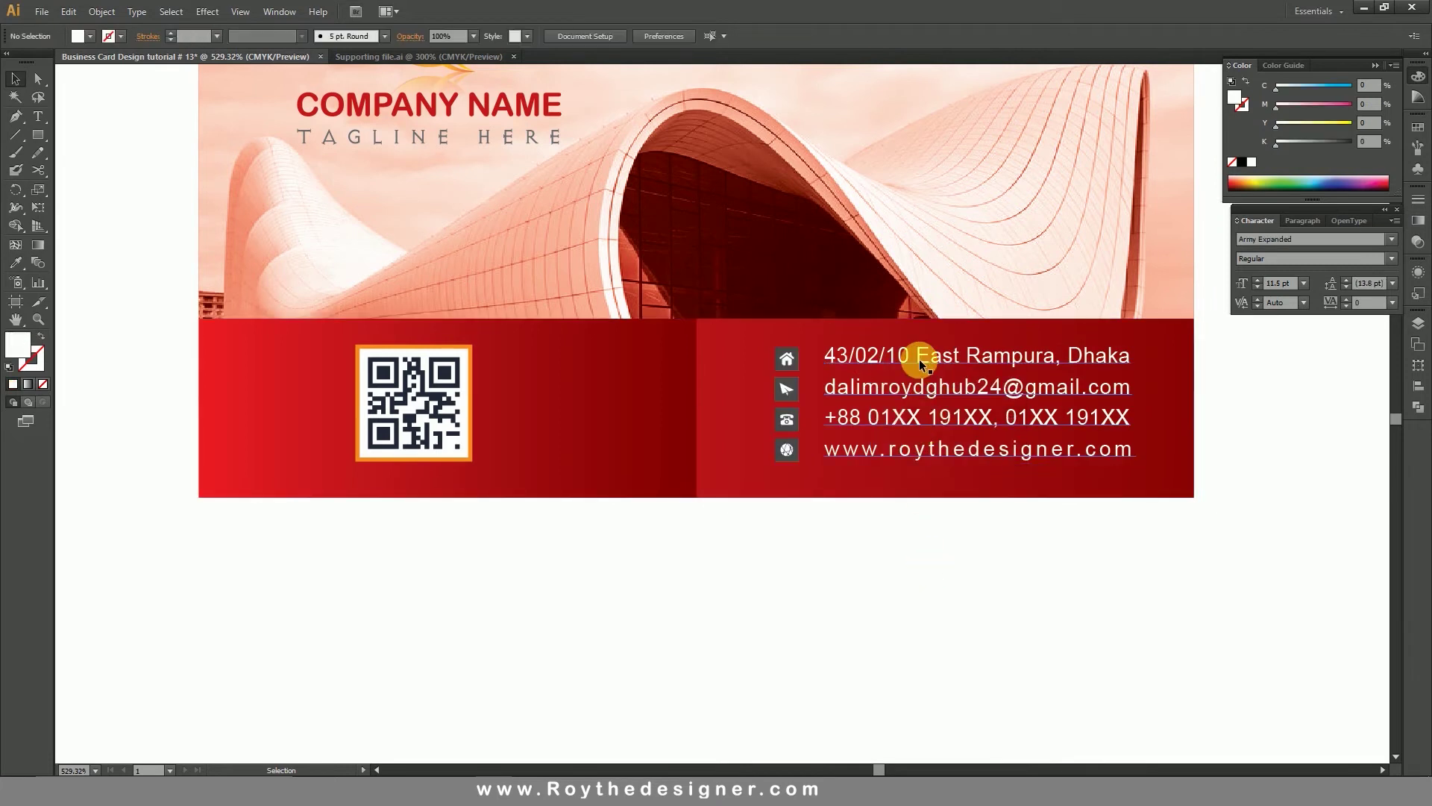
double_click(919, 359)
drag(823, 355, 1144, 440)
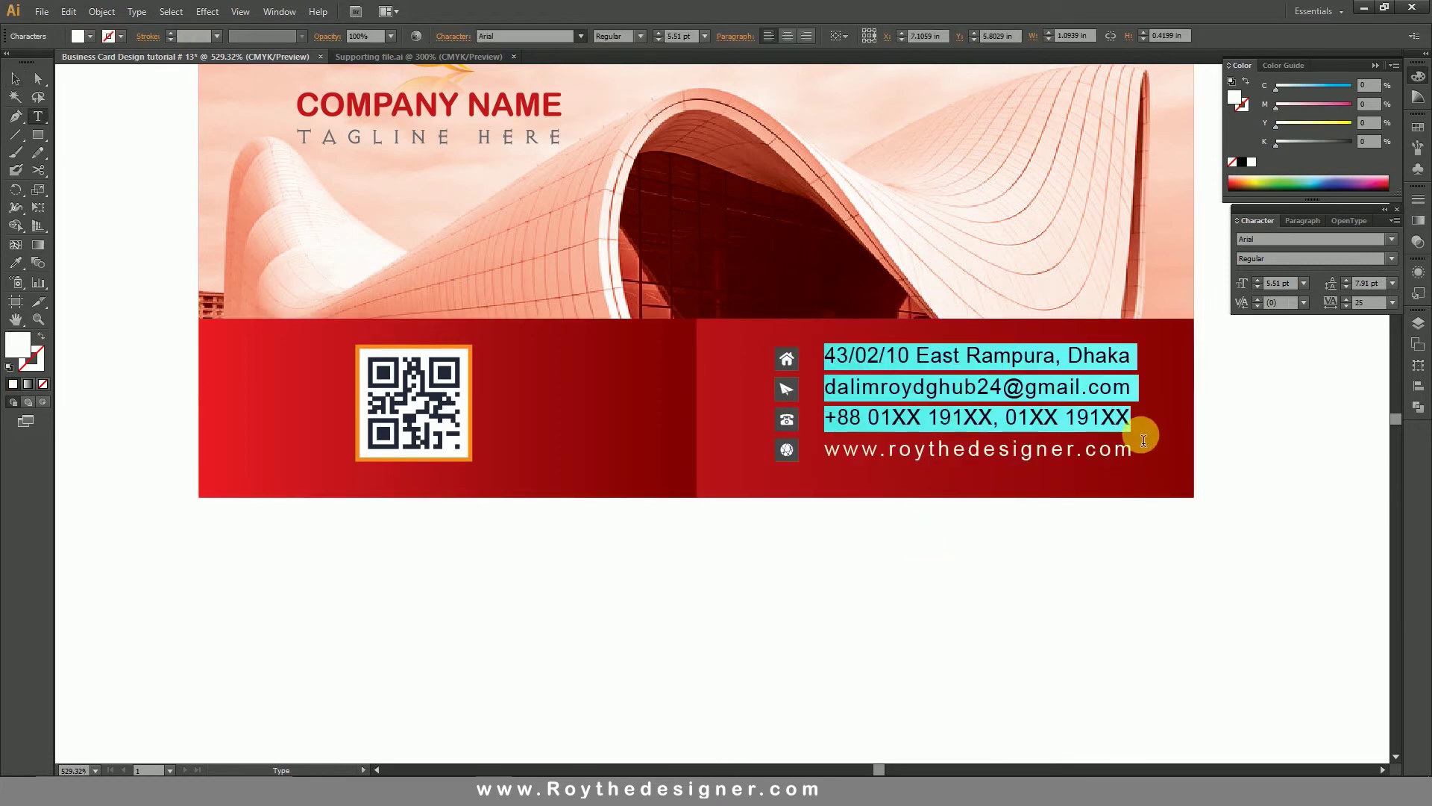
key(BackSpace)
key(Delete)
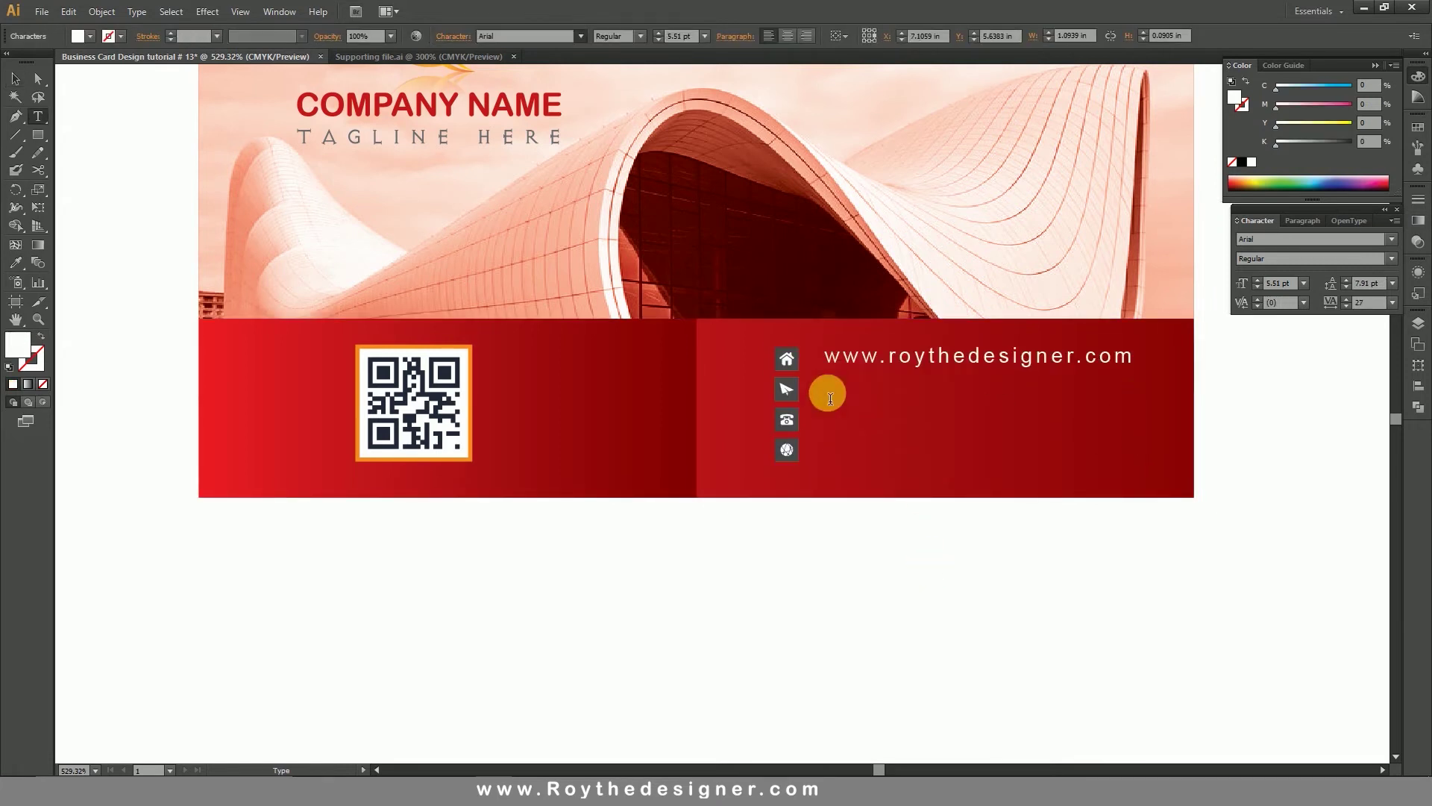
Delete the home, arrow and phone icons and make the bottom band solid red.
click(10, 79)
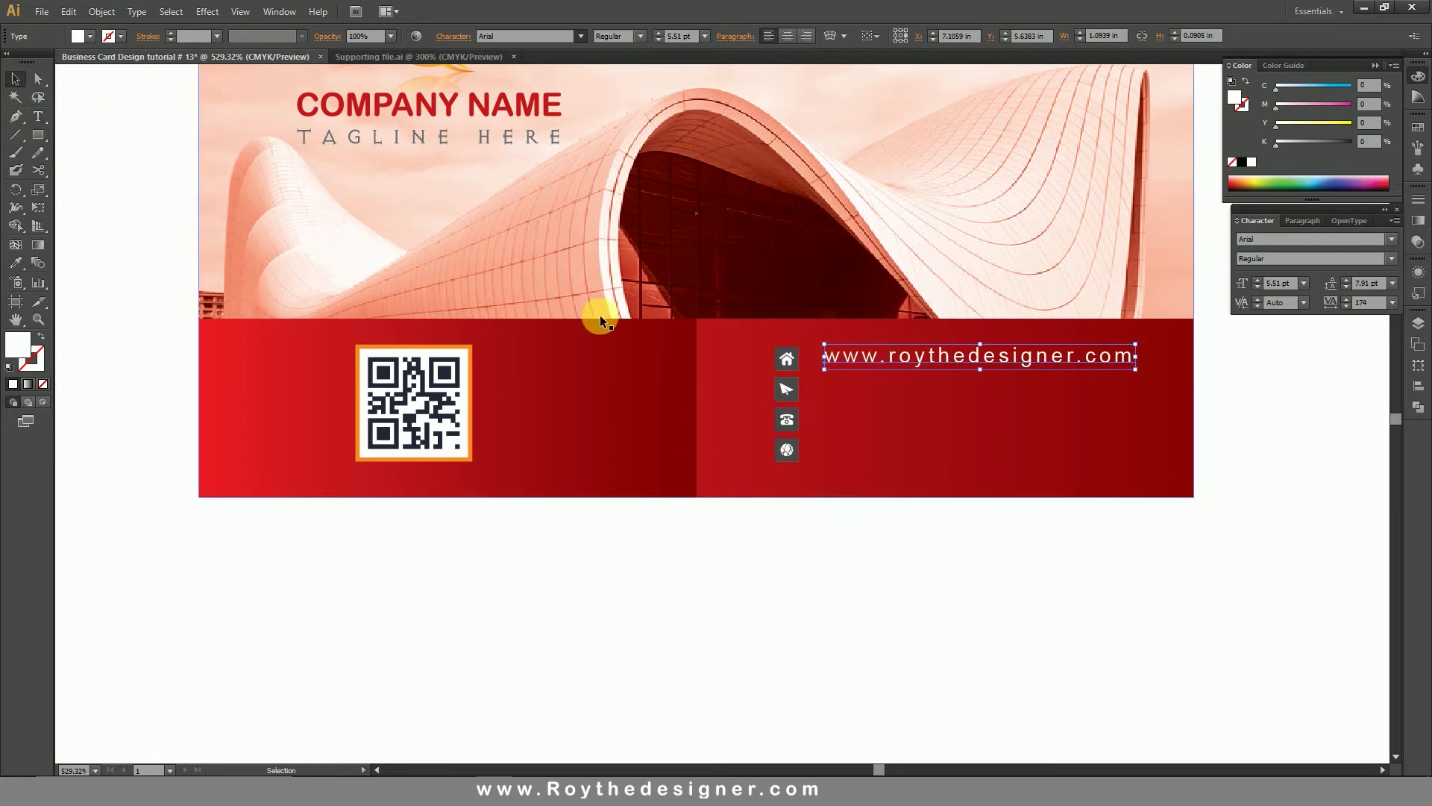
drag(784, 384, 783, 367)
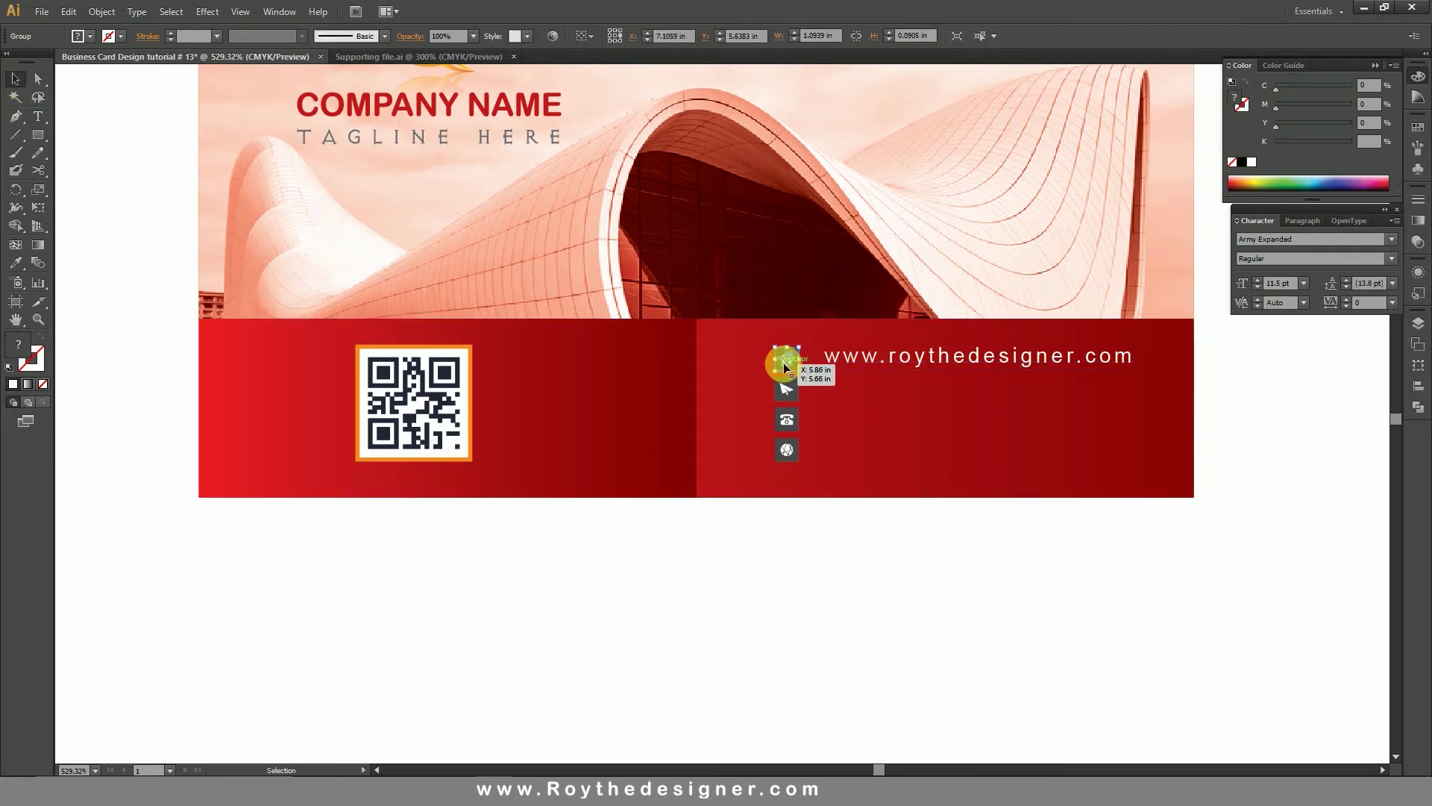
key(Delete)
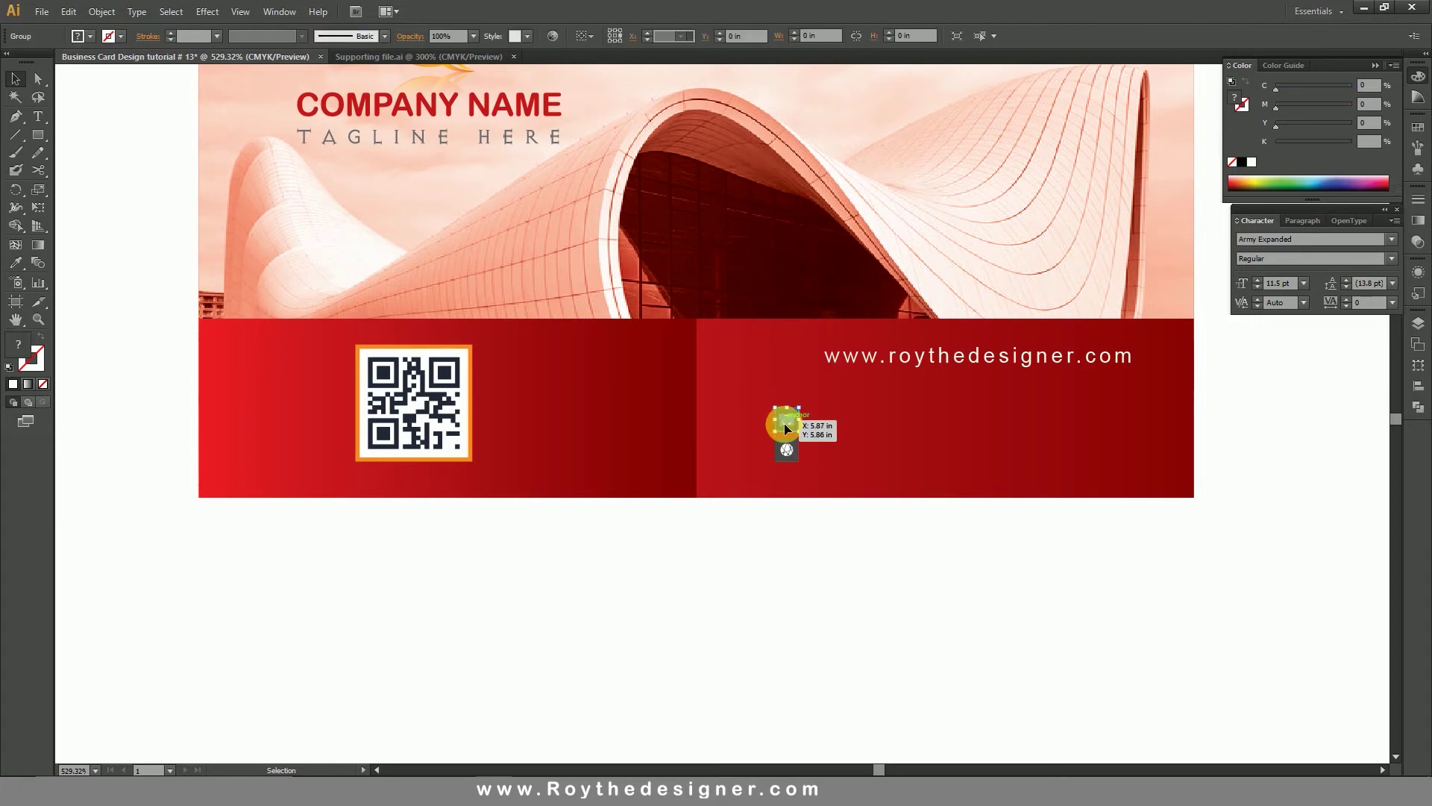
click(772, 425)
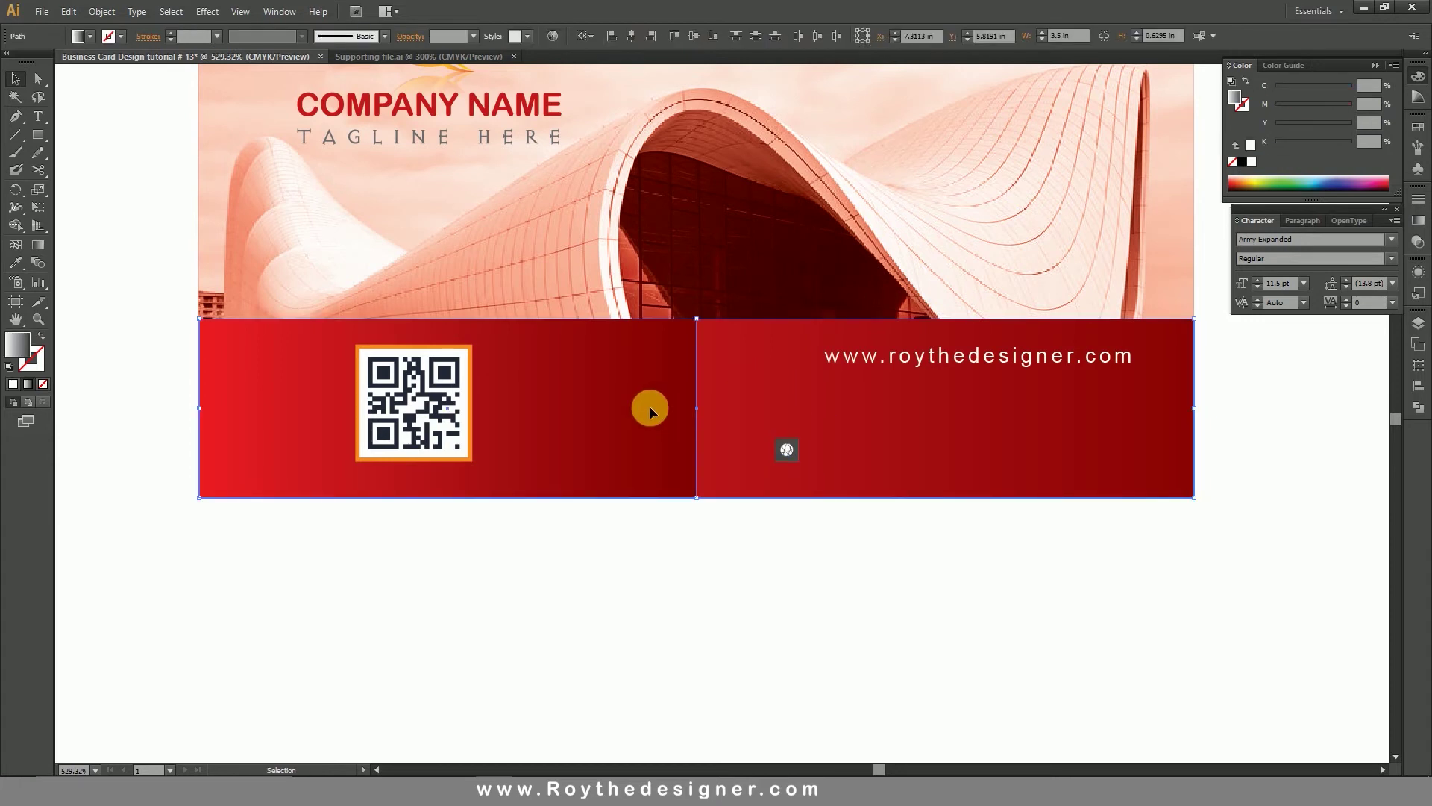
key(ctrl+z)
click(424, 362)
Delete the QR code from the lower card.
key(Delete)
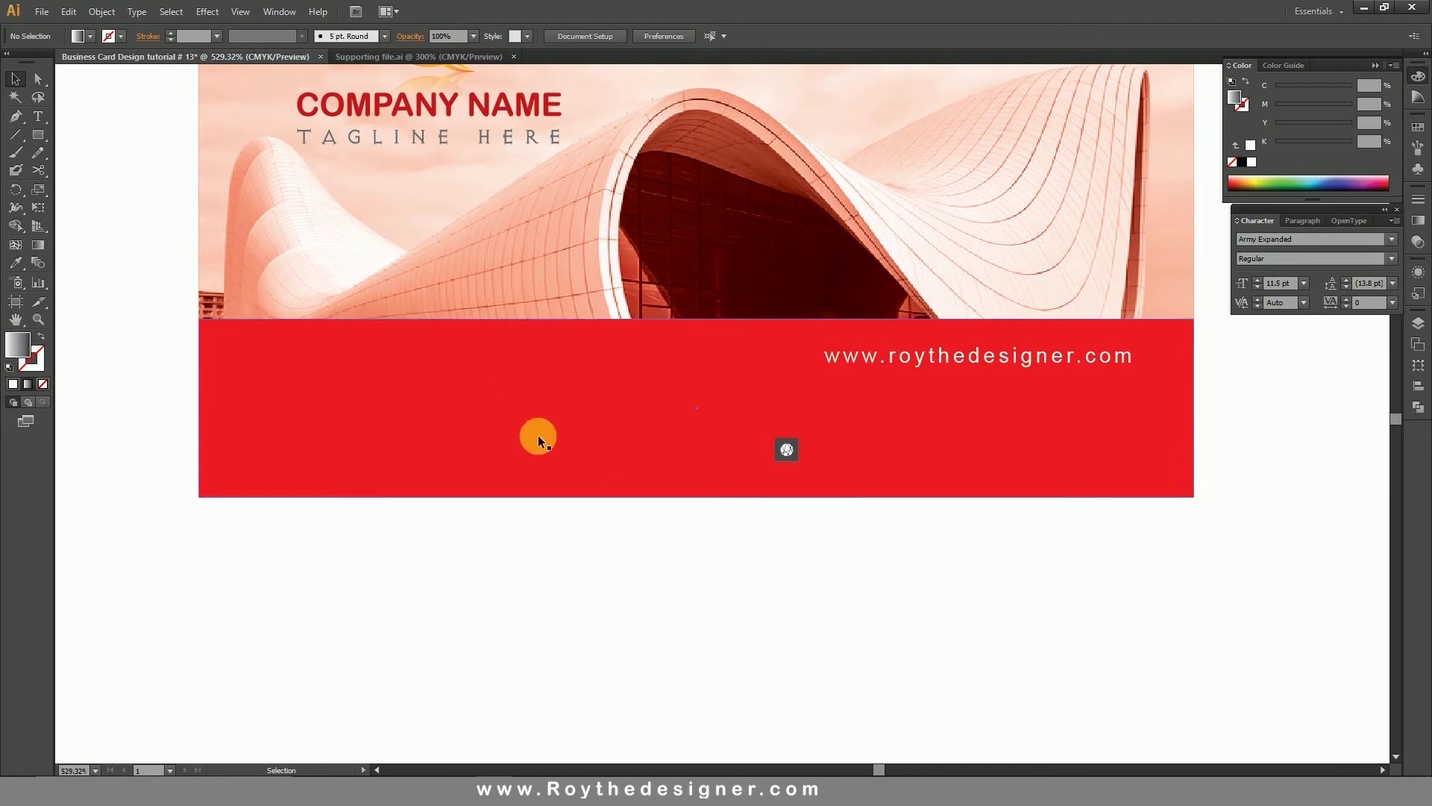
scroll(983, 739, up, 2)
scroll(973, 541, up, 2)
click(977, 496)
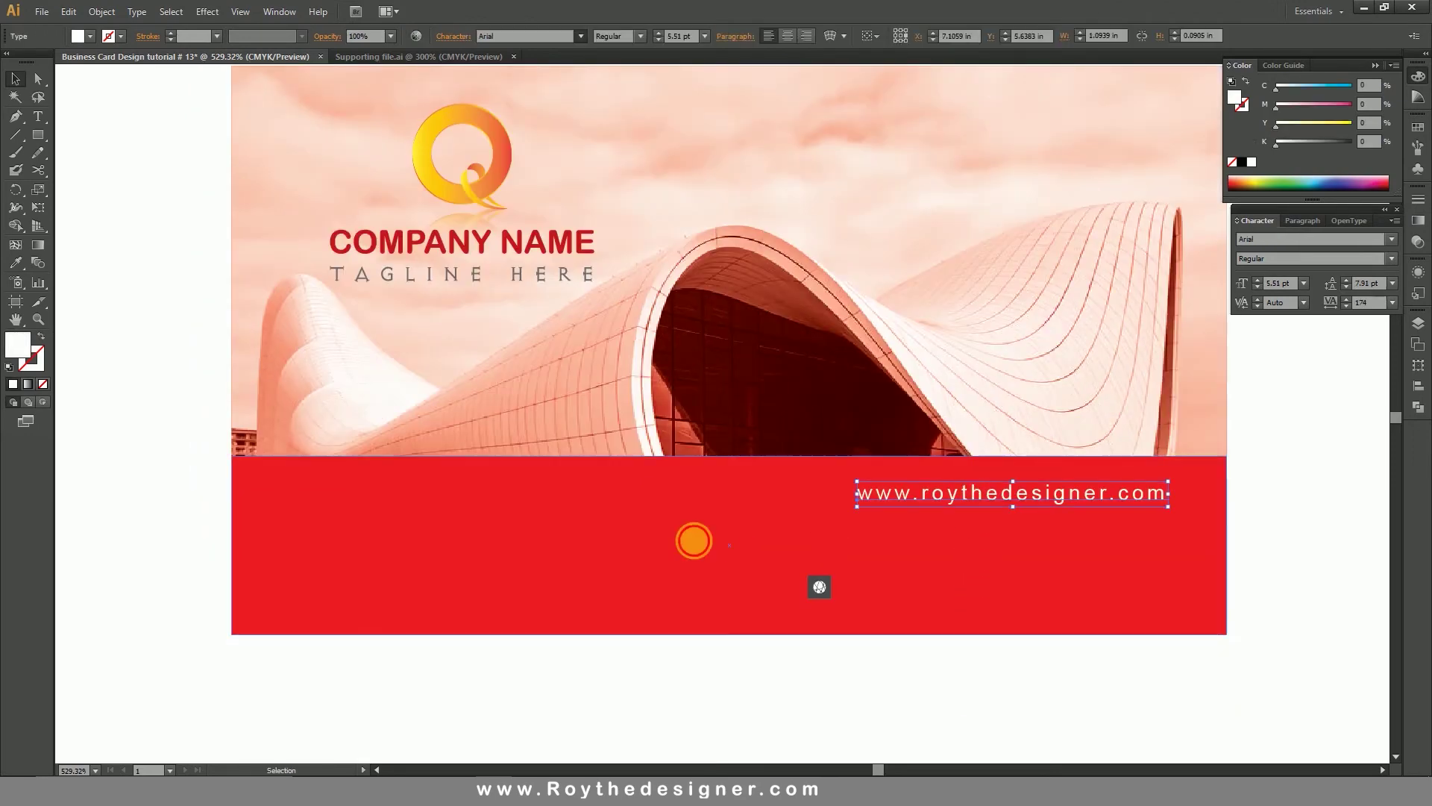
click(694, 540)
right_click(784, 683)
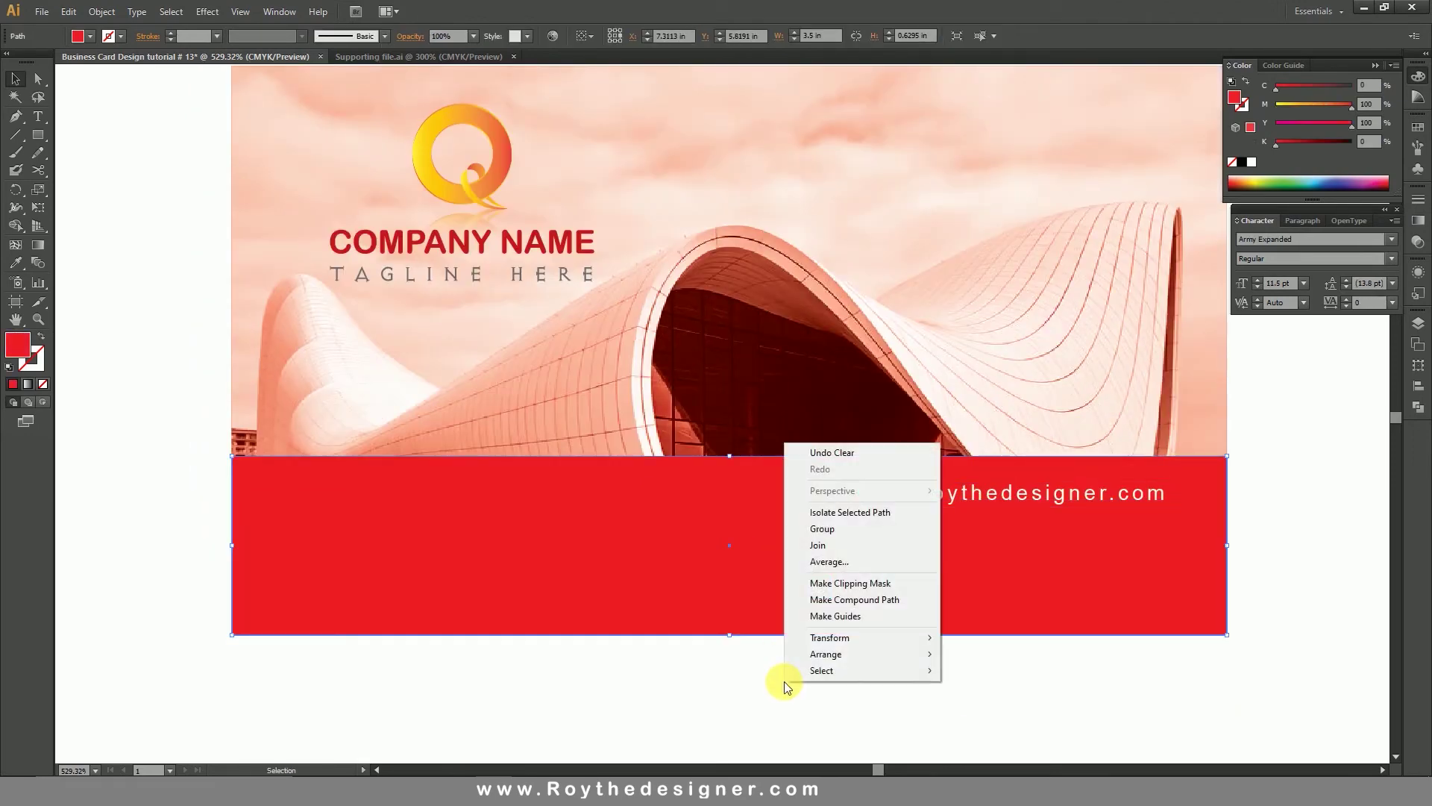
click(589, 687)
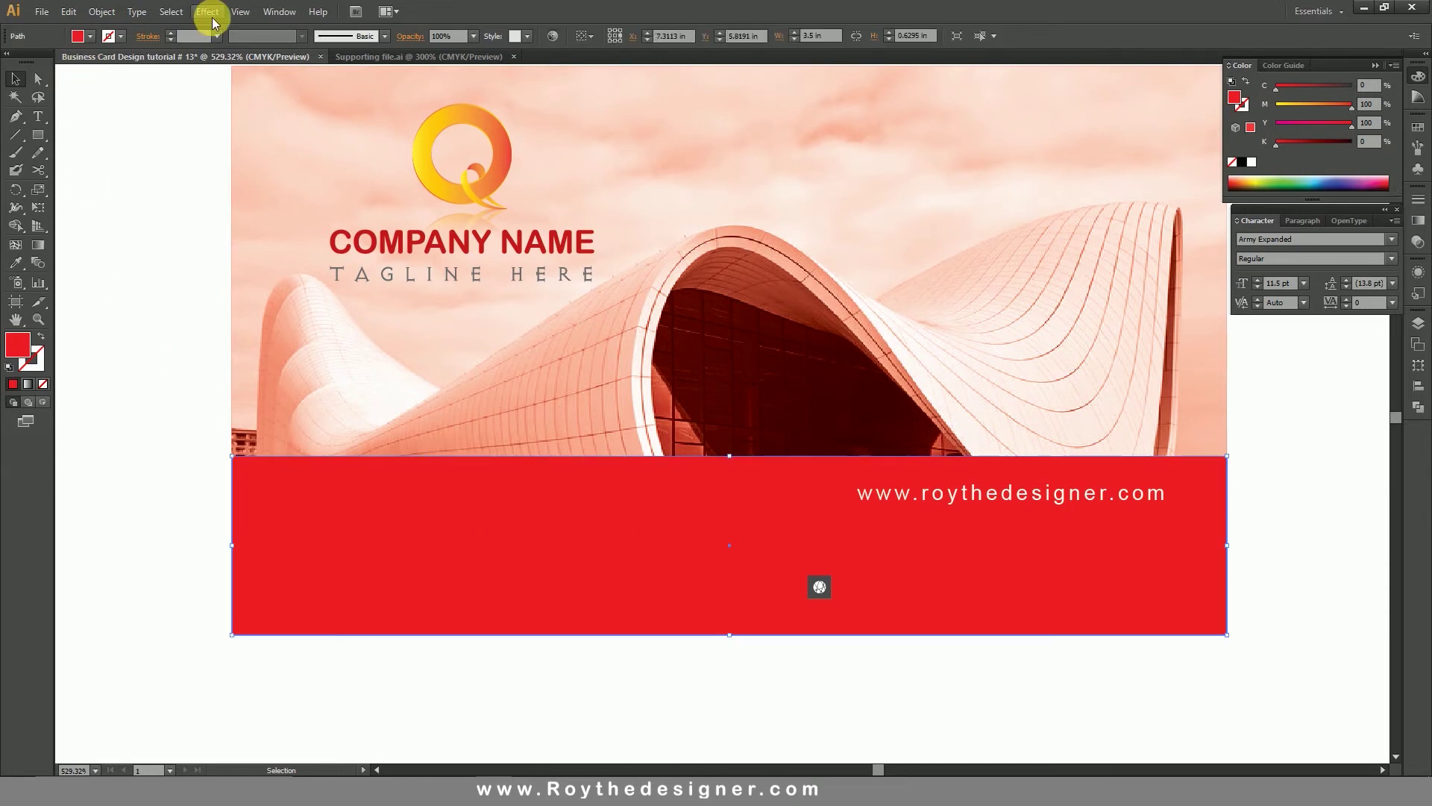
Show the rulers and drag a vertical guide to the card's horizontal centre.
click(243, 12)
mouse_move(264, 328)
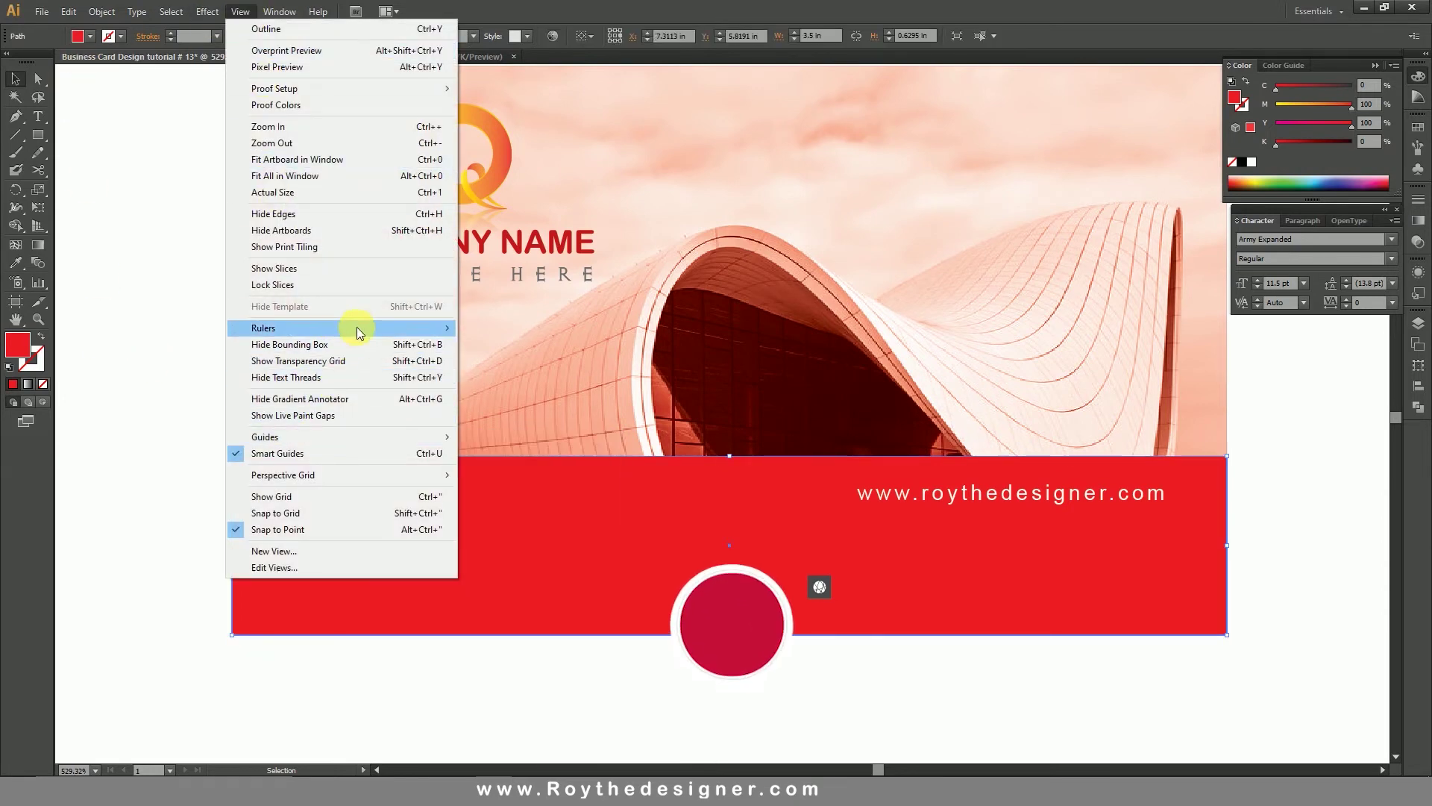
click(503, 328)
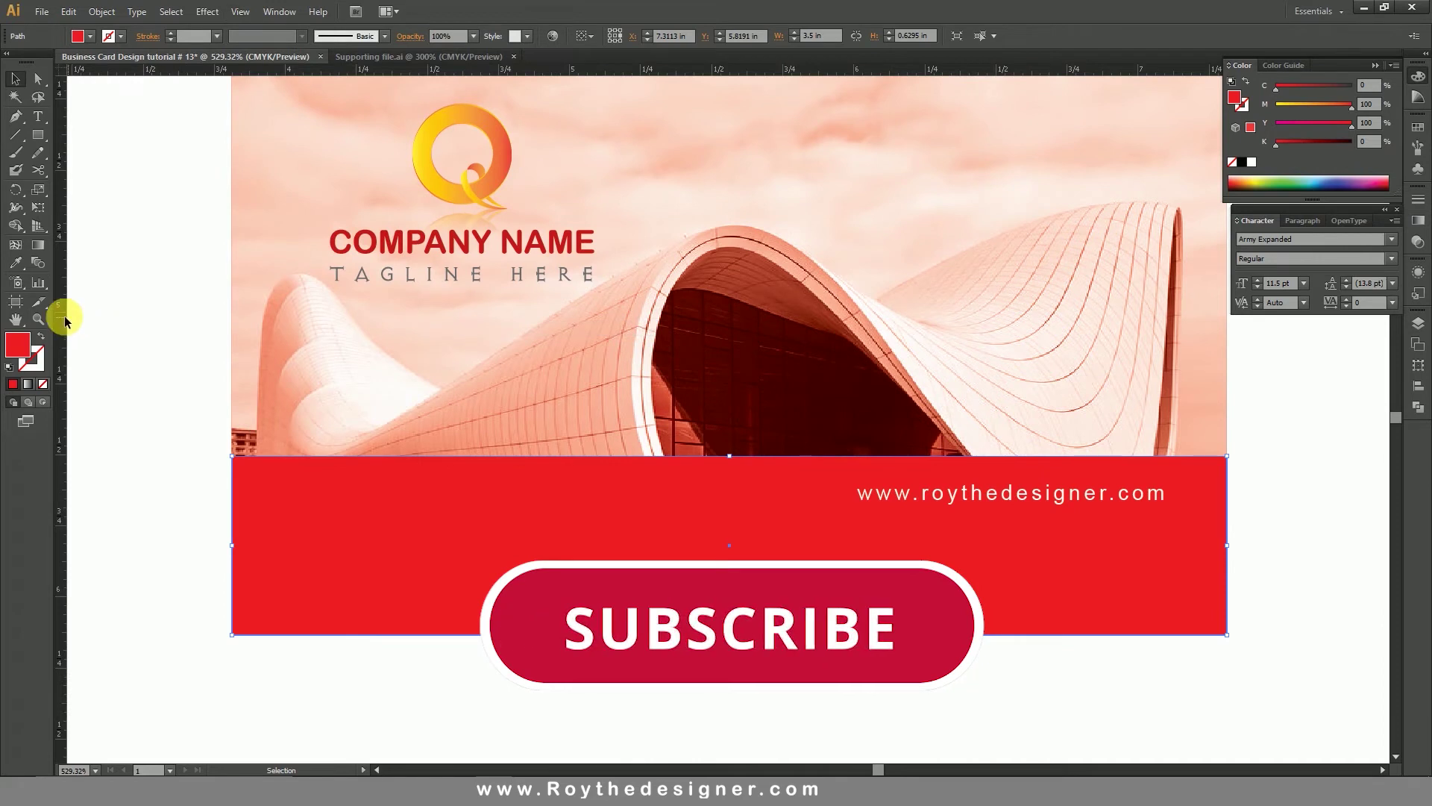
drag(60, 313, 210, 358)
drag(361, 375, 729, 550)
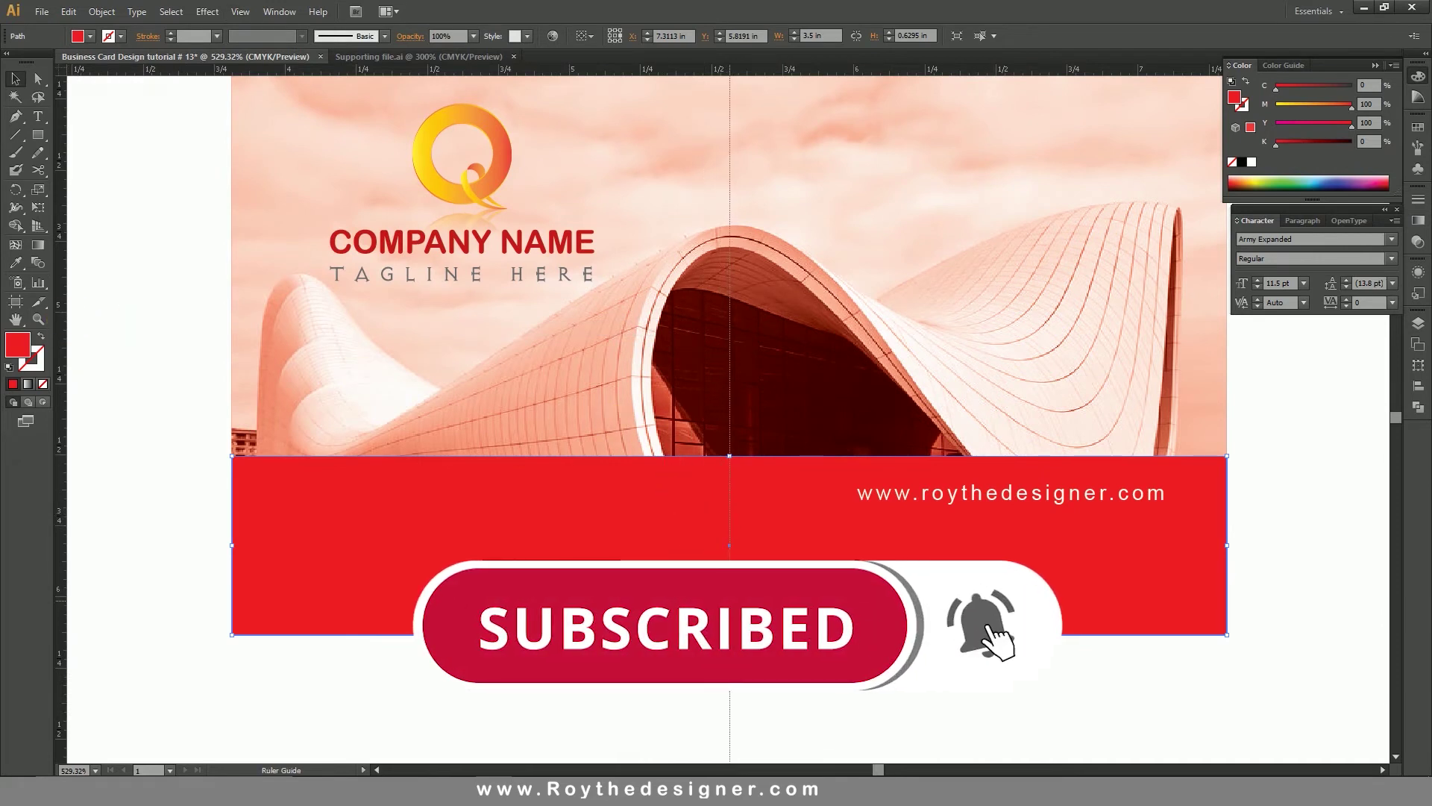
key(ctrl+shift+a)
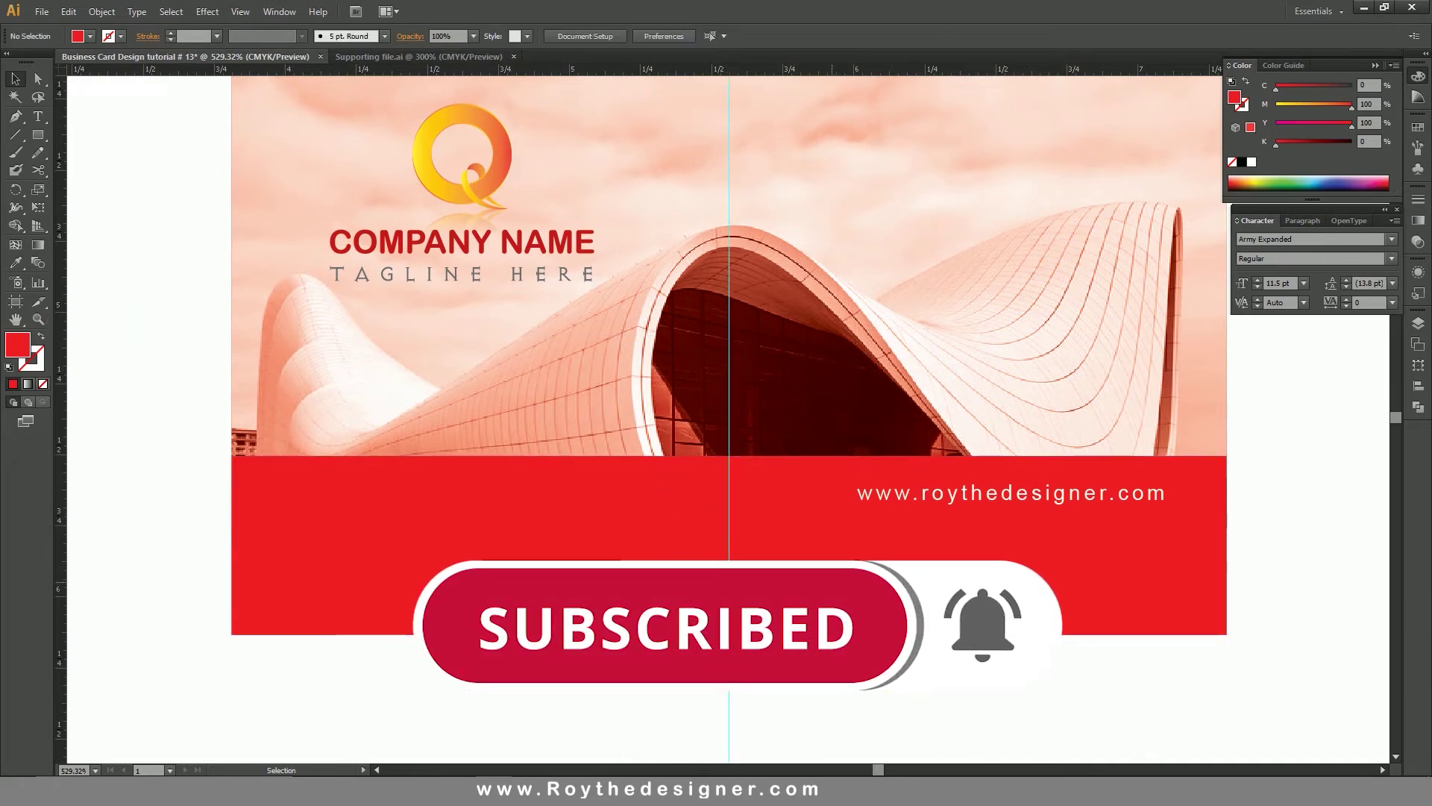
drag(791, 612, 892, 524)
Align the globe icon with the web address, group them, and snap the group onto the centre guide.
shift+click(912, 496)
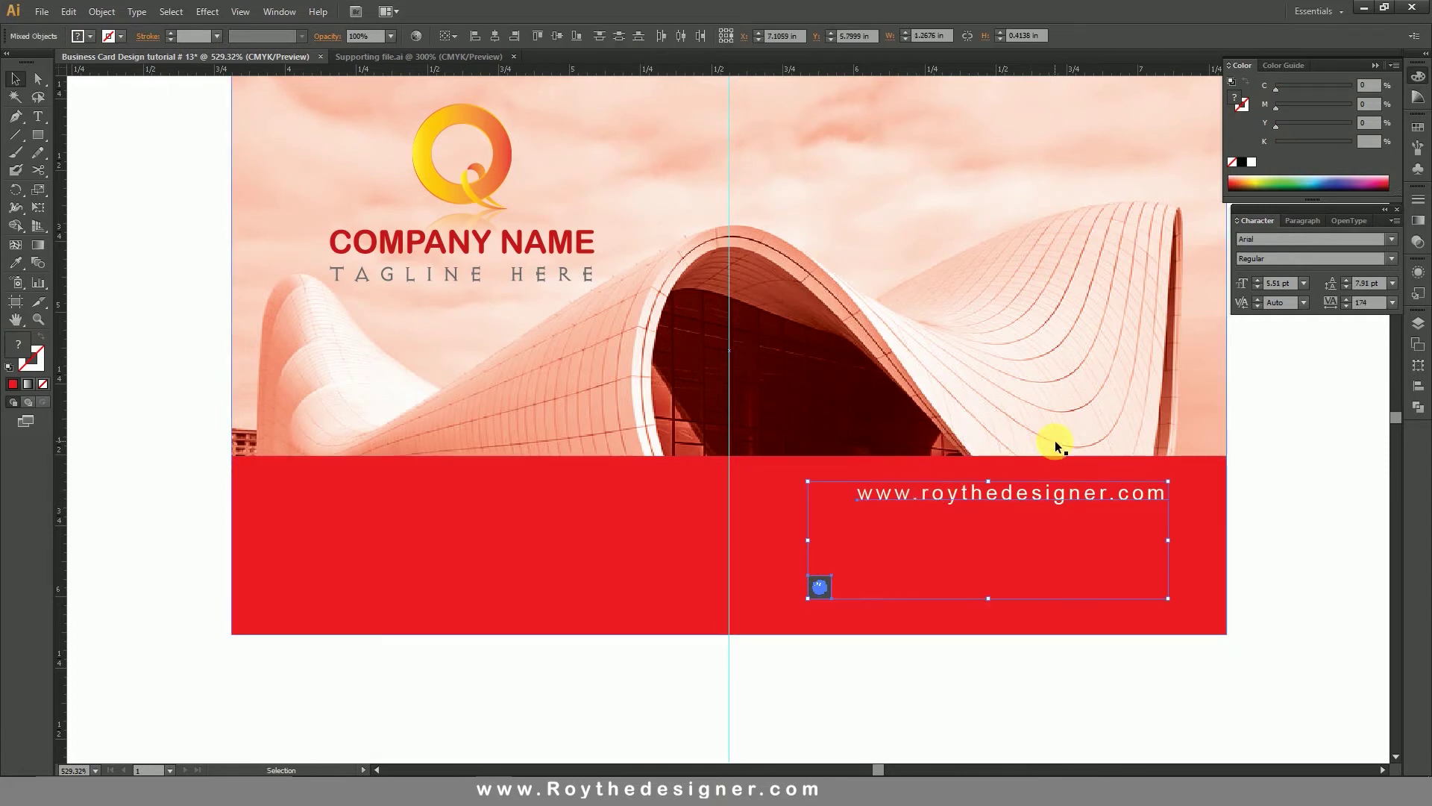
click(541, 33)
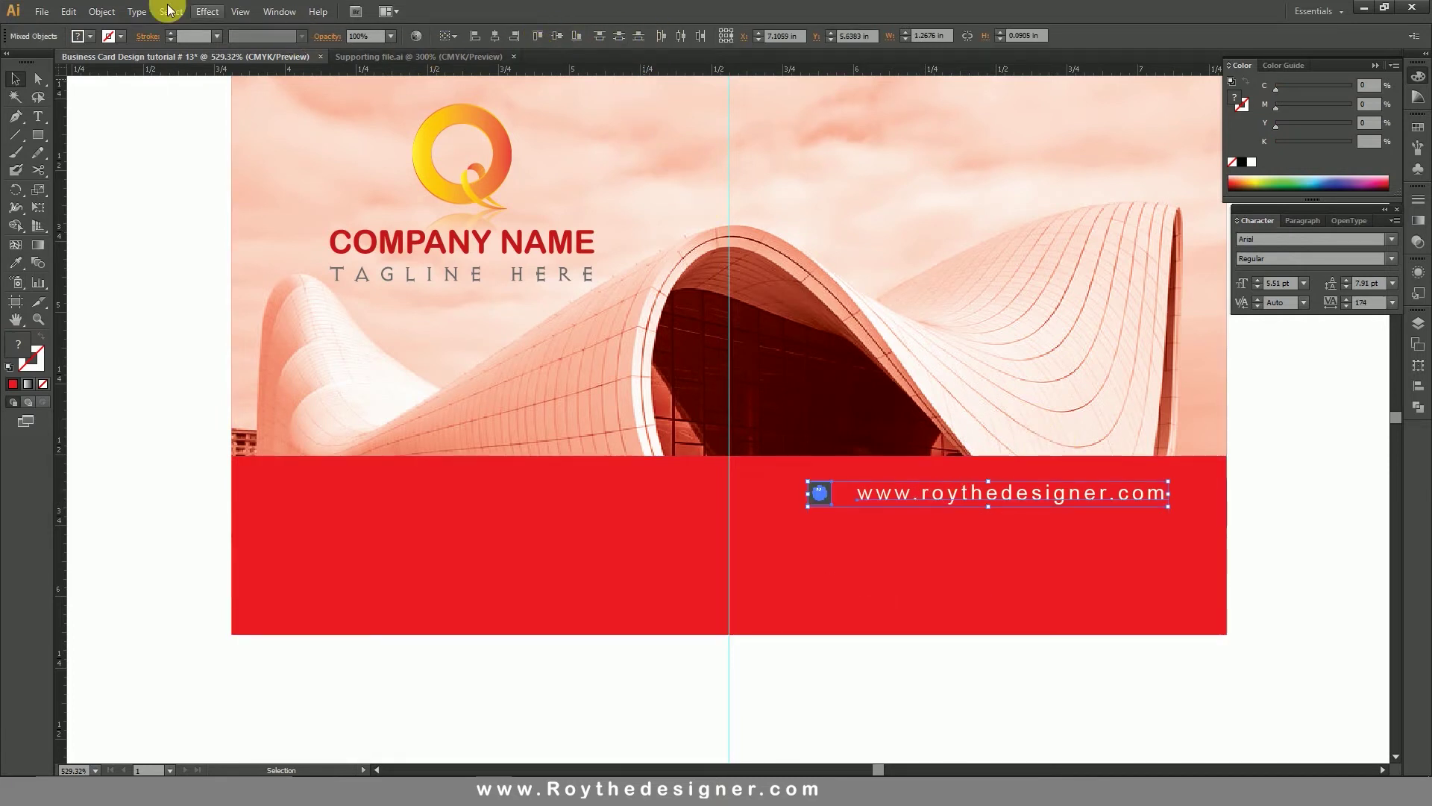
click(101, 12)
click(123, 67)
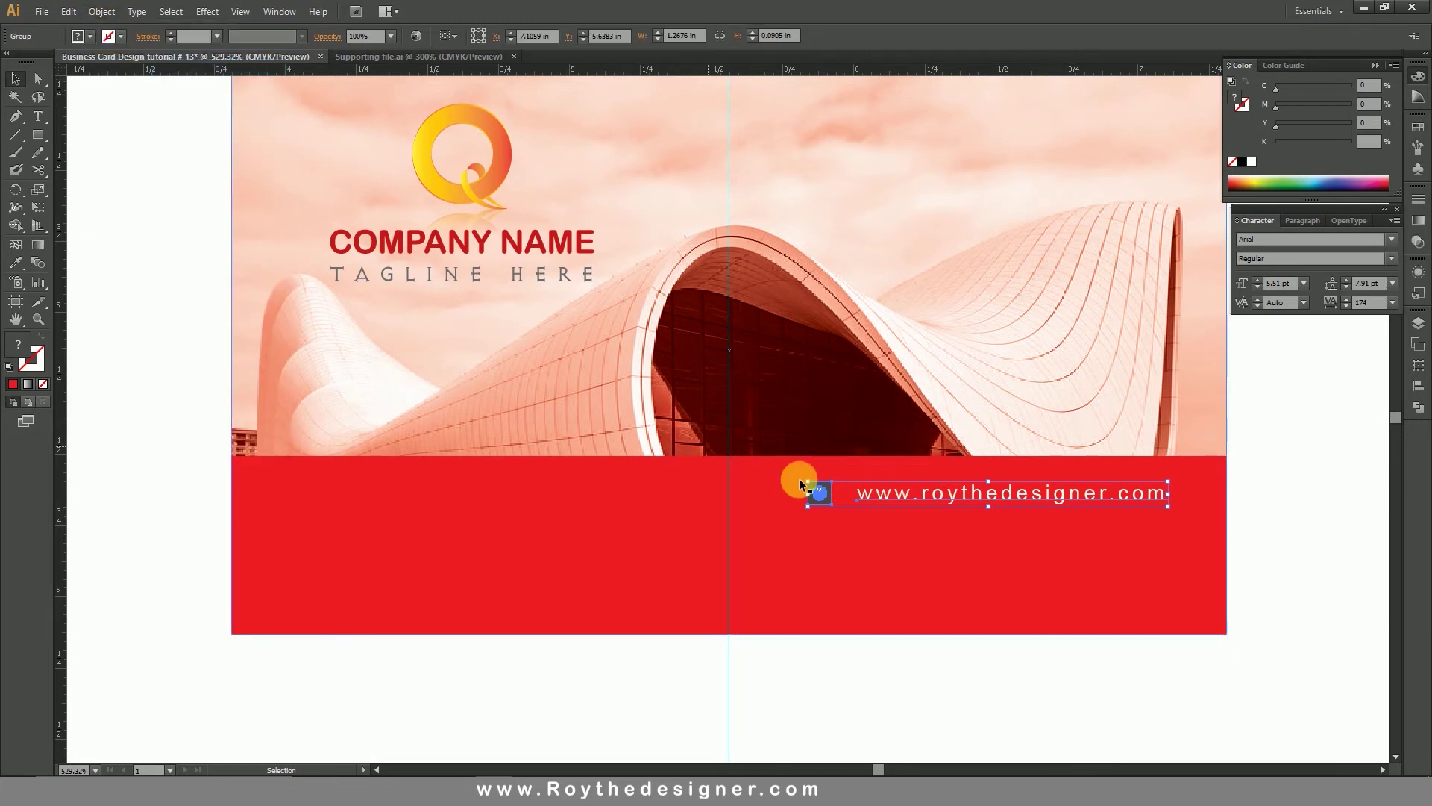
drag(1023, 494, 799, 541)
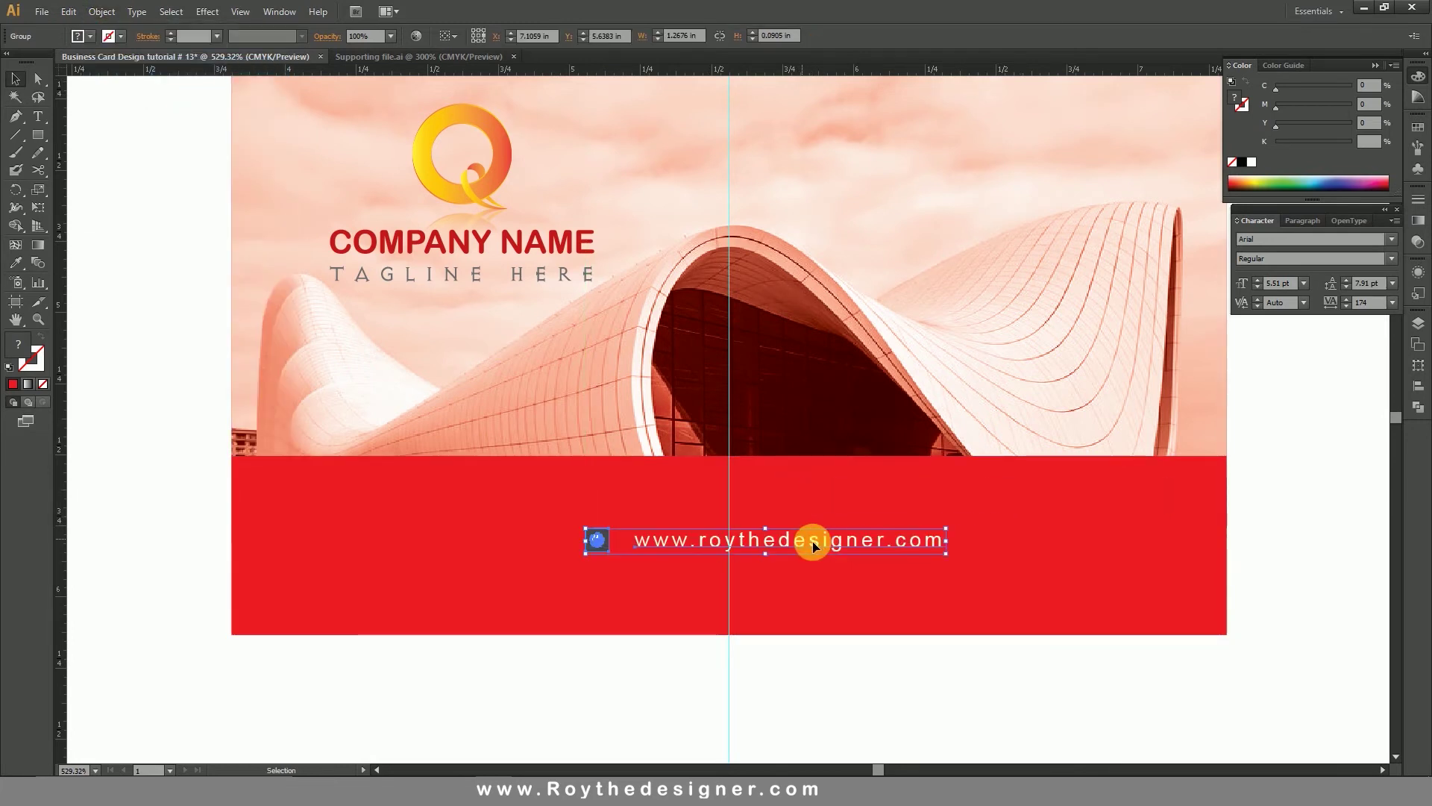
drag(818, 544, 779, 552)
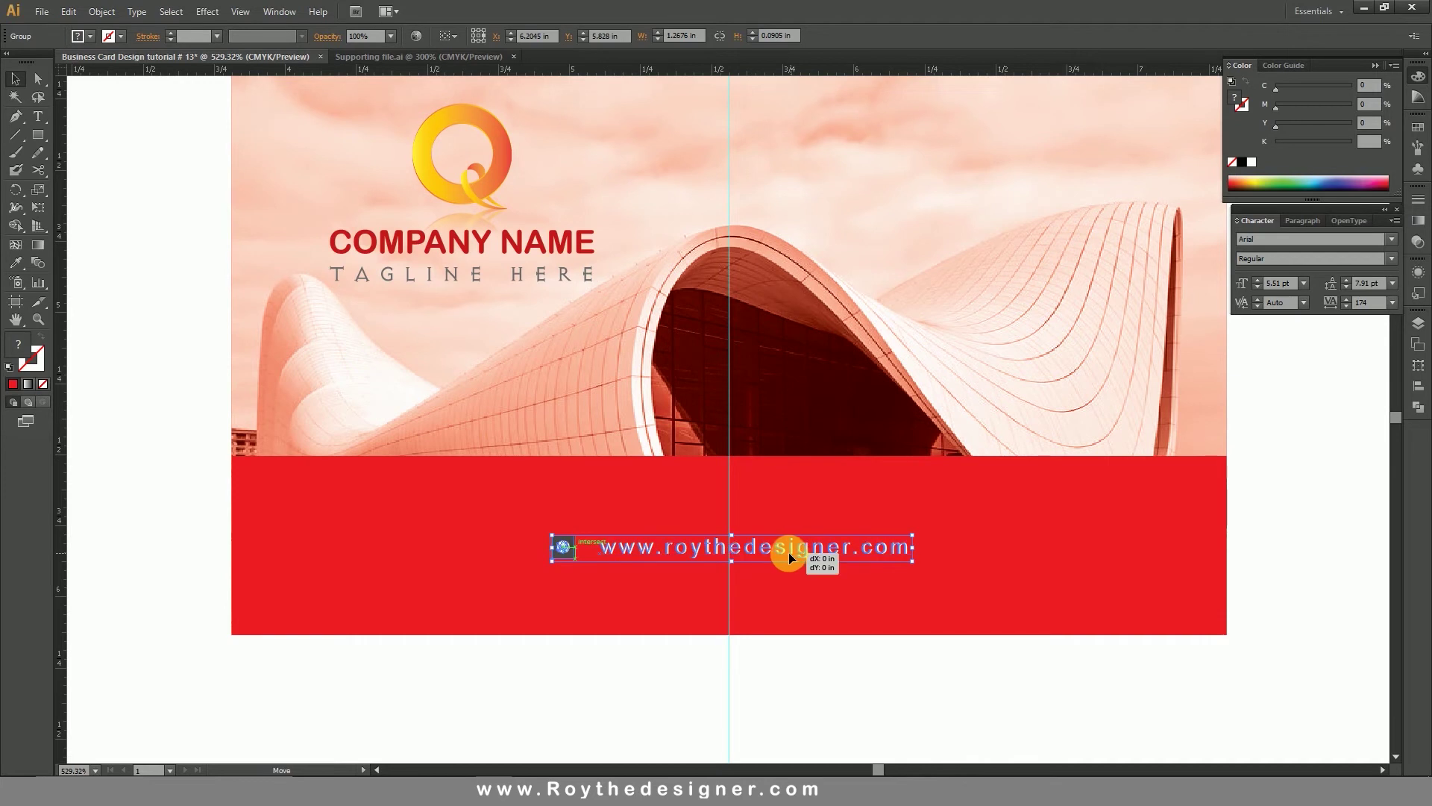
click(868, 682)
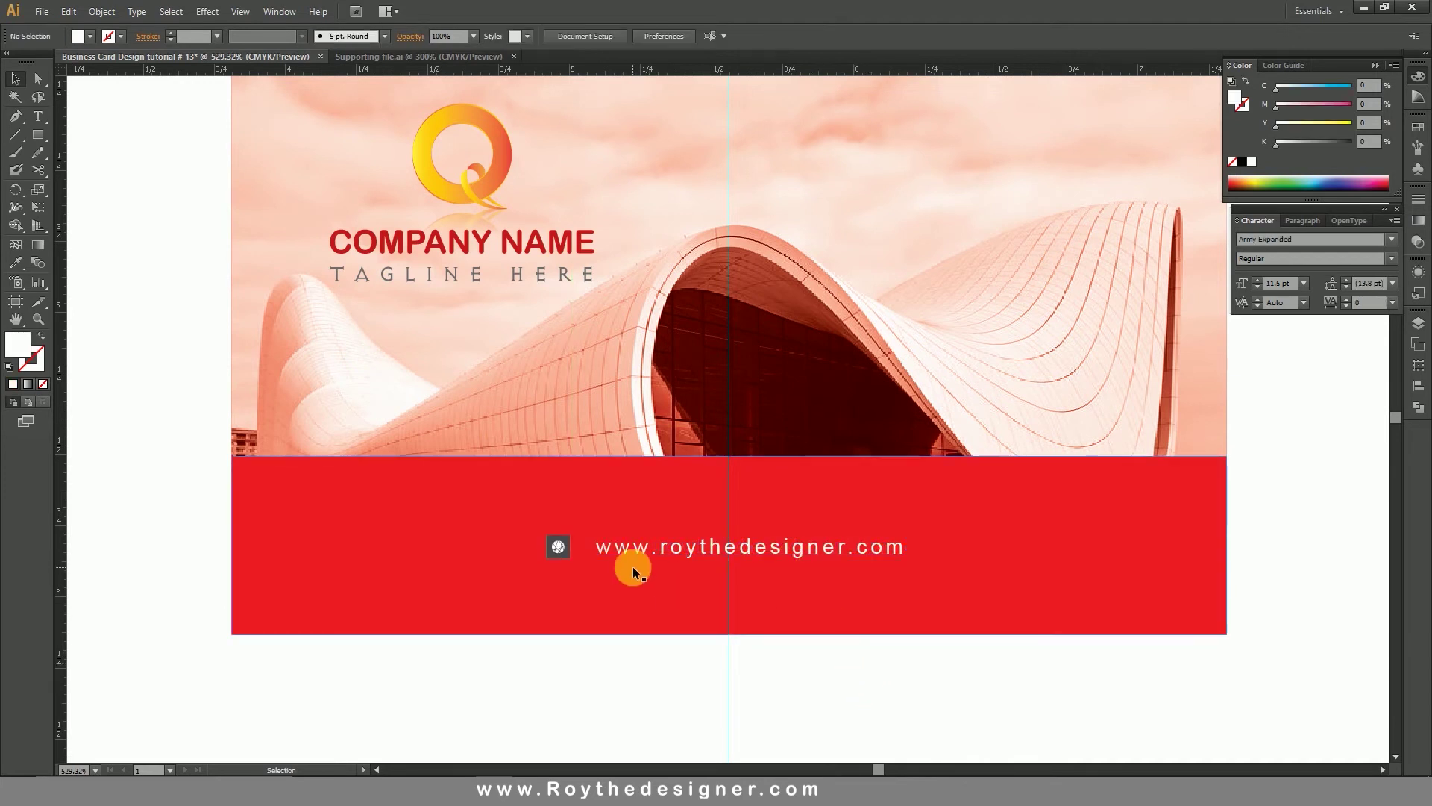
Fill the globe icon's square with a white-to-black gradient in Multiply blend mode.
drag(415, 425, 869, 723)
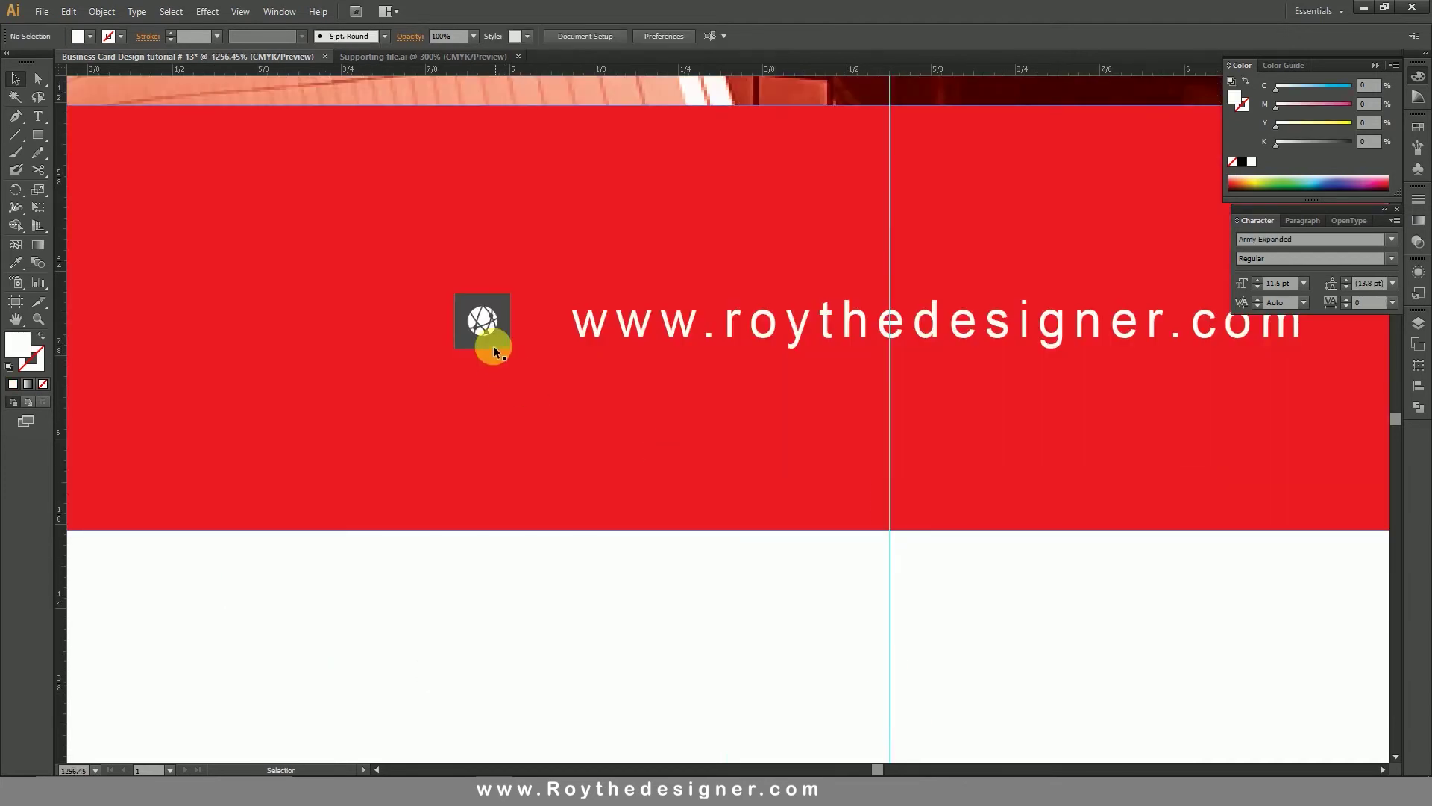
click(38, 79)
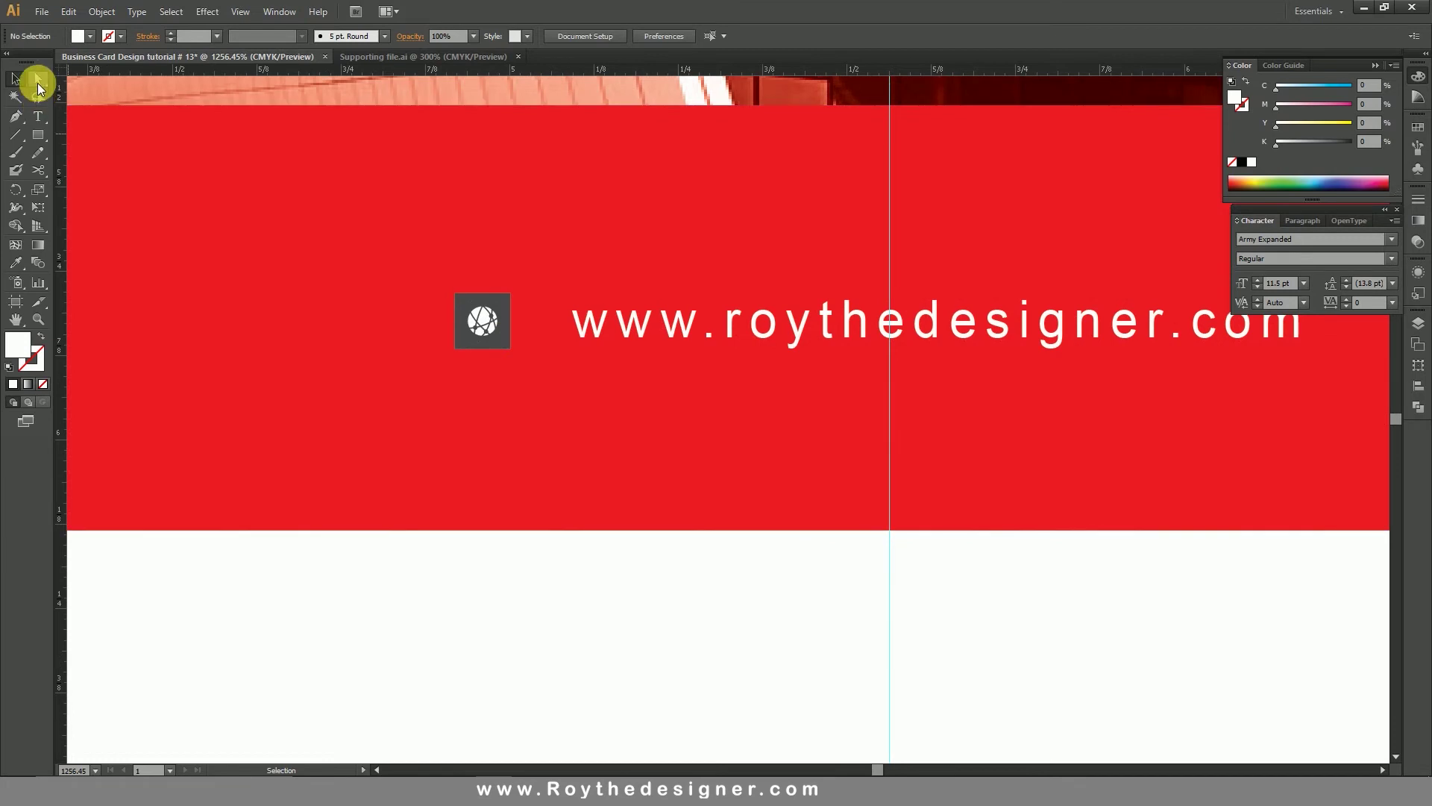
click(491, 301)
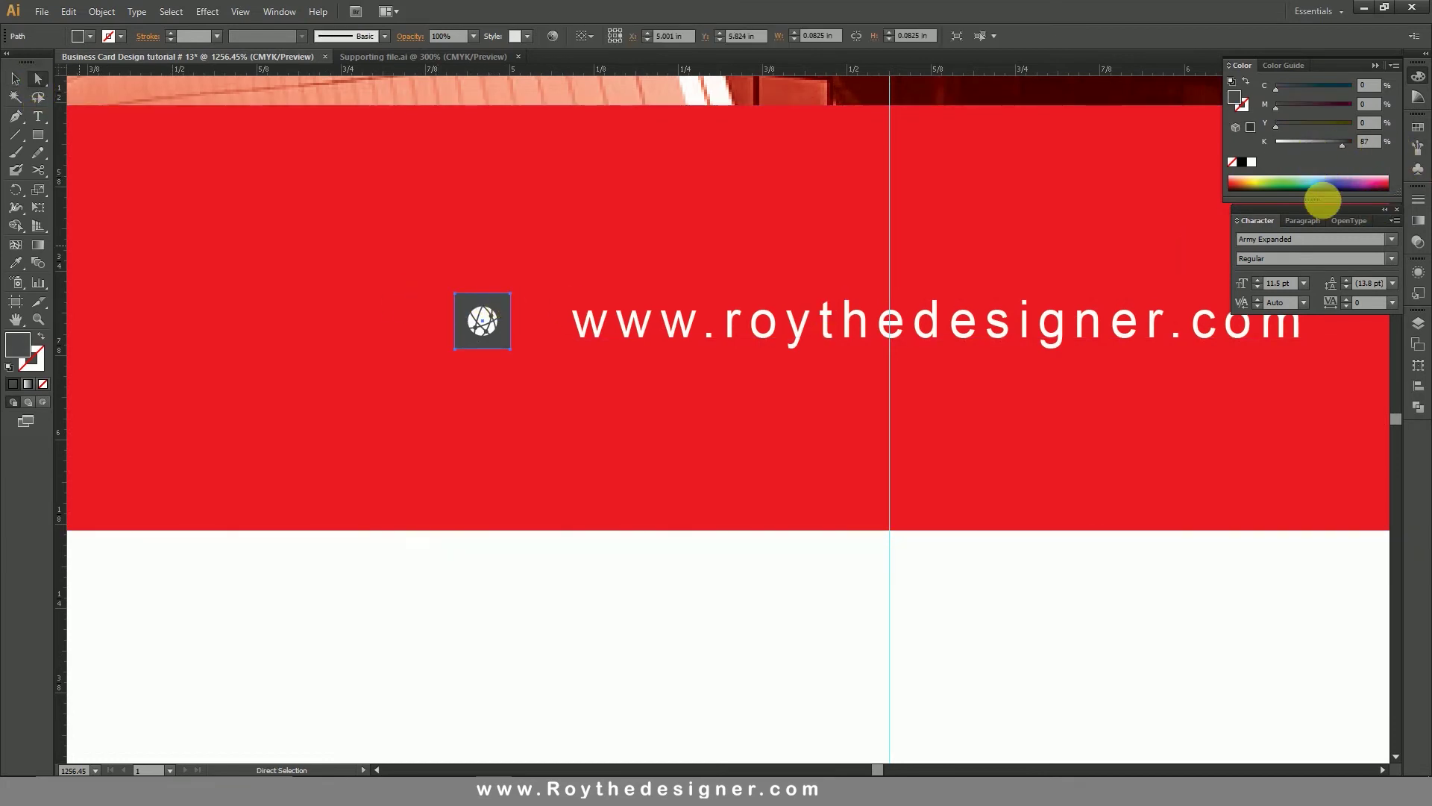
click(1418, 220)
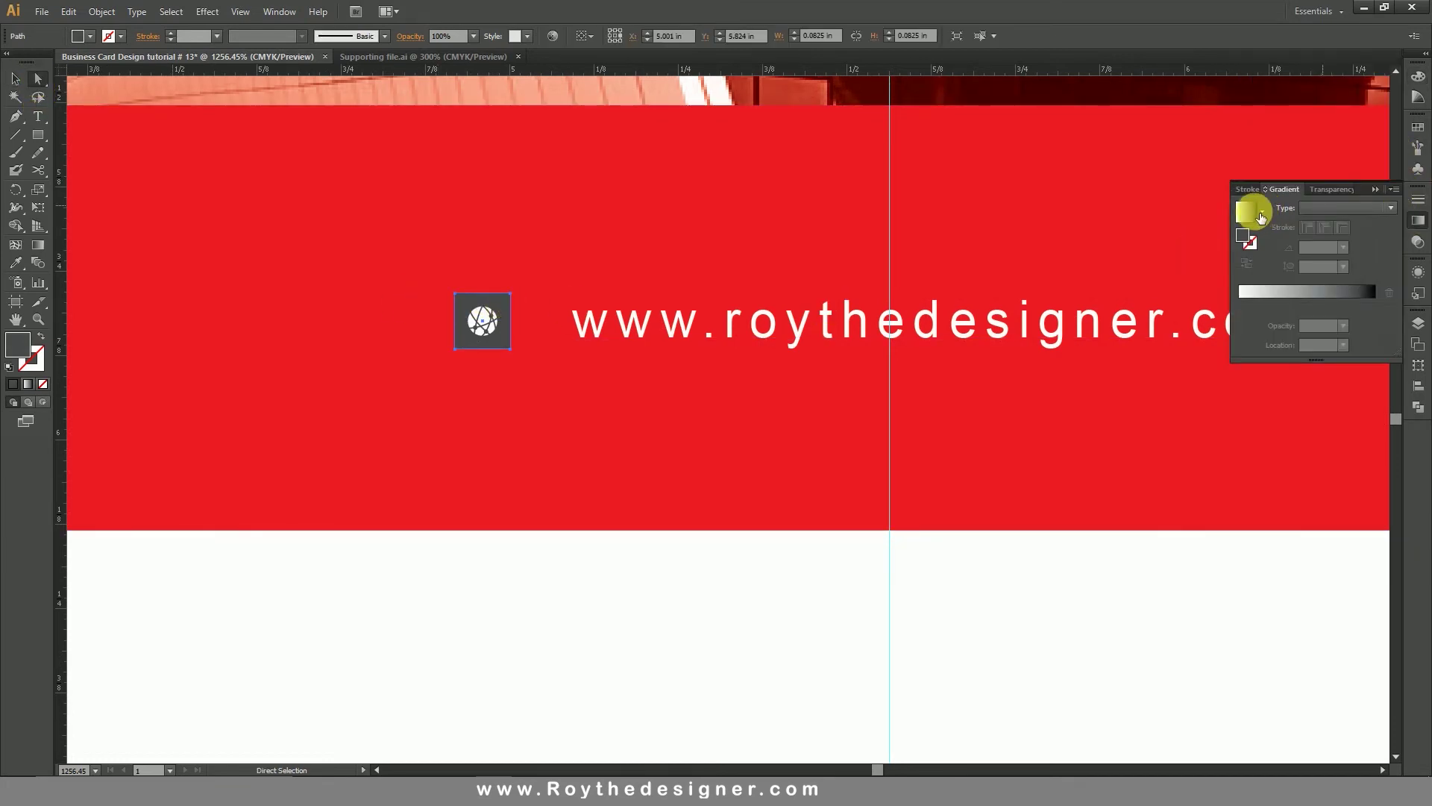
click(1257, 216)
click(1324, 189)
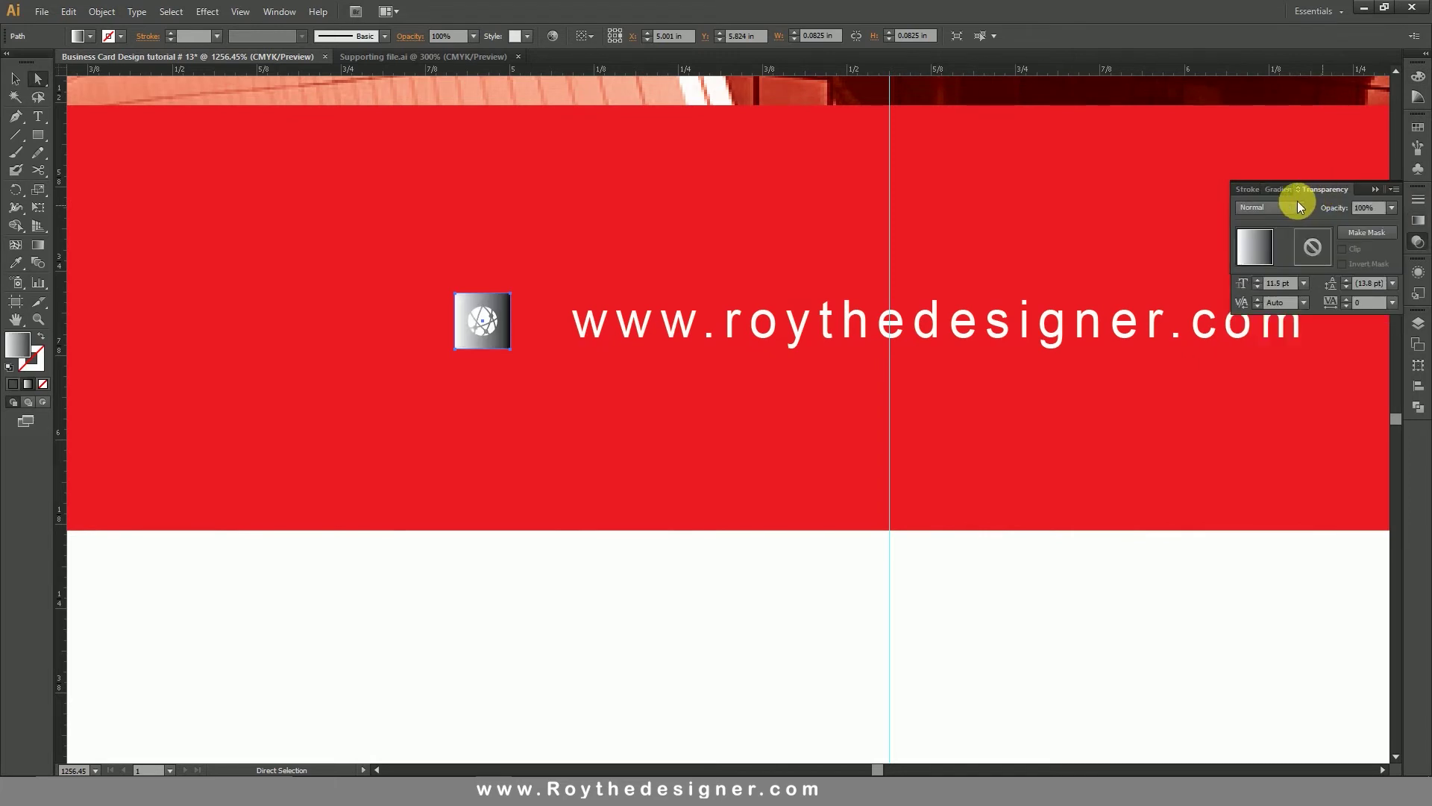
click(1260, 243)
click(1105, 610)
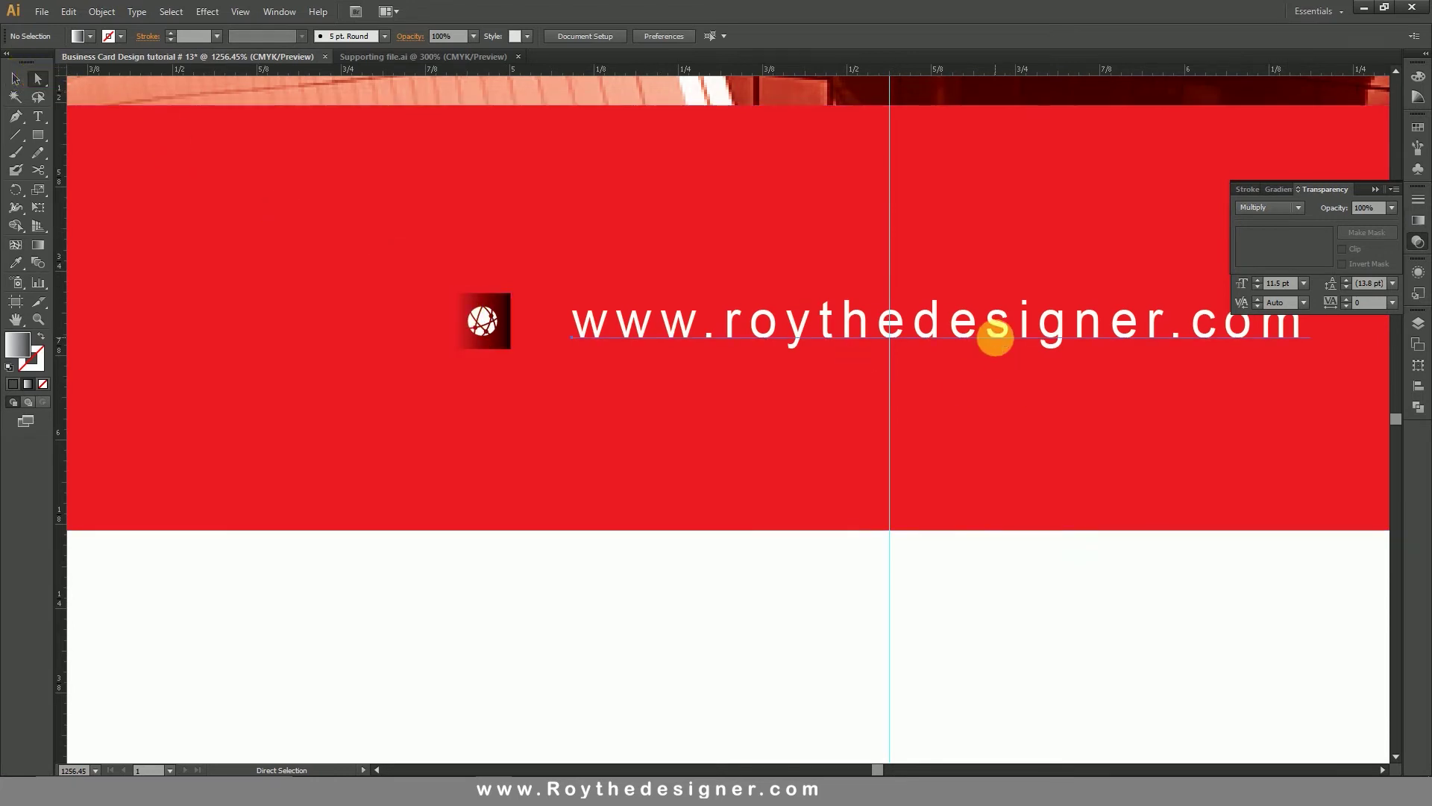
Nudge the web address closer to the icon and recentre the pair on the band.
click(996, 338)
key(Left)
key(Left)
key(Left)
key(Left)
key(Left)
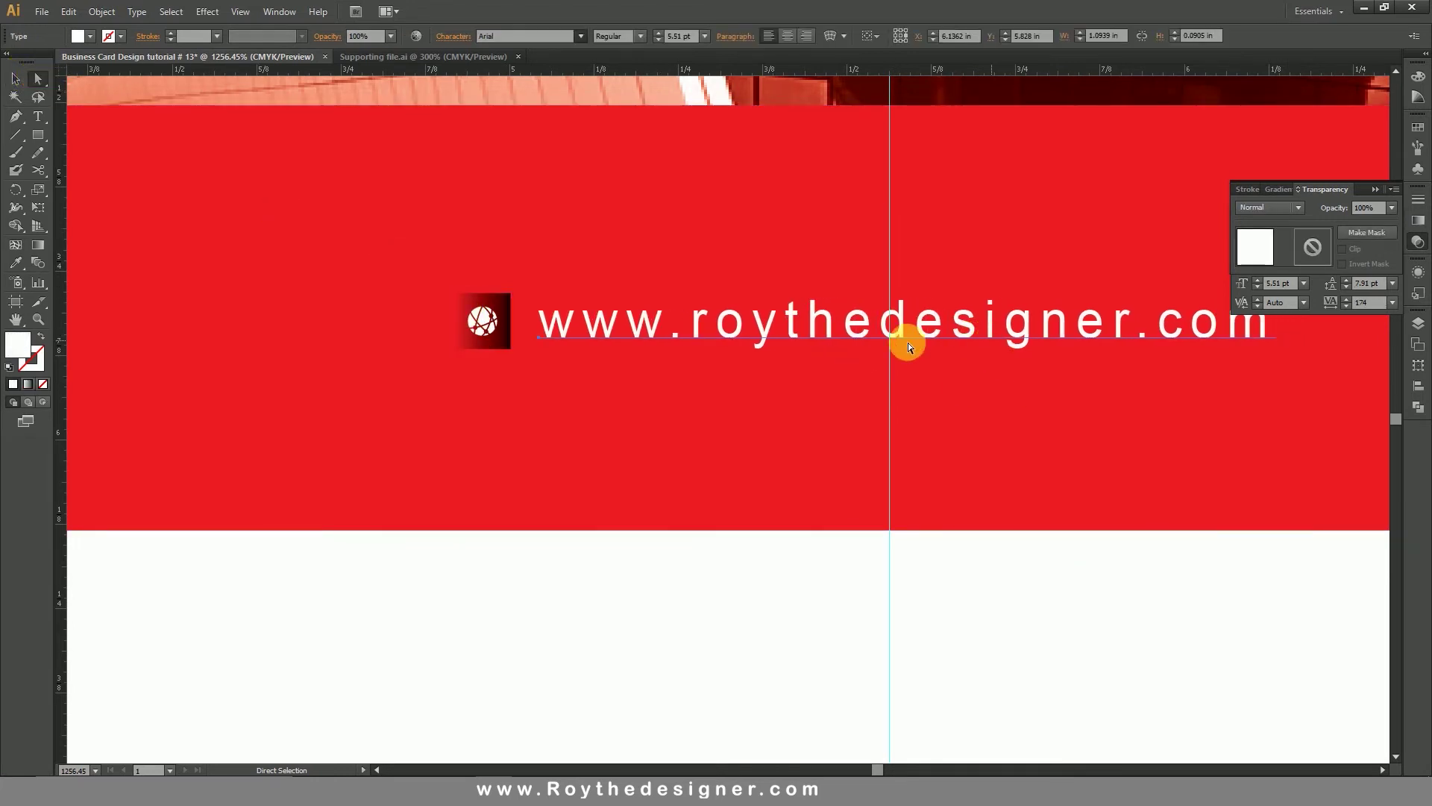
click(16, 78)
click(671, 659)
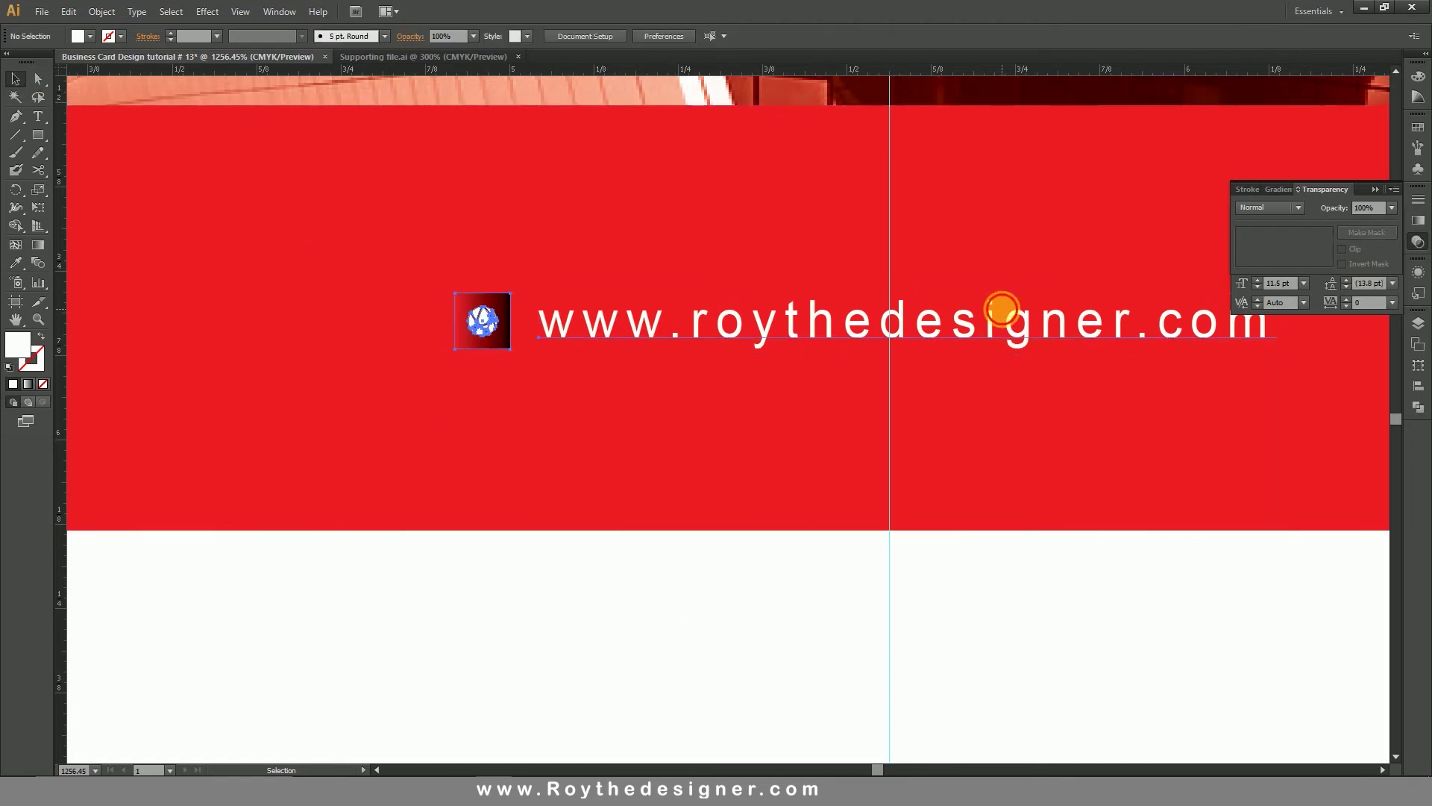
click(1001, 309)
drag(986, 325, 998, 326)
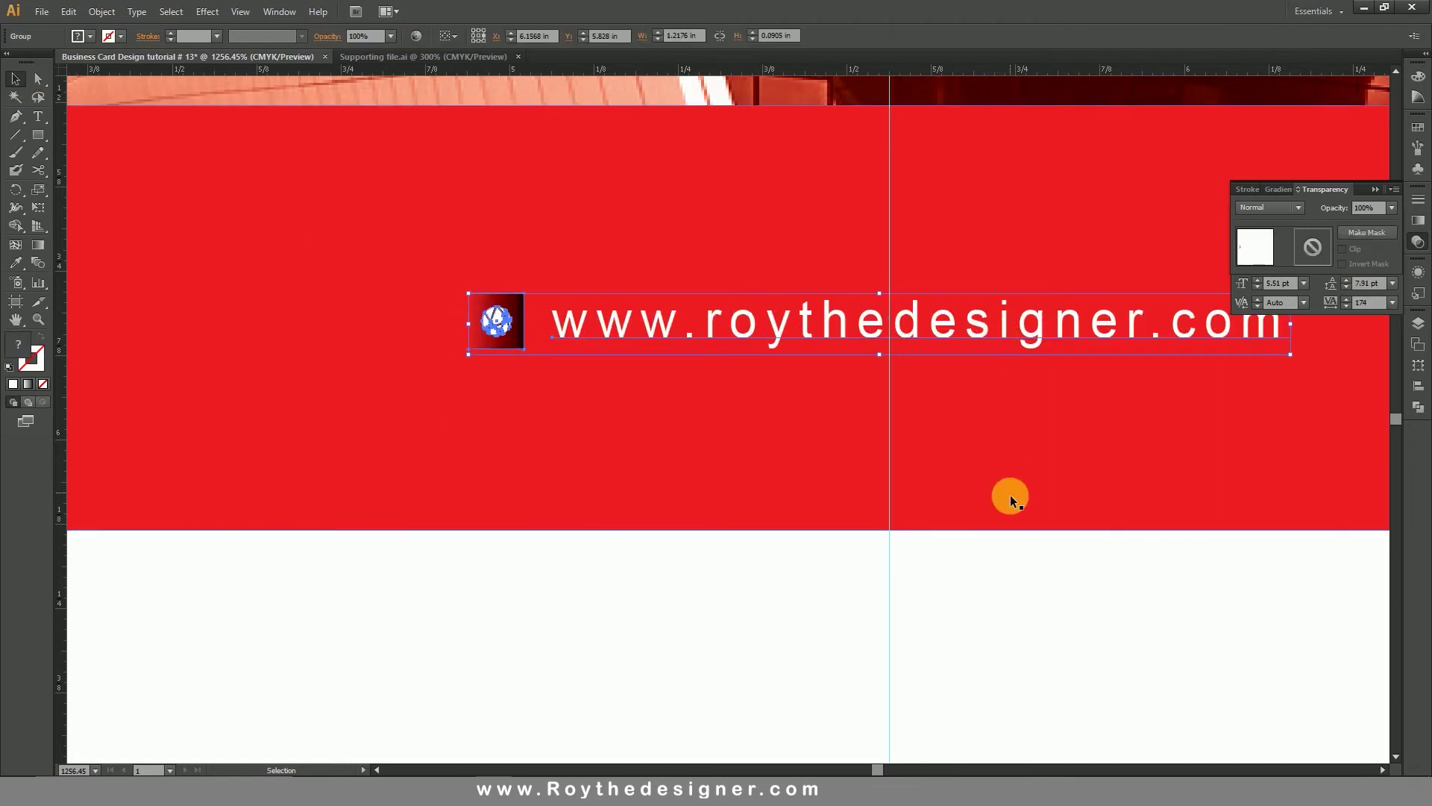
click(1055, 611)
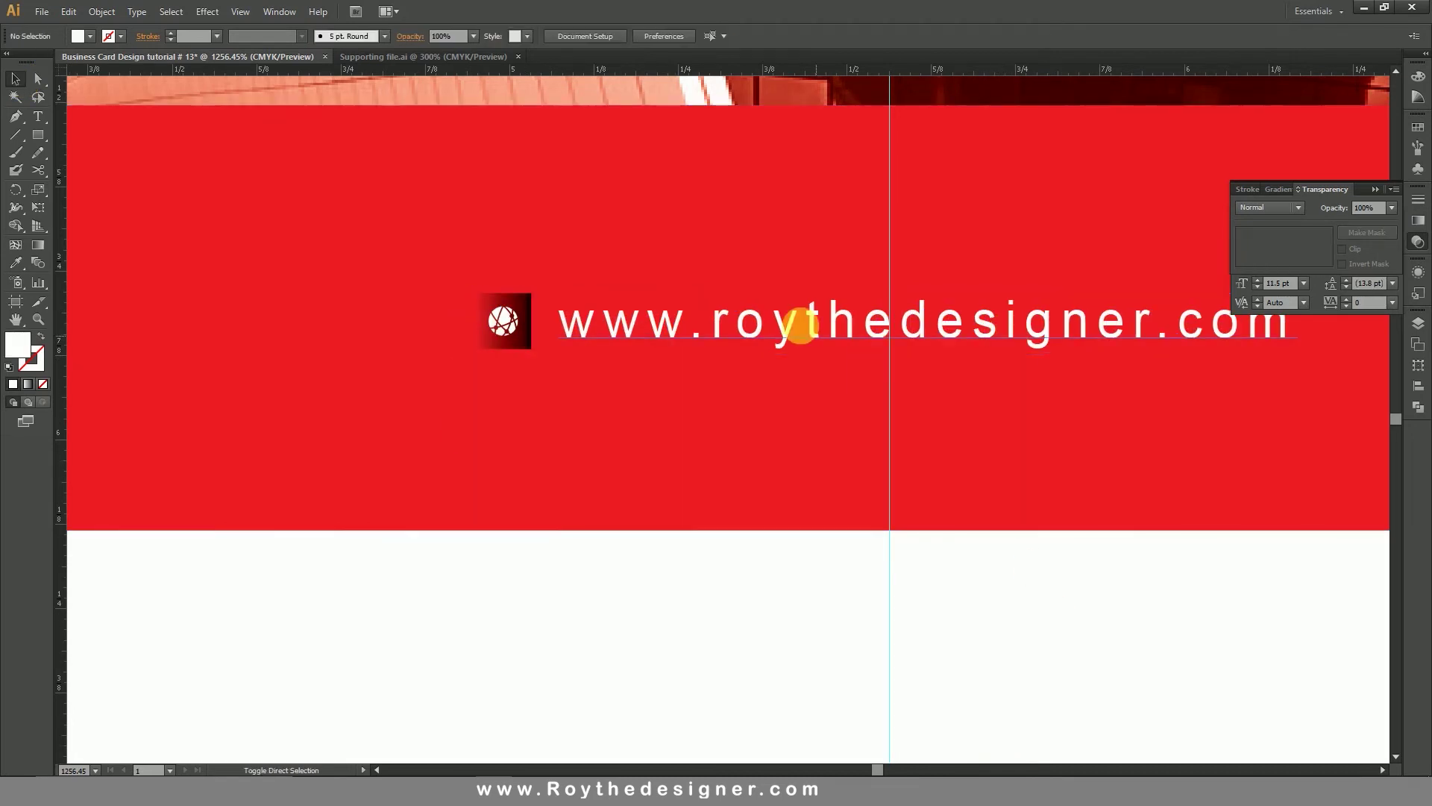
ctrl+alt+click(799, 320)
ctrl+alt+click(776, 454)
ctrl+alt+click(917, 504)
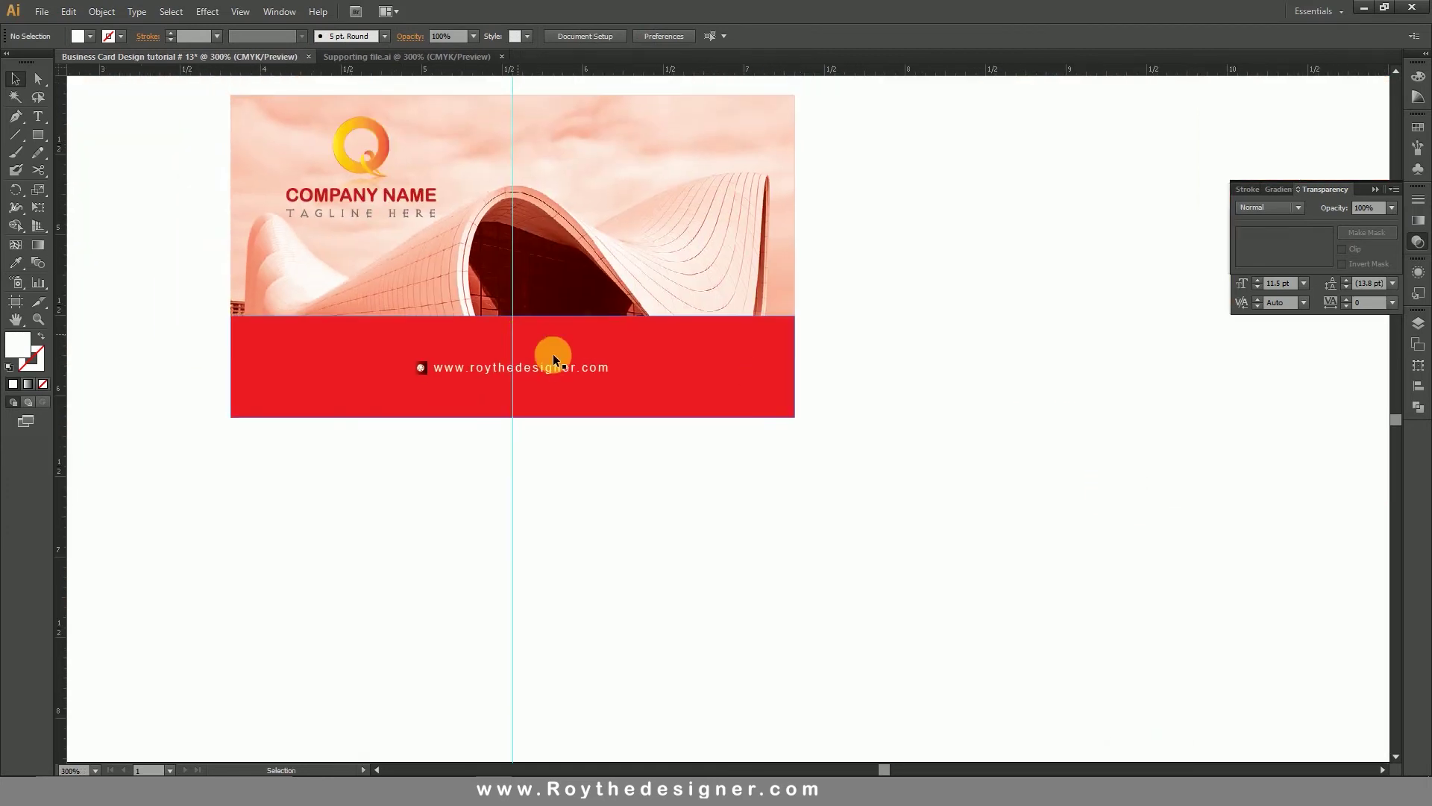
Hide the red tint, set the architecture photo to 80% opacity, then show the tint again.
scroll(650, 375, up, 2)
click(733, 267)
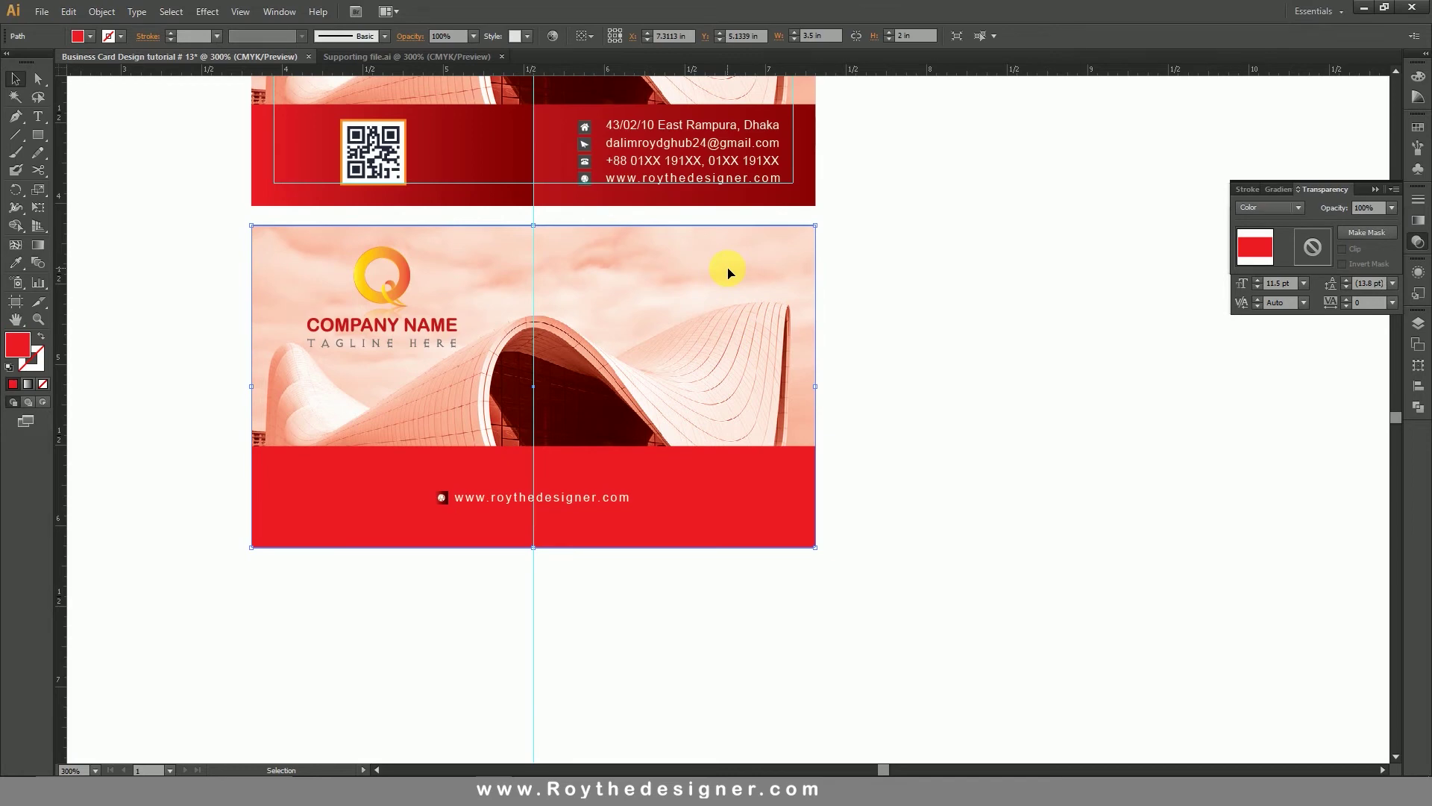
click(68, 12)
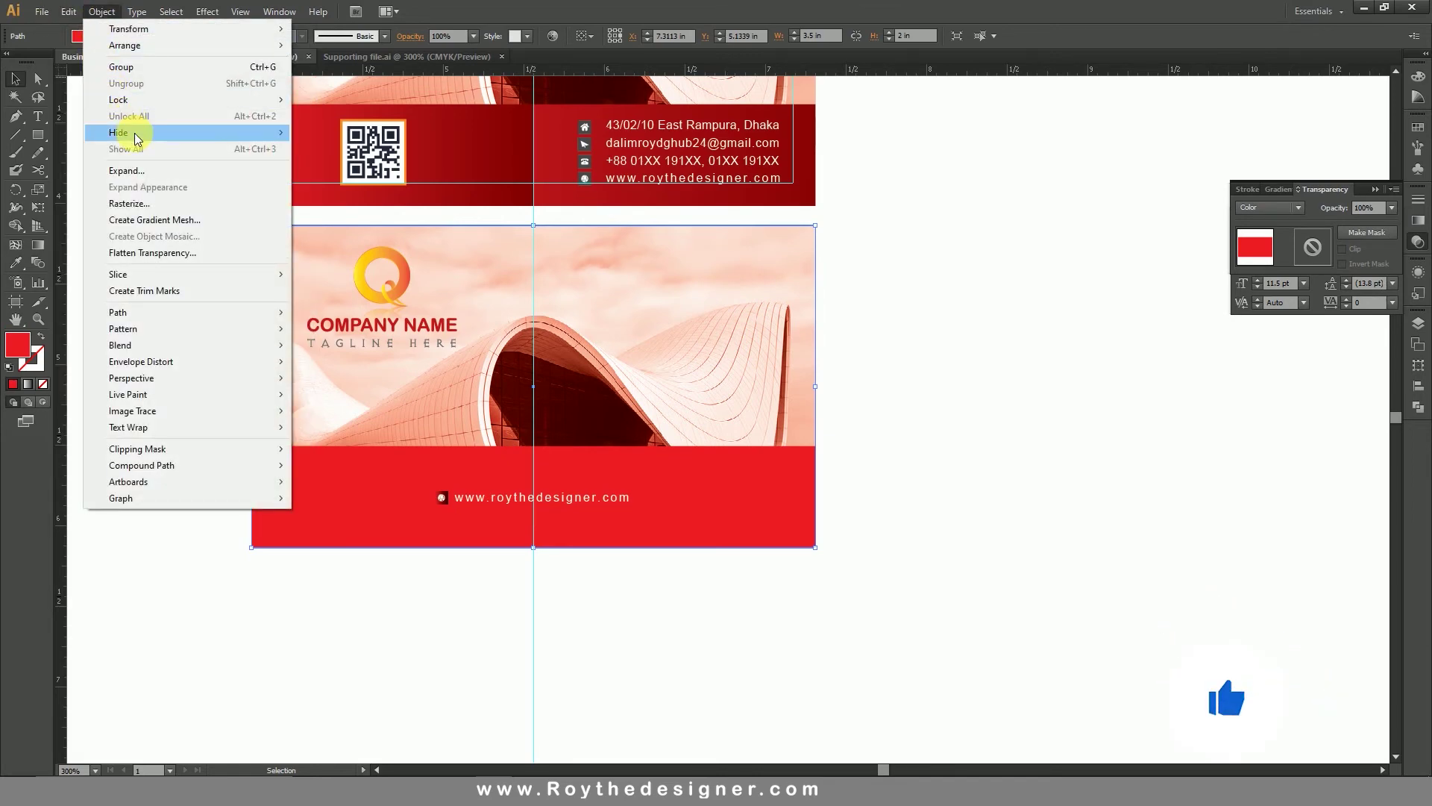
mouse_move(119, 132)
click(332, 133)
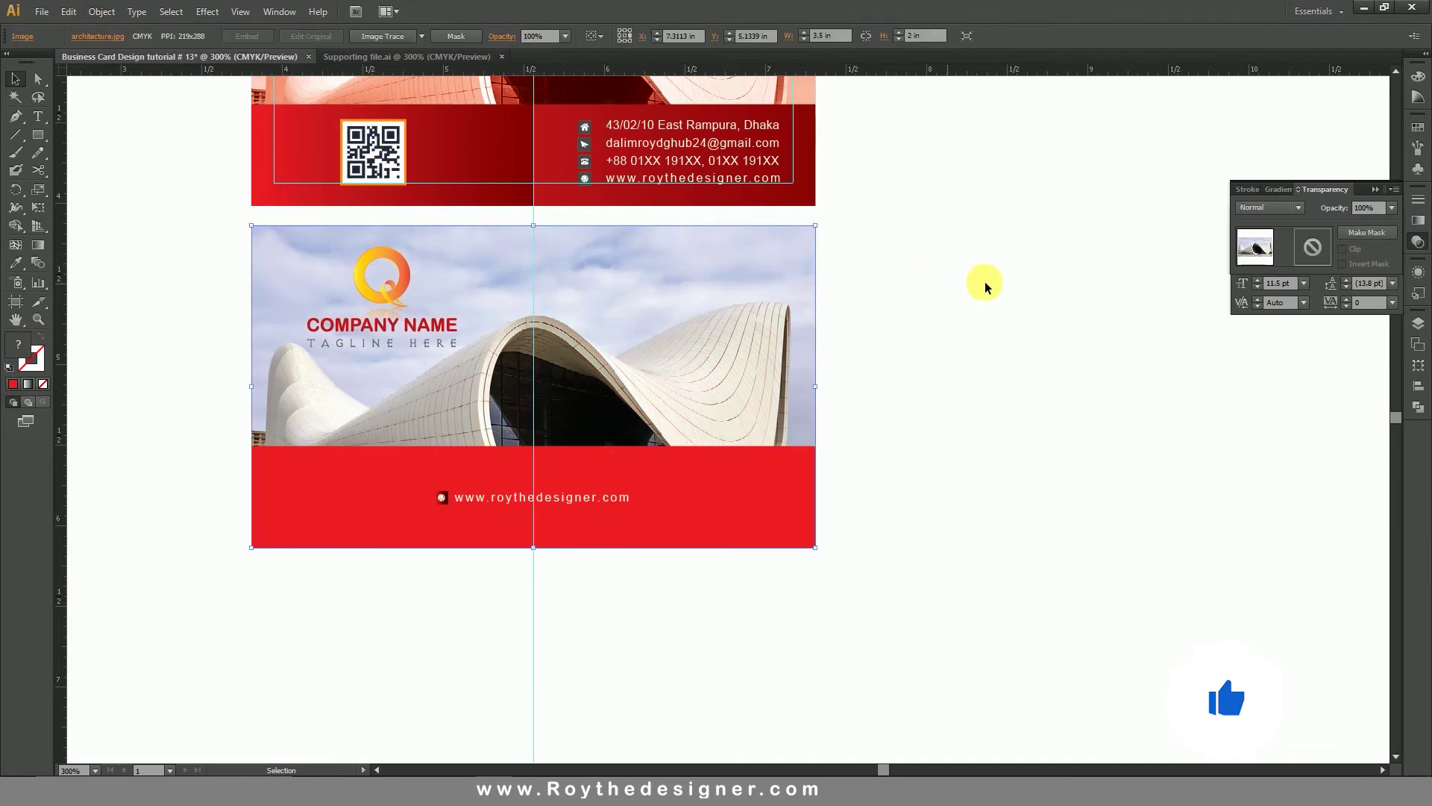
click(1392, 209)
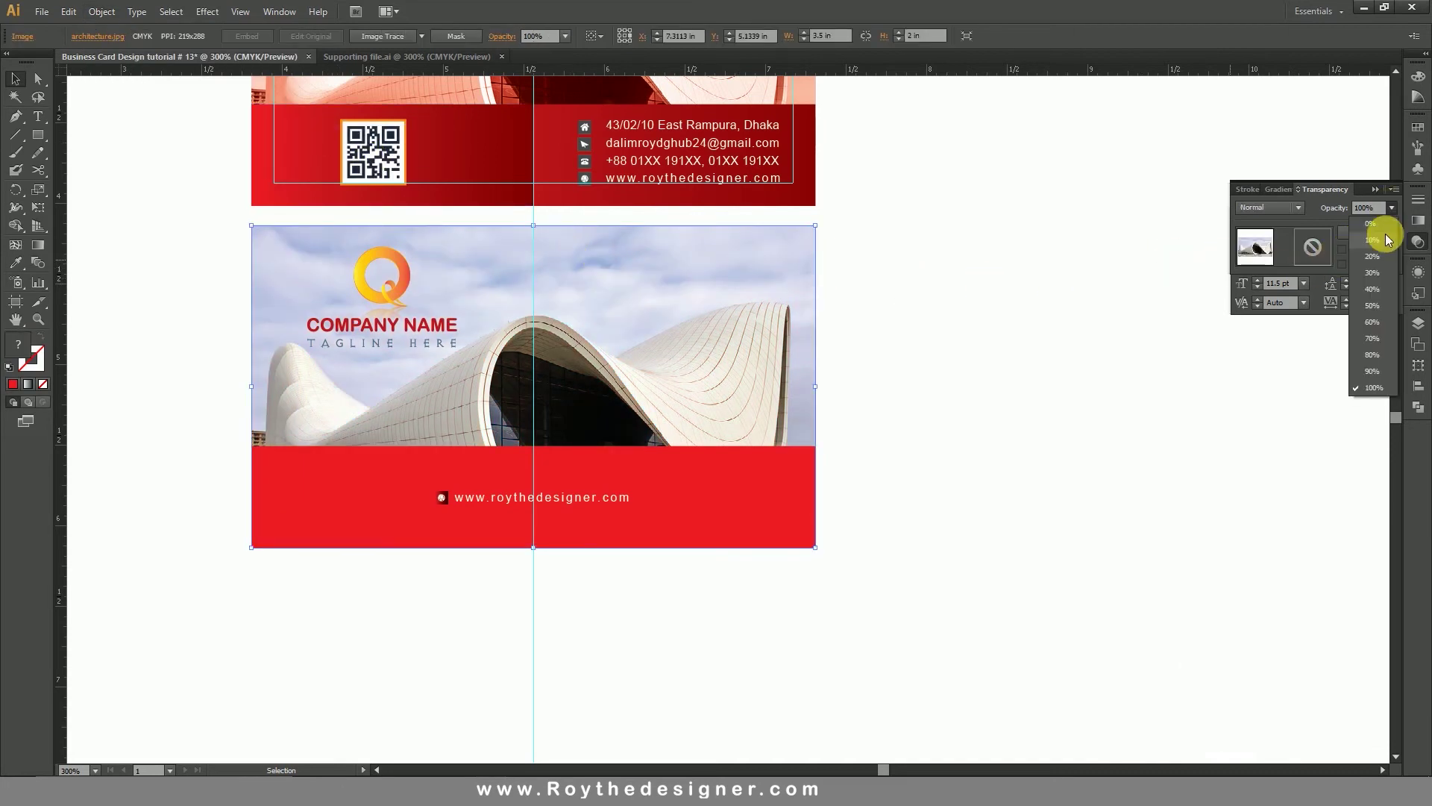
click(1378, 350)
click(1054, 314)
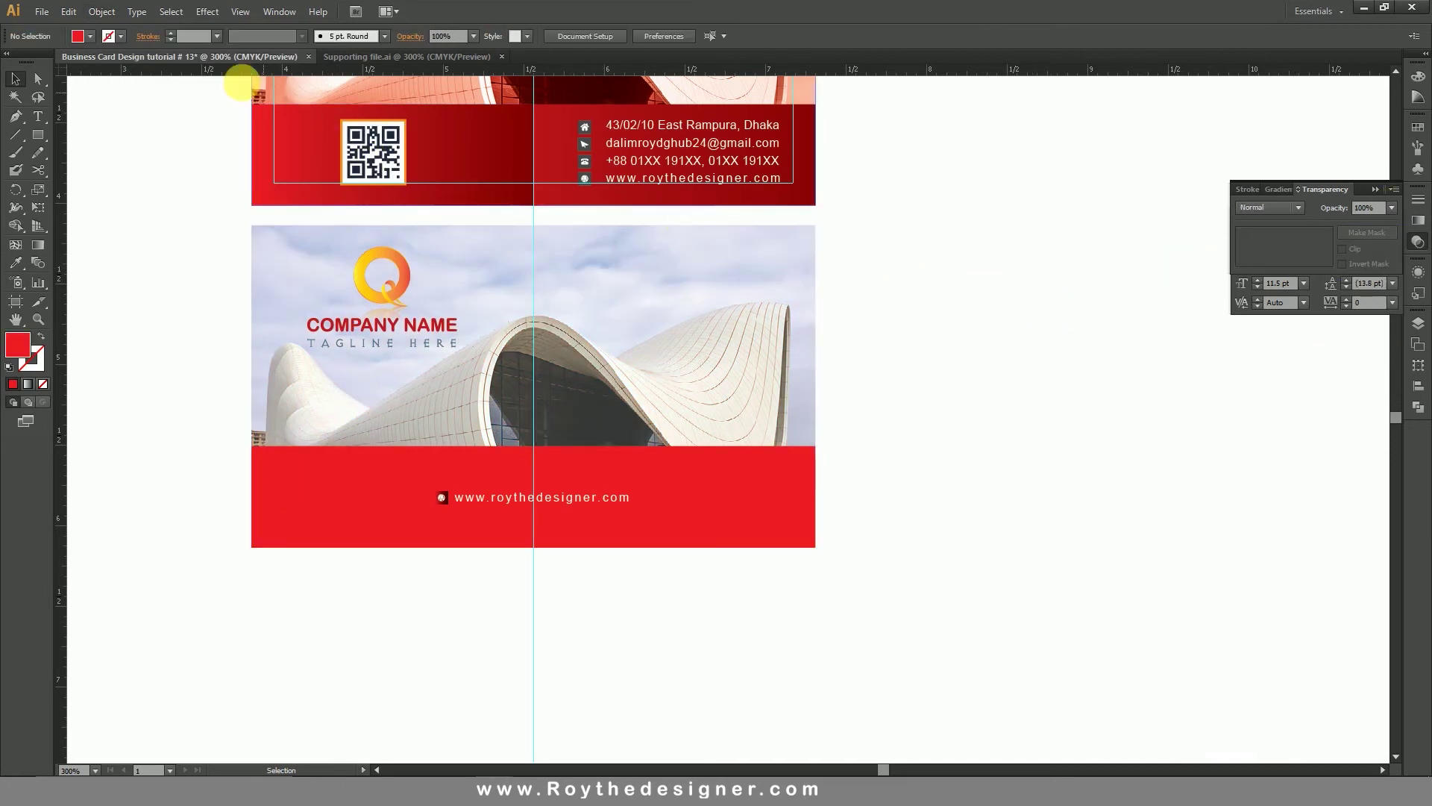
click(101, 11)
click(139, 149)
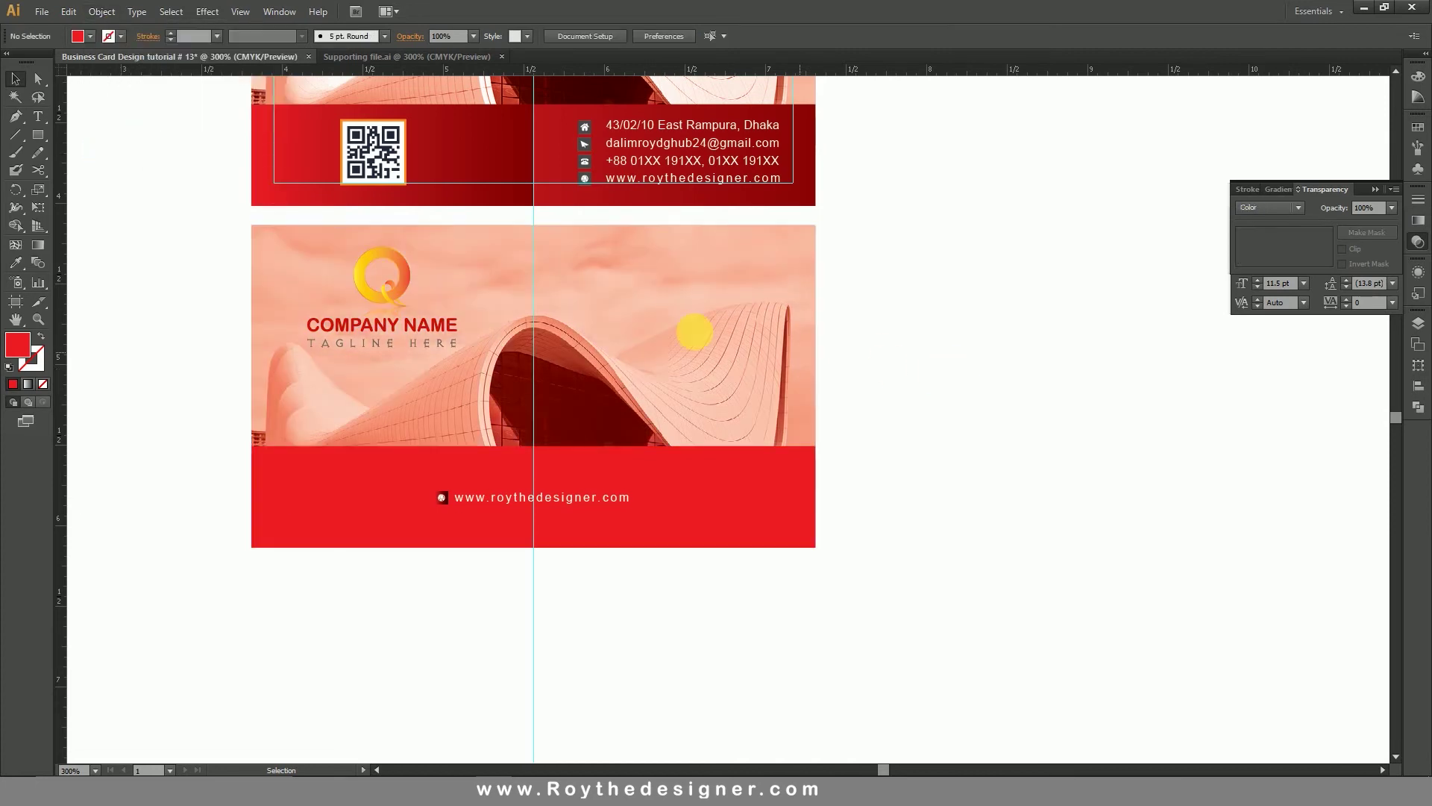
Move the logo group to the back card's centre and zoom in on it.
drag(393, 297, 544, 331)
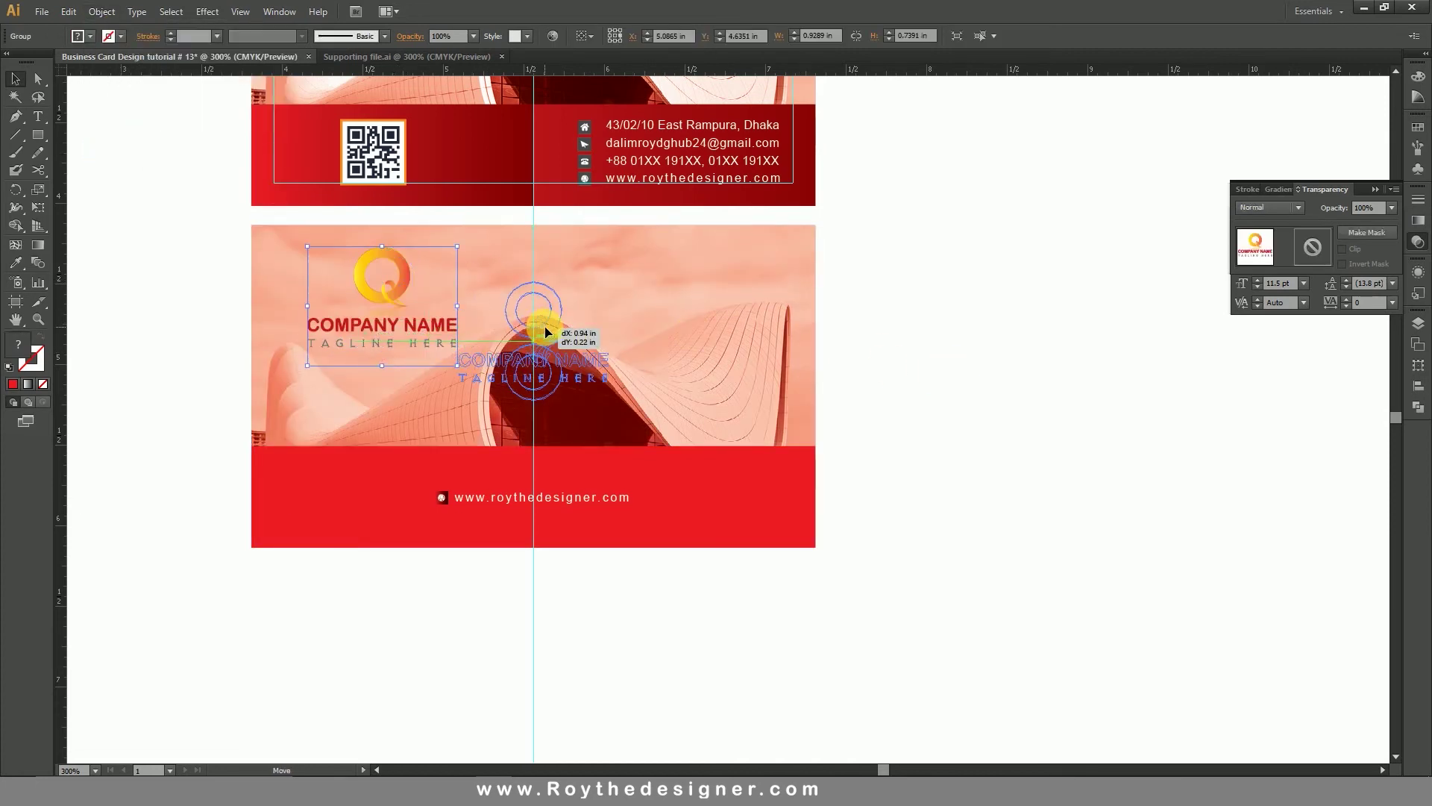
click(987, 393)
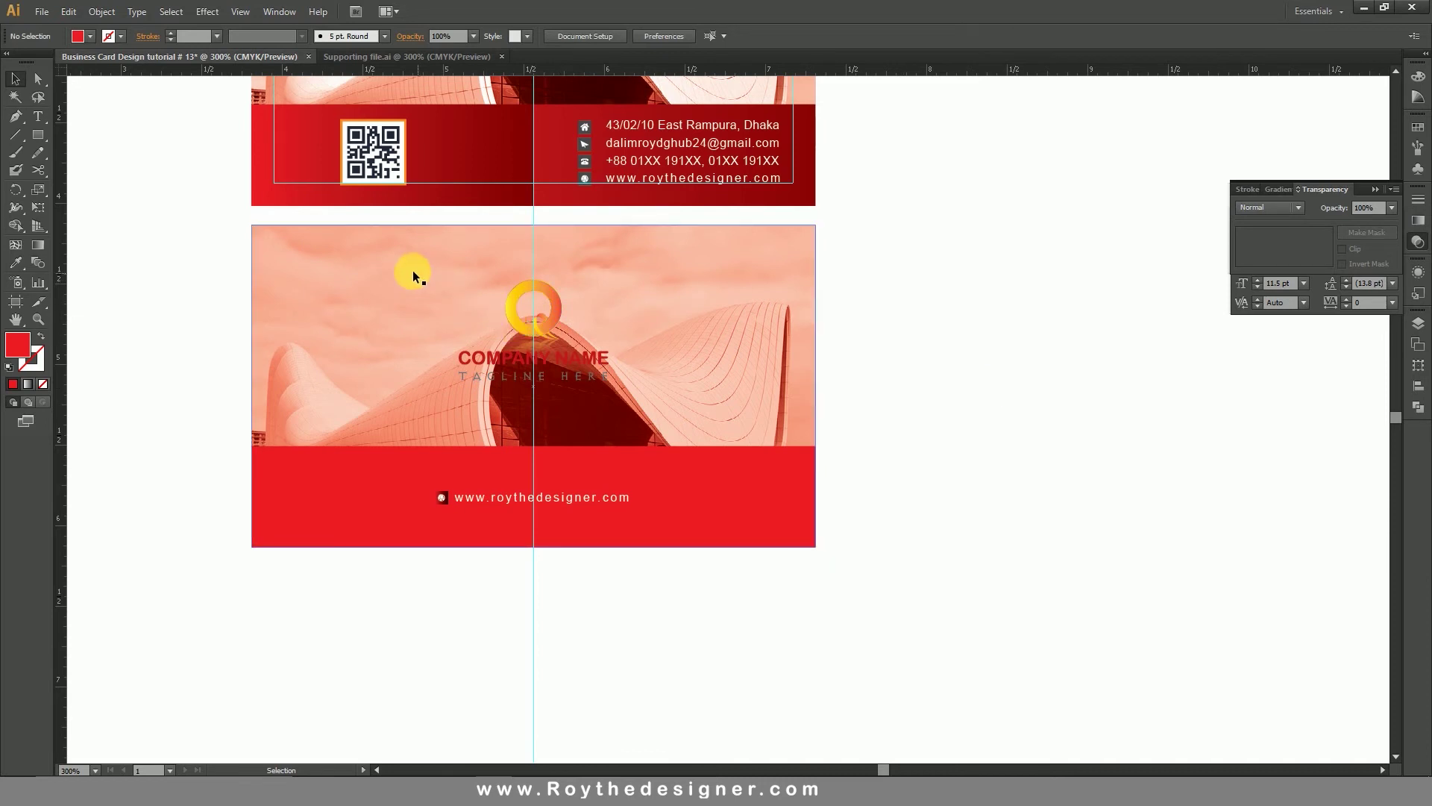
drag(351, 243, 931, 631)
drag(1049, 532, 1200, 618)
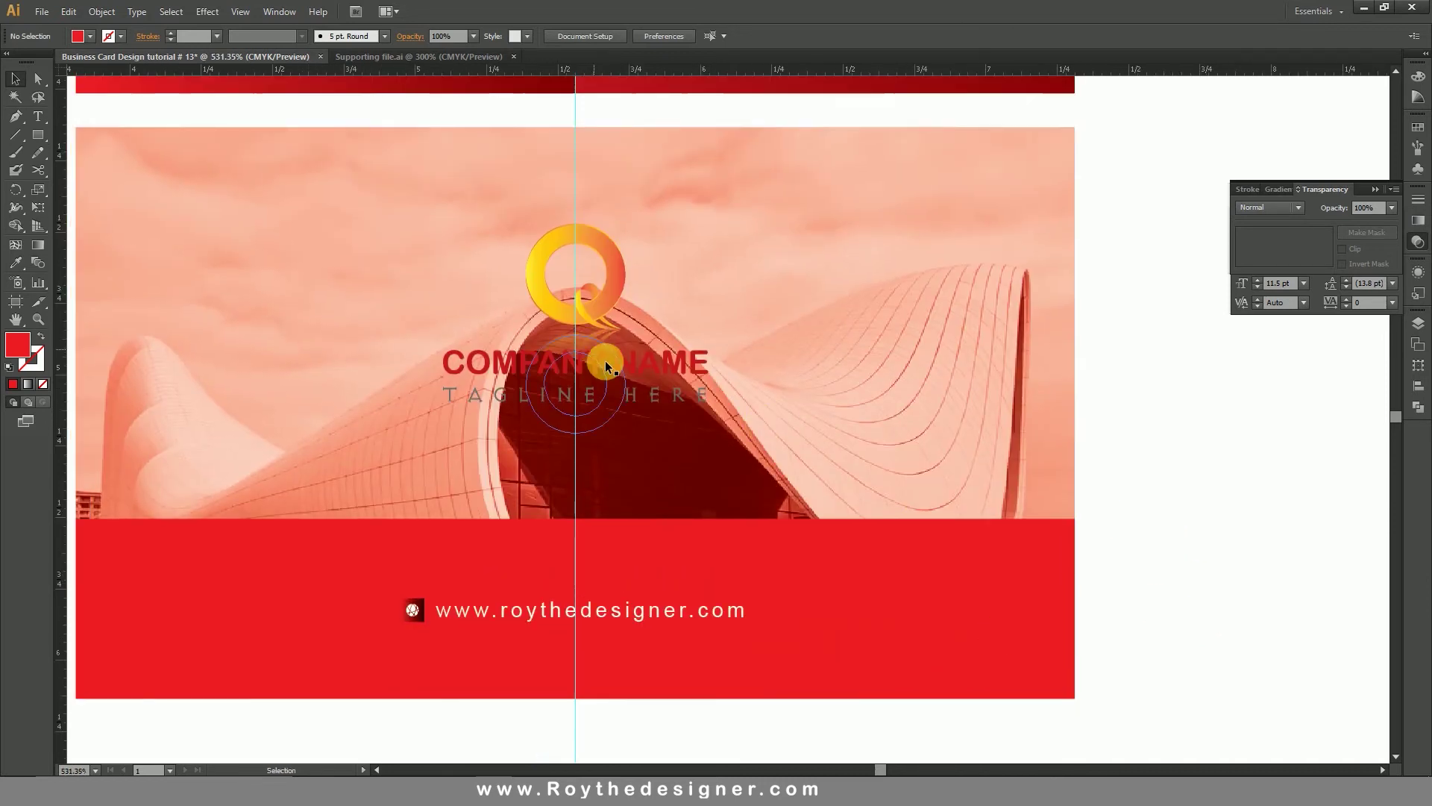
Ungroup the logo block and regroup the Q mark pieces on their own.
click(606, 363)
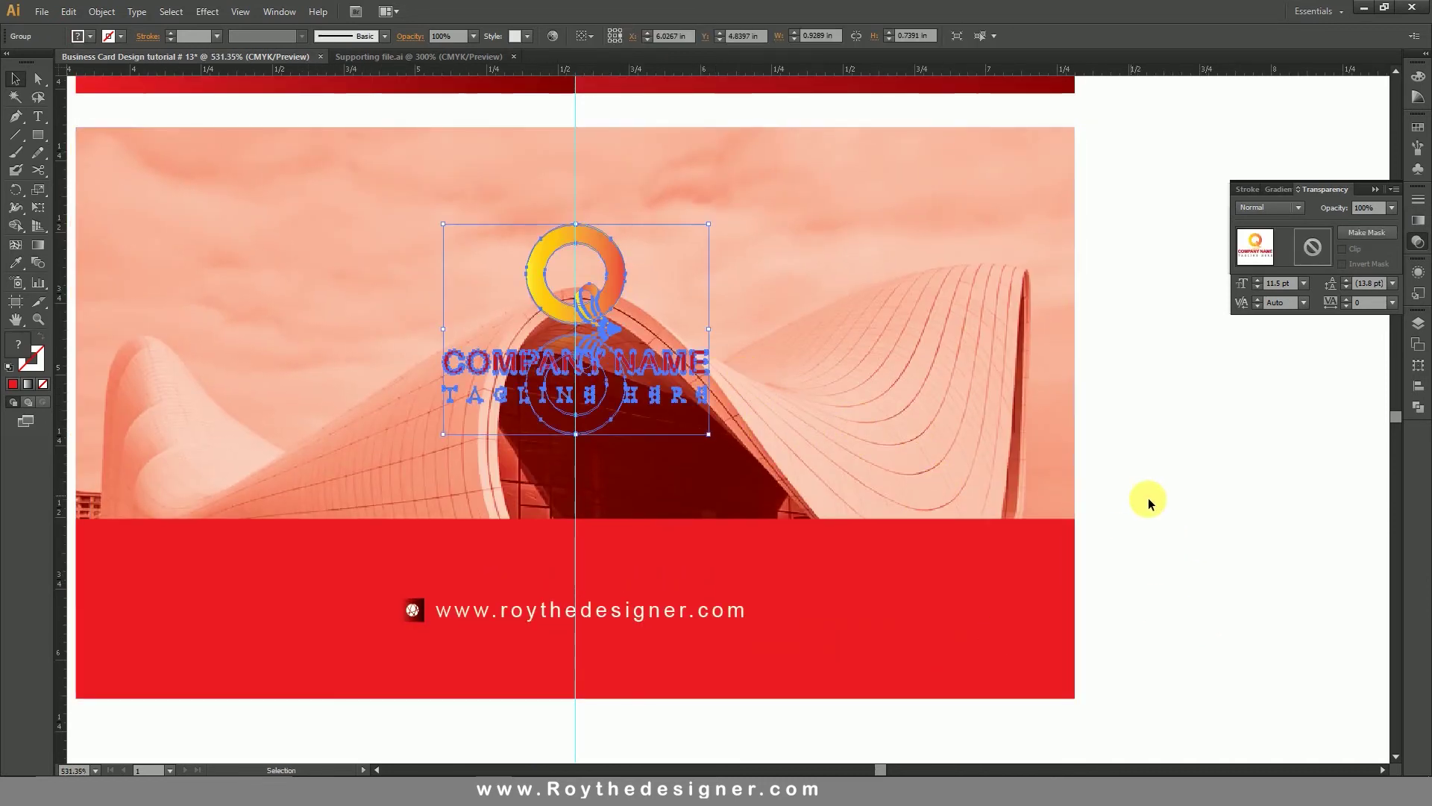
right_click(610, 313)
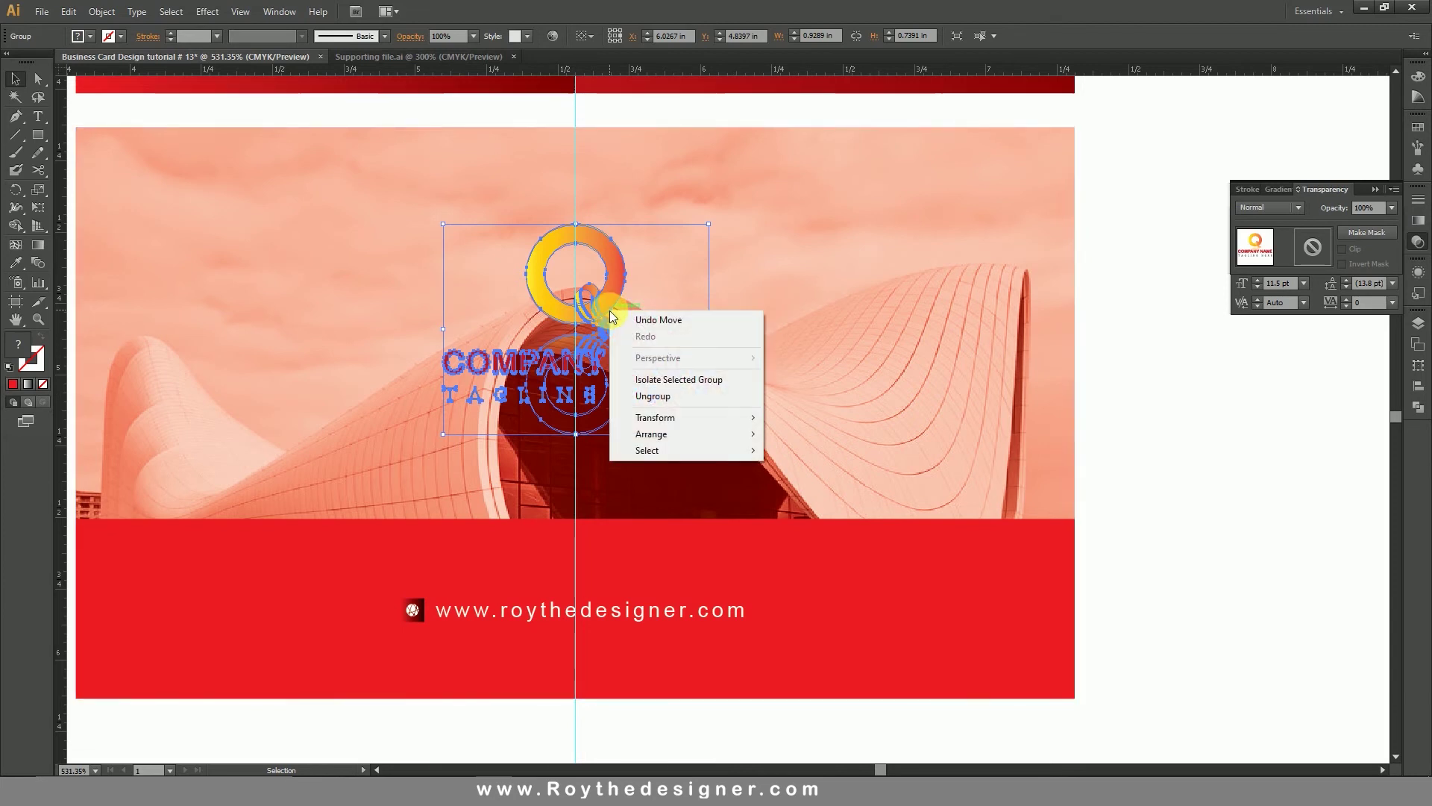
click(653, 395)
click(1122, 462)
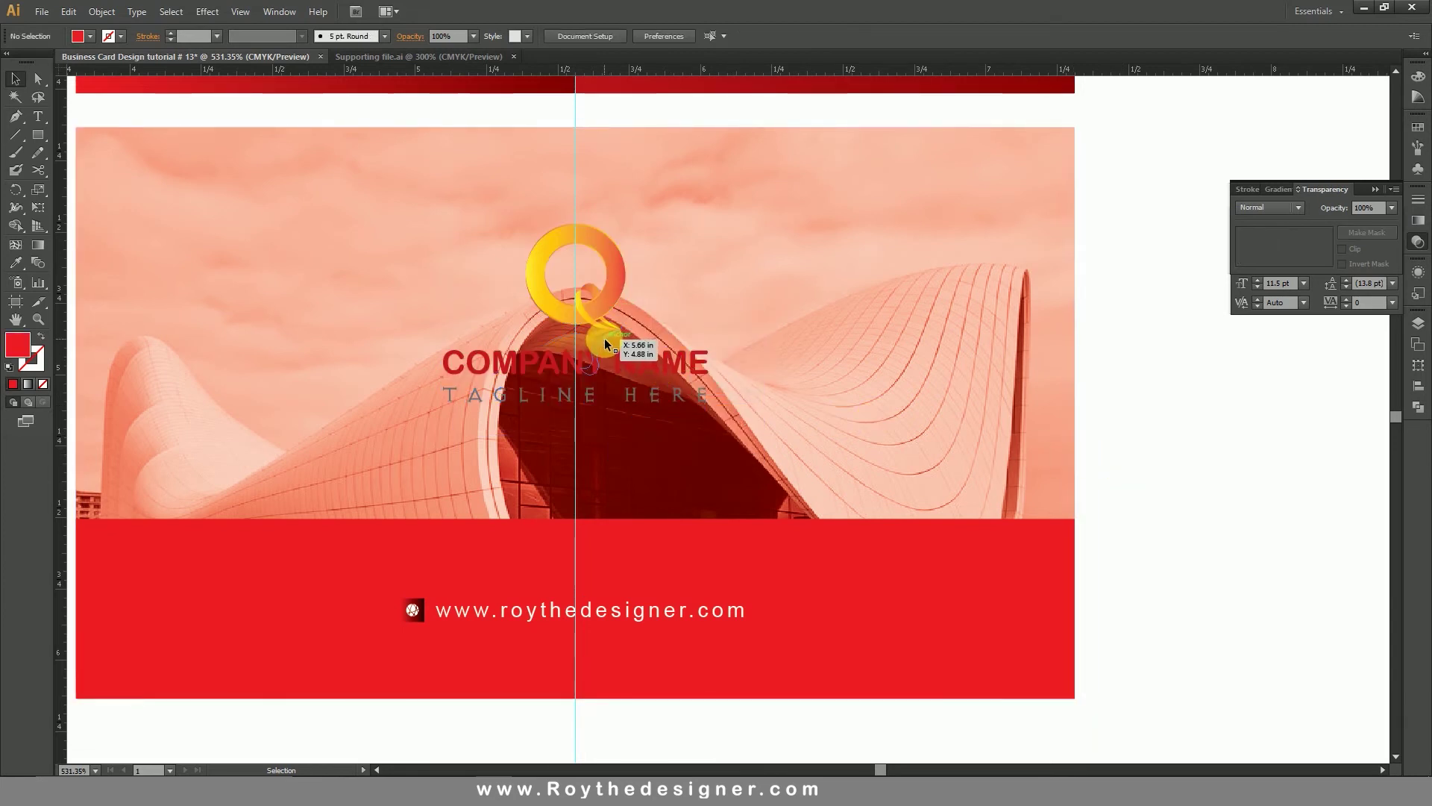
click(604, 342)
right_click(607, 342)
click(672, 427)
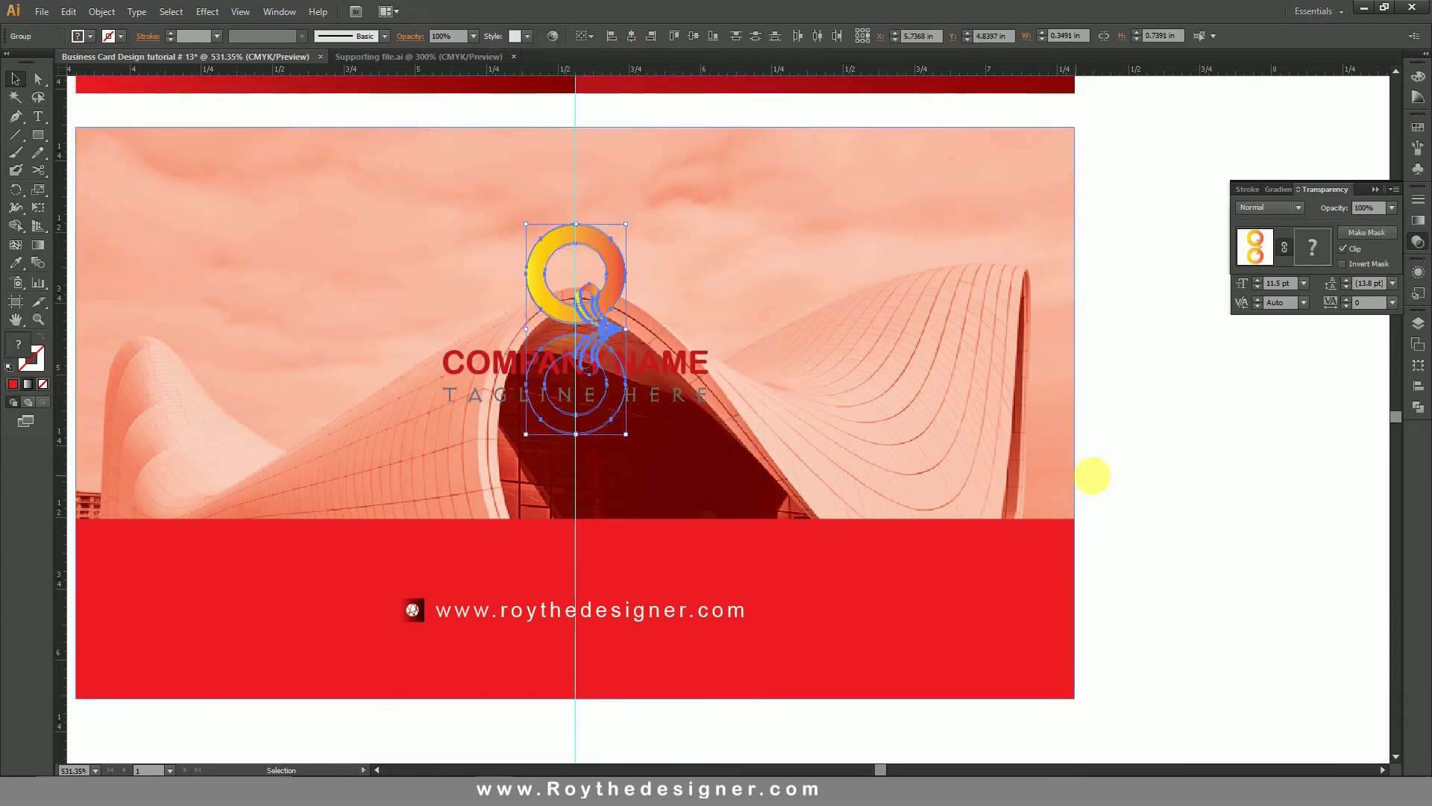
click(1092, 476)
Select the red tint and architecture photo that form the card background.
click(601, 334)
click(693, 407)
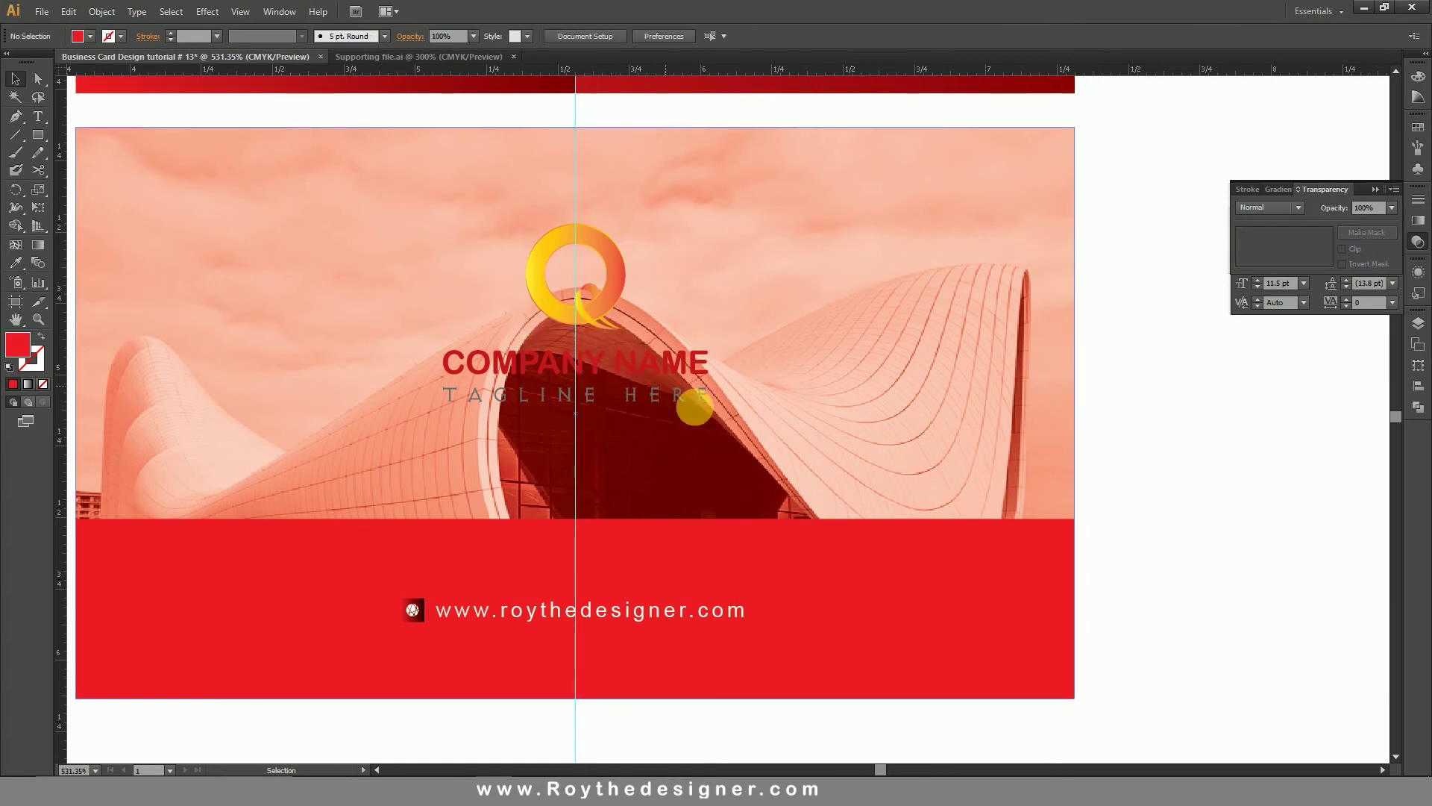
click(738, 427)
shift+click(935, 427)
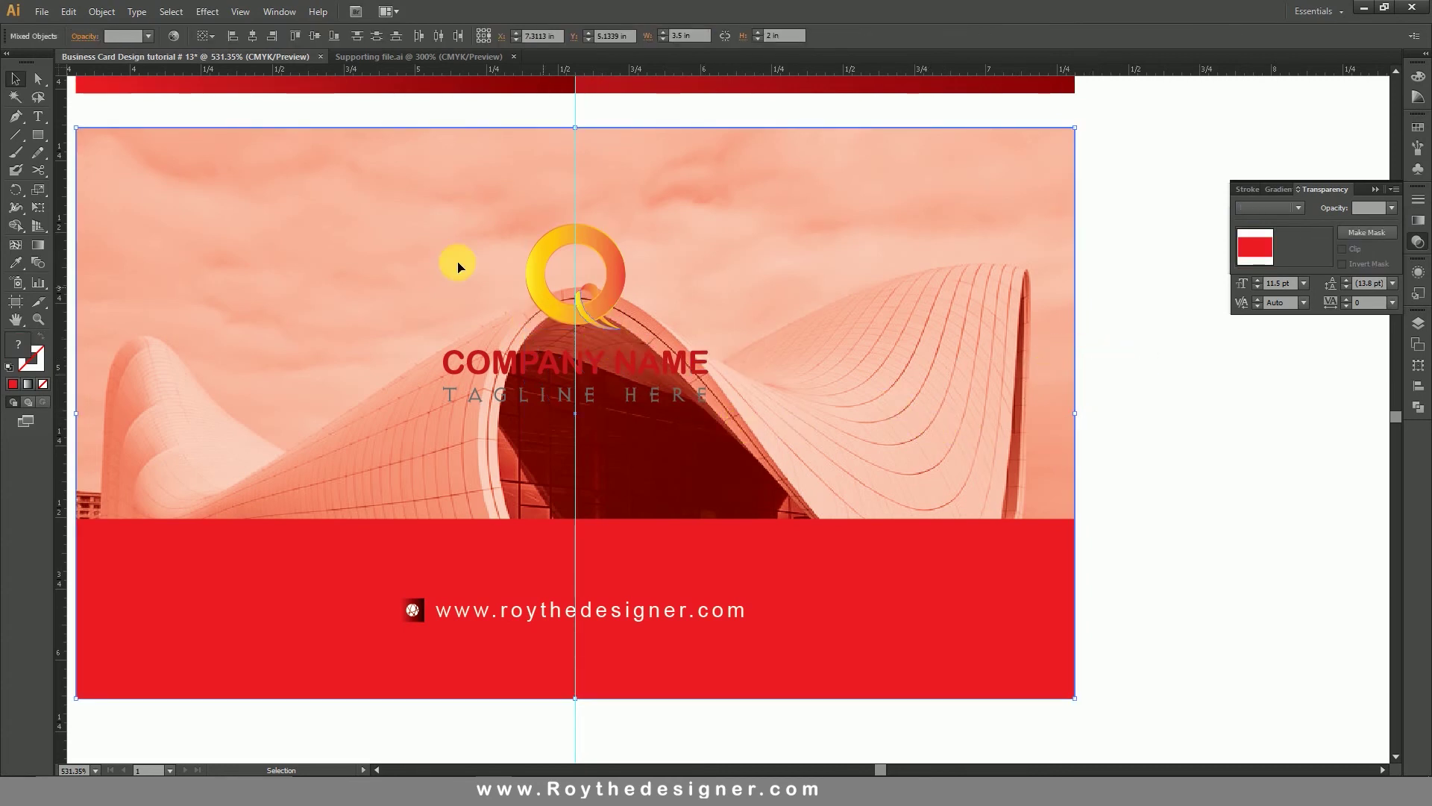
click(101, 11)
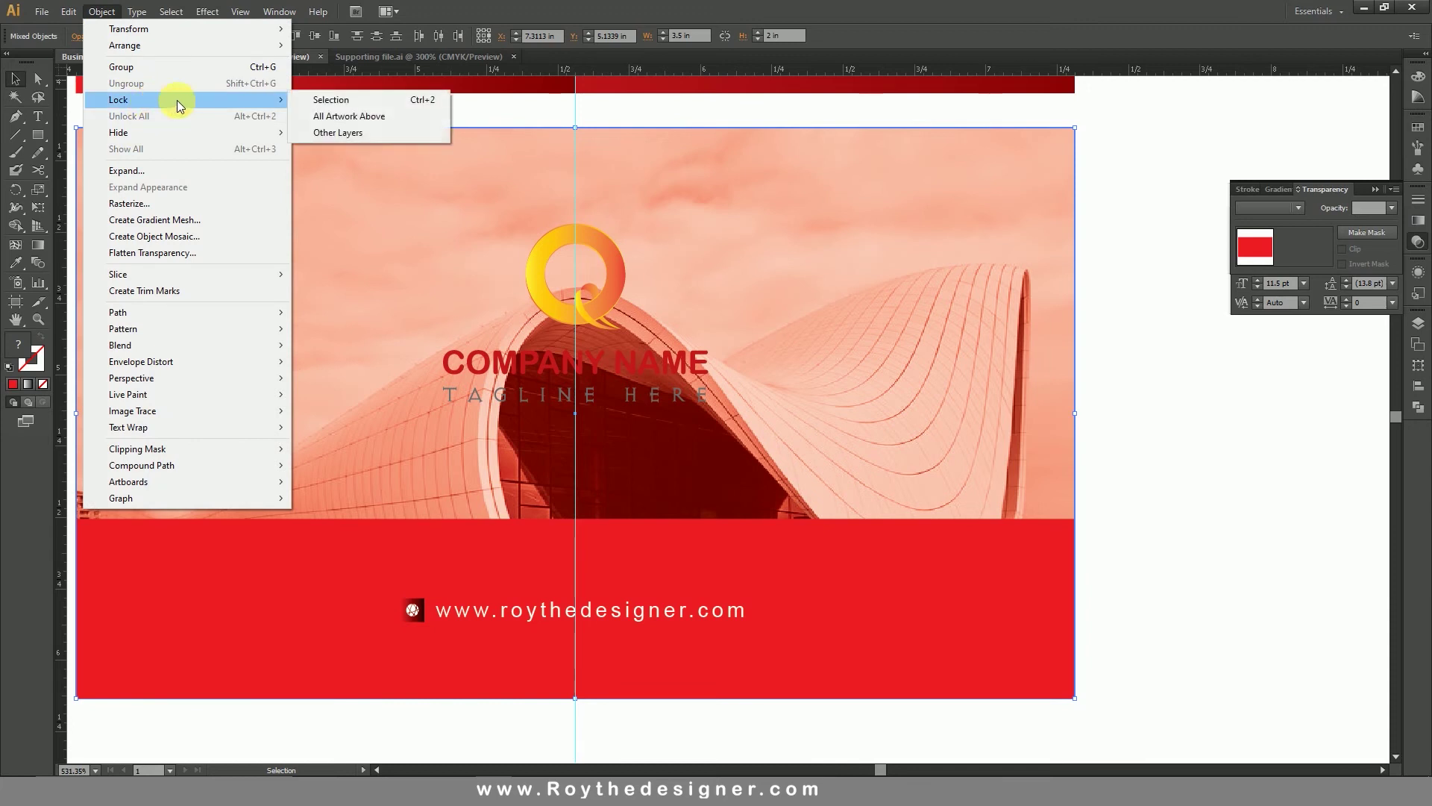
Lock the background selection and set the company name and tagline fill to black.
click(323, 99)
drag(436, 362, 790, 416)
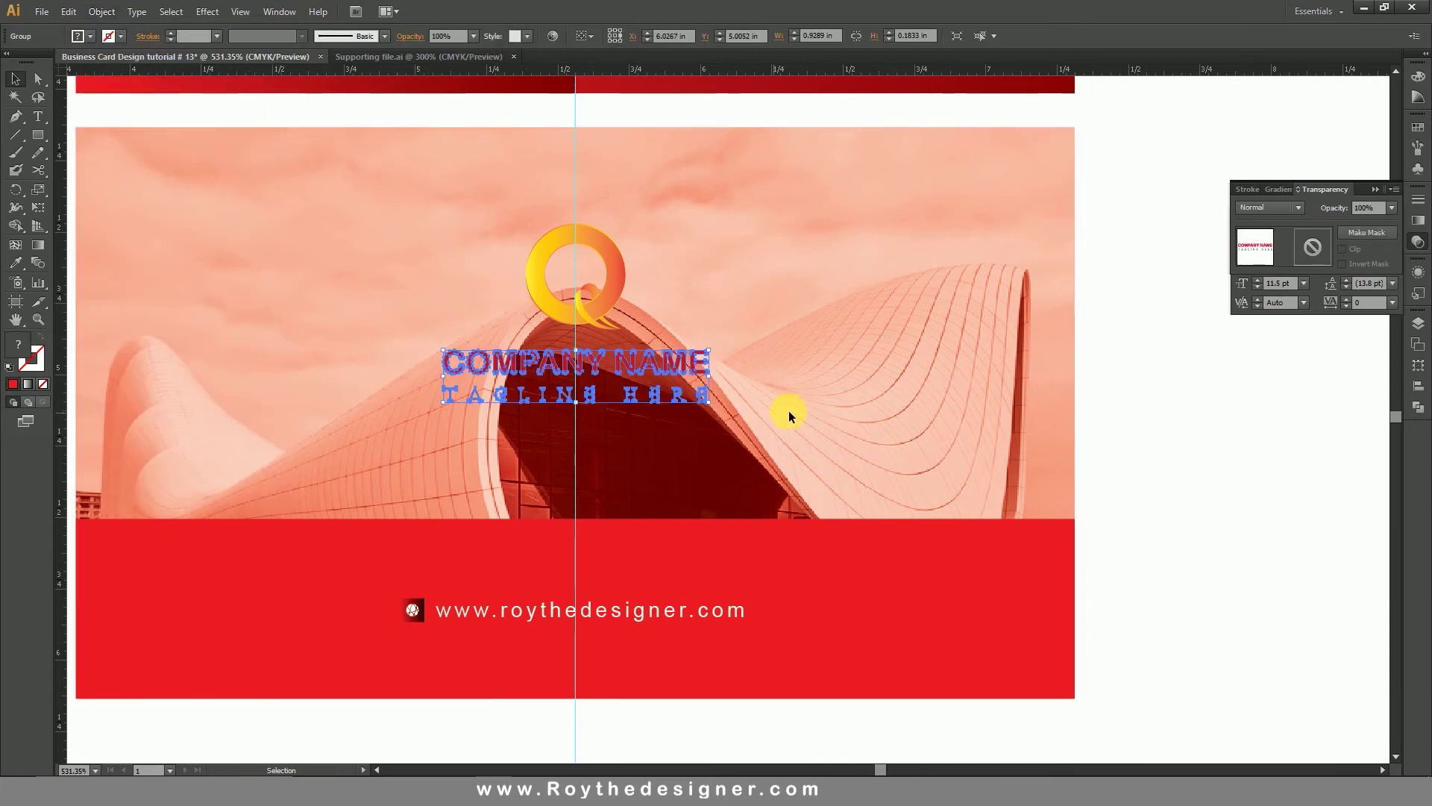
click(1418, 76)
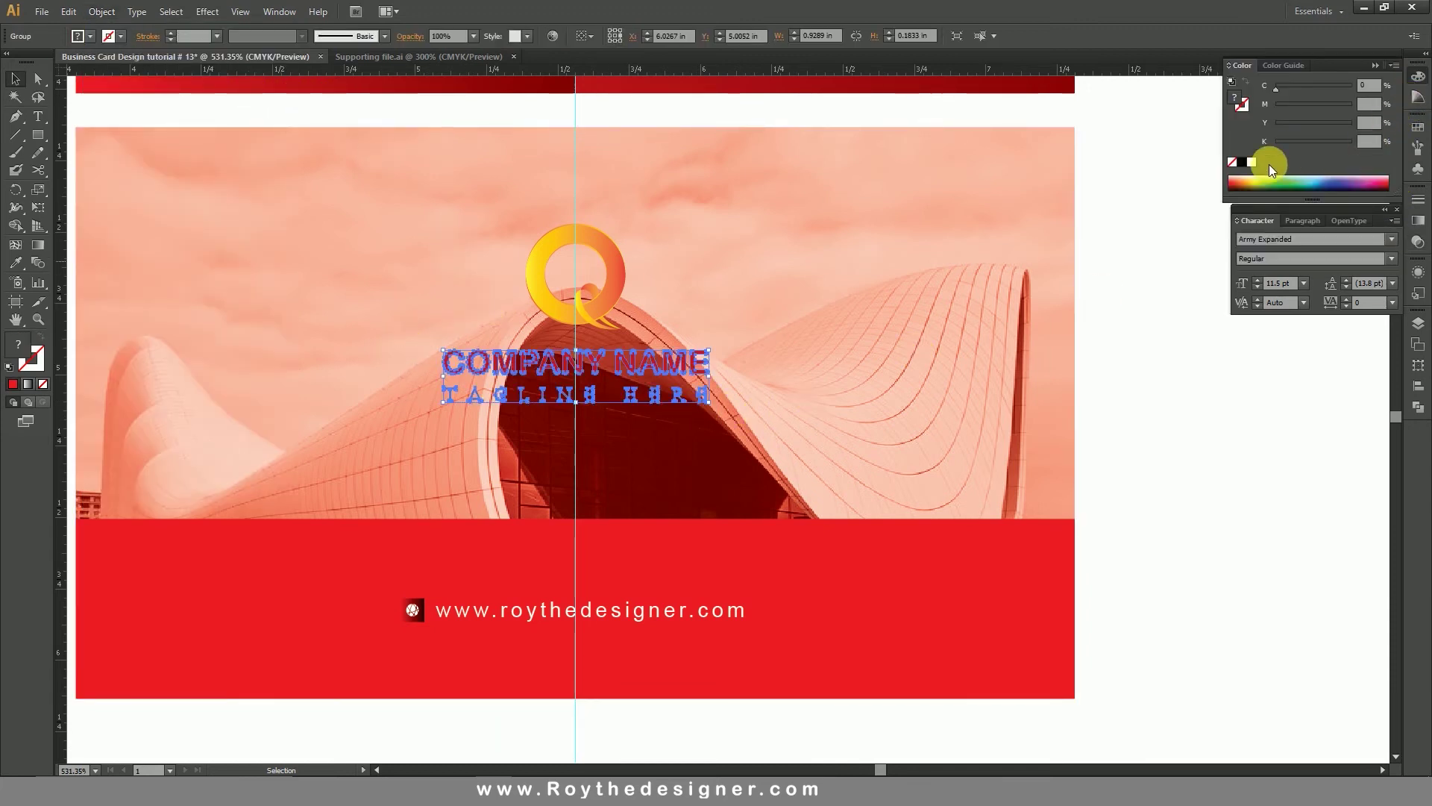
click(1252, 166)
click(908, 286)
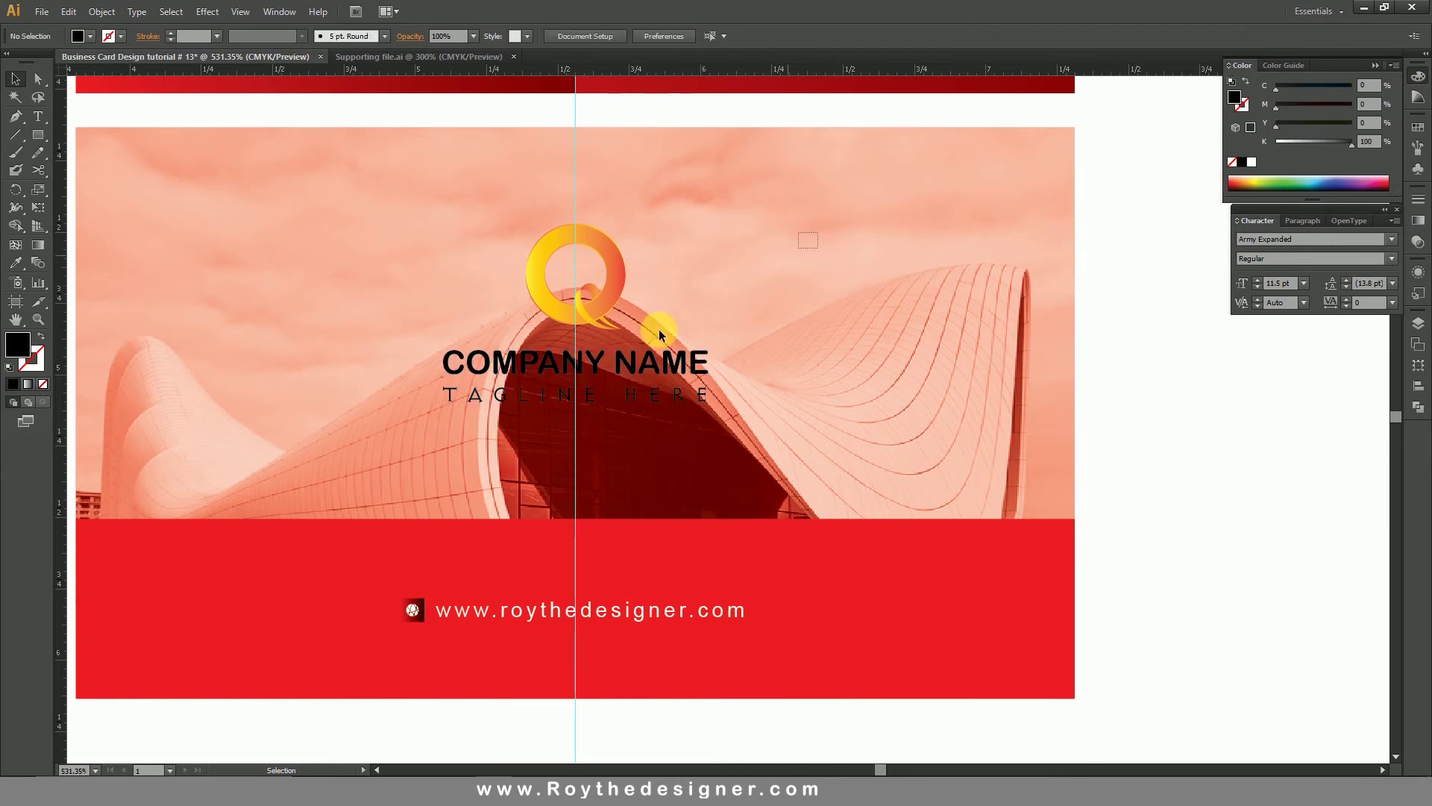
Shift the logo group slightly lower and turn the company name and tagline white.
drag(660, 329, 595, 431)
drag(656, 403, 657, 402)
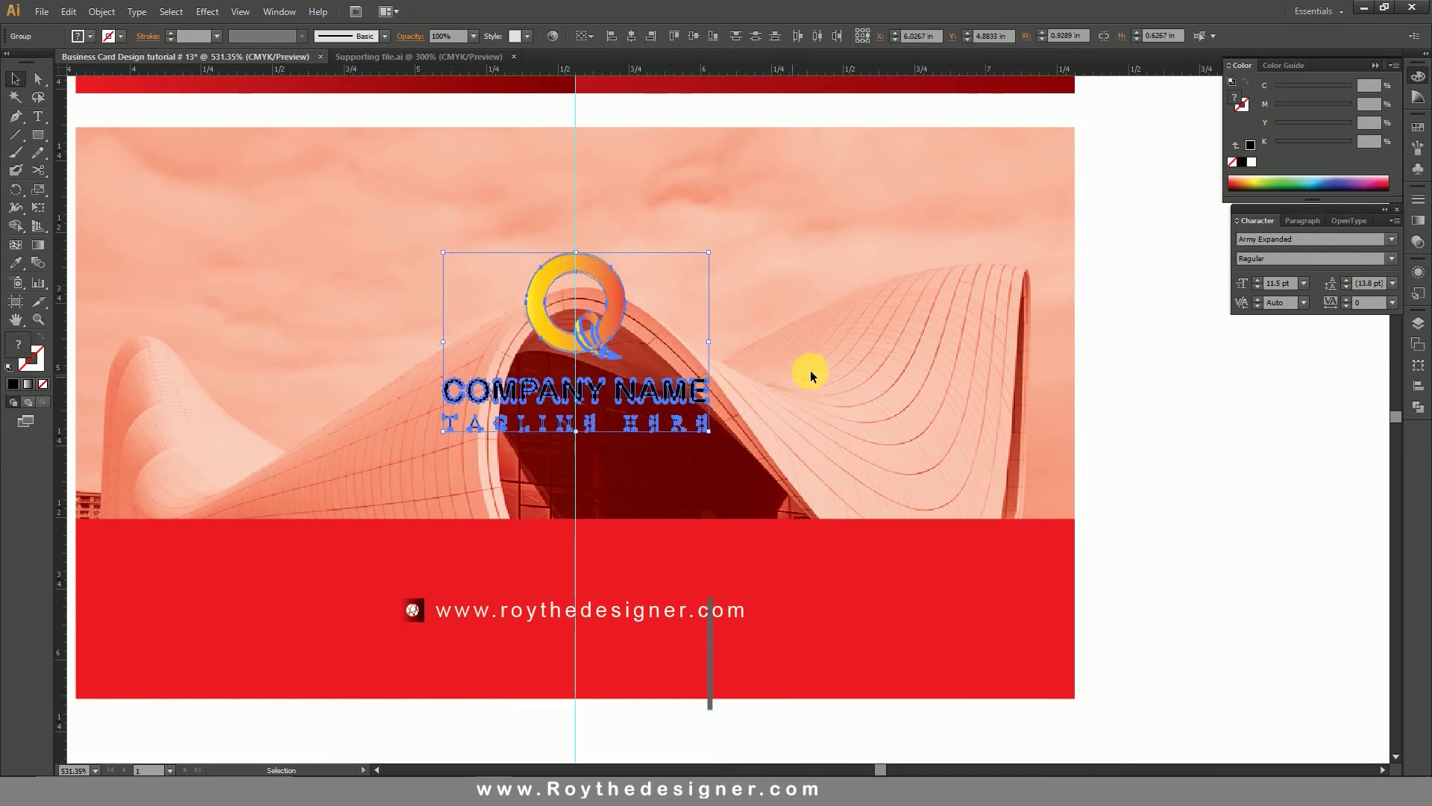
click(1253, 164)
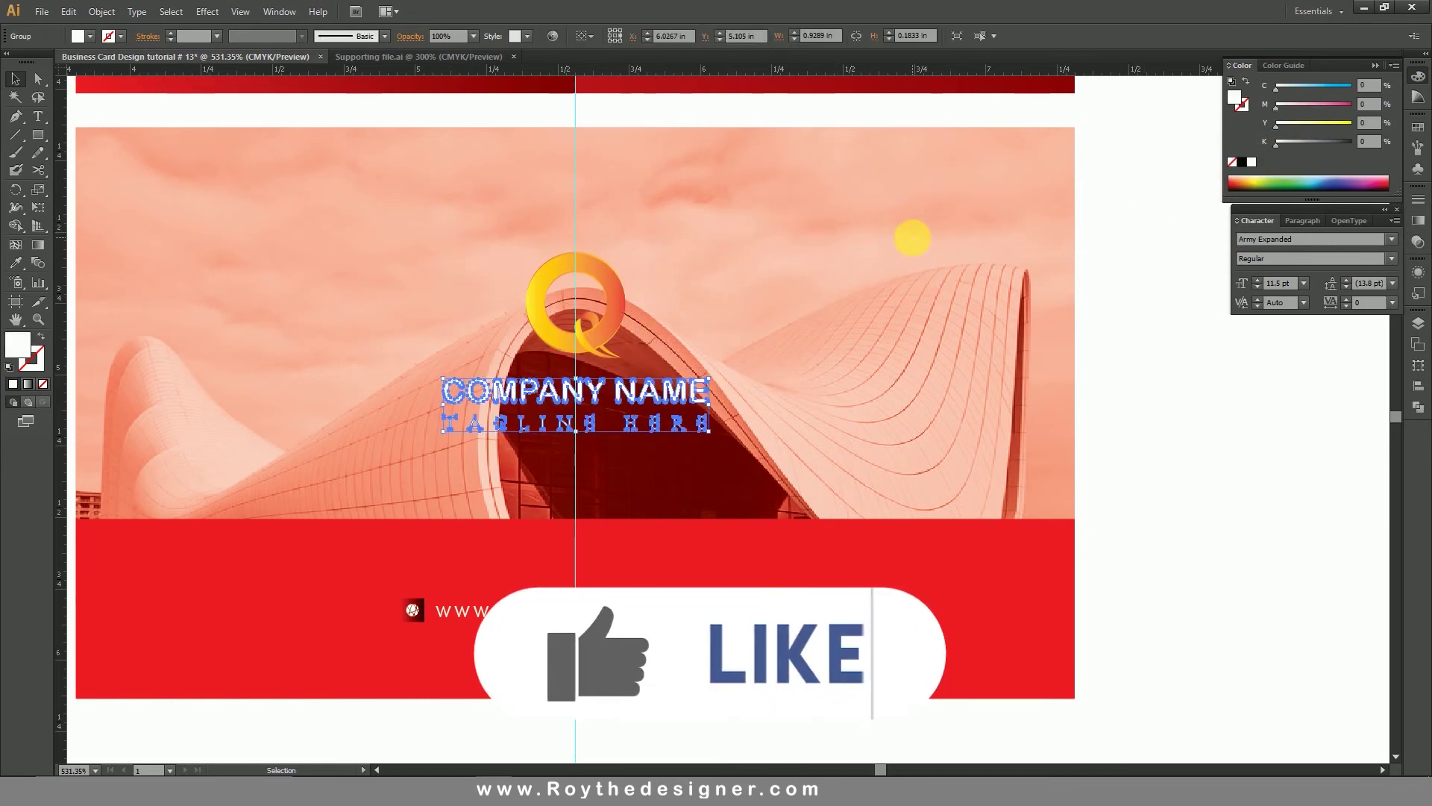
click(910, 233)
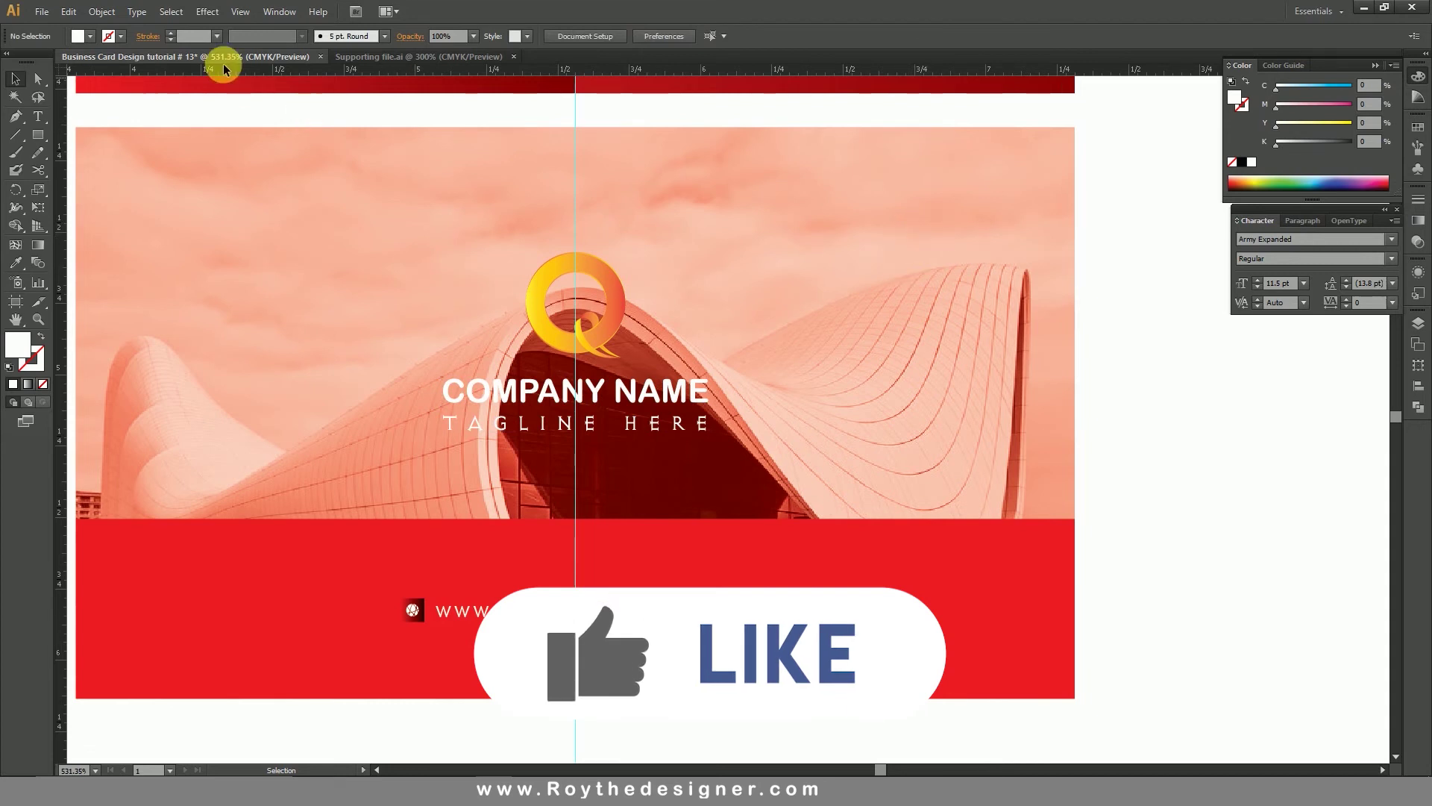
Unlock the card background and hide the red tint overlay.
click(101, 11)
click(145, 117)
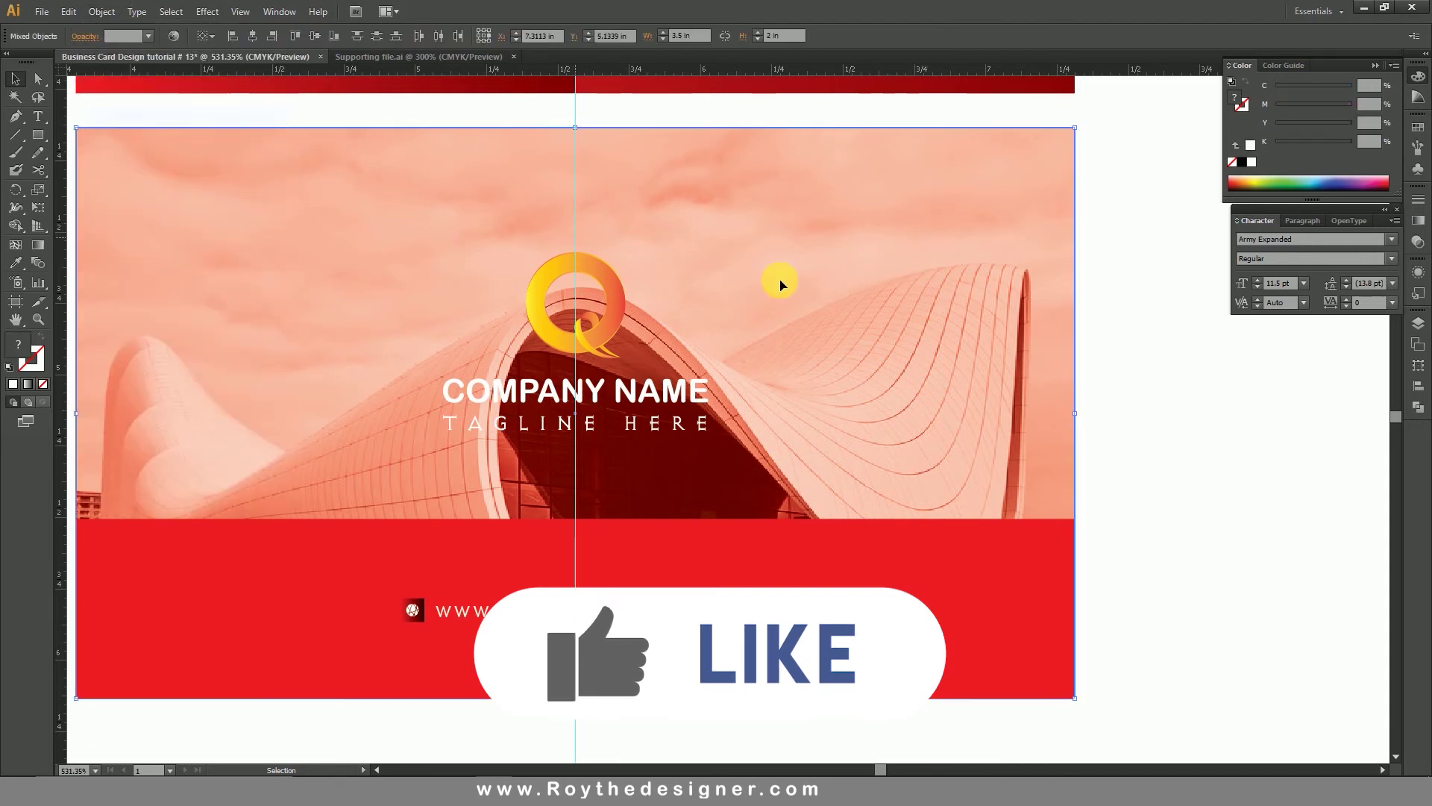
click(946, 278)
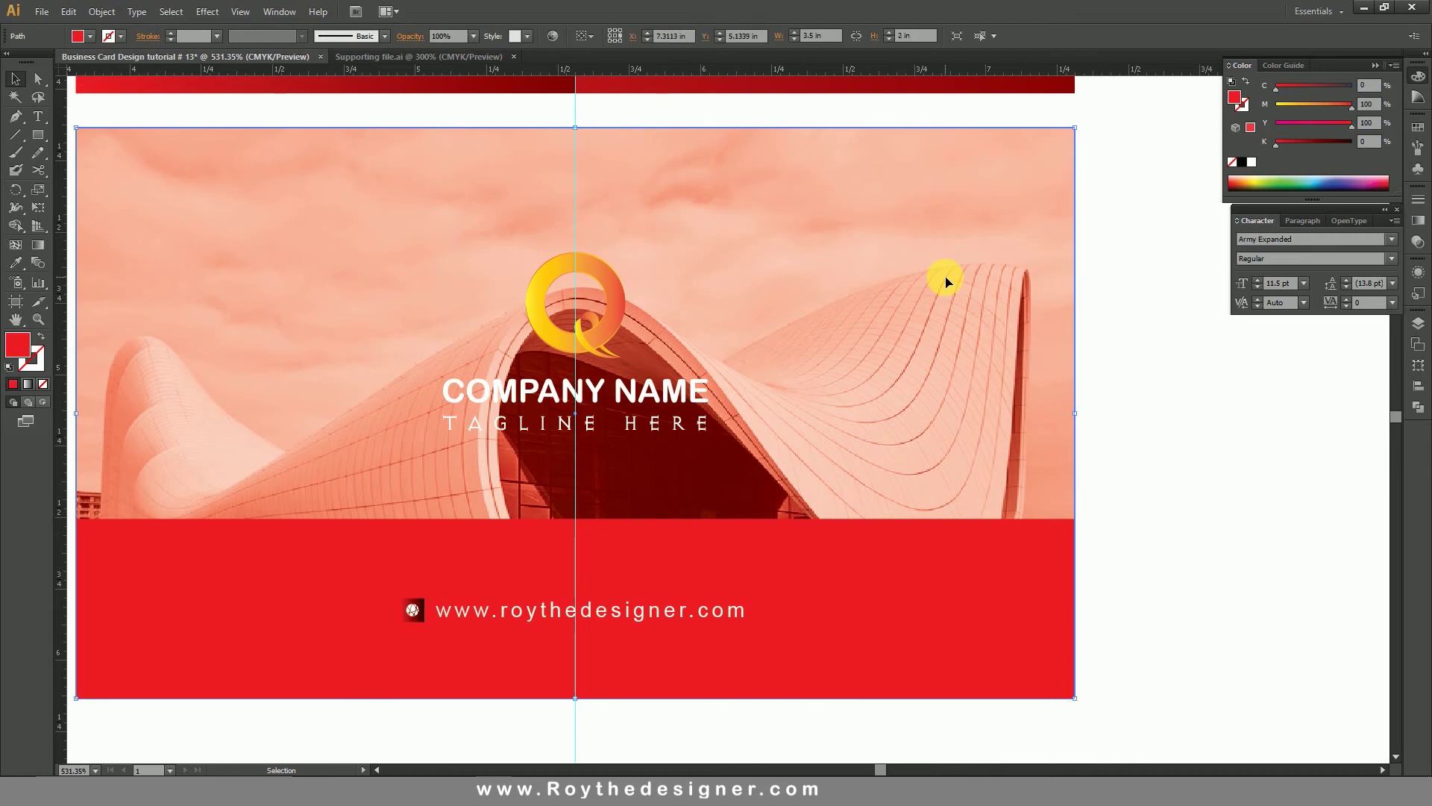
click(101, 11)
mouse_move(185, 132)
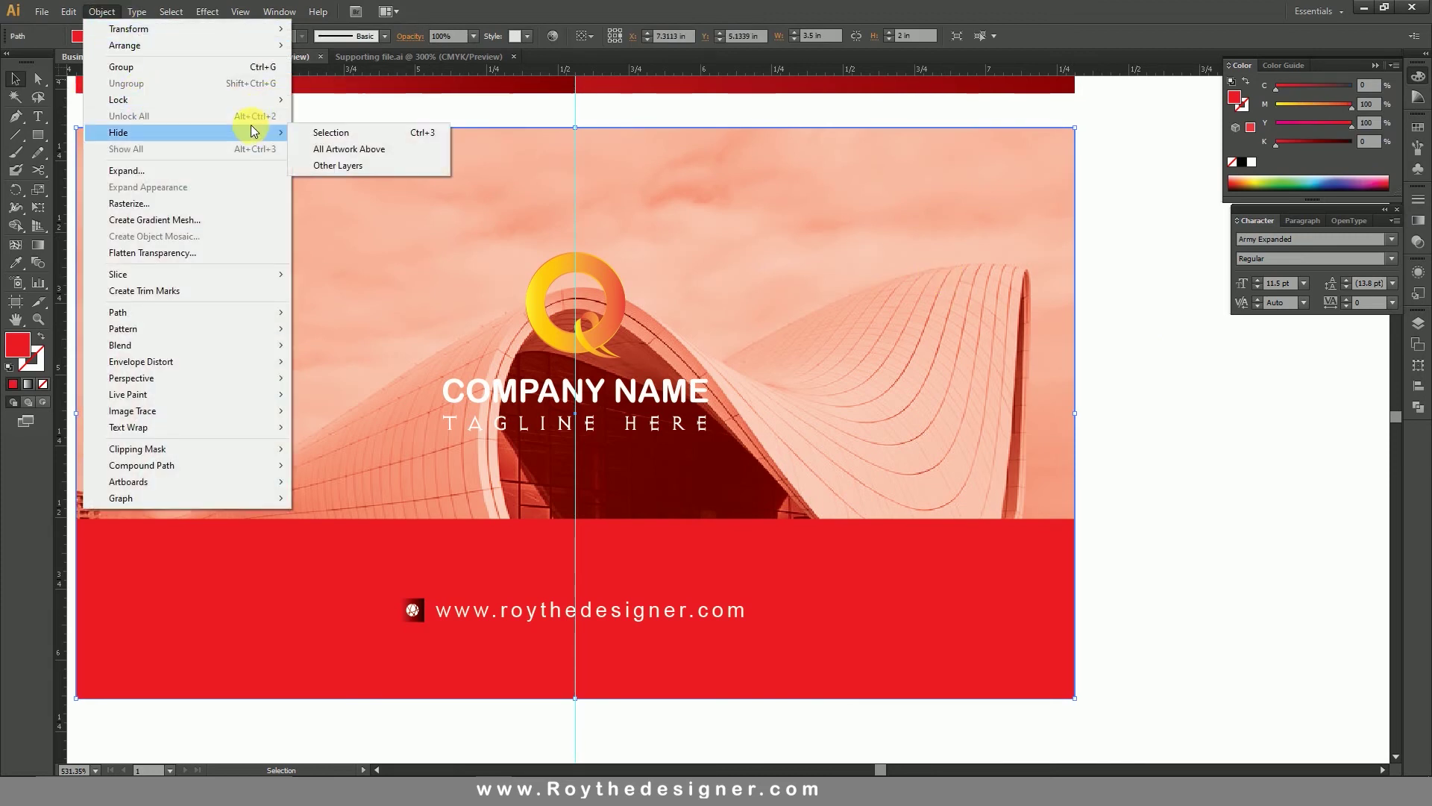
click(343, 131)
Set the architecture photo to 50% opacity, reveal the tint, and zoom out to both cards.
click(787, 282)
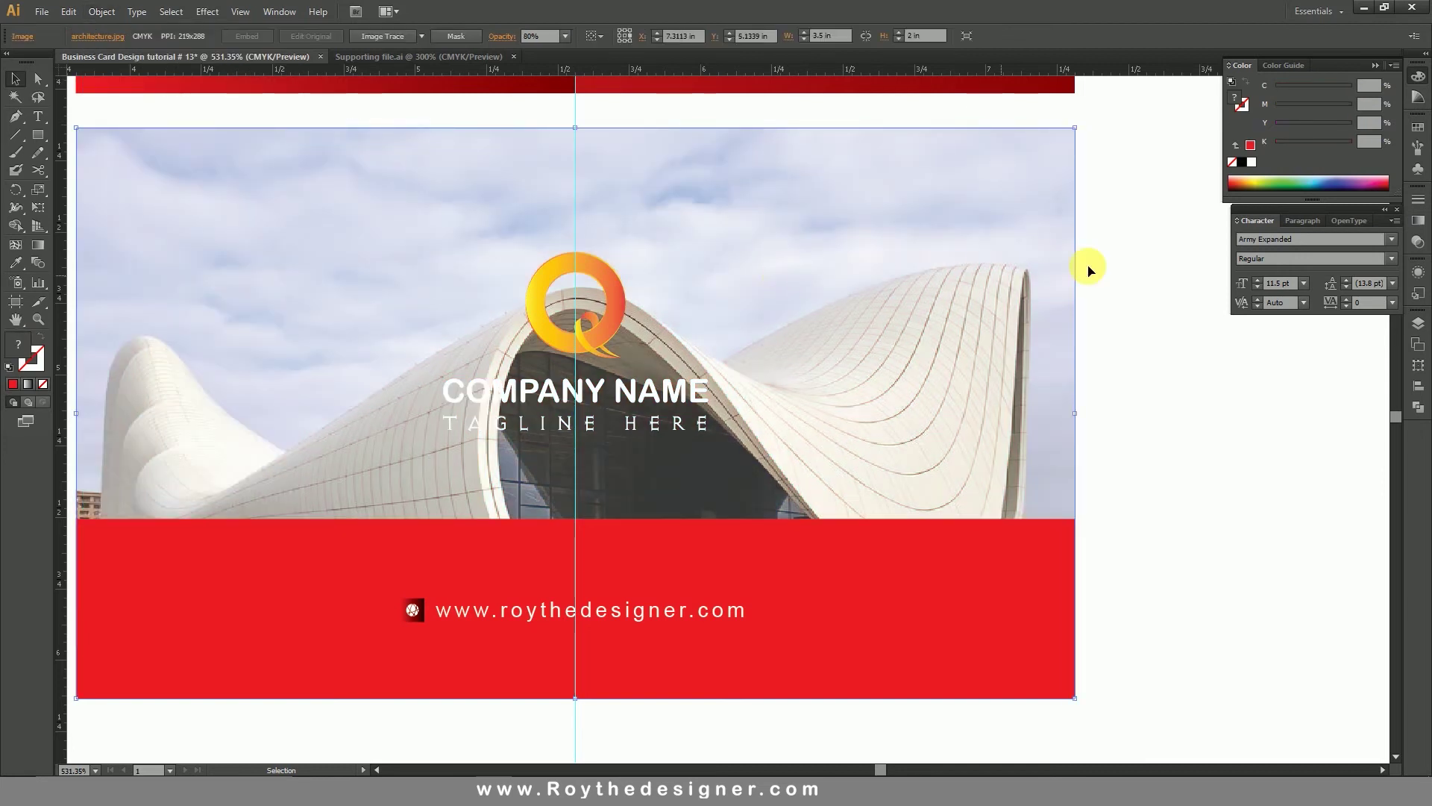
click(1418, 221)
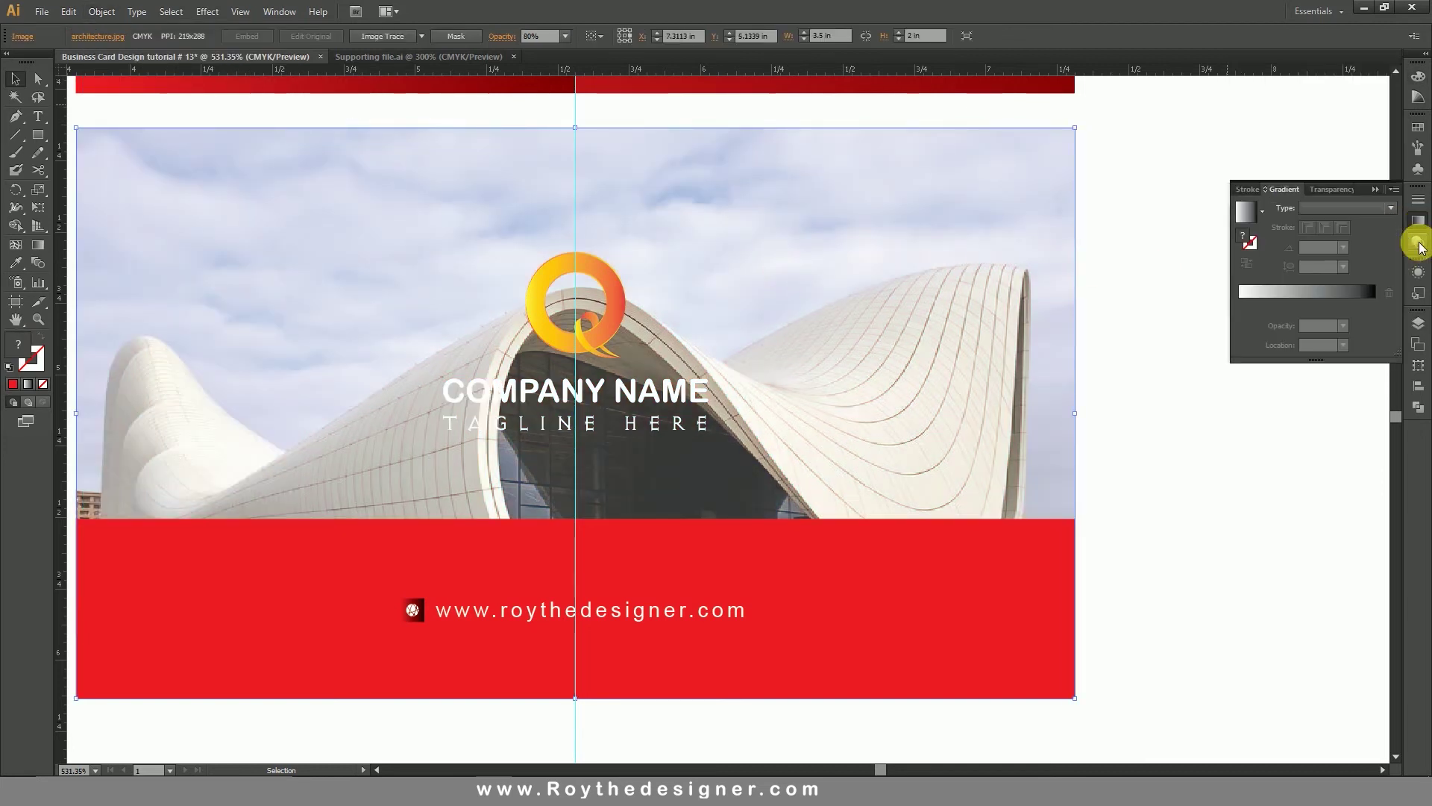
click(1392, 210)
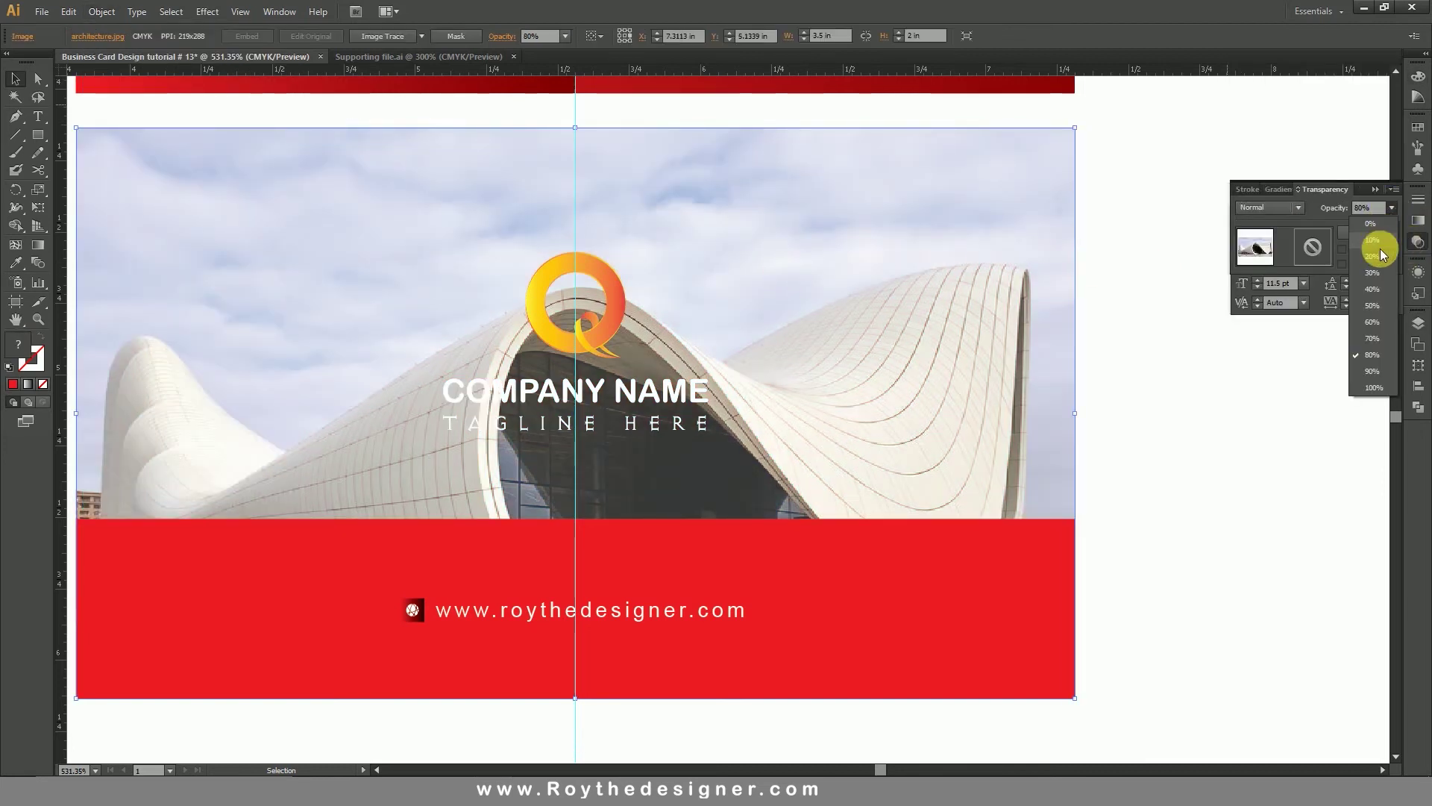
click(1368, 302)
click(1232, 377)
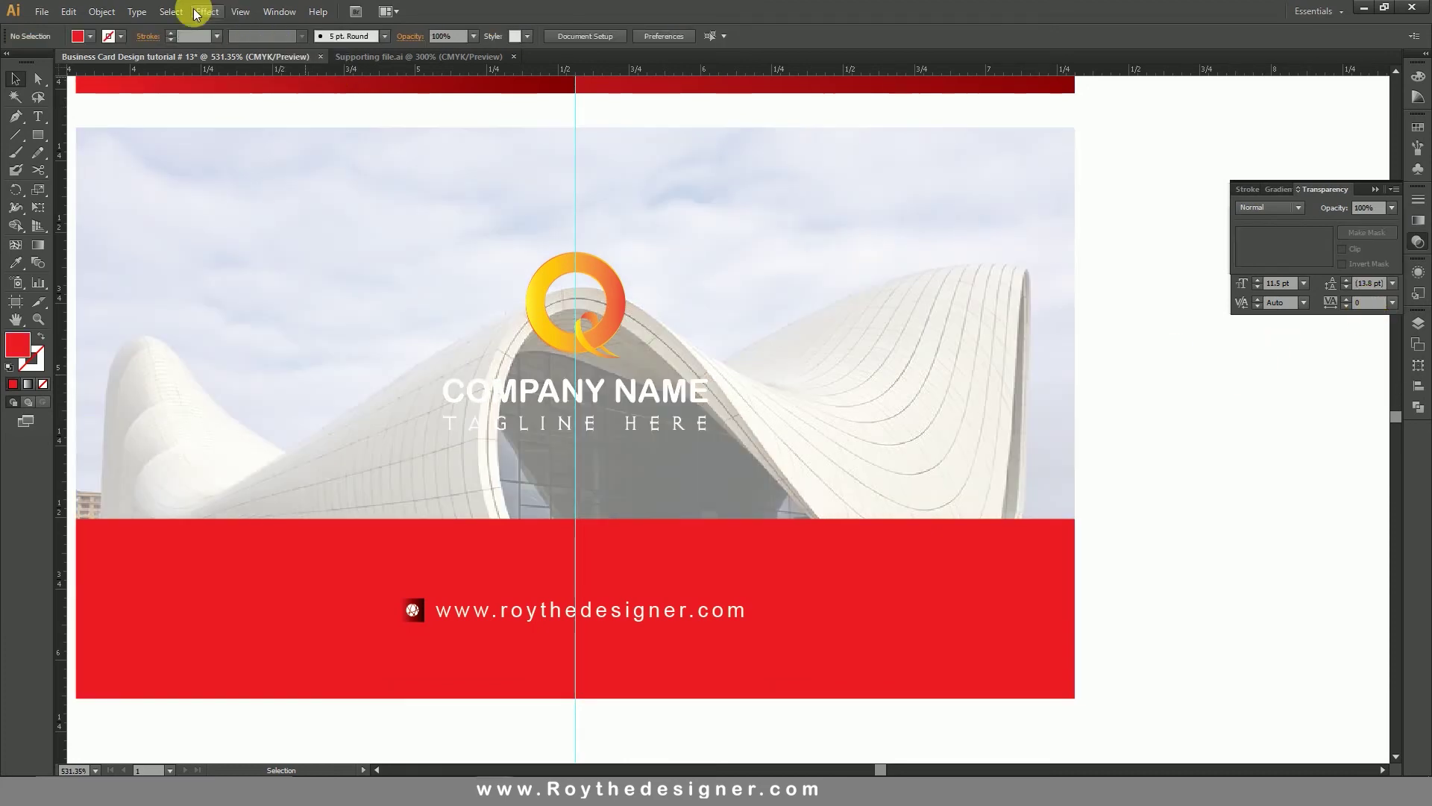
click(101, 11)
click(127, 148)
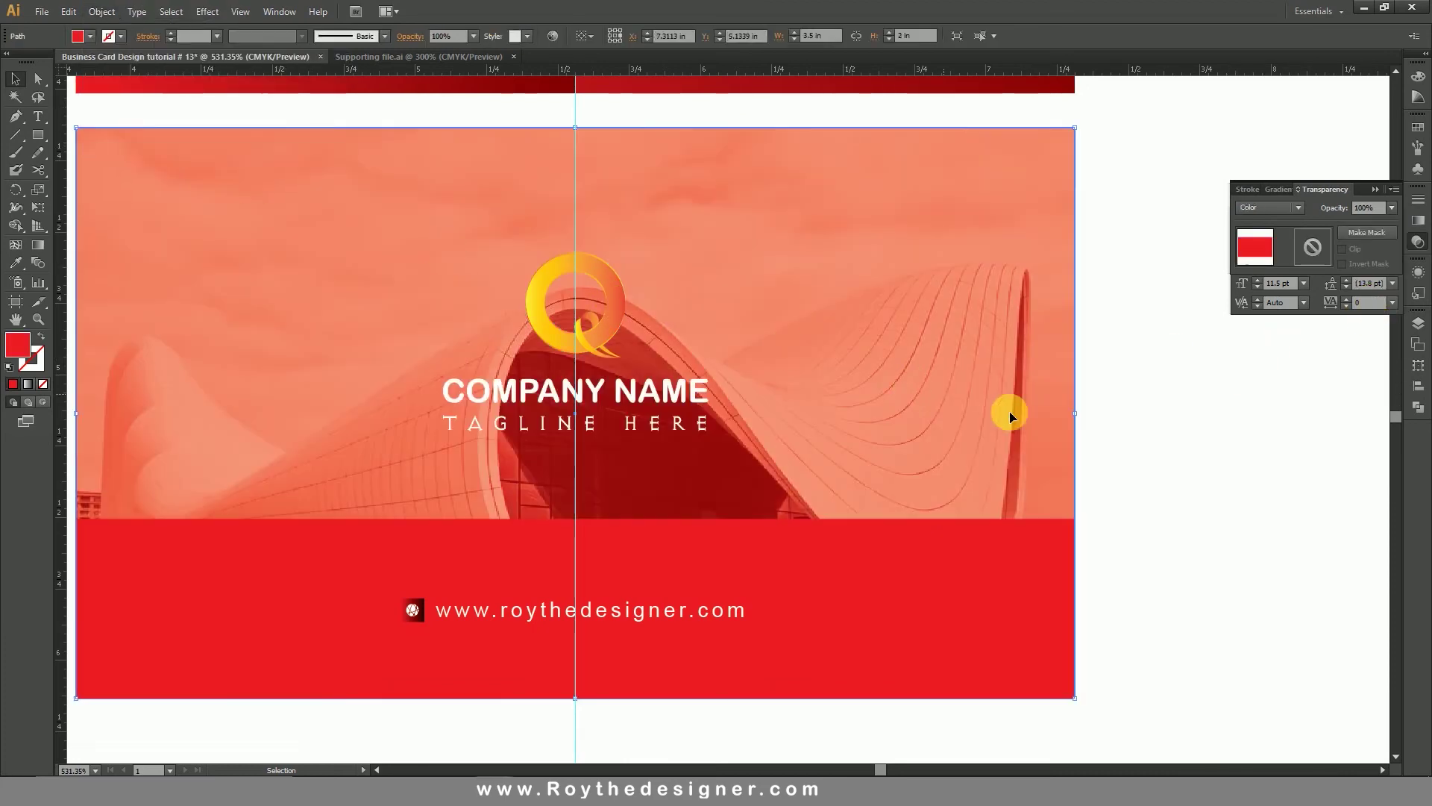
key(ctrl+minus)
key(ctrl+minus)
key(ctrl+minus)
Hide the guides and recentre the view on both cards.
right_click(1065, 270)
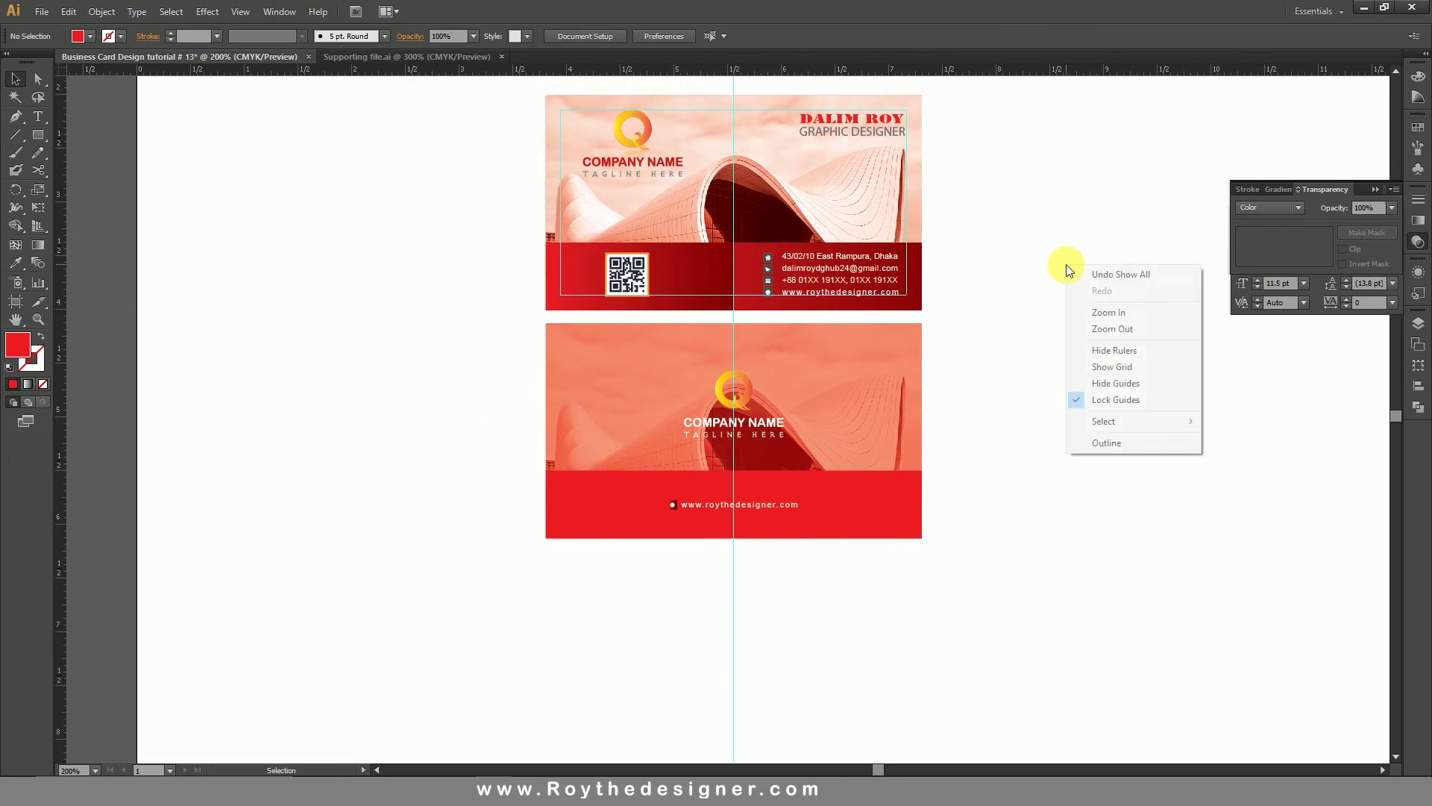
click(1103, 383)
drag(1036, 281, 1031, 338)
click(45, 11)
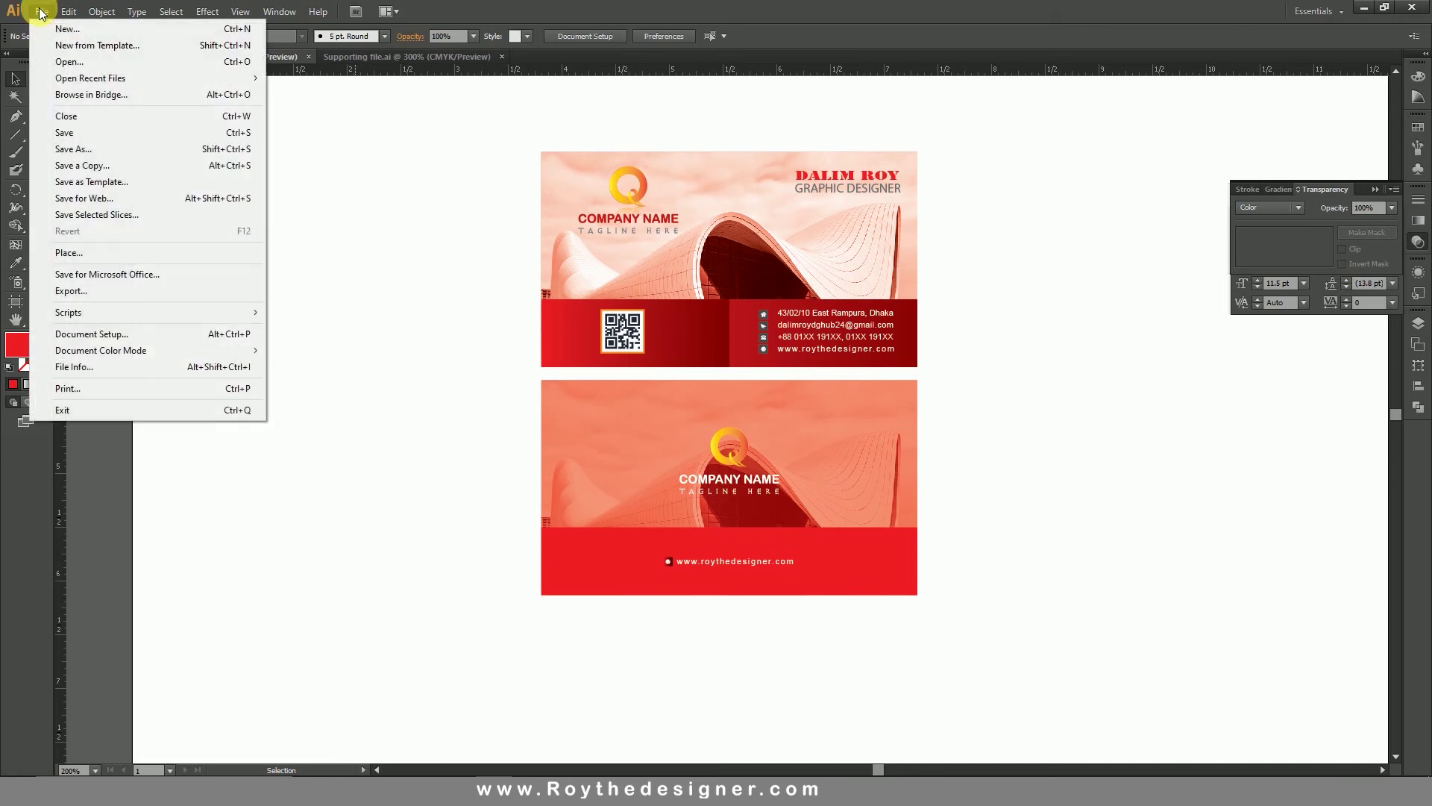
click(397, 255)
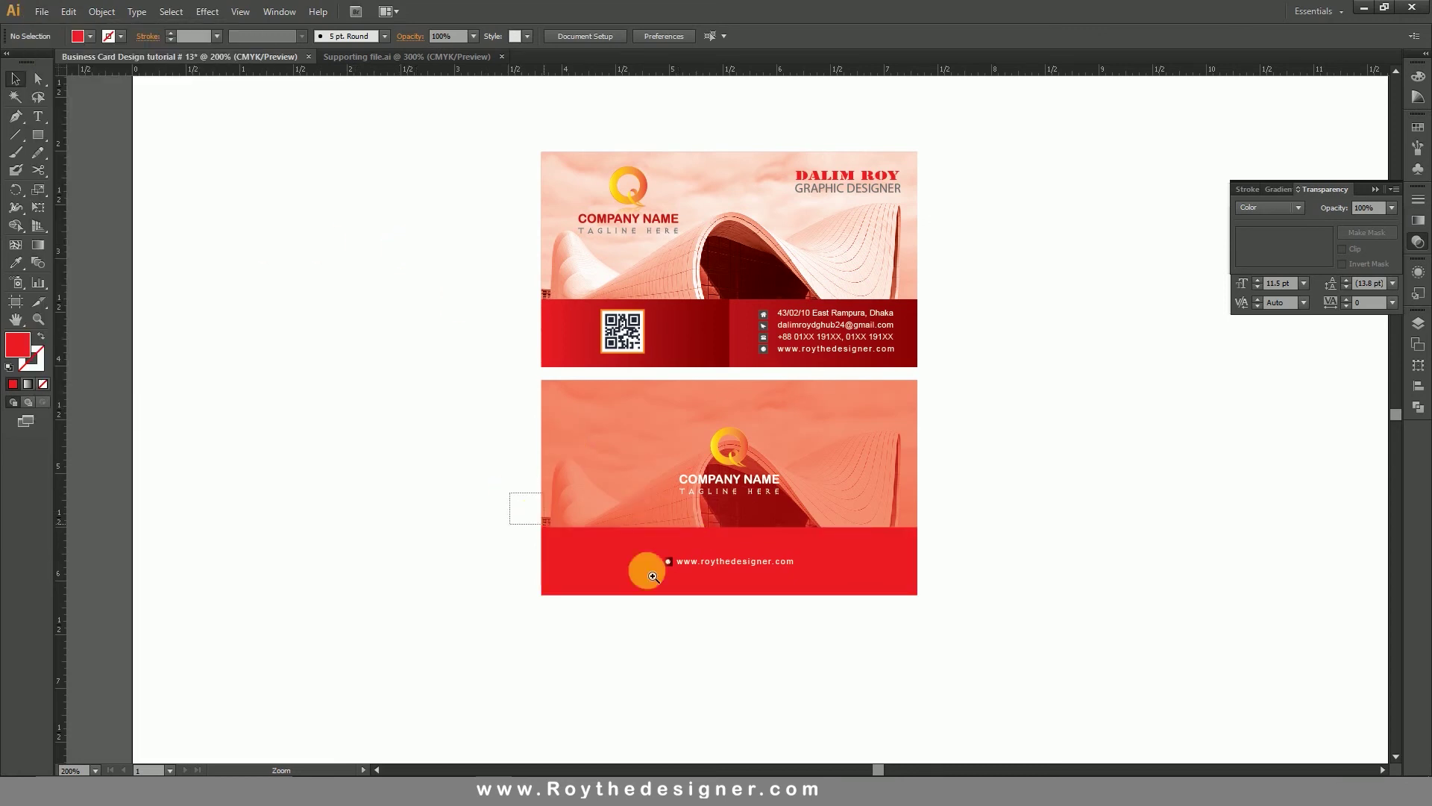
Shorten the back card's red website band by lowering its top edge.
drag(520, 504, 984, 630)
click(682, 325)
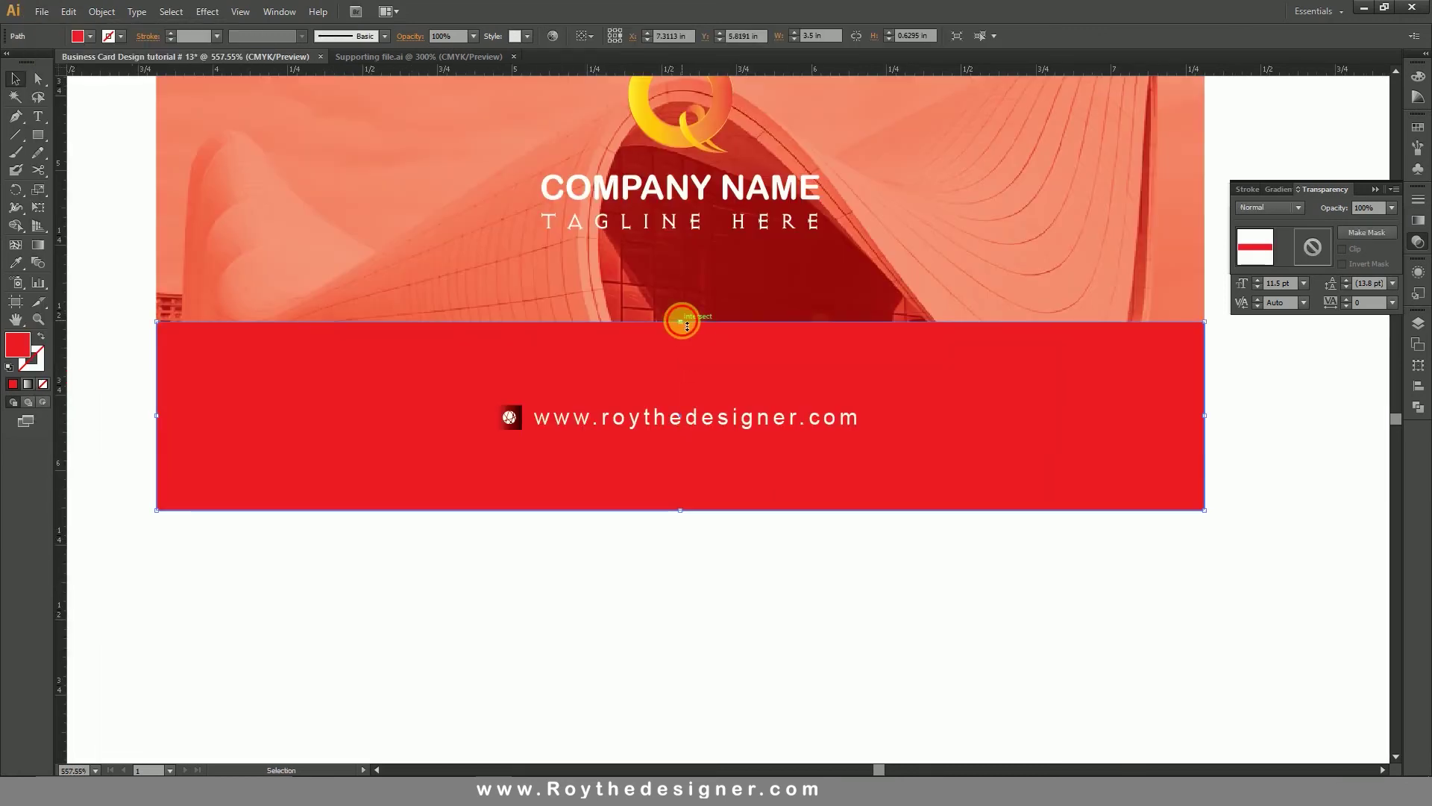
drag(681, 322, 681, 357)
click(785, 608)
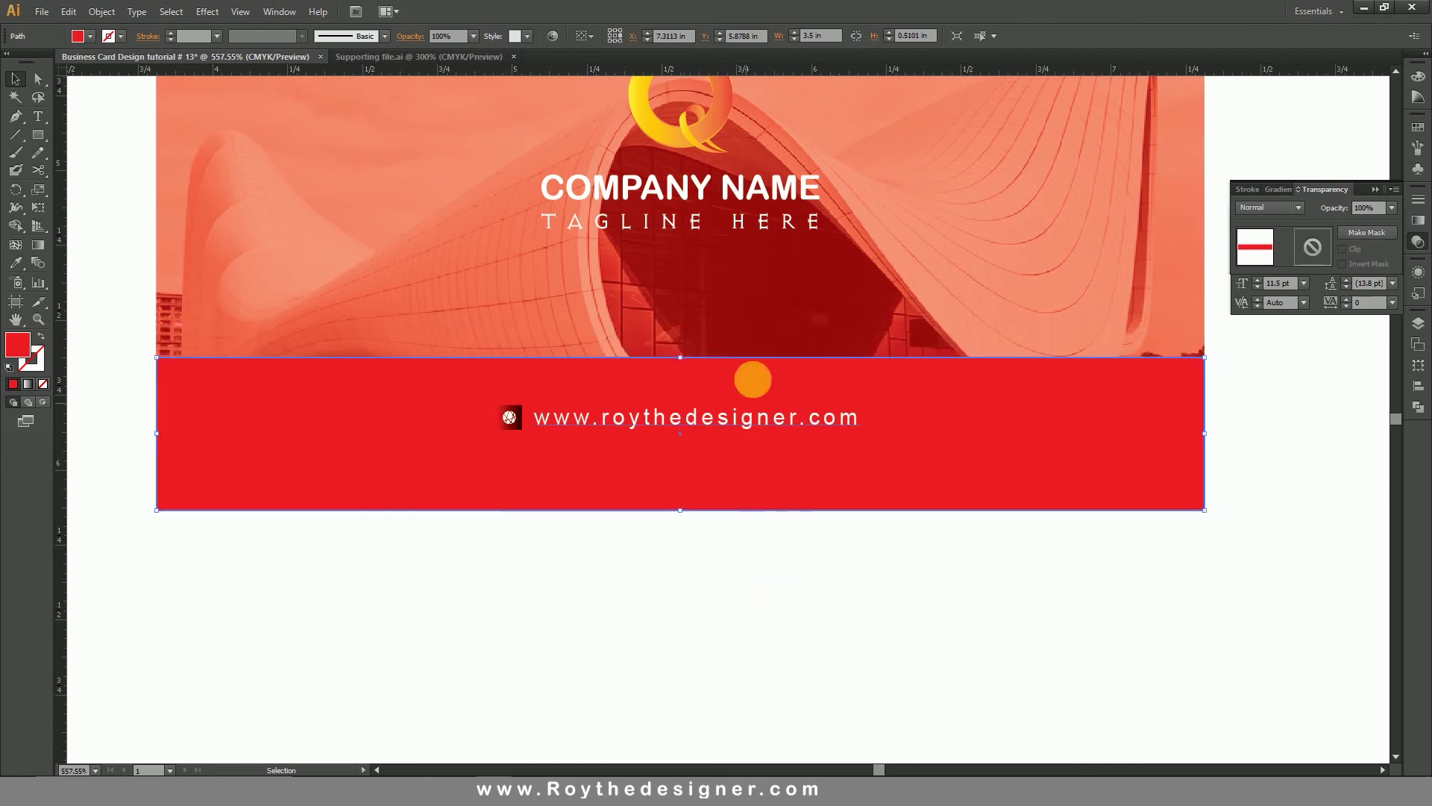
Move the Q logo, company name and tagline lower on the back card.
scroll(751, 377, up, 4)
click(735, 313)
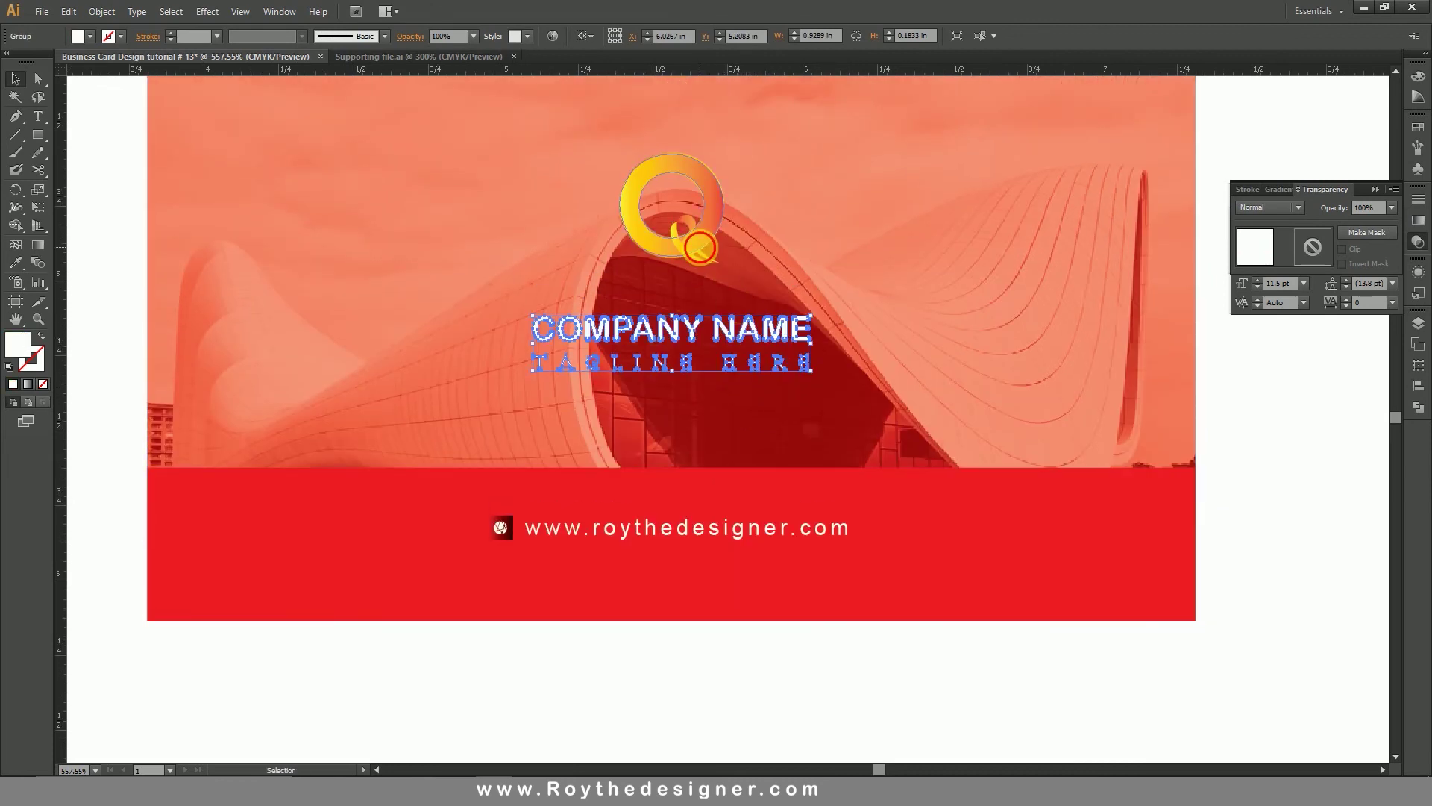
drag(702, 239, 702, 267)
key(ctrl+a)
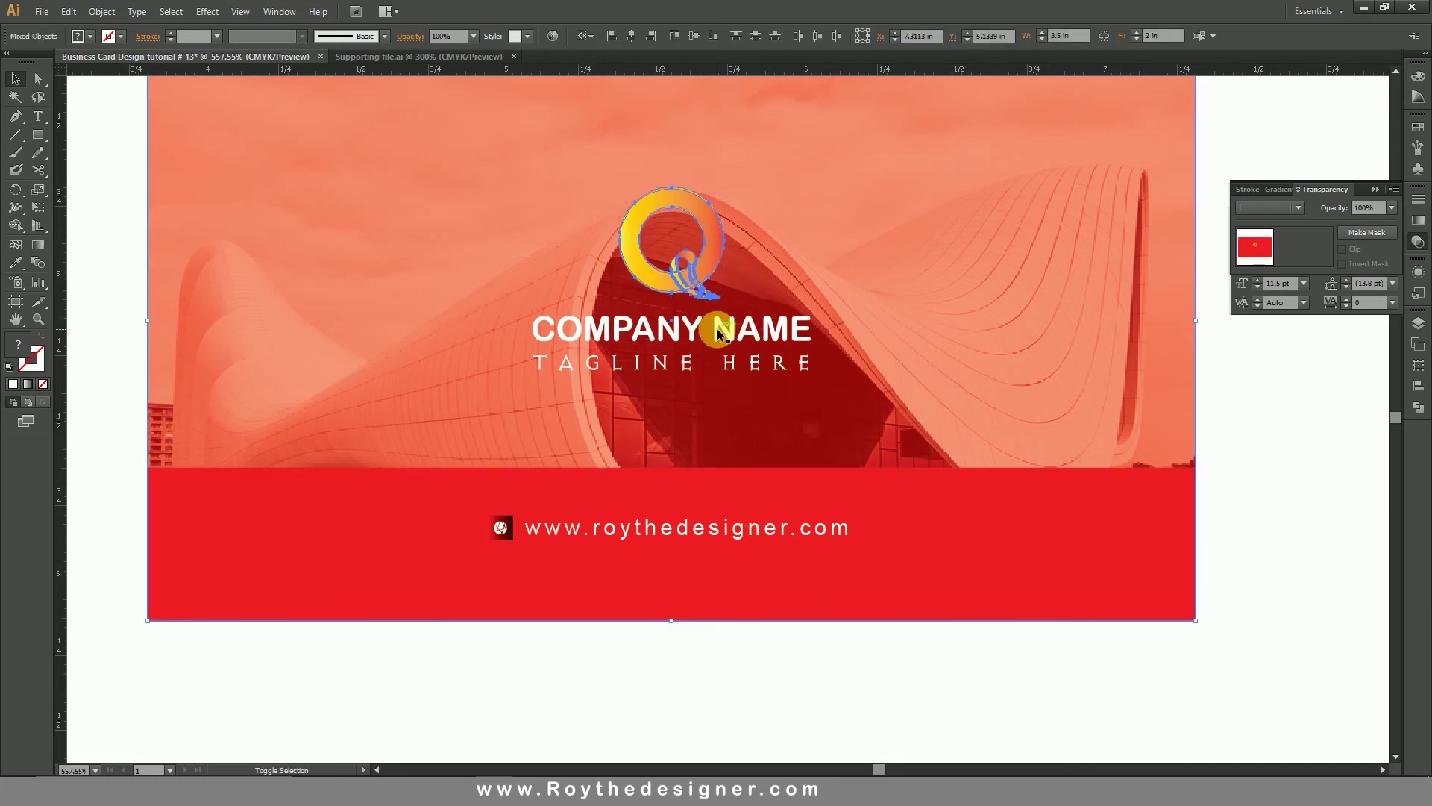
shift+click(864, 322)
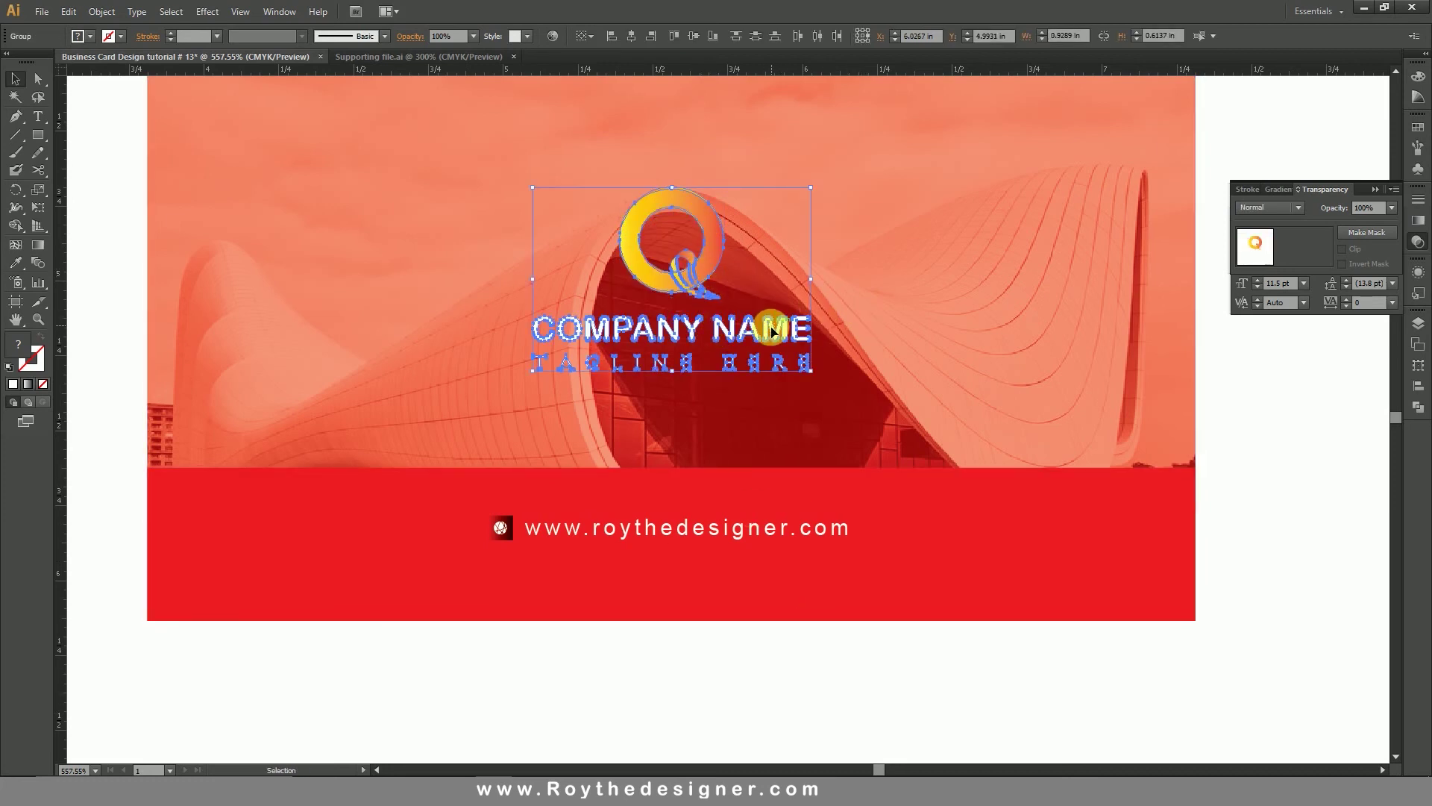
drag(775, 324, 775, 355)
click(1267, 468)
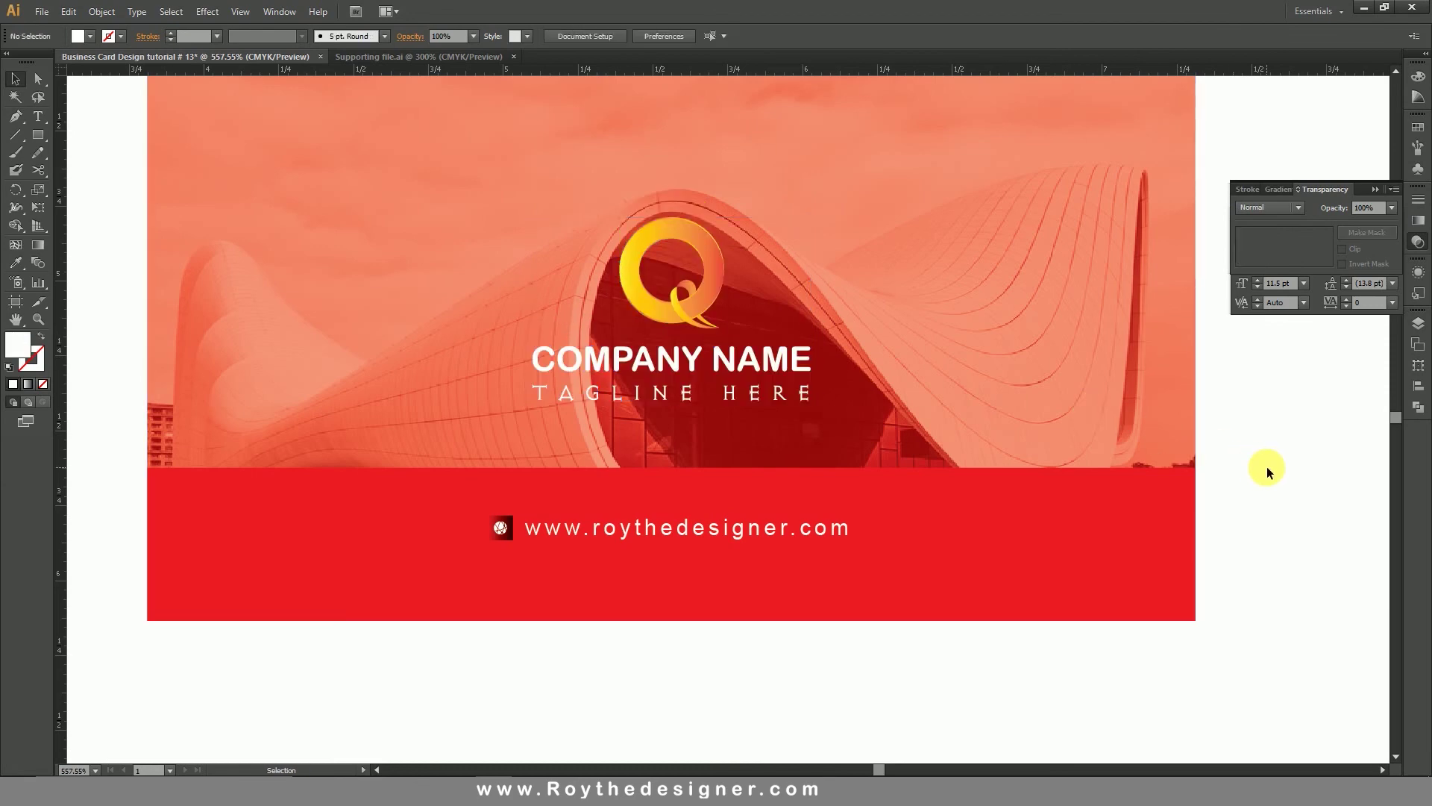
Nudge the website line and globe icon slightly lower in the red band.
key(ctrl+minus)
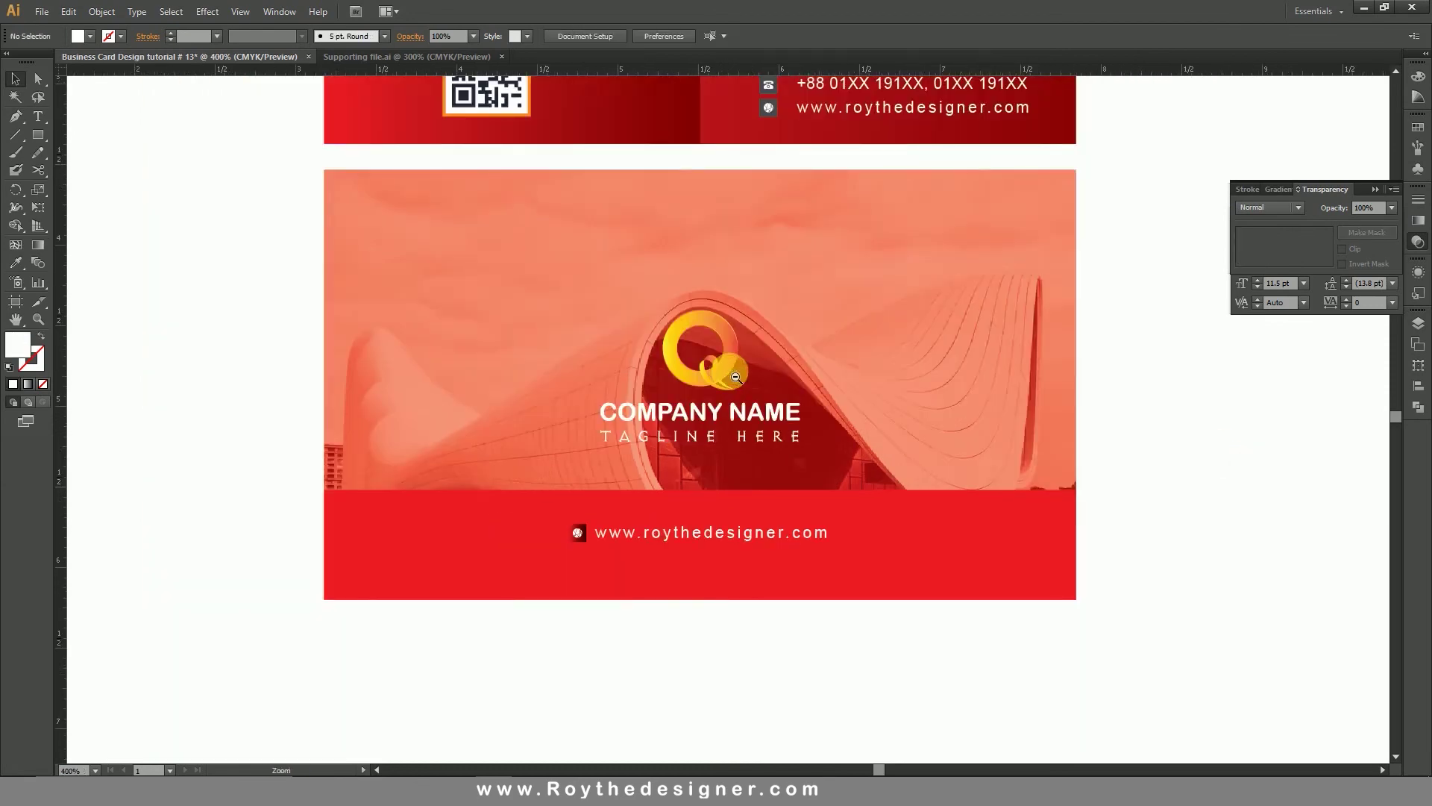
key(ctrl+minus)
drag(346, 230, 1107, 592)
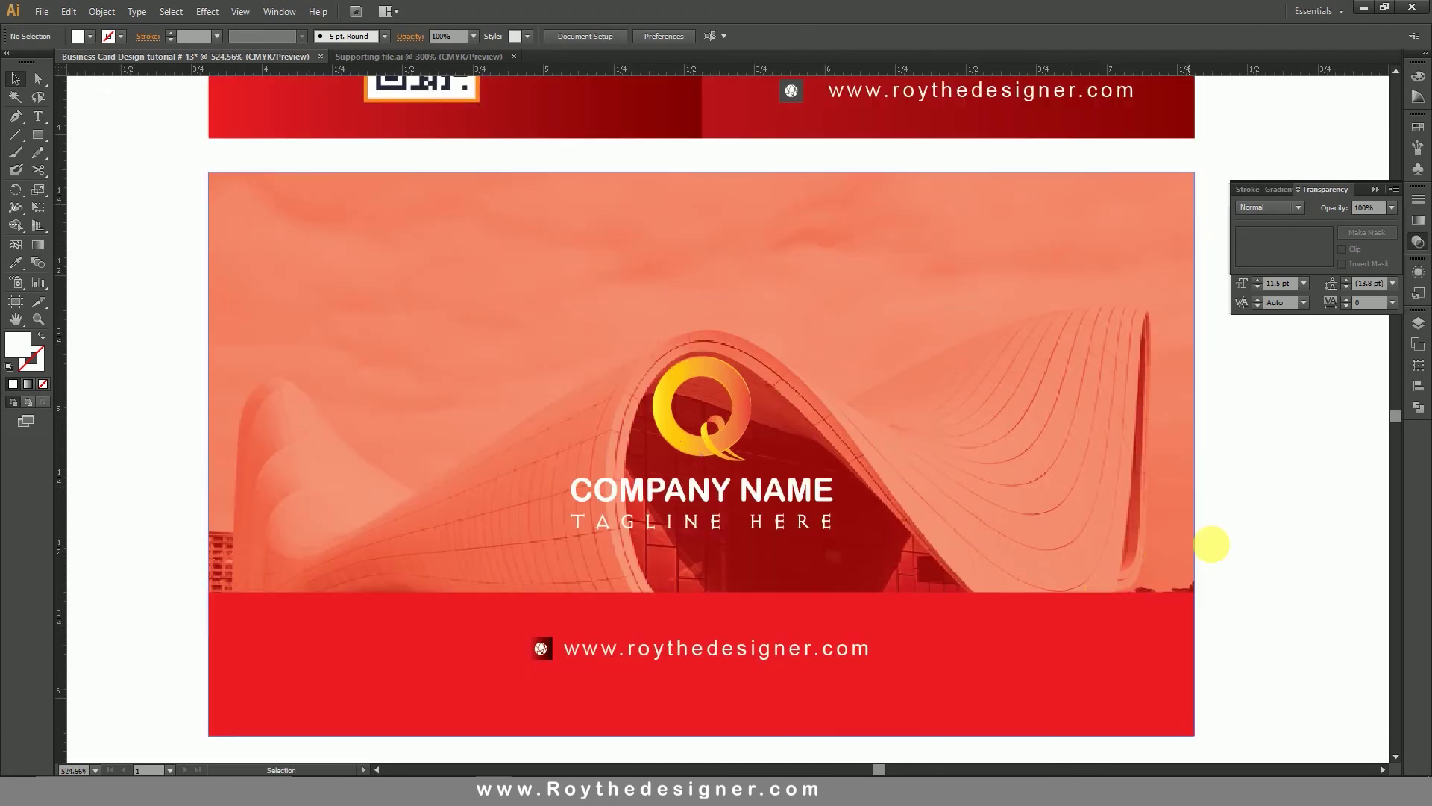
drag(816, 661, 816, 668)
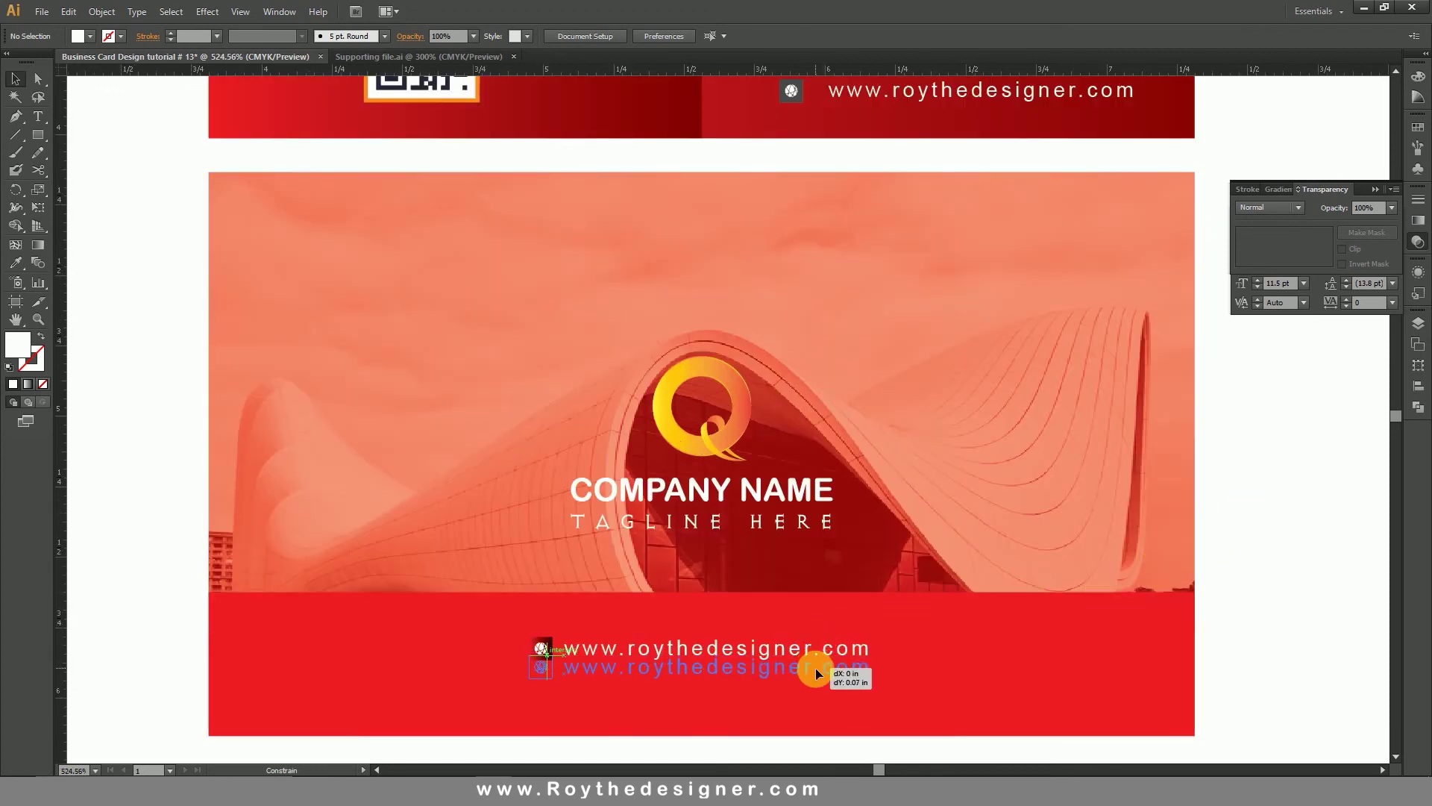
click(1212, 559)
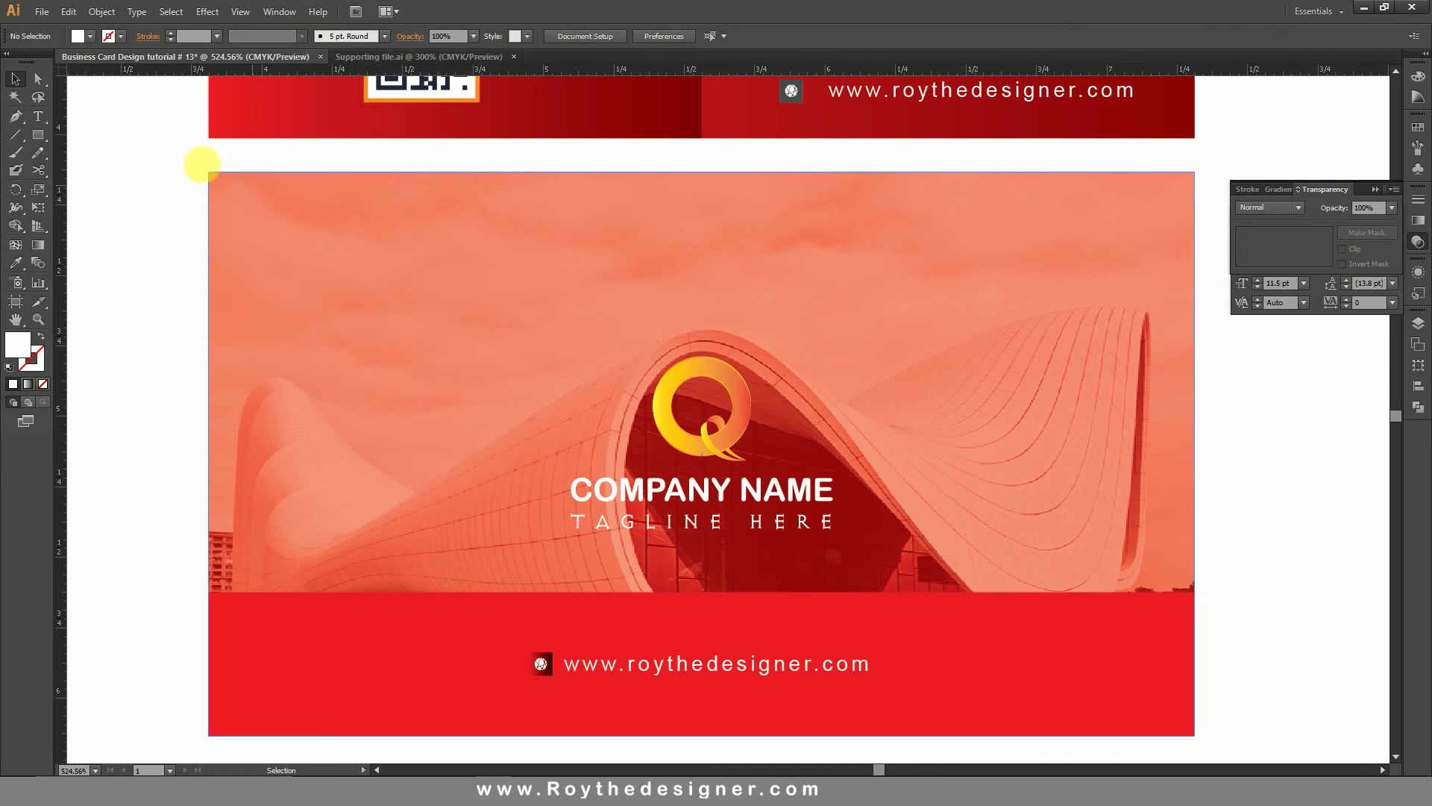
Lock the back card's artwork in place with Object > Lock > Selection.
click(716, 450)
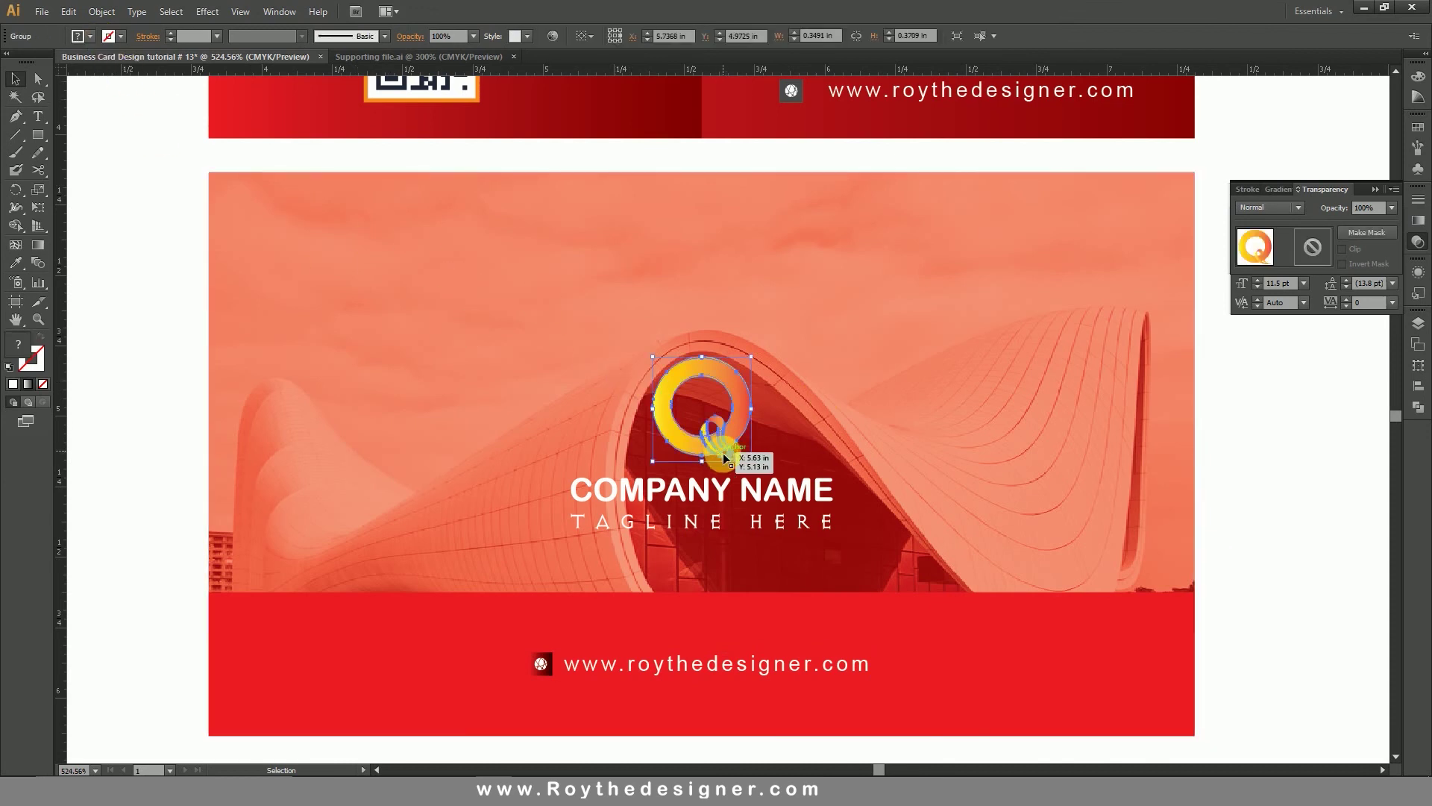
click(190, 193)
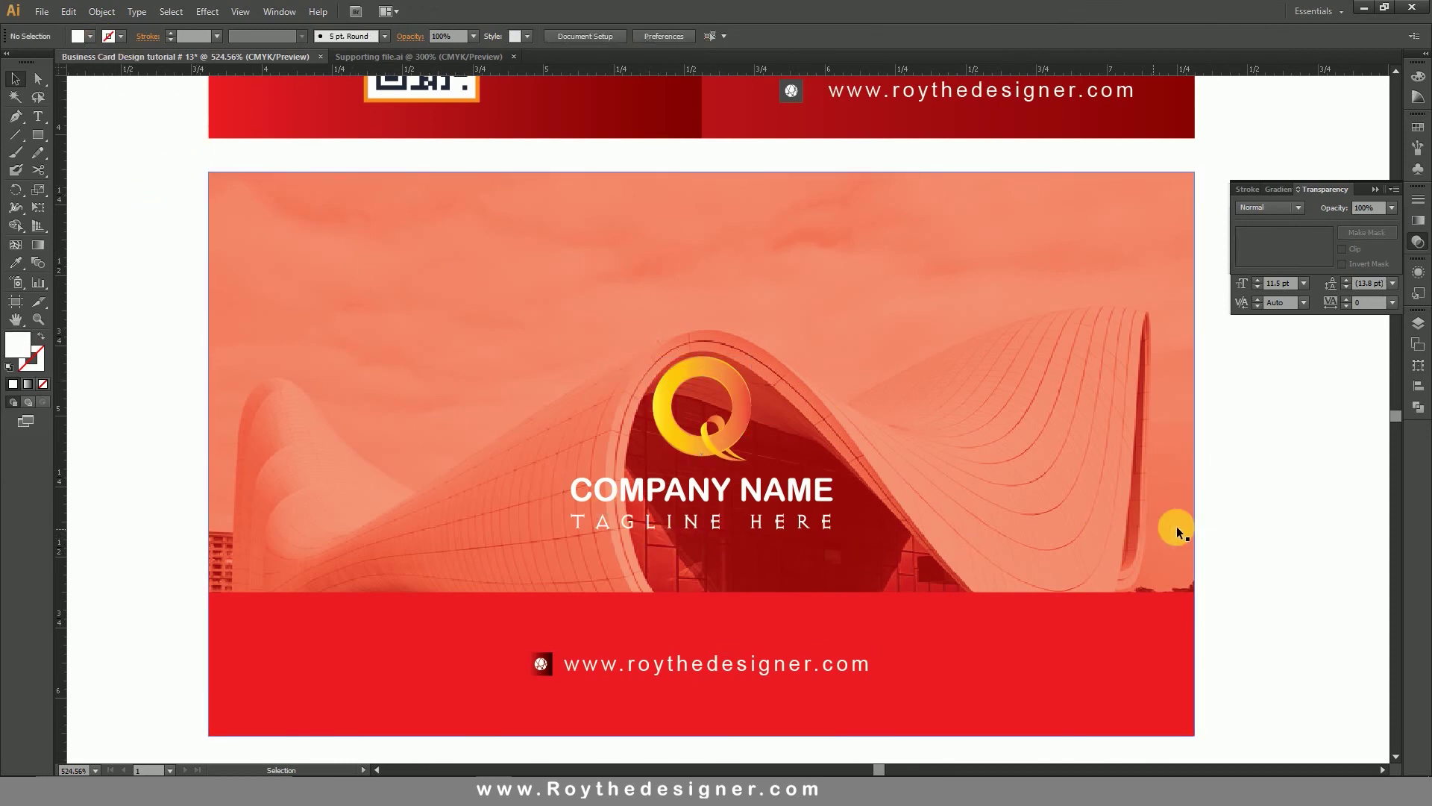
click(1176, 529)
click(104, 11)
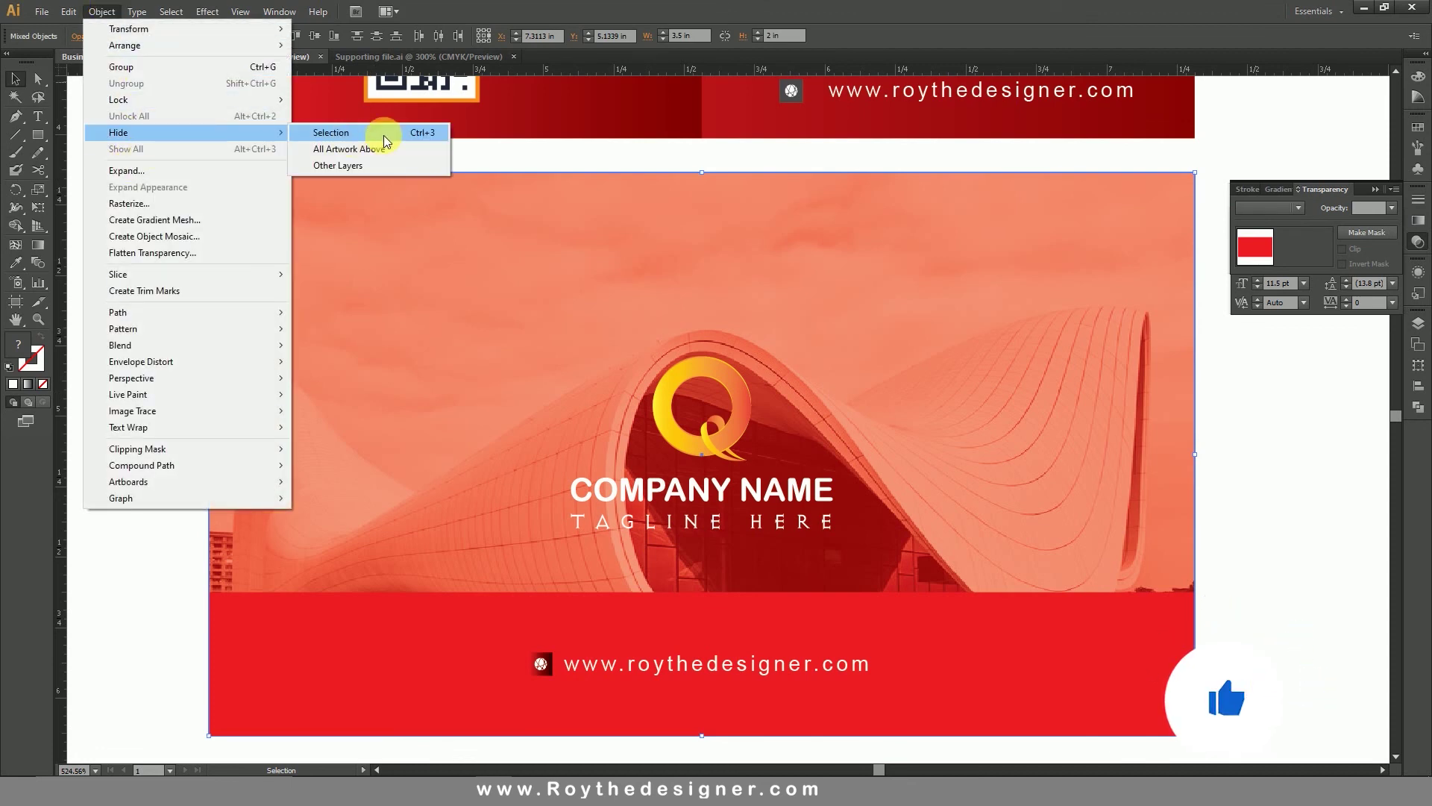
mouse_move(179, 100)
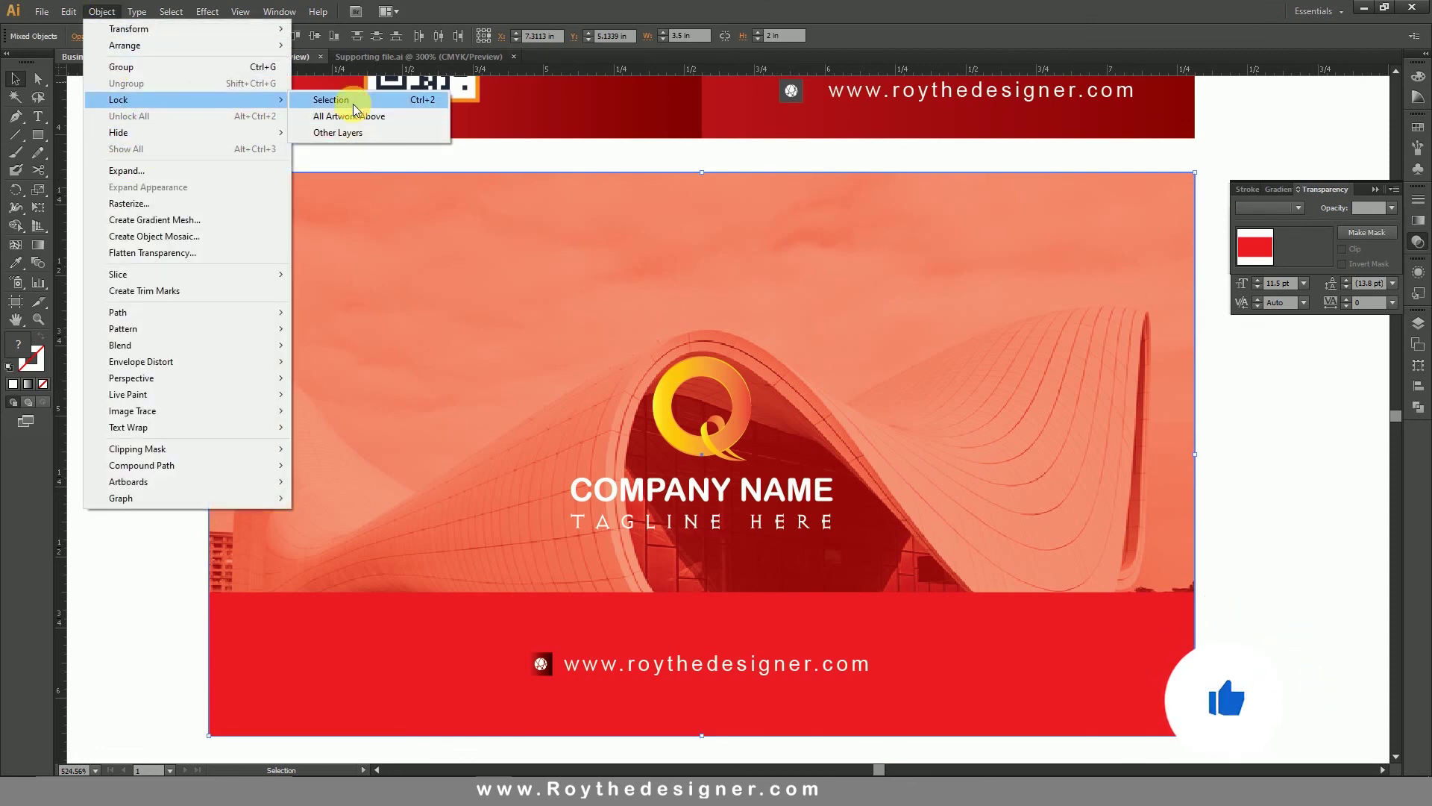
click(354, 103)
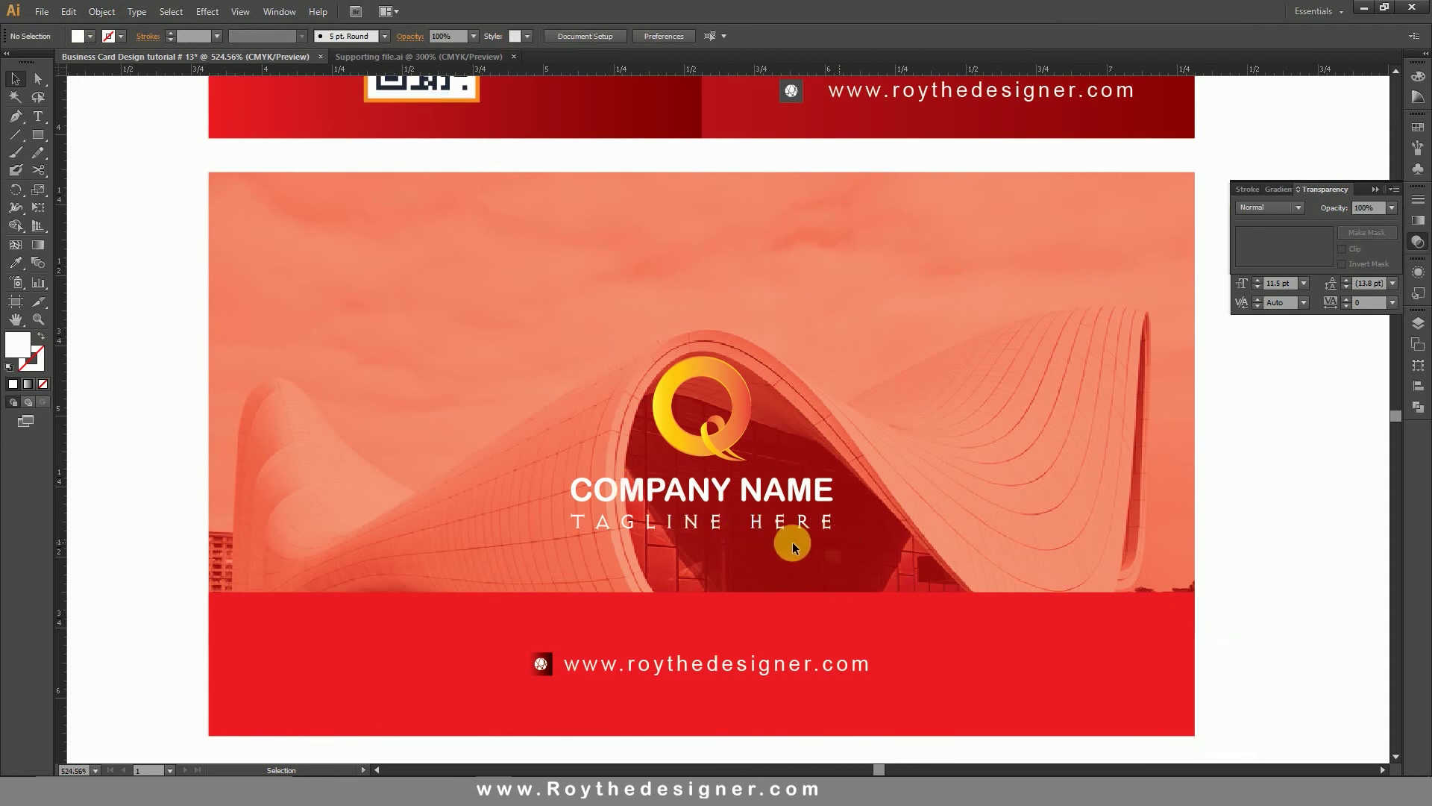
Give the TAGLINE HERE text a dark grey fill using Direct Selection.
click(38, 78)
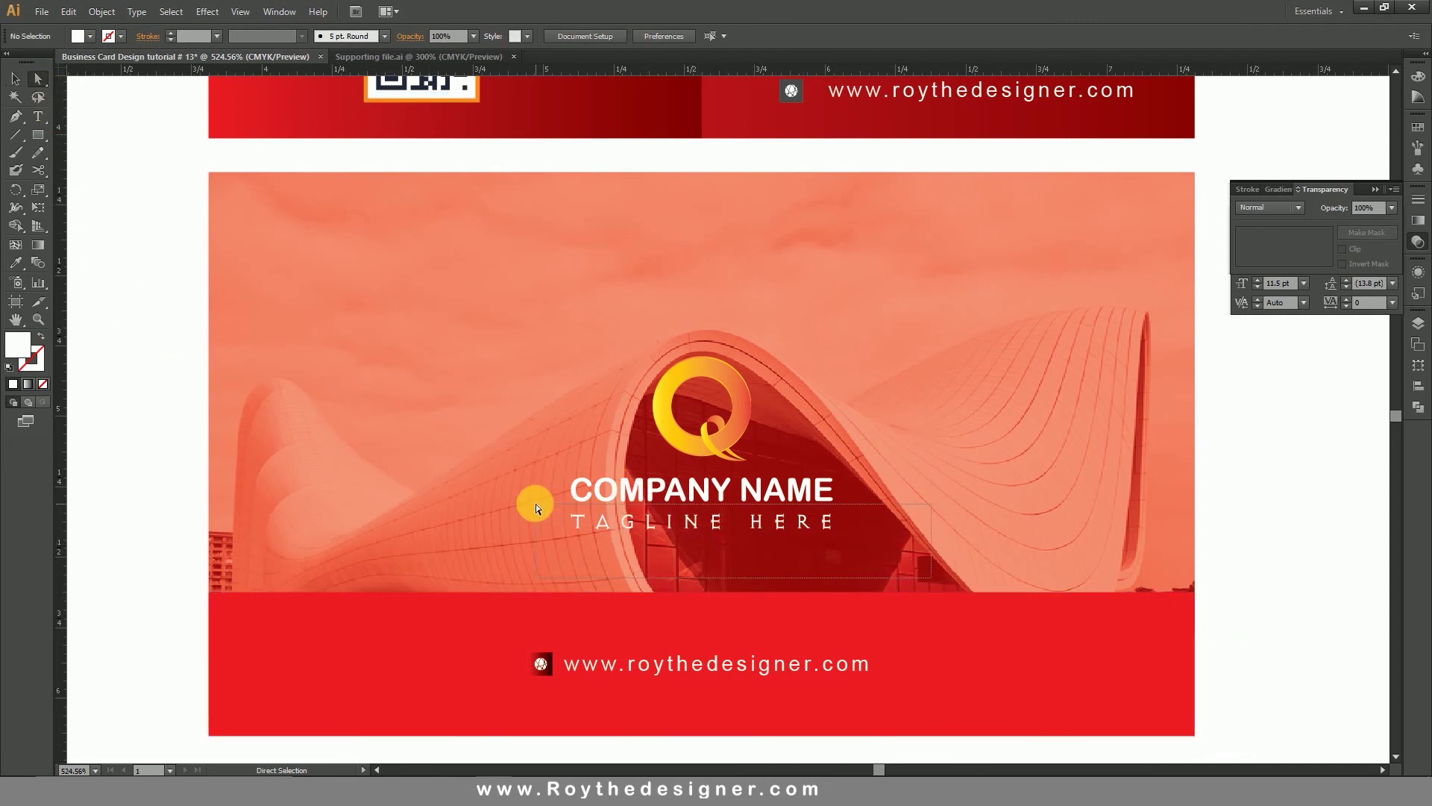
drag(536, 508, 534, 509)
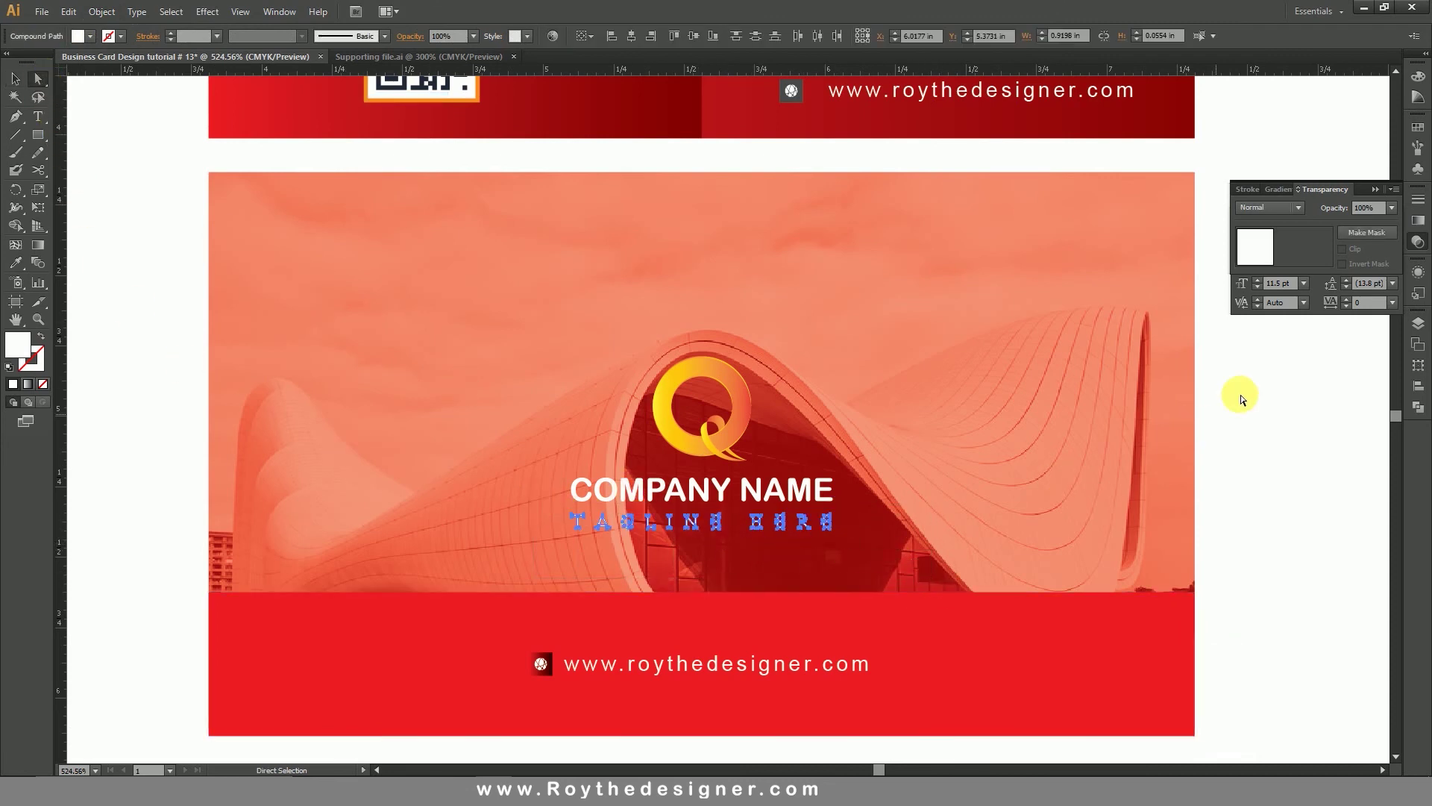
click(1412, 87)
click(1341, 142)
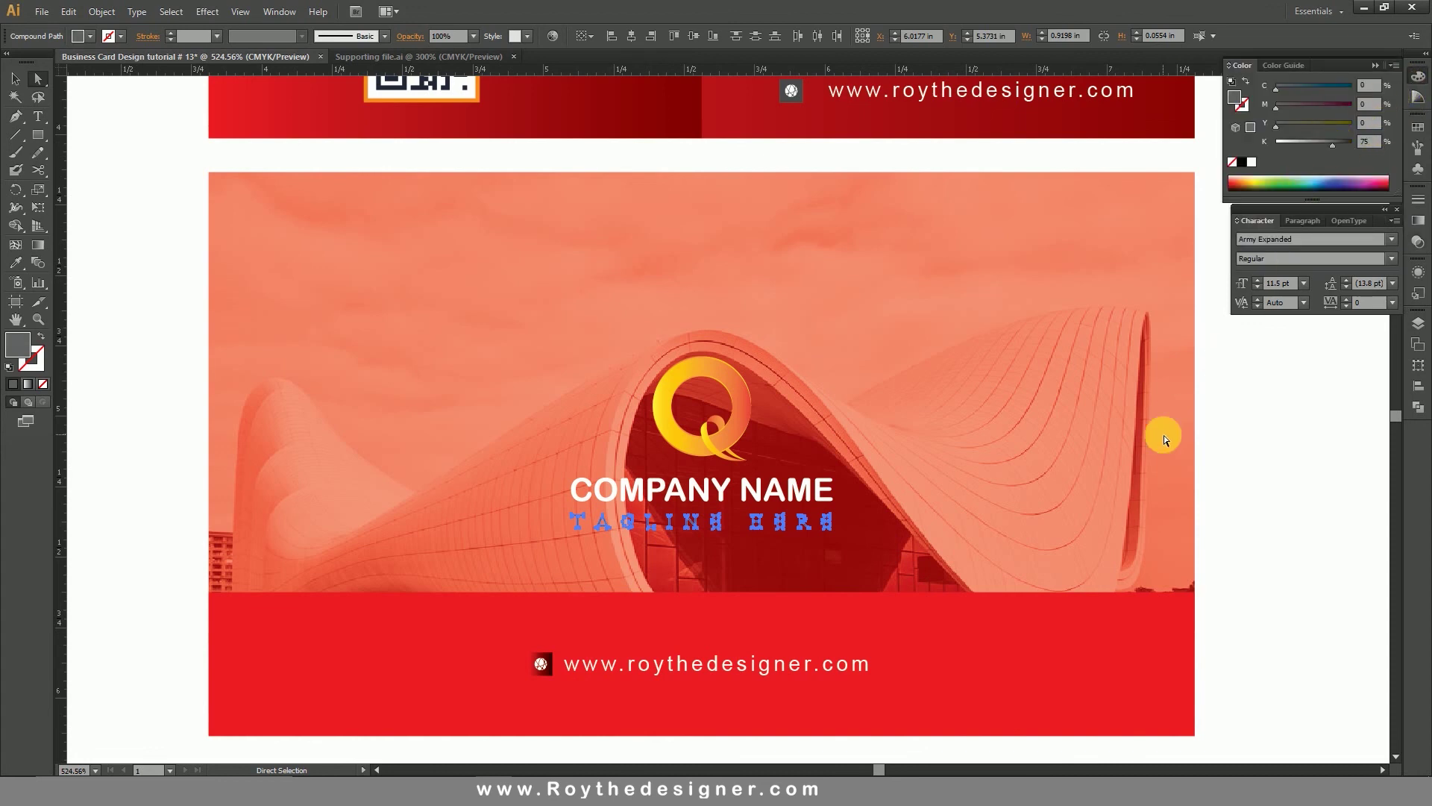
click(1176, 385)
Change the tagline fill to light grey, white with K 18%.
drag(555, 515, 920, 511)
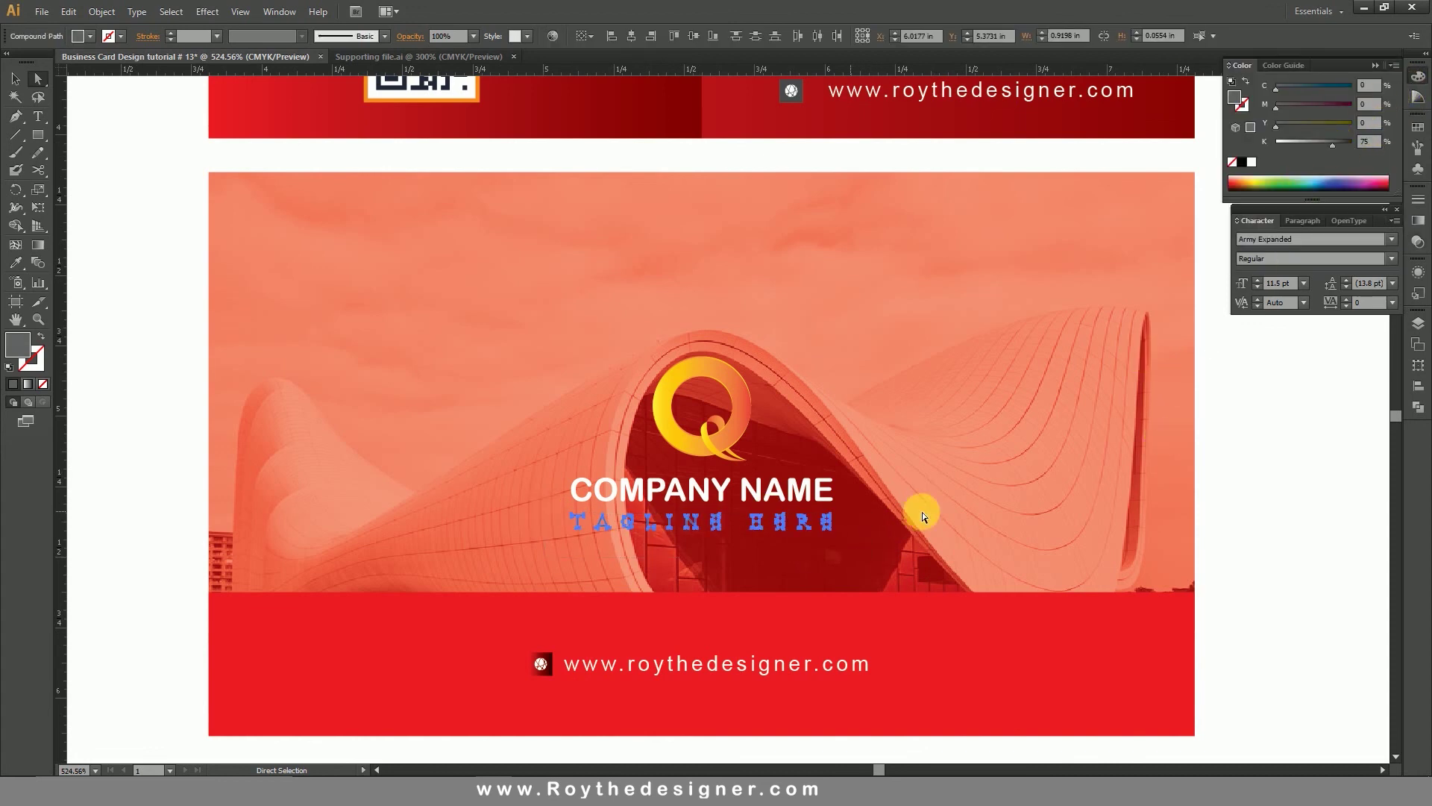
click(1352, 140)
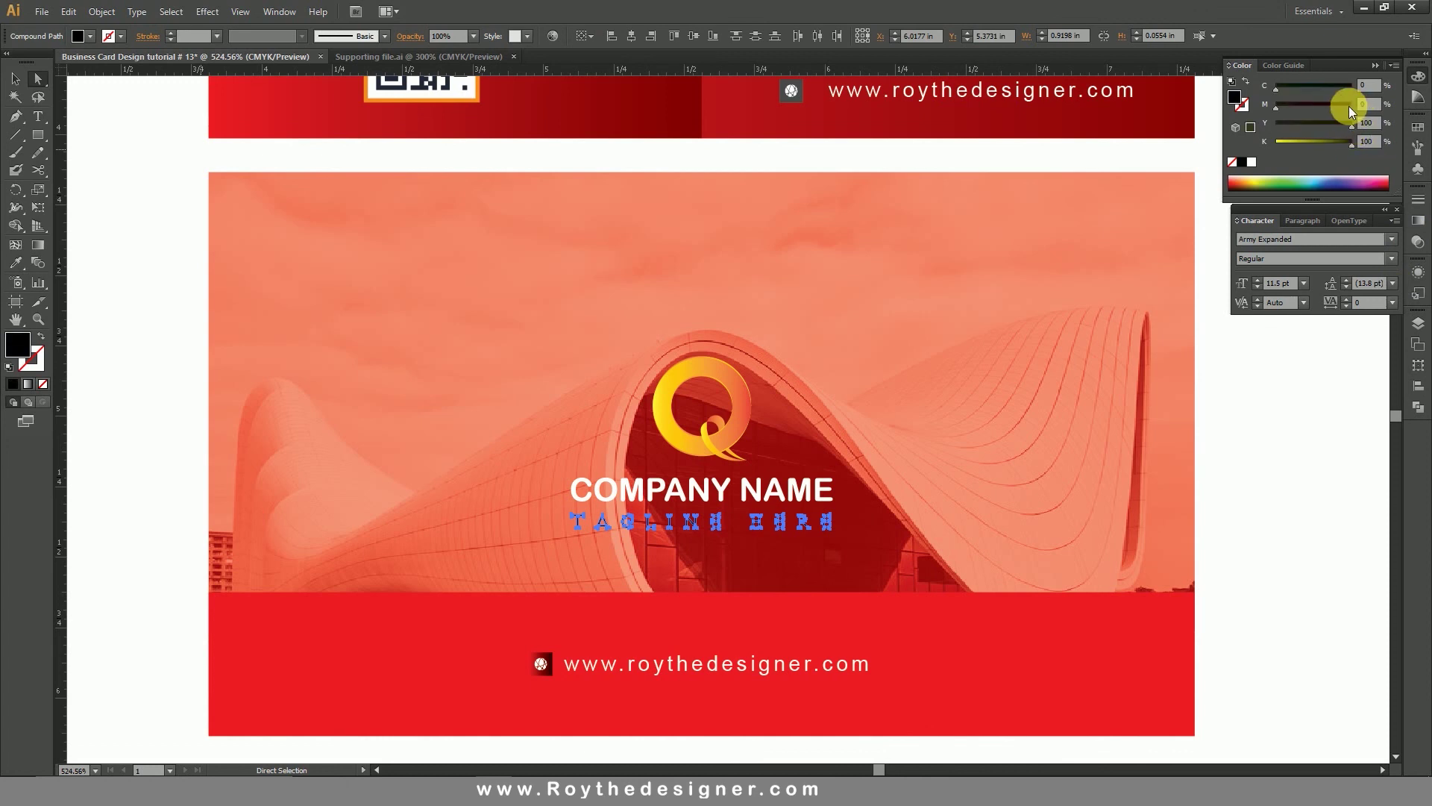
click(1352, 109)
drag(1343, 143, 1312, 143)
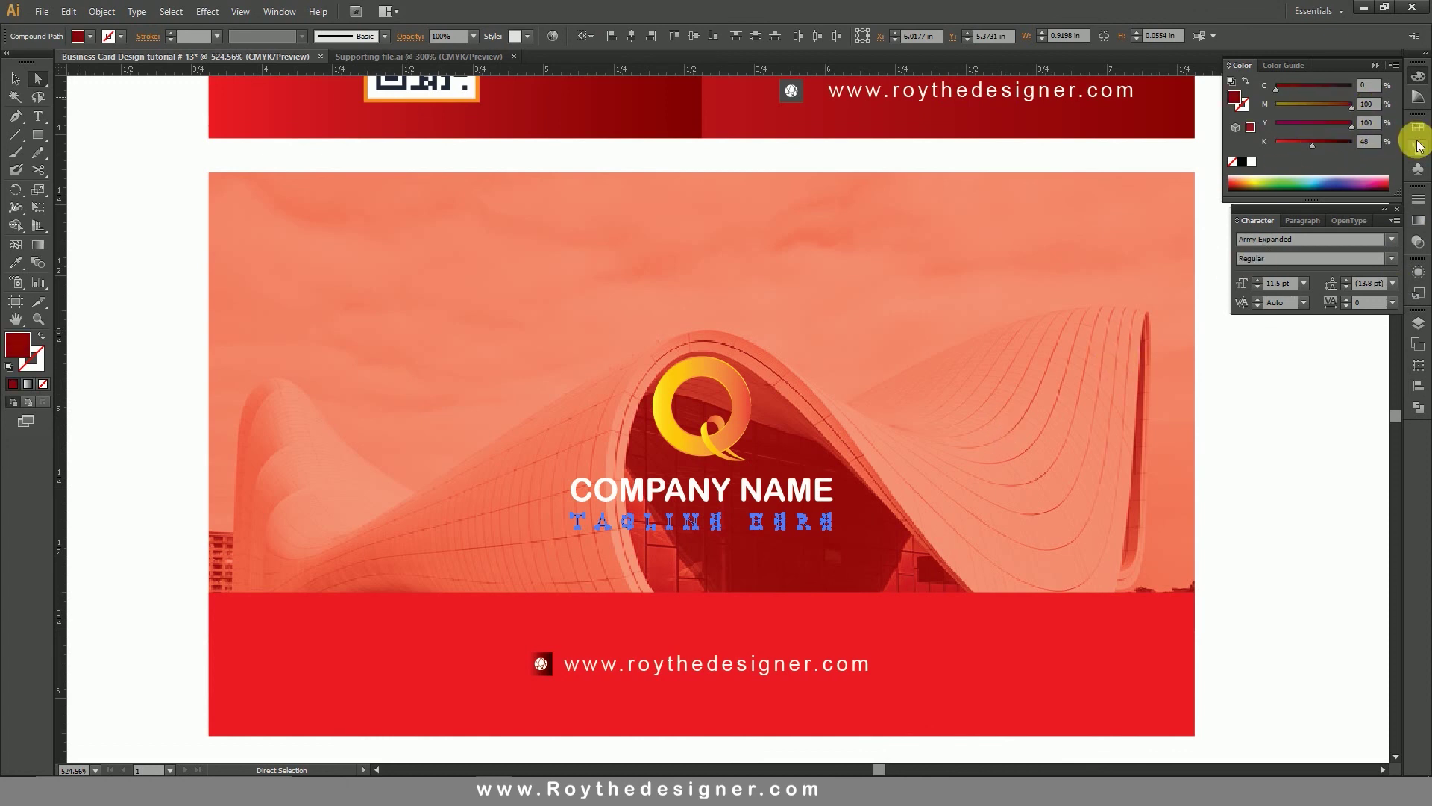
click(1253, 162)
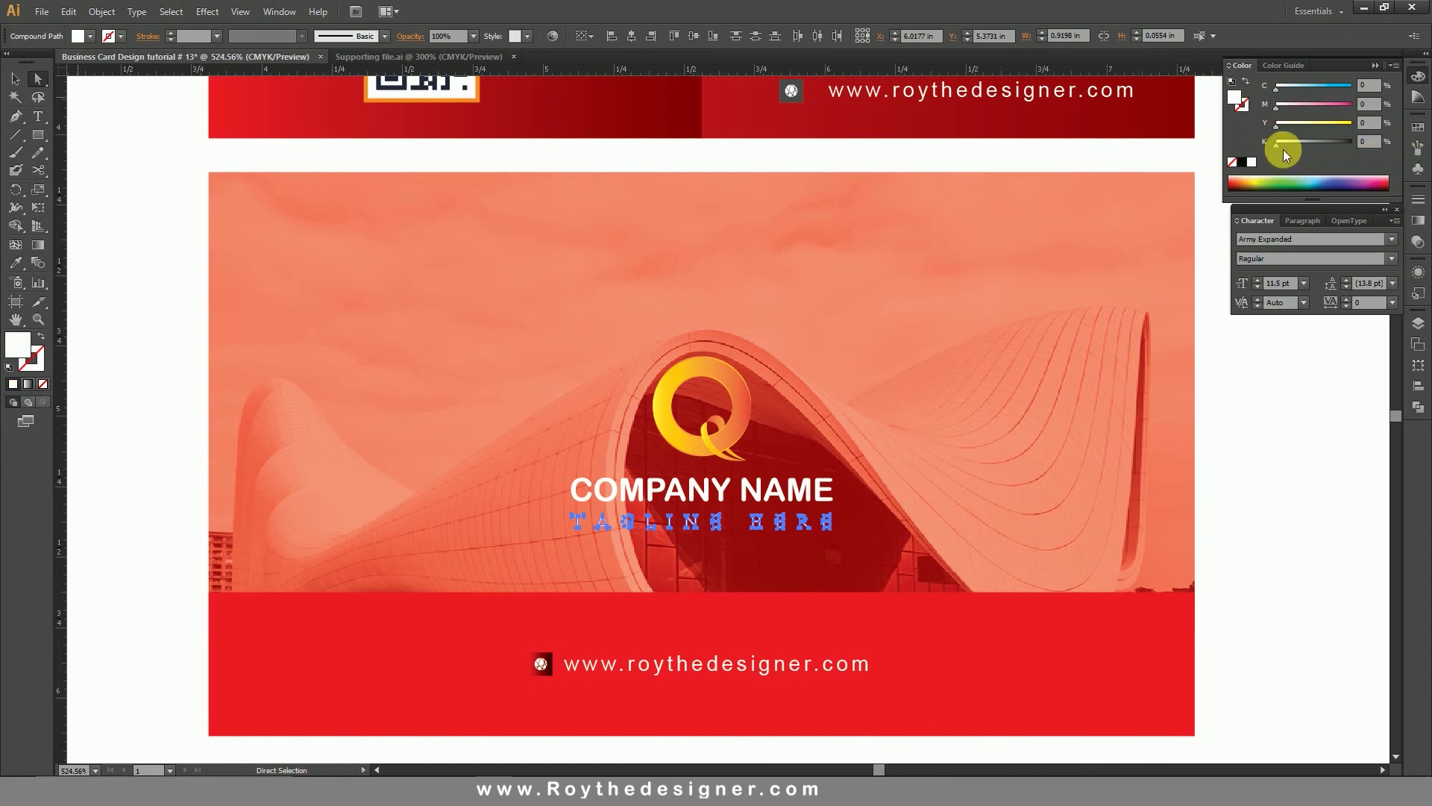
click(1289, 142)
click(1034, 359)
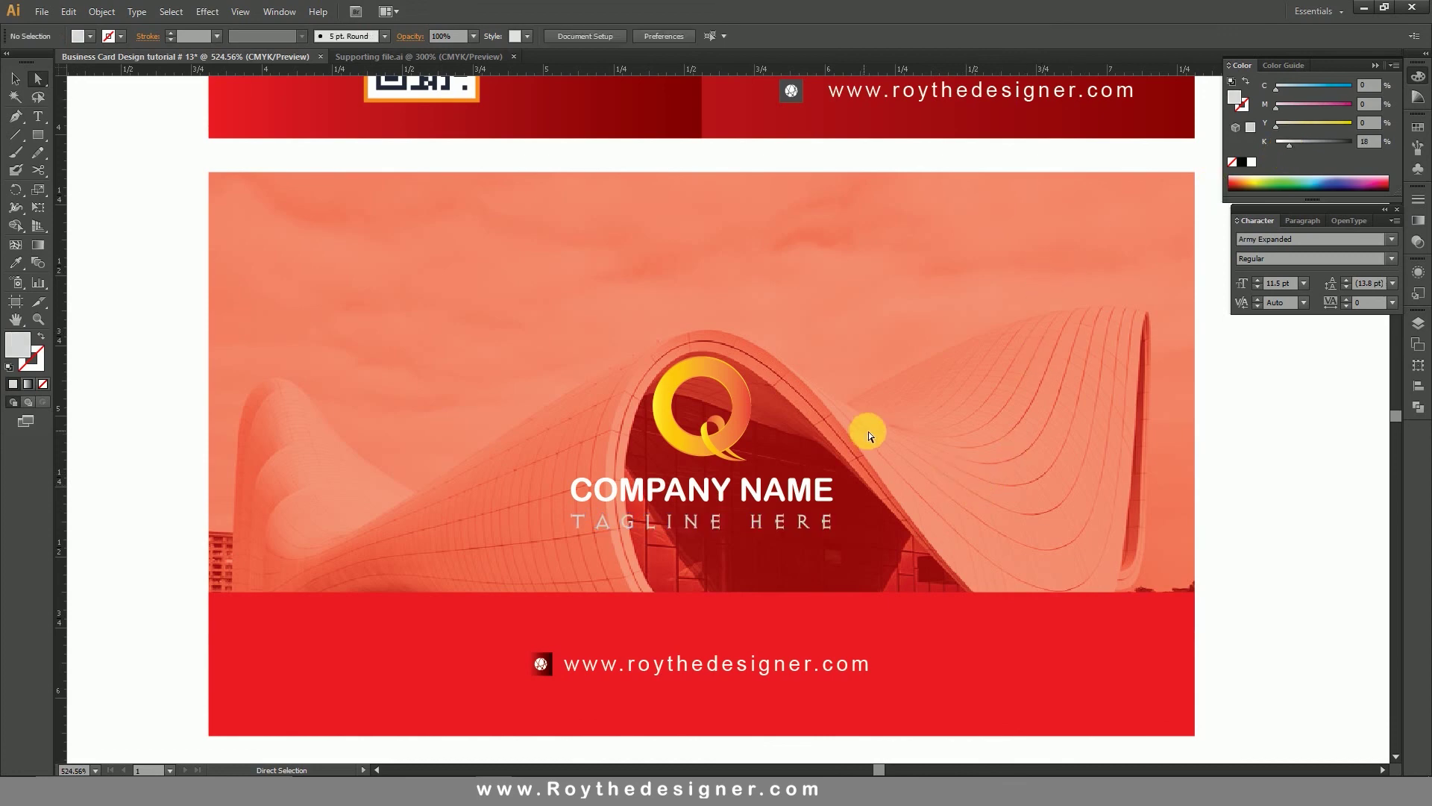
key(ctrl+minus)
key(ctrl+minus)
Save as 'Business Card Design tutorial # 13.ai' in Illustrator format with default options.
drag(821, 457, 853, 471)
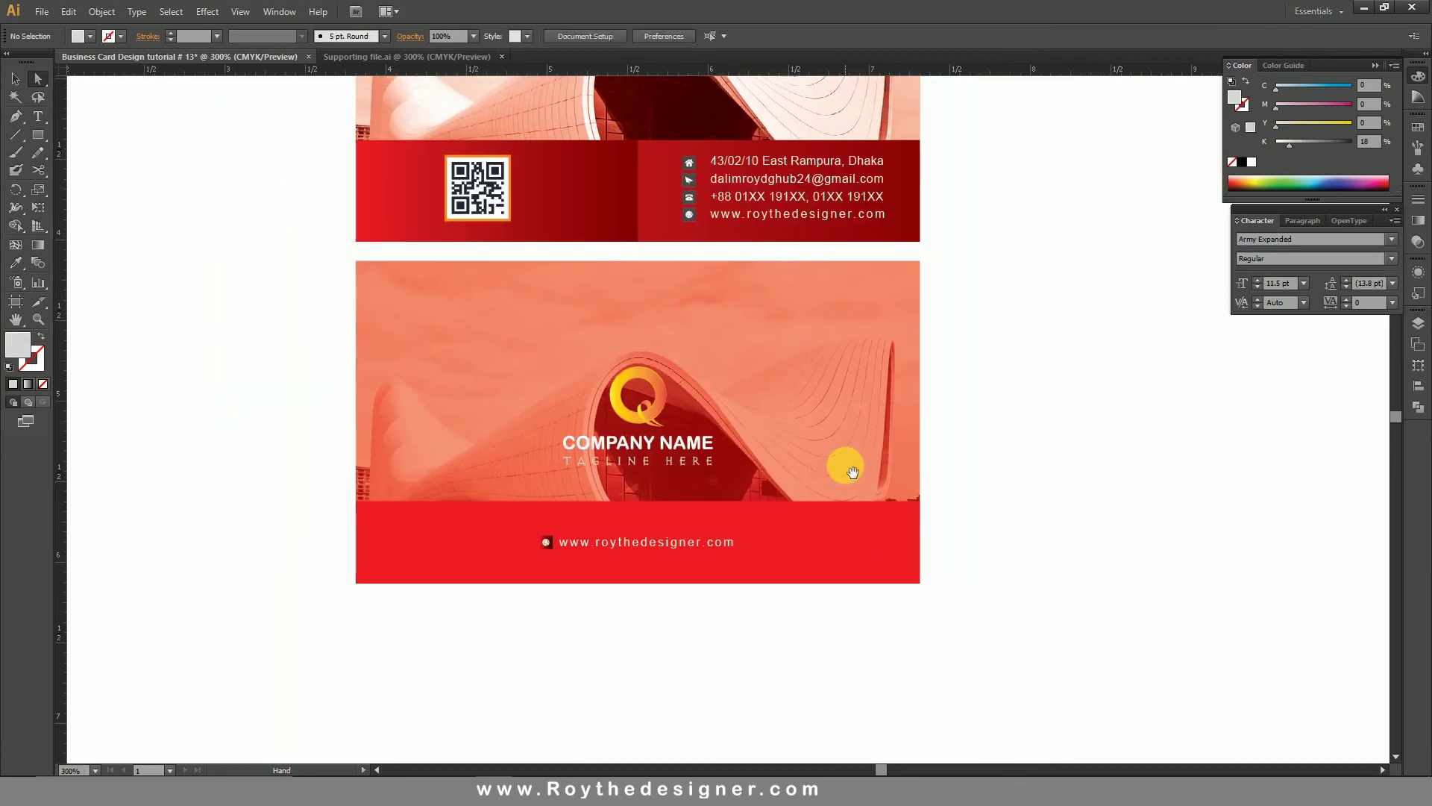
click(68, 12)
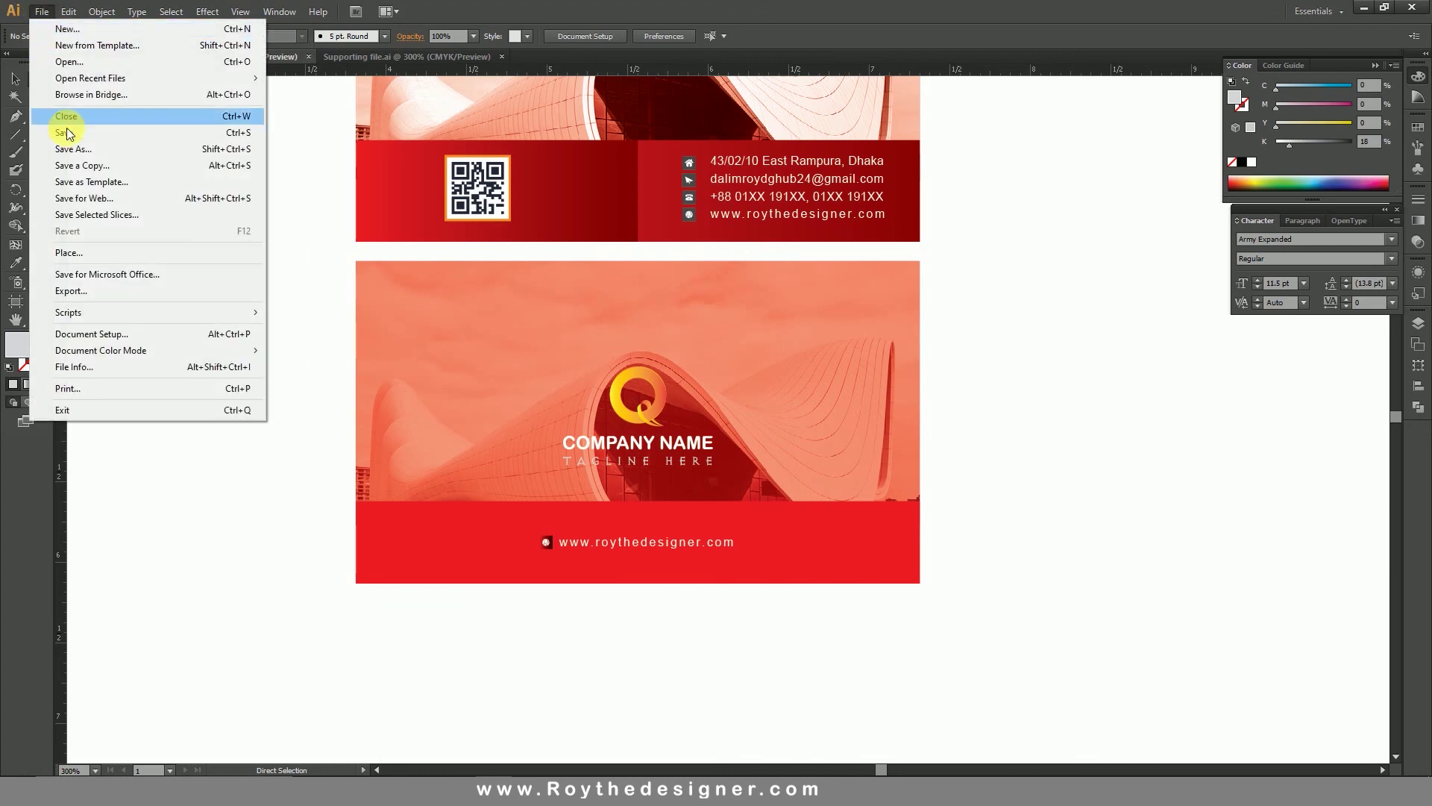
click(69, 144)
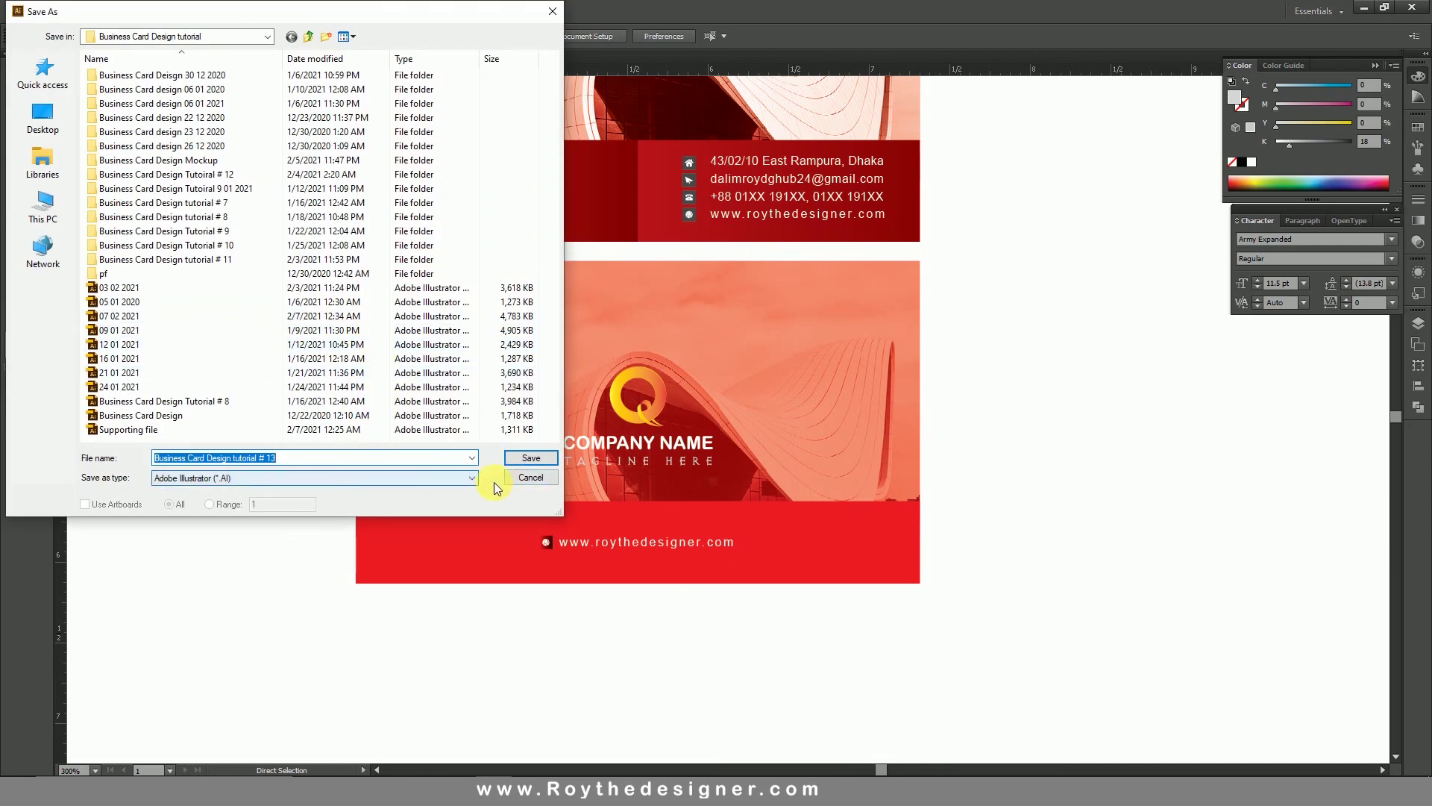
click(527, 459)
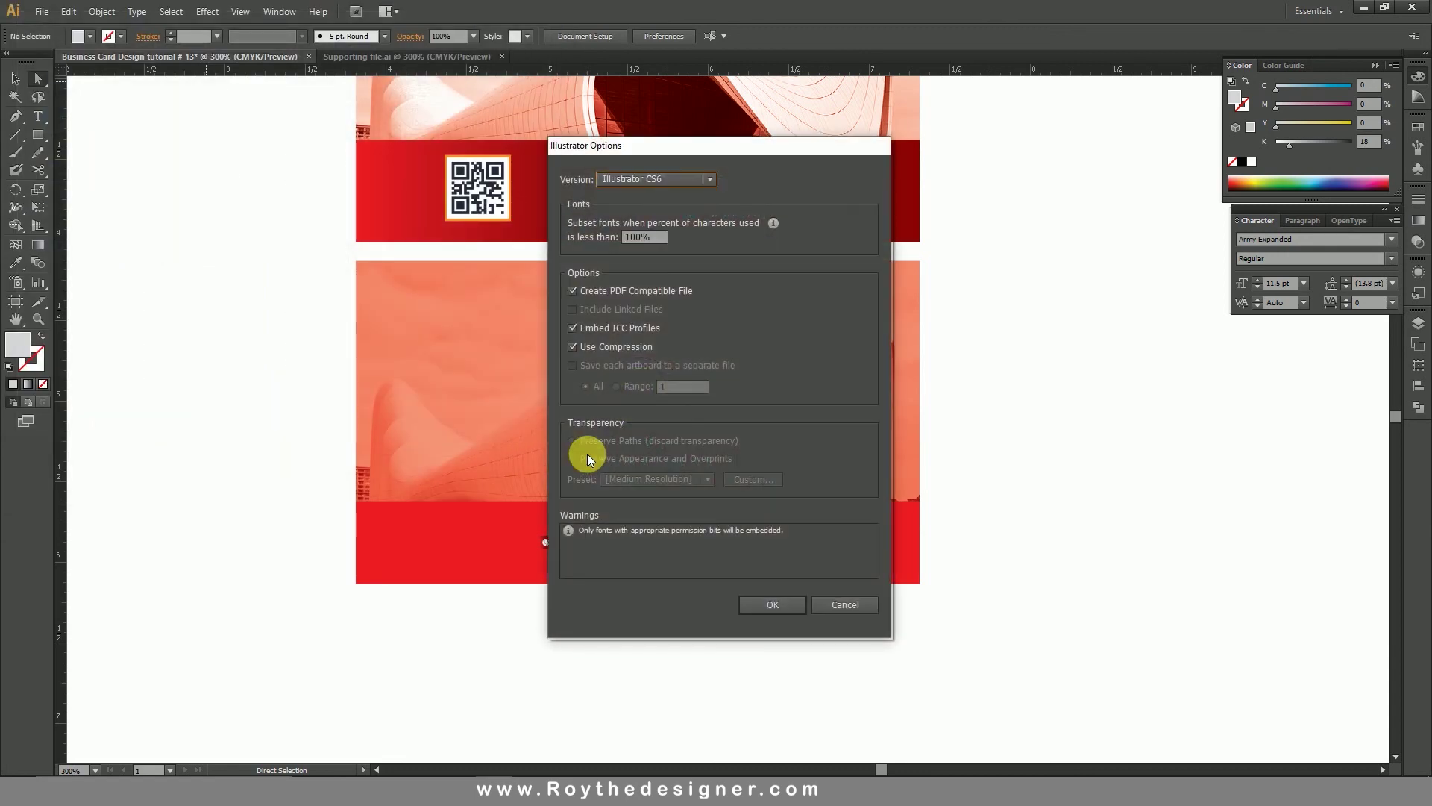
click(773, 604)
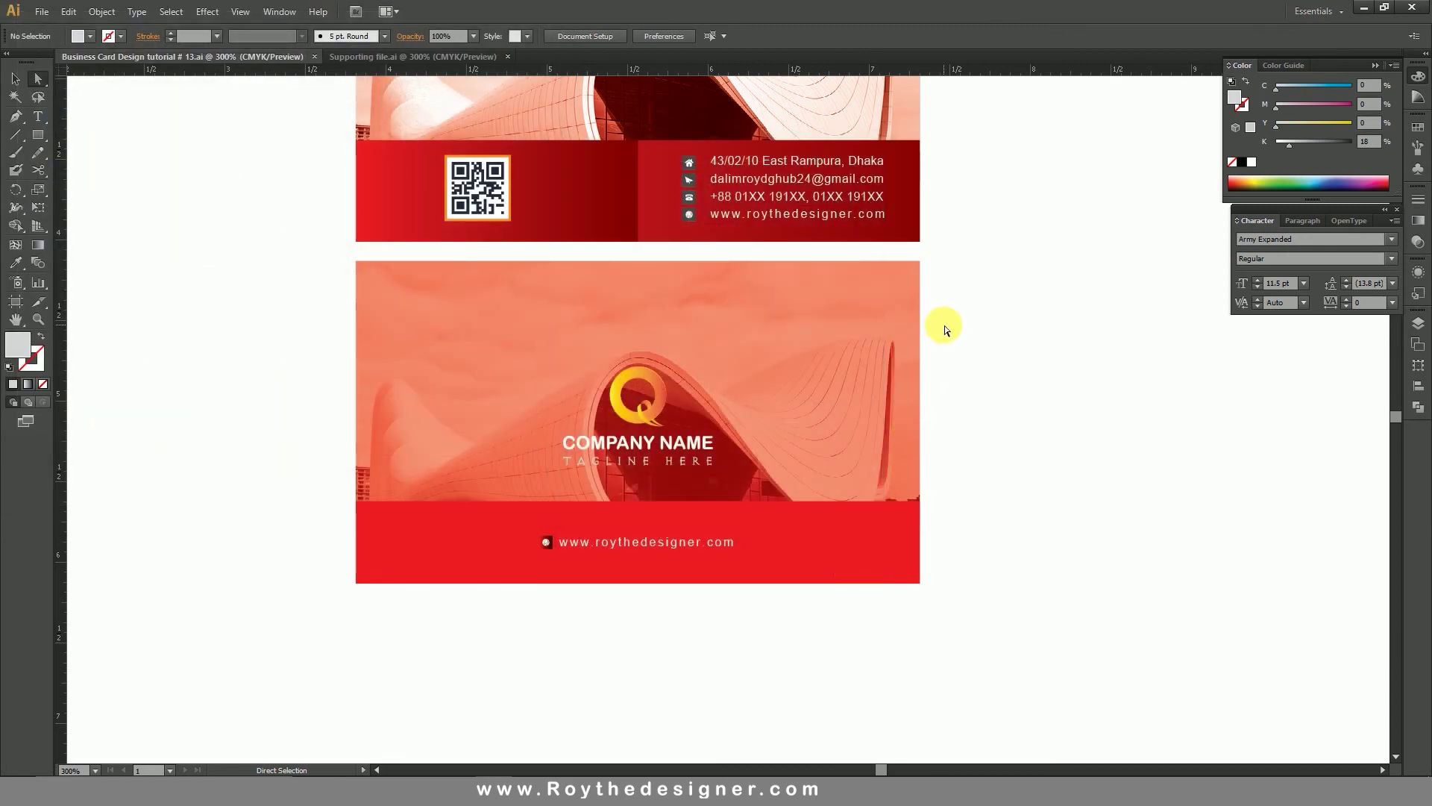
Zoom out until the front and back cards are both fully visible.
scroll(970, 322, up, 2)
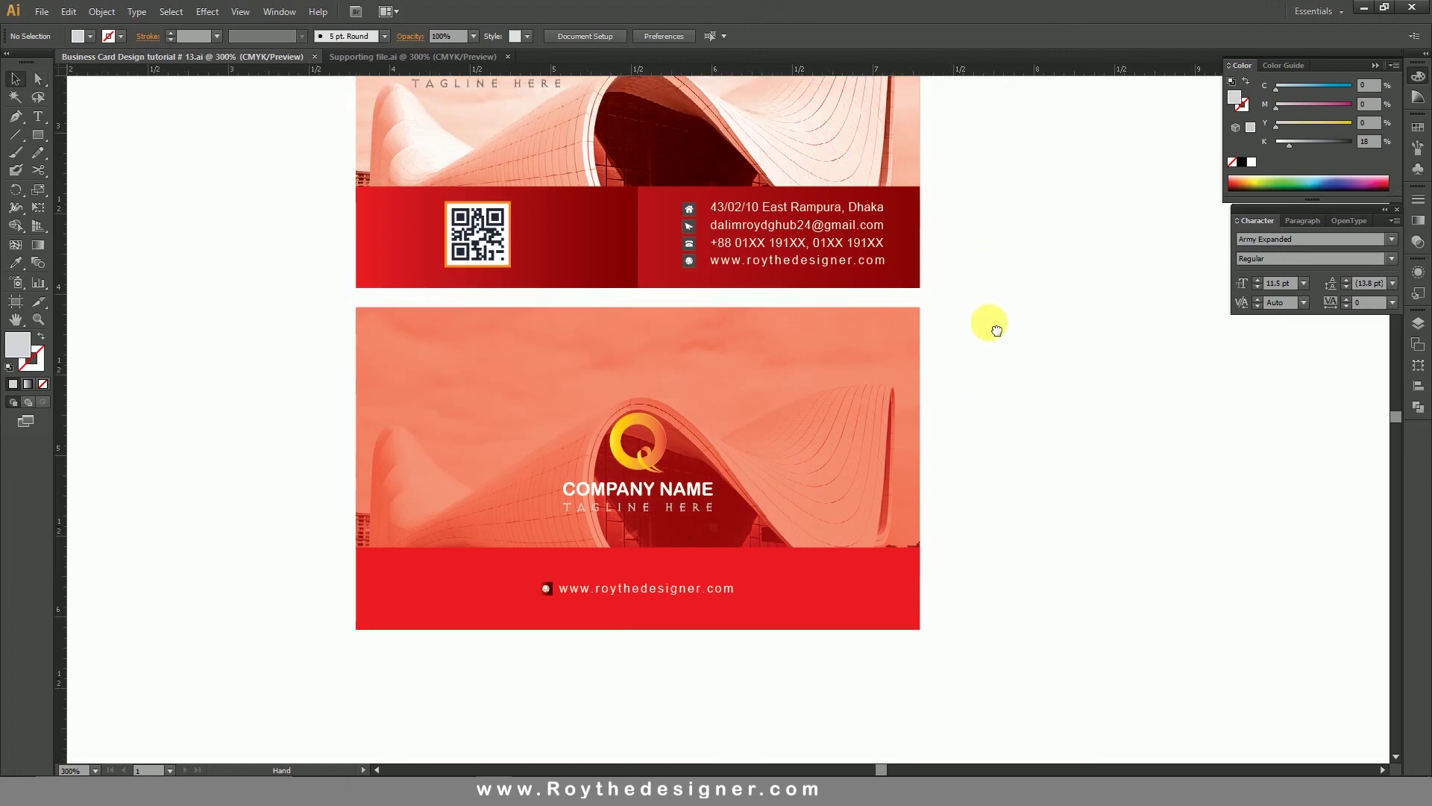
scroll(1000, 373, up, 3)
scroll(985, 414, up, 2)
alt+click(985, 425)
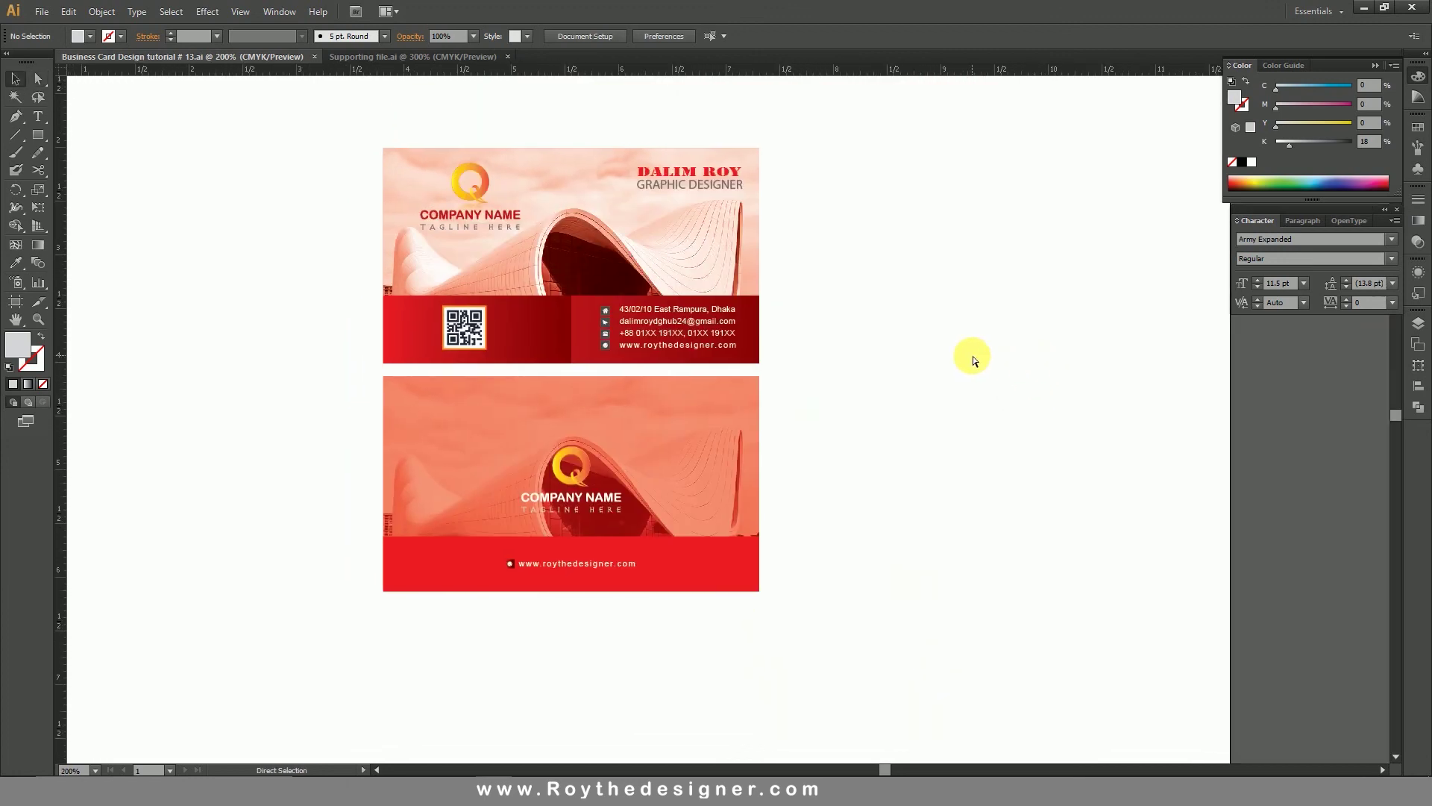